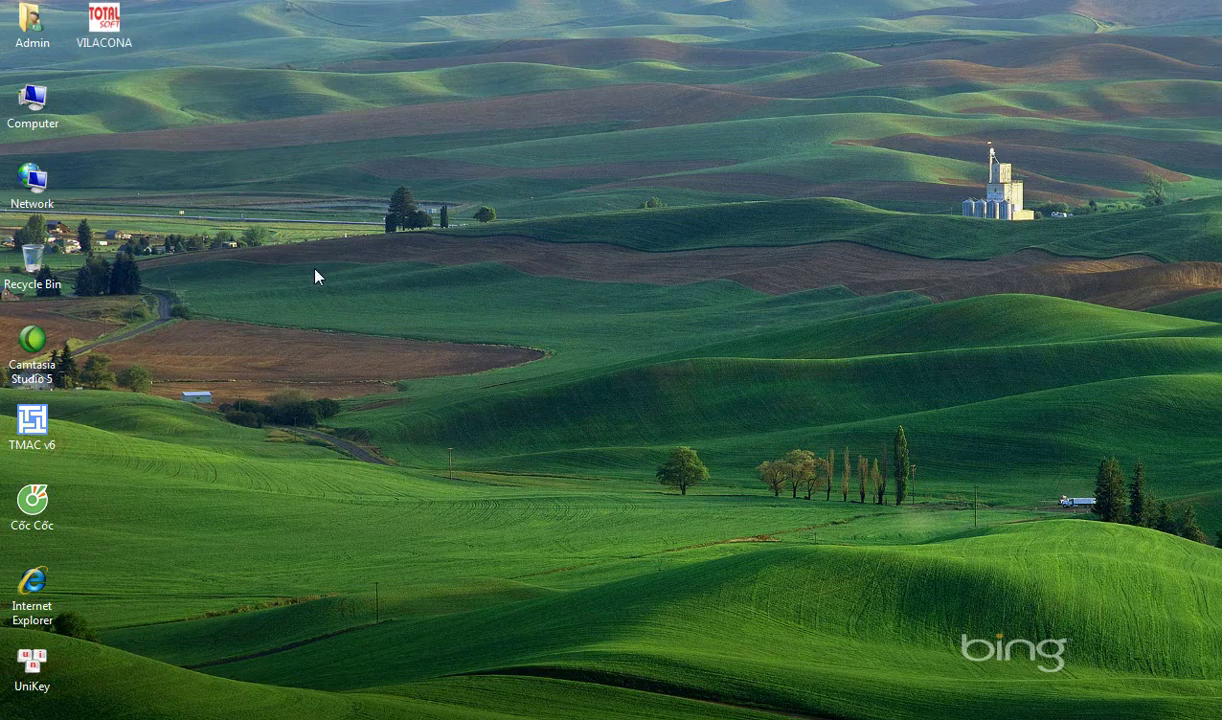
- Launch VILACONA, sign in, and run the trial balance for 01/10/2015 to 31/10/2015
{"action": "double_click", "coordinate": [100, 38]}
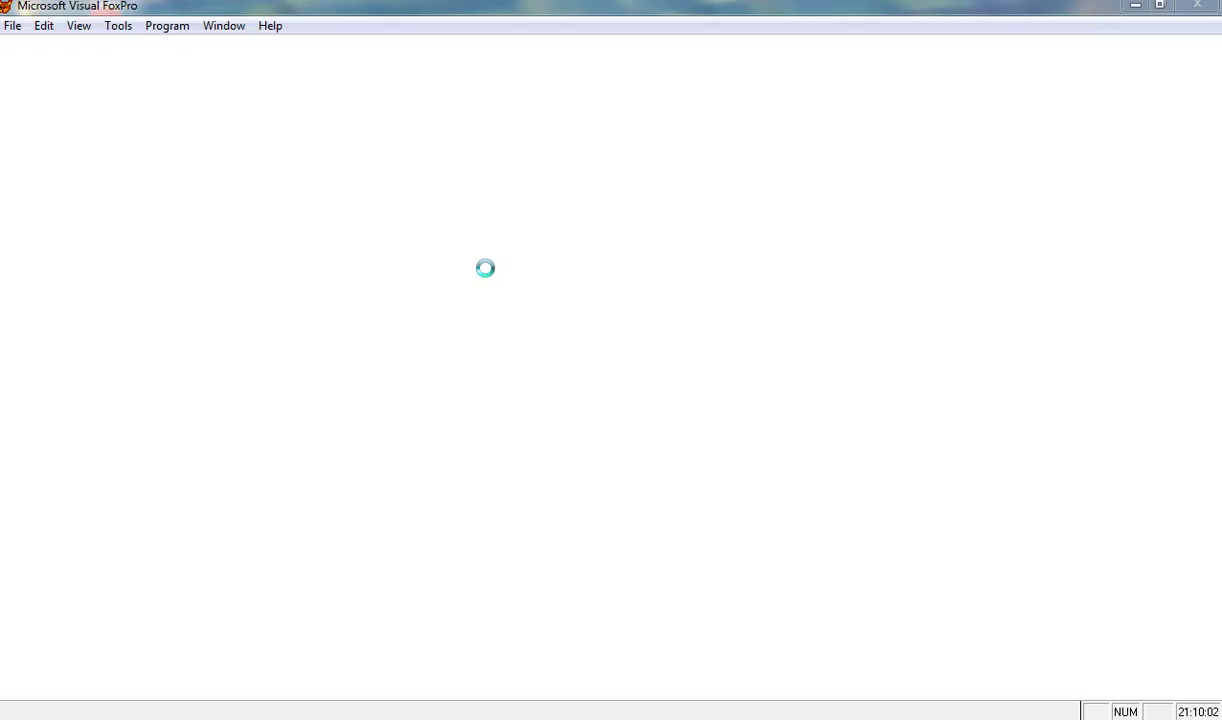
{"action": "type", "text": "ABC"}
{"action": "key", "text": "Return"}
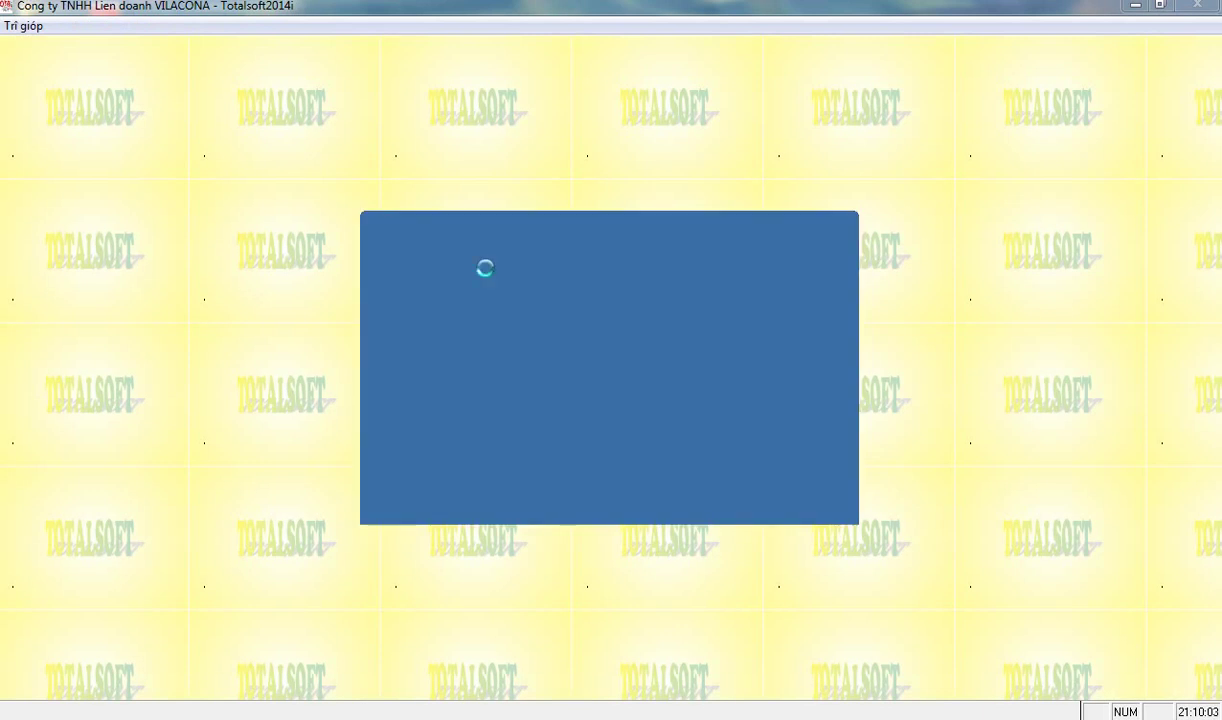
{"action": "type", "text": "31102012"}
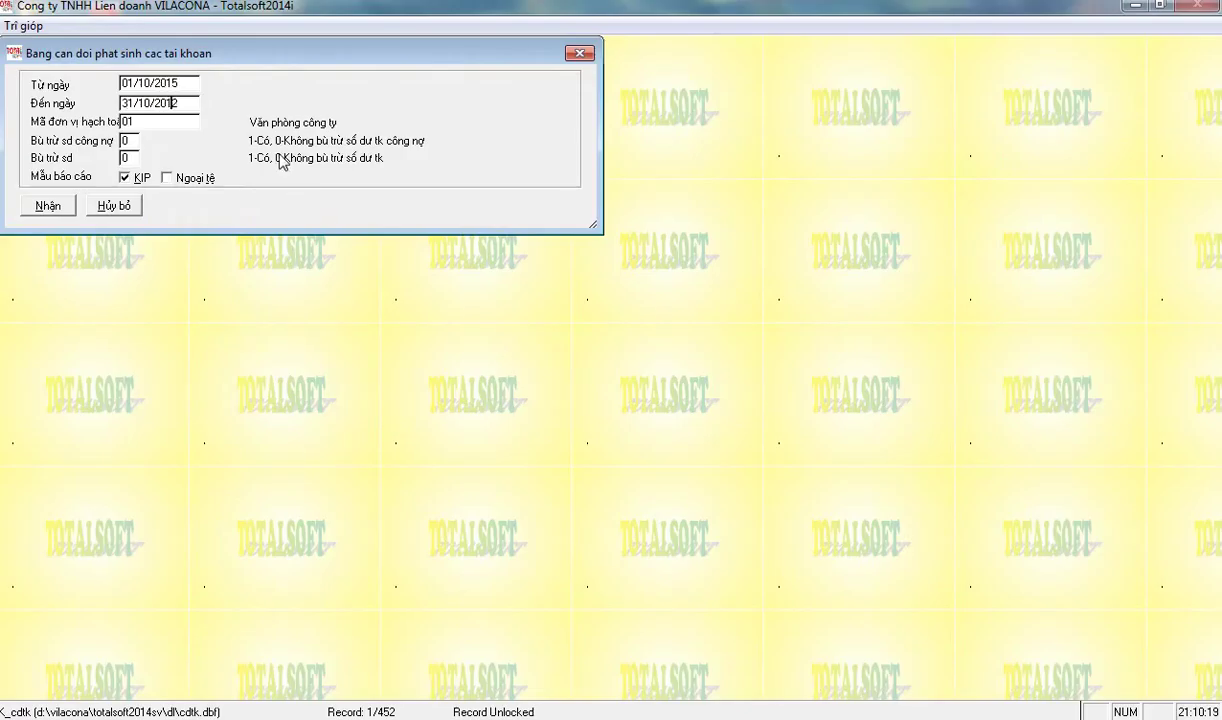
{"action": "key", "text": "Return"}
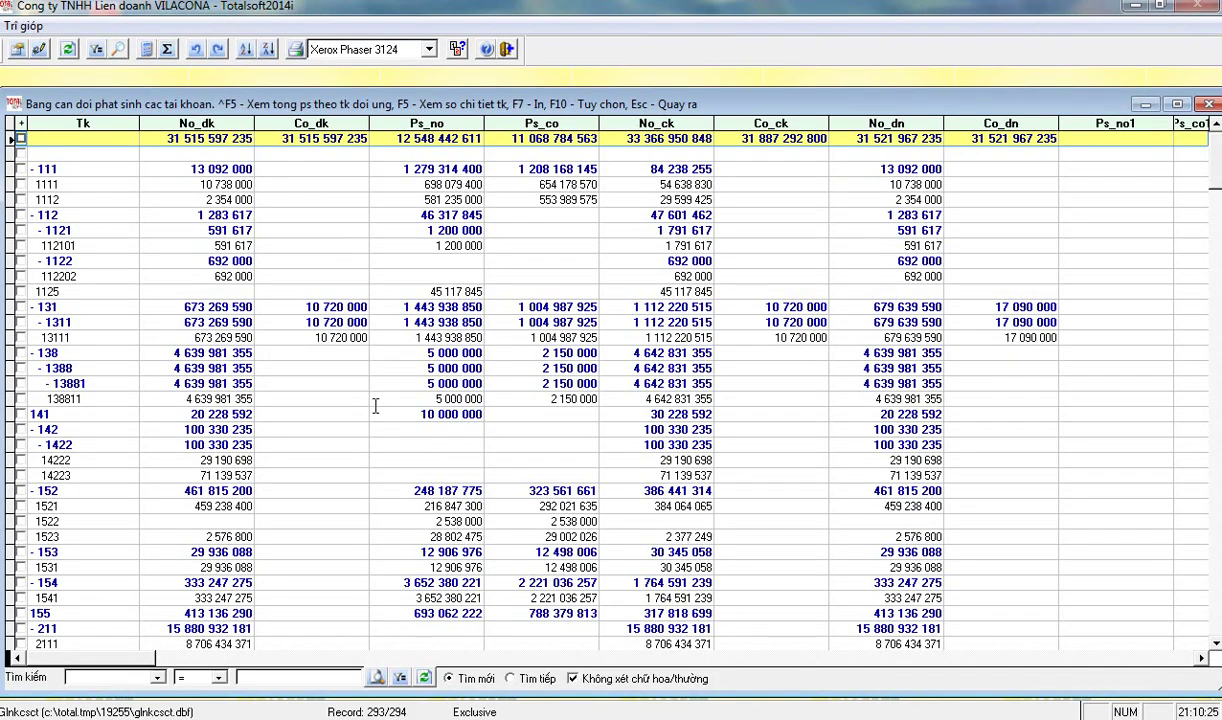
- Scroll the trial balance down to account 911's closing credit of 286 558 843
{"action": "scroll", "coordinate": [371, 425], "scroll_direction": "down", "scroll_amount": 1}
{"action": "scroll", "coordinate": [371, 425], "scroll_direction": "down", "scroll_amount": 14}
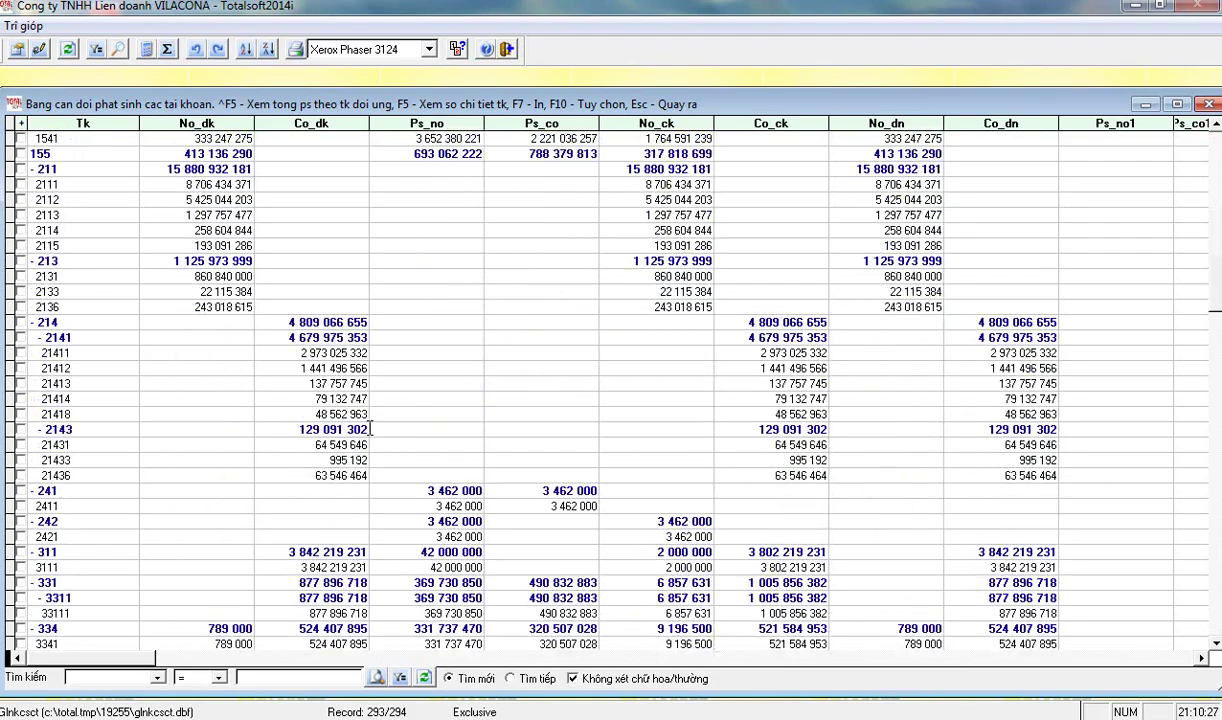
{"action": "scroll", "coordinate": [344, 381], "scroll_direction": "down", "scroll_amount": 7}
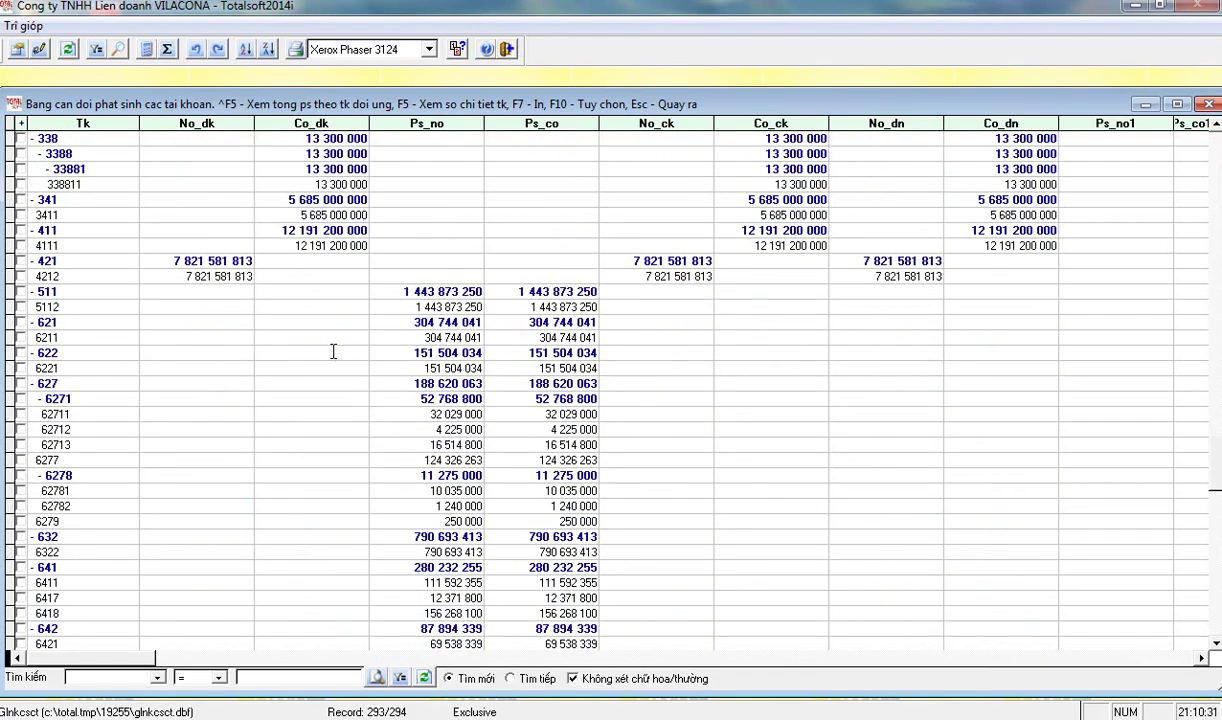
{"action": "scroll", "coordinate": [335, 330], "scroll_direction": "down", "scroll_amount": 6}
{"action": "scroll", "coordinate": [337, 333], "scroll_direction": "up", "scroll_amount": 4}
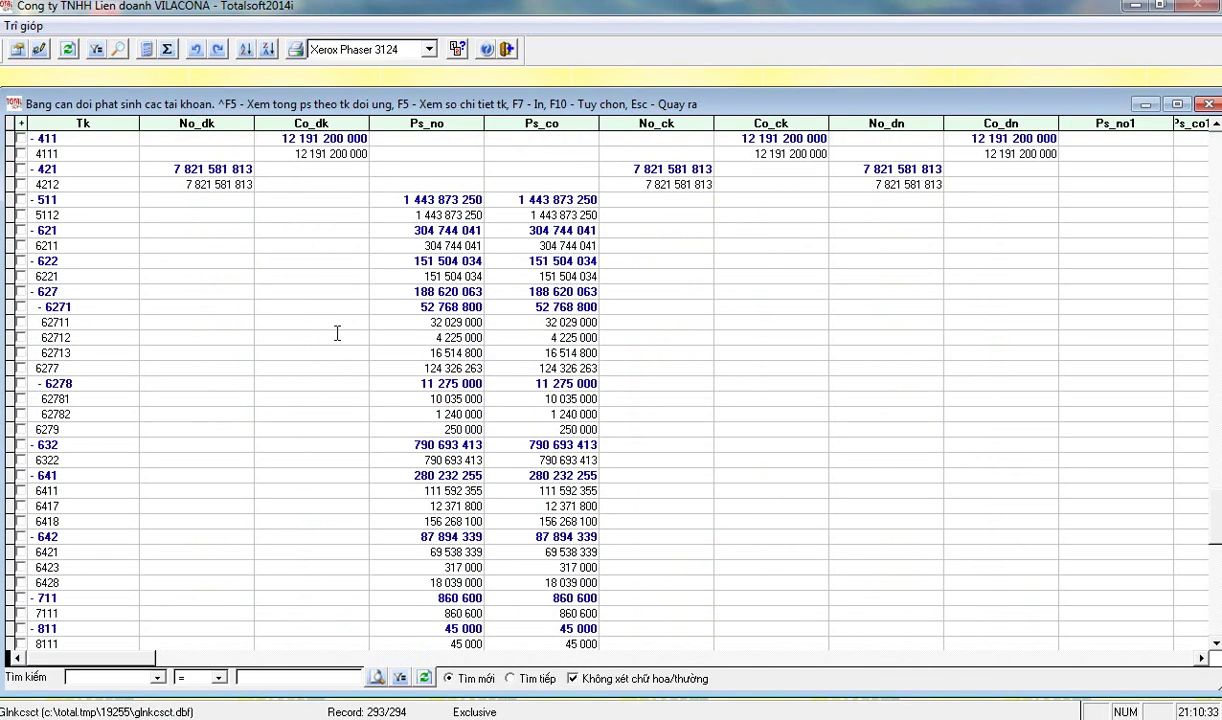
{"action": "scroll", "coordinate": [344, 317], "scroll_direction": "down", "scroll_amount": 2}
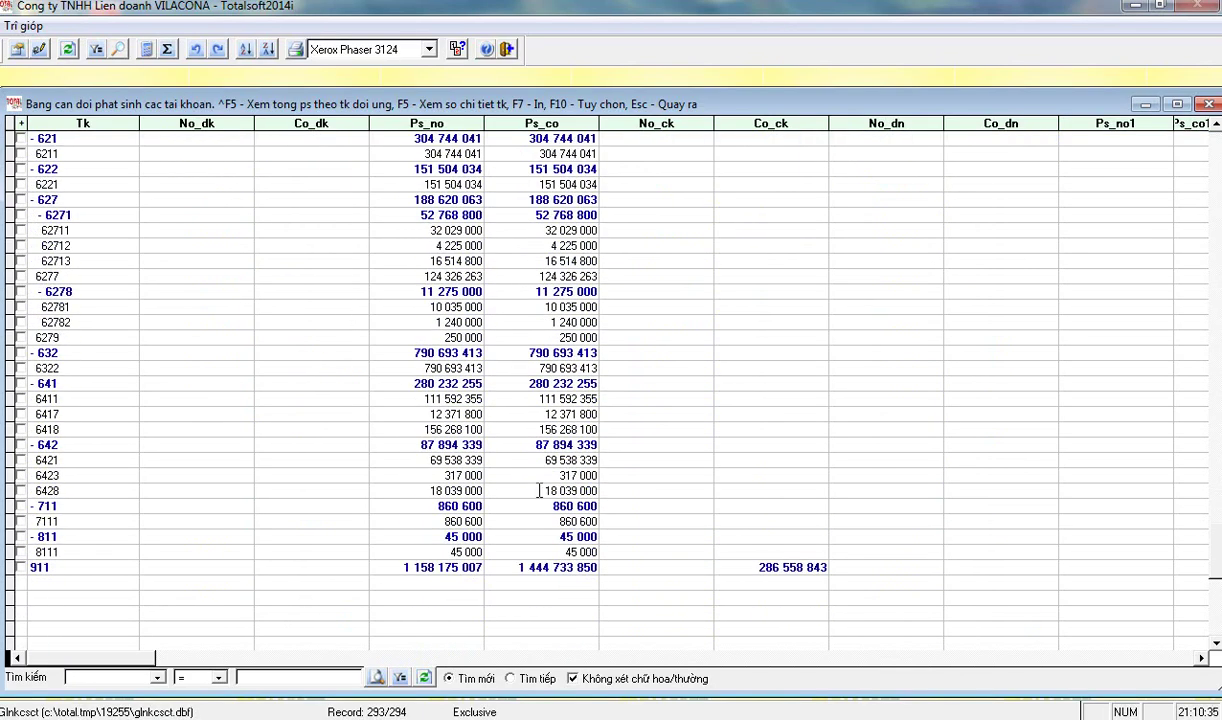
{"action": "left_click", "coordinate": [770, 567]}
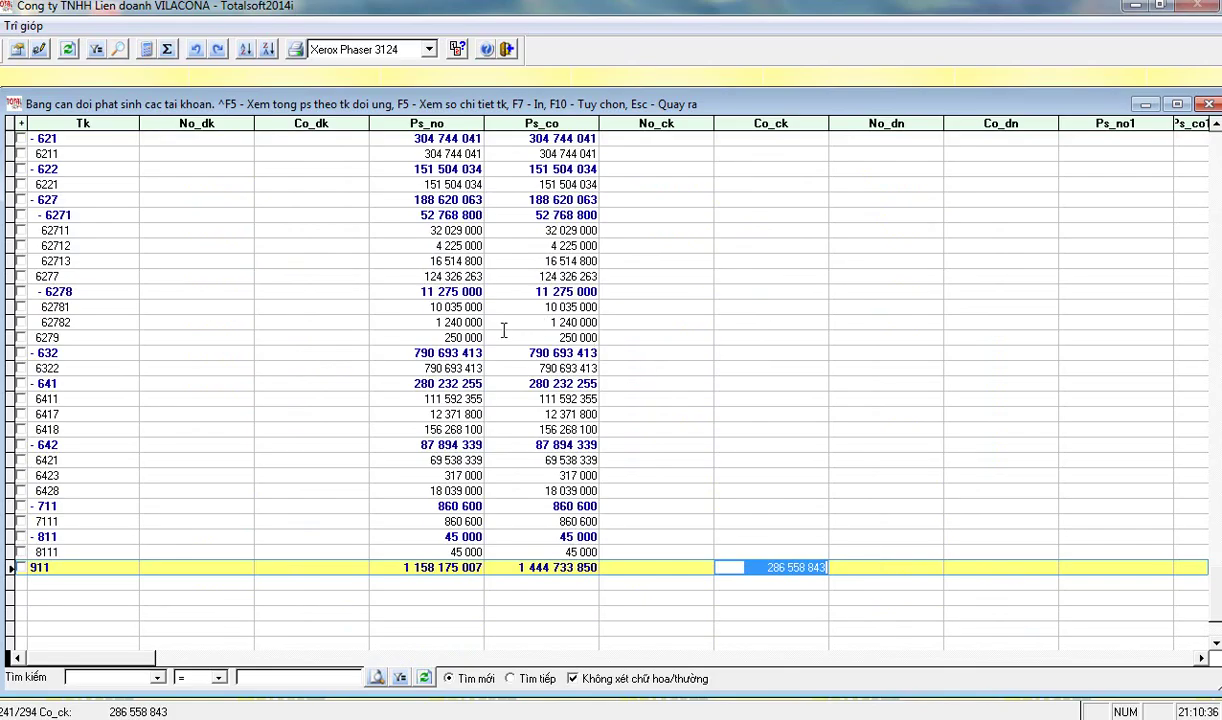
- Check account 5112's debit and credit turnover, then close the report
{"action": "scroll", "coordinate": [395, 325], "scroll_direction": "up", "scroll_amount": 5}
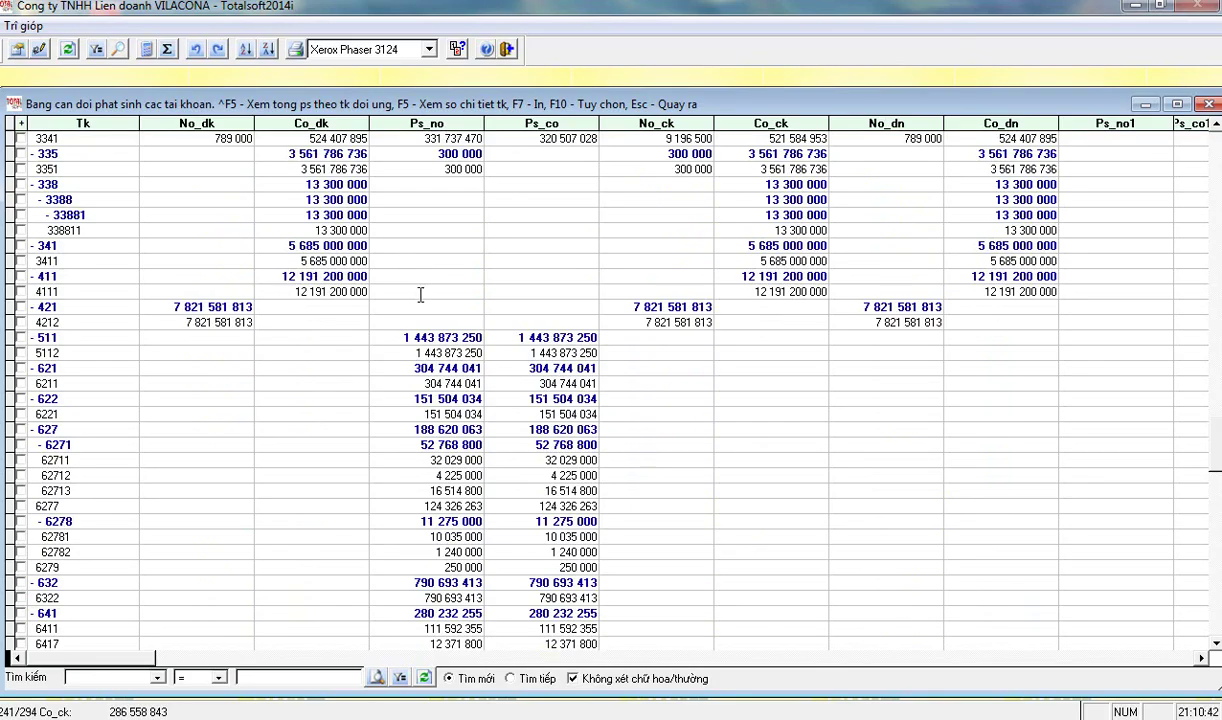
{"action": "left_click", "coordinate": [395, 353]}
{"action": "left_click", "coordinate": [555, 353]}
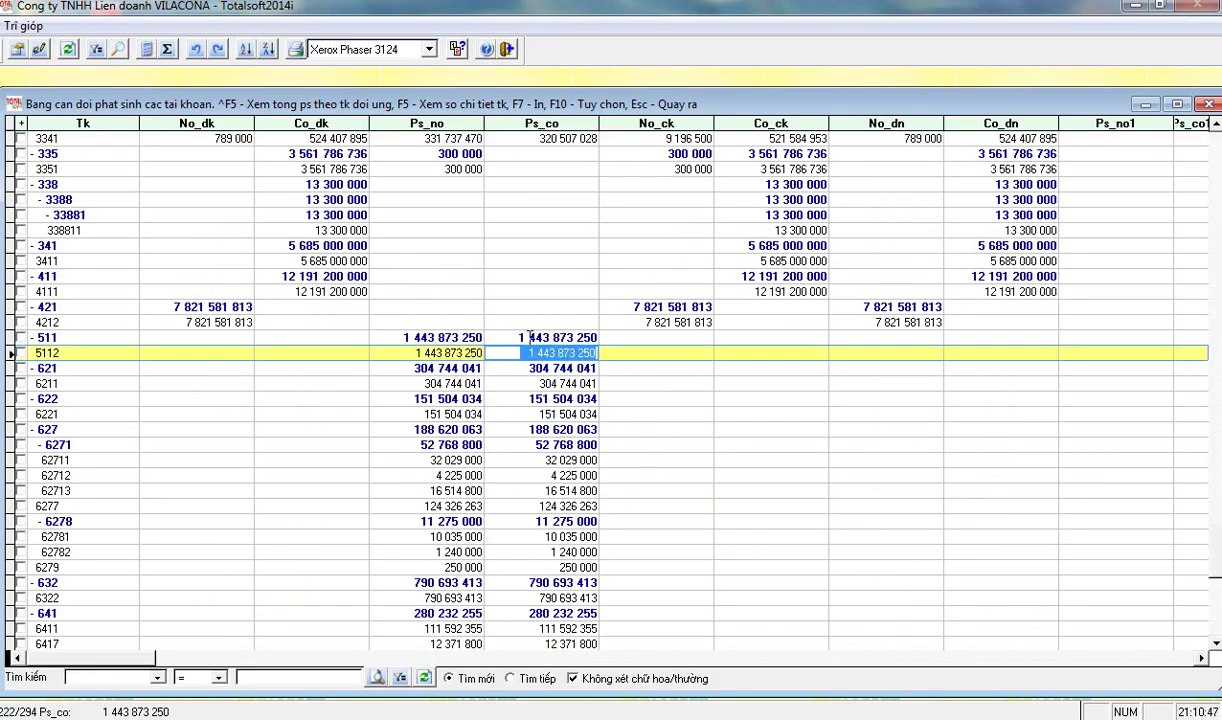
{"action": "scroll", "coordinate": [416, 234], "scroll_direction": "up", "scroll_amount": 5}
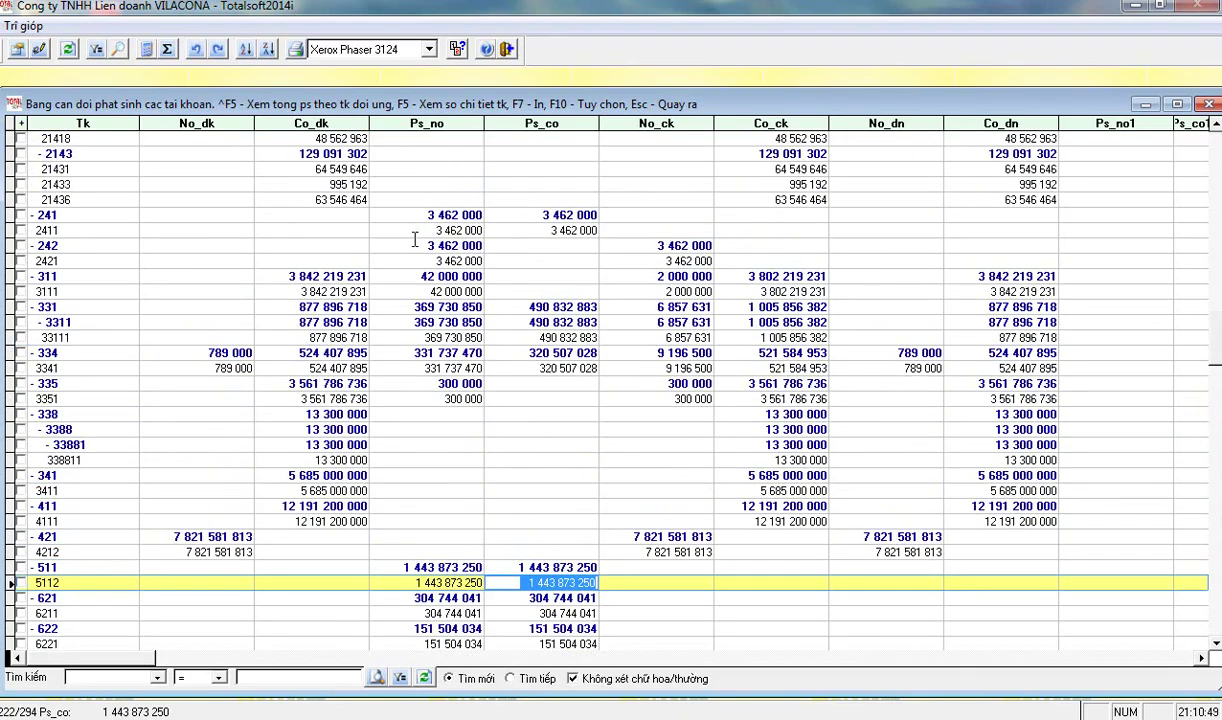
{"action": "key", "text": "Escape"}
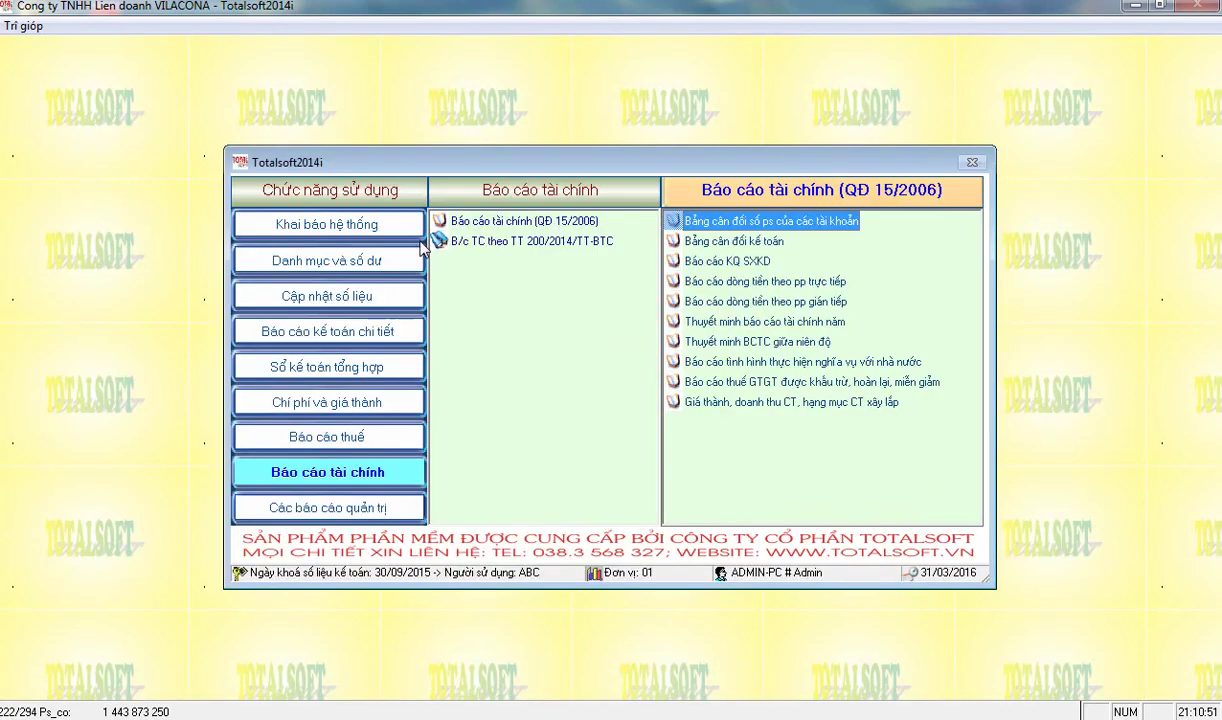
- Open the automatic allocation entries for year 2015 and tag every allocation line
{"action": "left_click", "coordinate": [350, 305]}
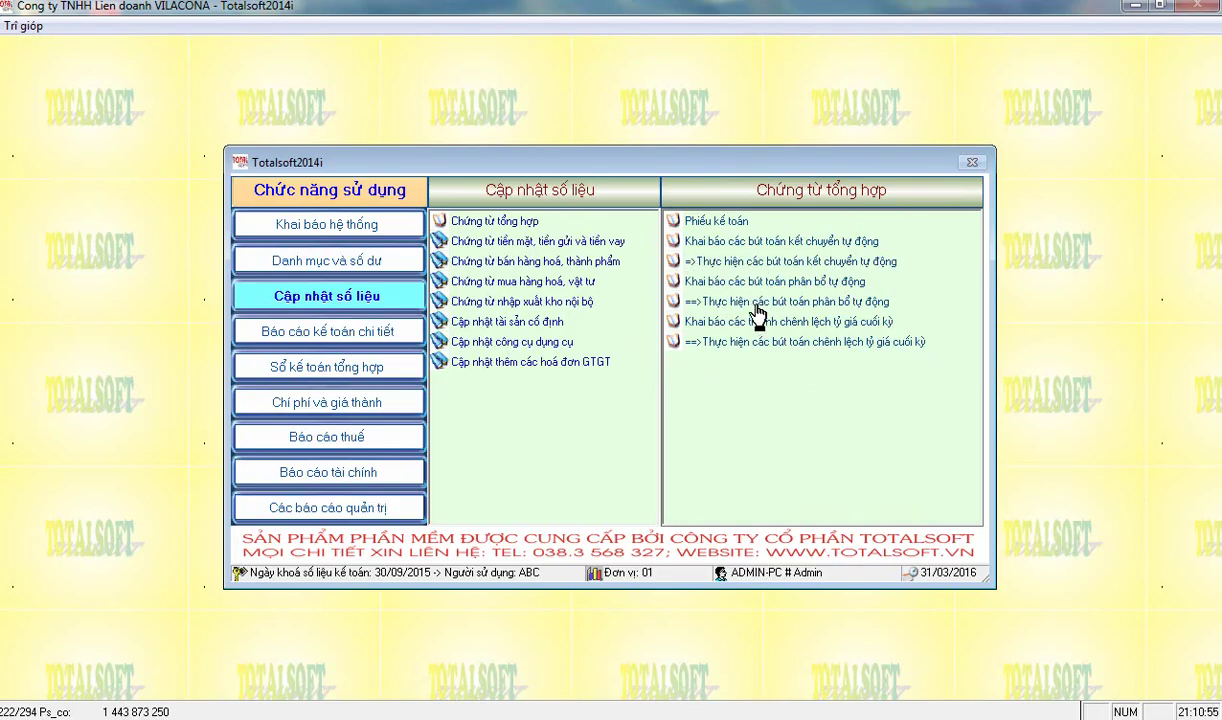
{"action": "left_click", "coordinate": [727, 320]}
{"action": "type", "text": "2015"}
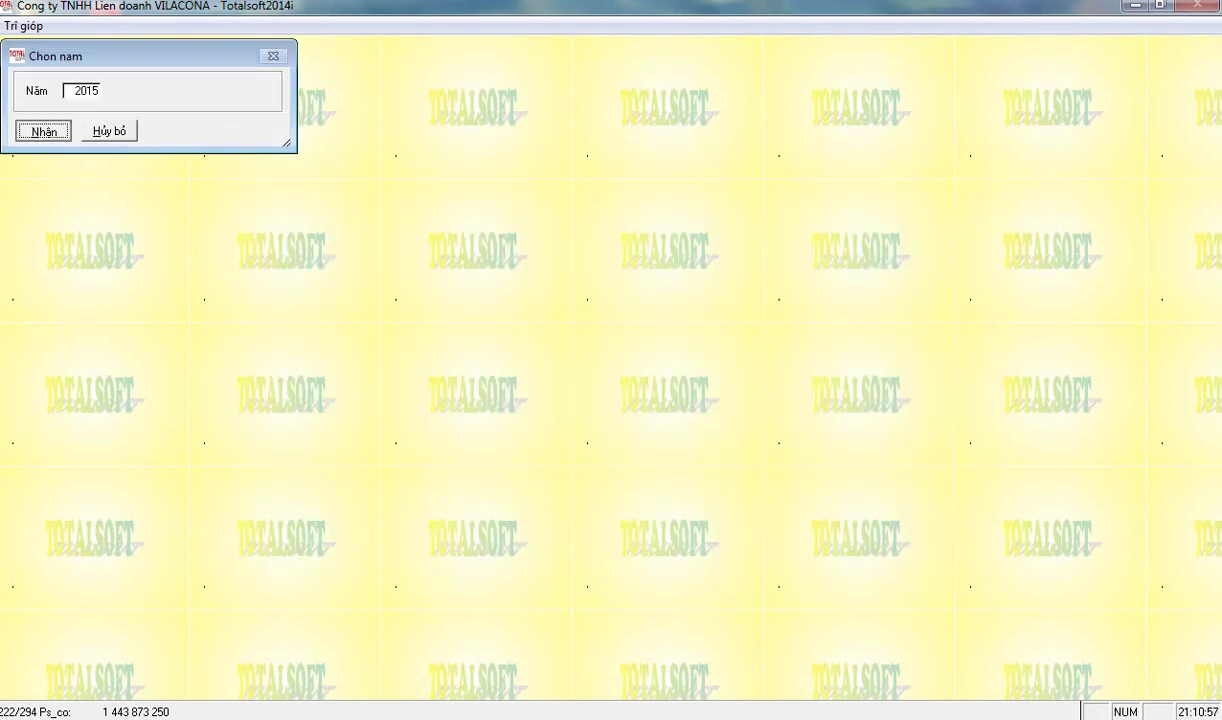
{"action": "key", "text": "Return"}
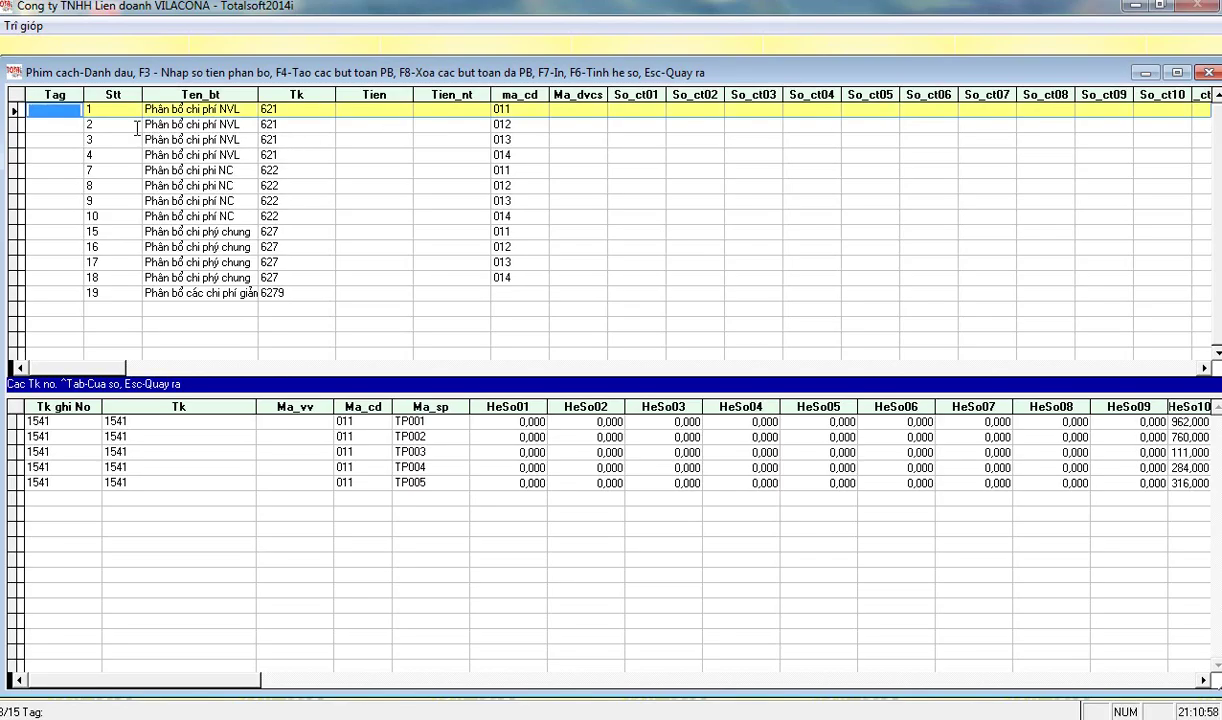
{"action": "left_click", "coordinate": [77, 114]}
{"action": "key", "text": "ctrl+a"}
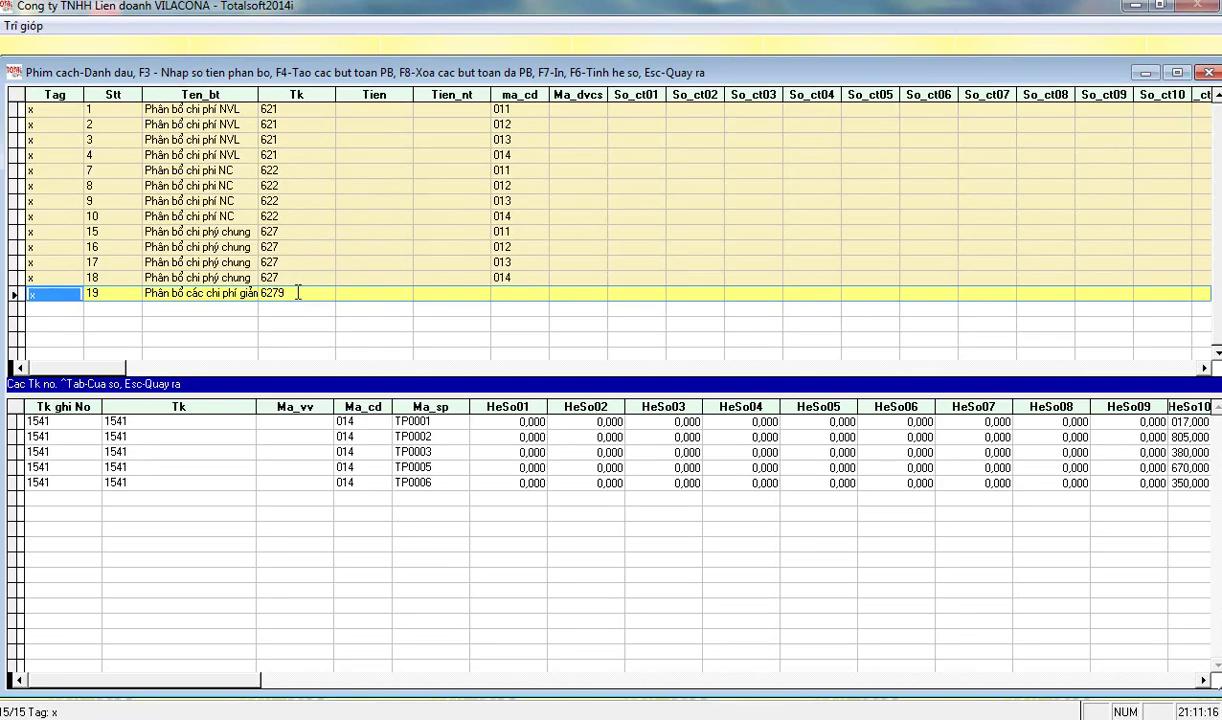
- Delete the tagged allocation entries for periods 10 to 10 and confirm the deletion
{"action": "key", "text": "F8"}
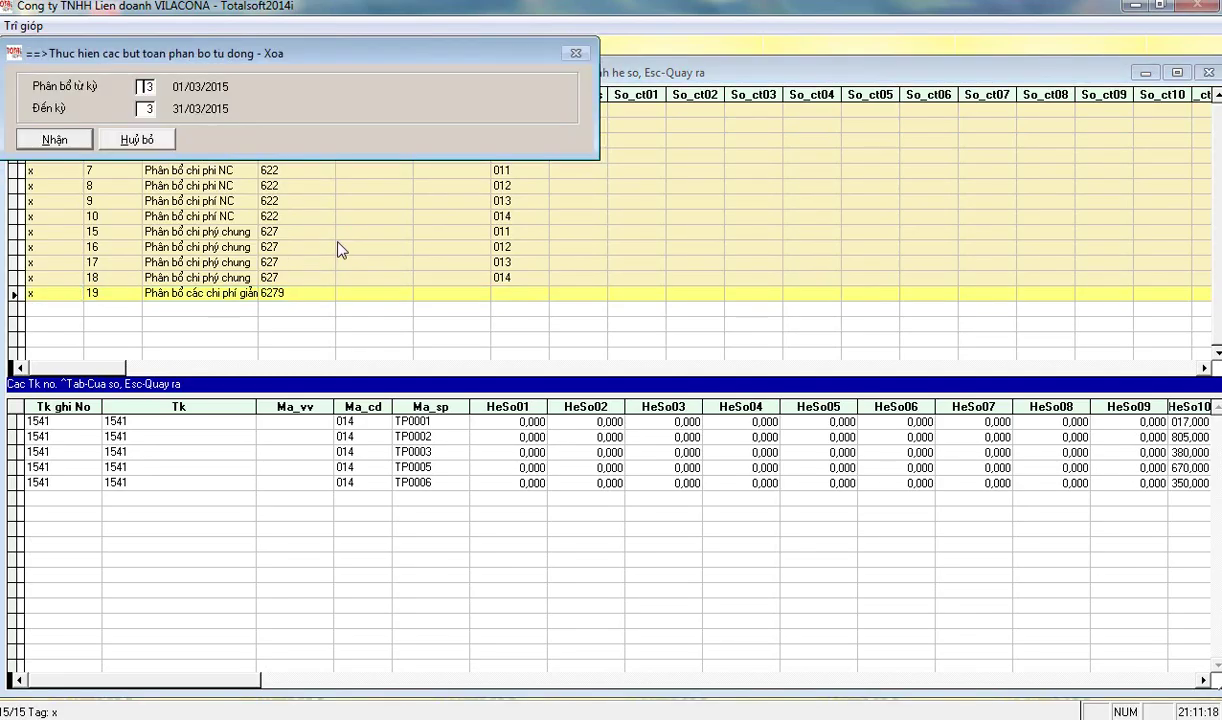
{"action": "type", "text": "10"}
{"action": "key", "text": "Return"}
{"action": "type", "text": "10"}
{"action": "key", "text": "Return"}
{"action": "left_click", "coordinate": [56, 139]}
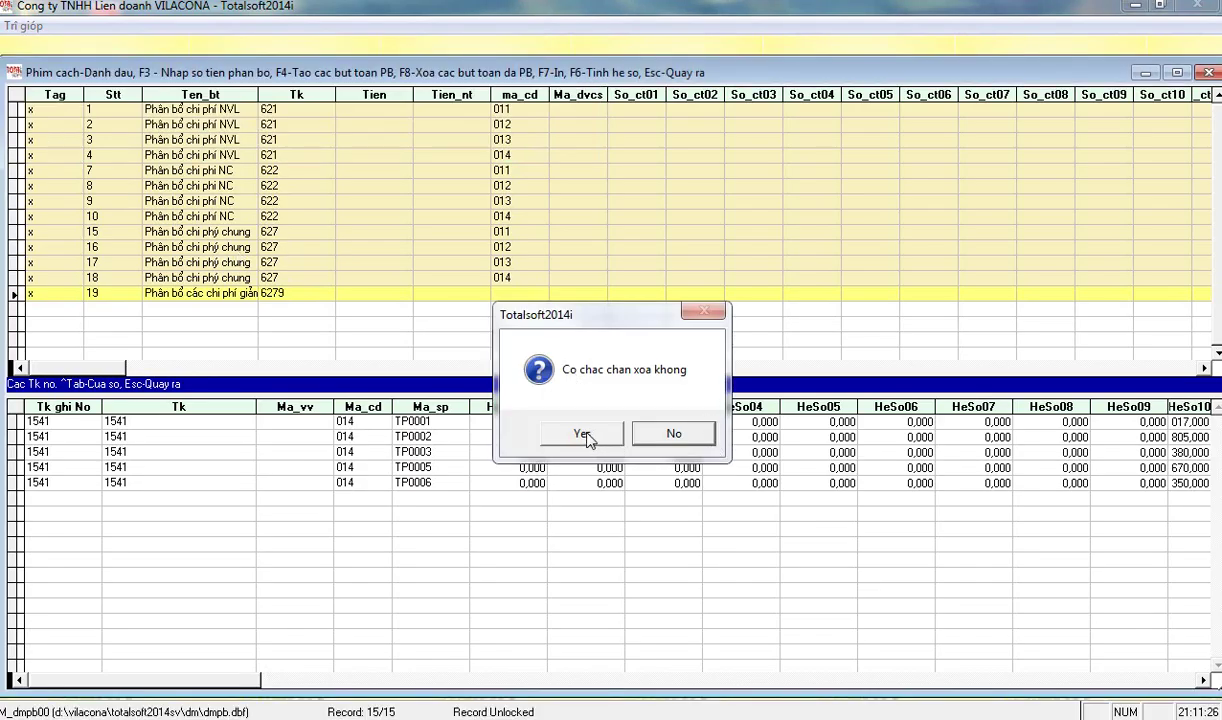
{"action": "left_click", "coordinate": [585, 437]}
{"action": "key", "text": "Escape"}
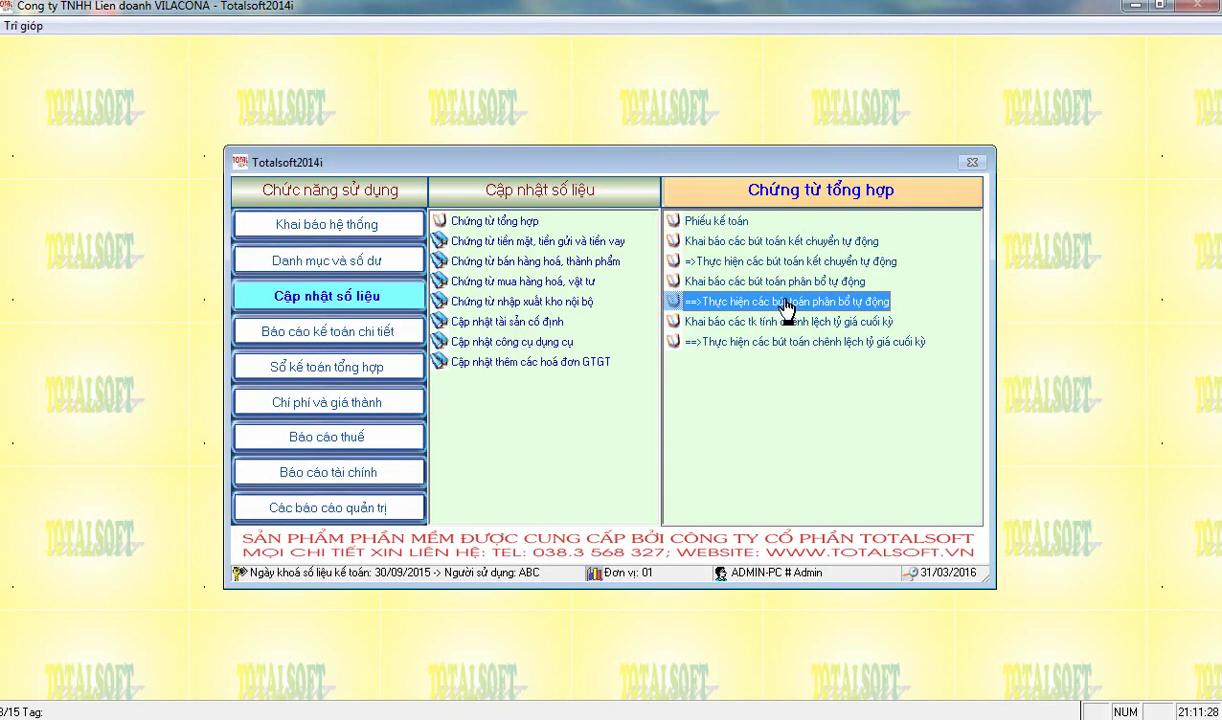
- Tag all 2015 closing-transfer lines and delete their period 10 entries, confirming the deletion
{"action": "double_click", "coordinate": [730, 262]}
{"action": "type", "text": "2015"}
{"action": "key", "text": "Tab"}
{"action": "key", "text": "Return"}
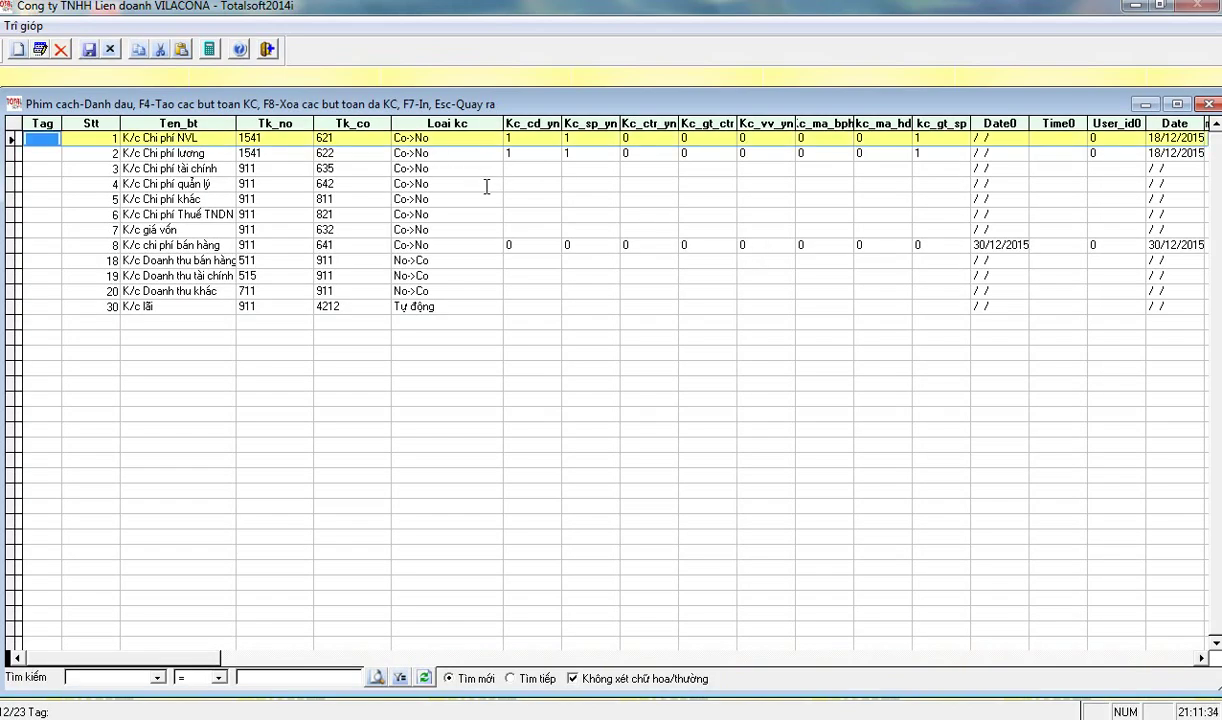
{"action": "key", "text": "ctrl+a"}
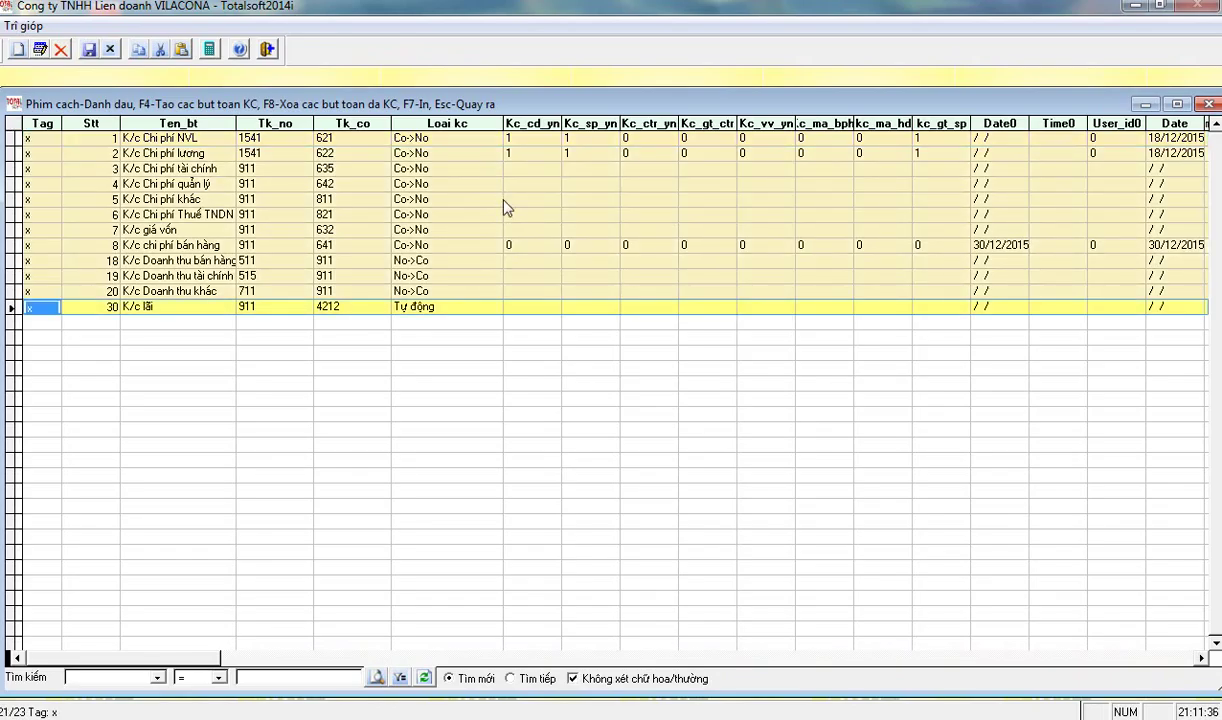
{"action": "key", "text": "F8"}
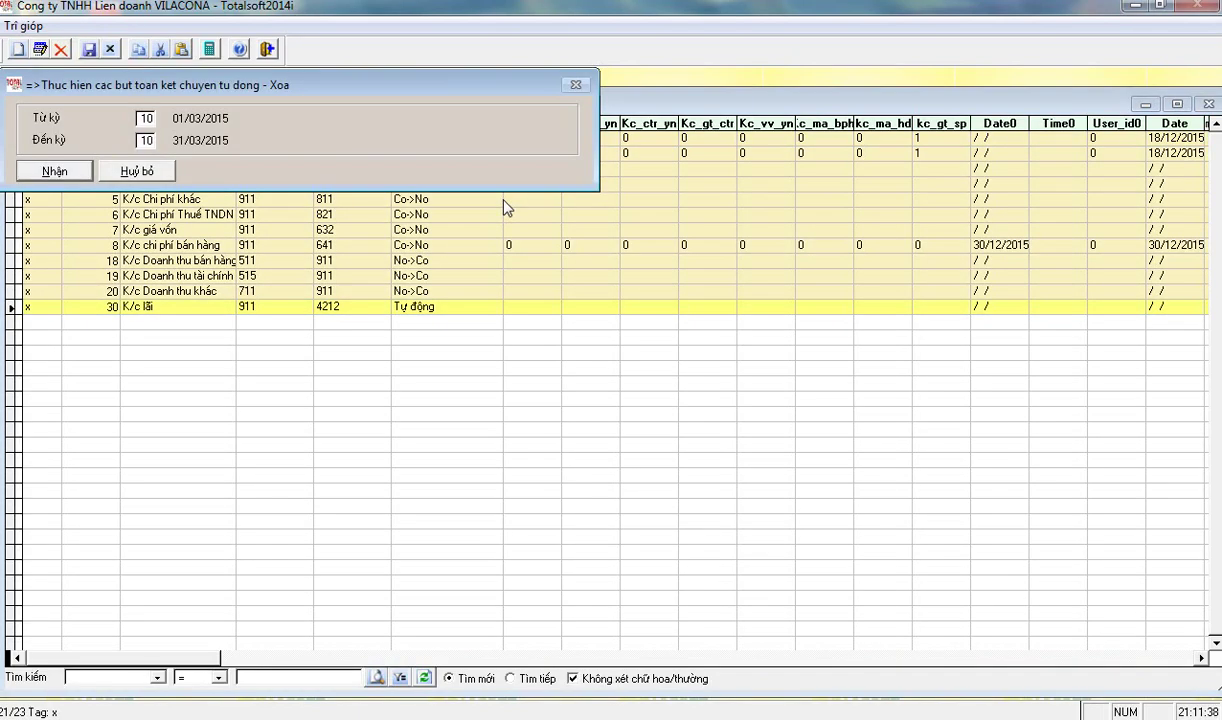
{"action": "key", "text": "Return"}
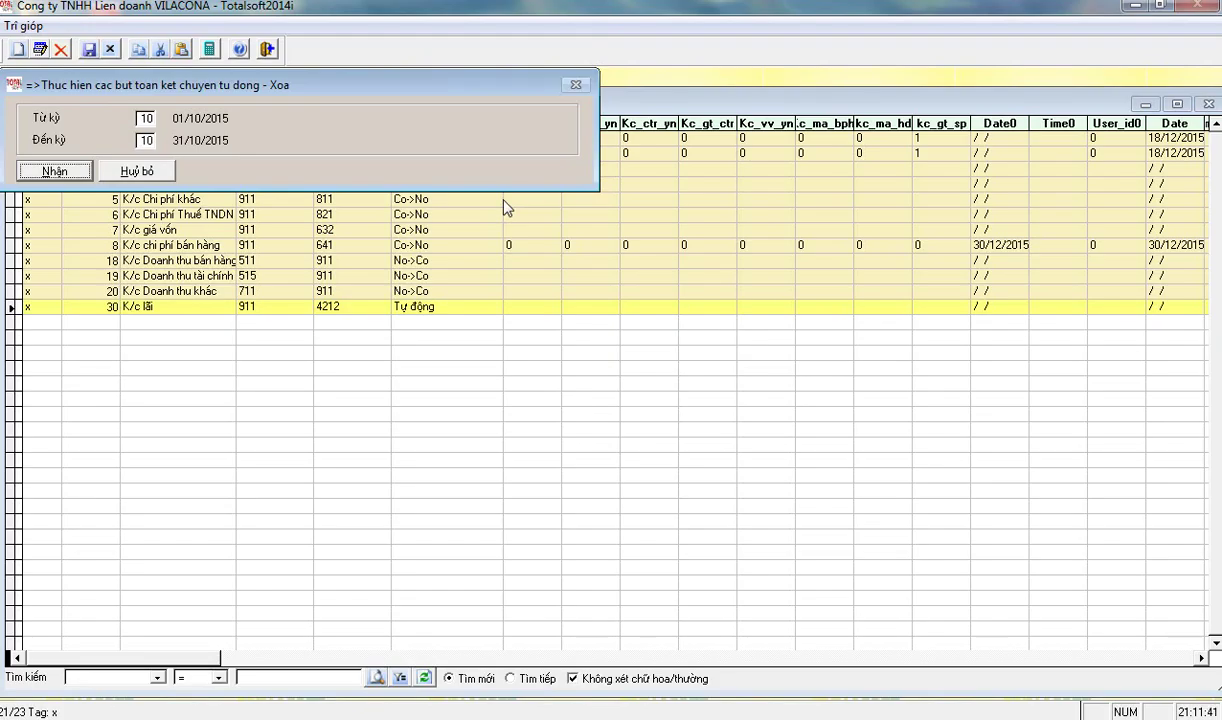
{"action": "key", "text": "Left"}
{"action": "key", "text": "Return"}
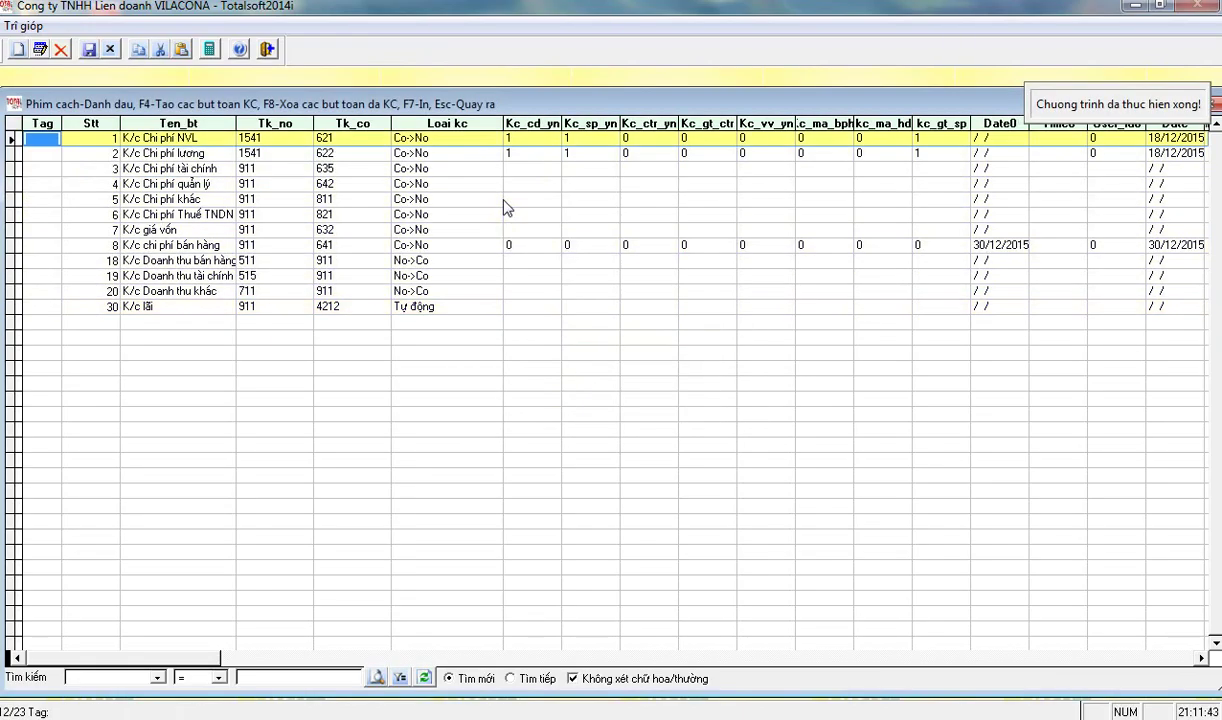
{"action": "key", "text": "Escape"}
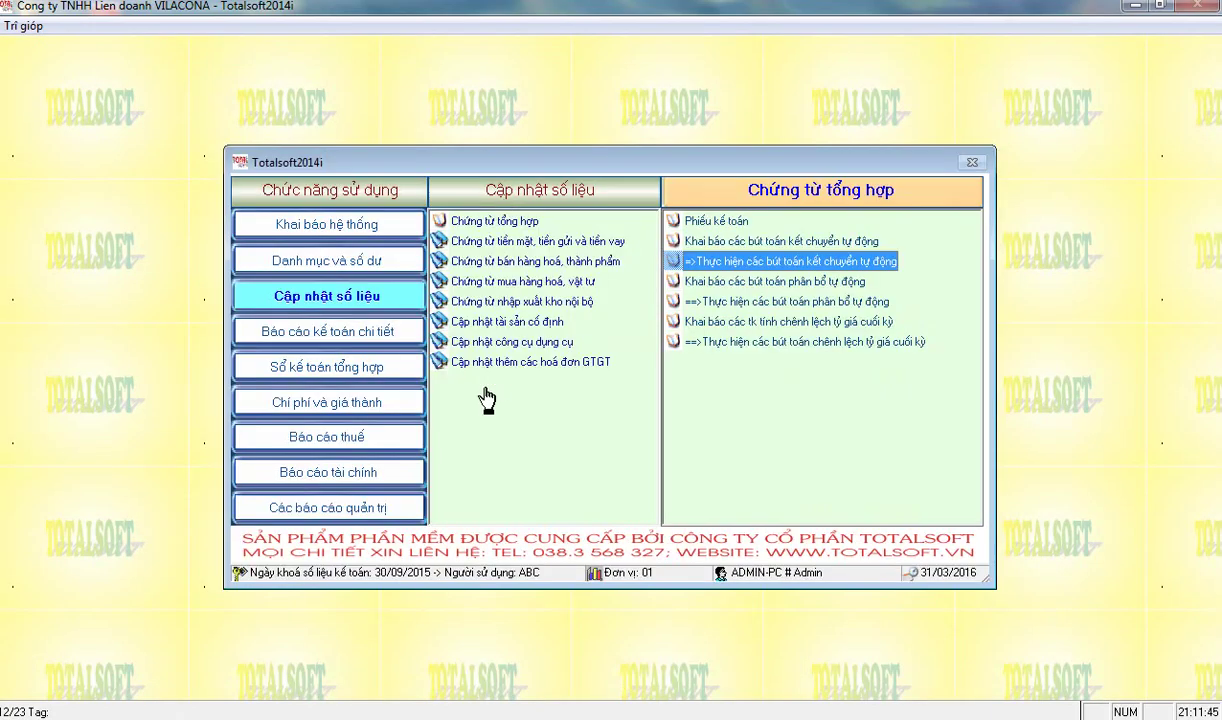
{"action": "left_click", "coordinate": [346, 482]}
{"action": "left_click", "coordinate": [760, 221]}
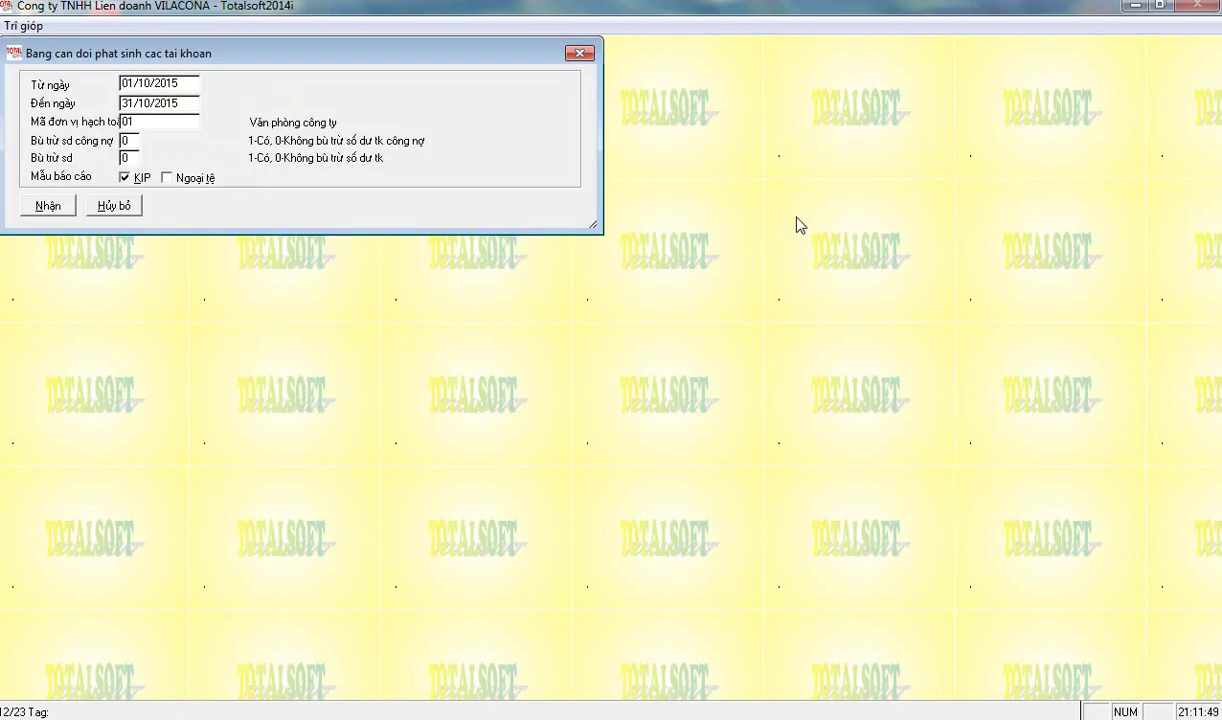
{"action": "key", "text": "Return"}
{"action": "key", "text": "Return"}
{"action": "key", "text": "Return"}
{"action": "key", "text": "Return"}
{"action": "key", "text": "Return"}
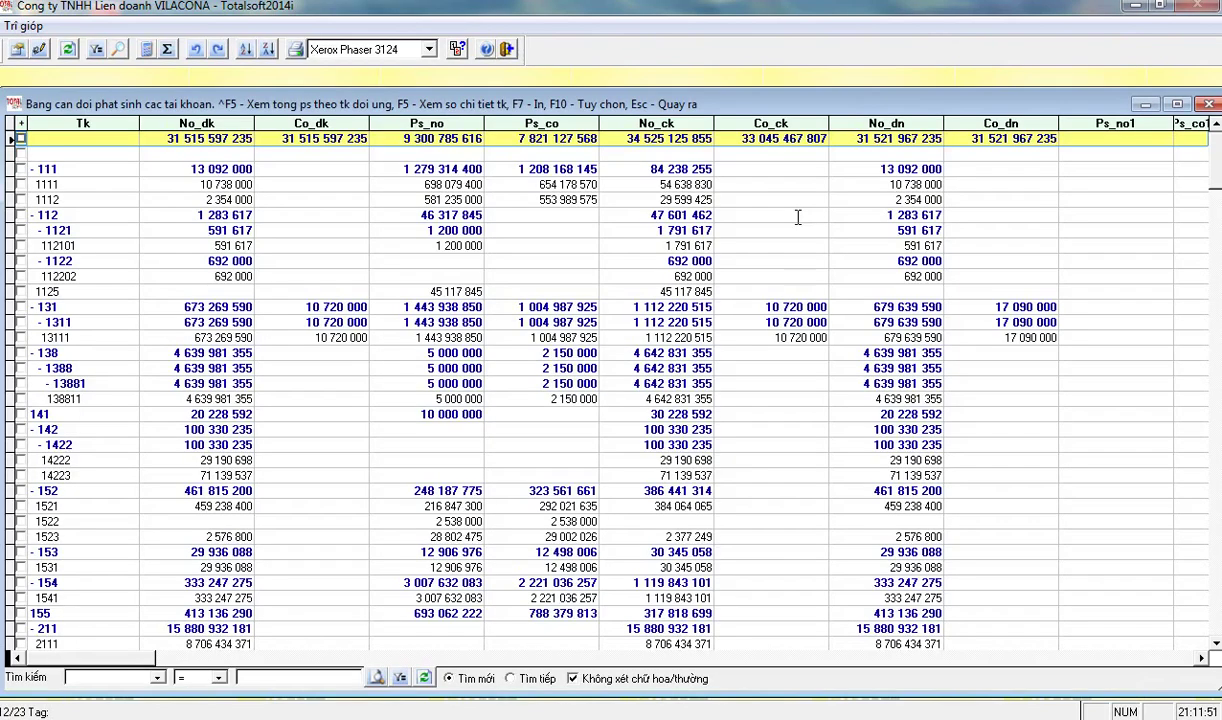
{"action": "scroll", "coordinate": [423, 390], "scroll_direction": "down", "scroll_amount": 18}
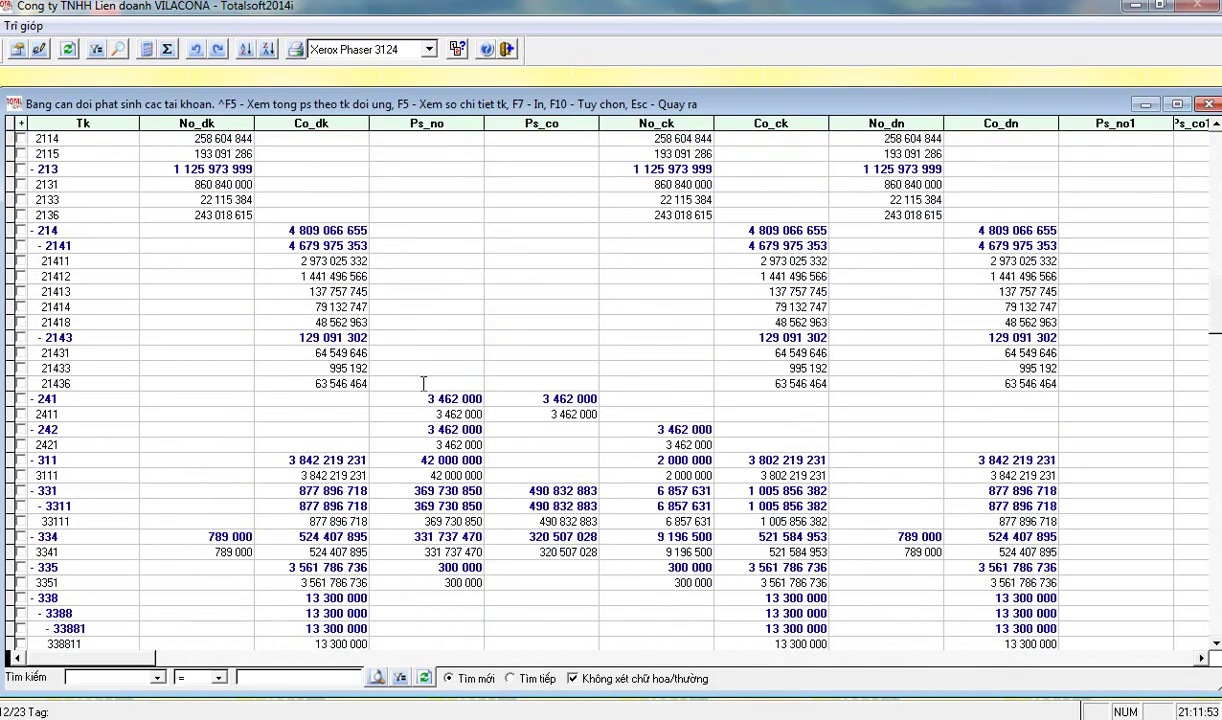
{"action": "scroll", "coordinate": [423, 395], "scroll_direction": "down", "scroll_amount": 5}
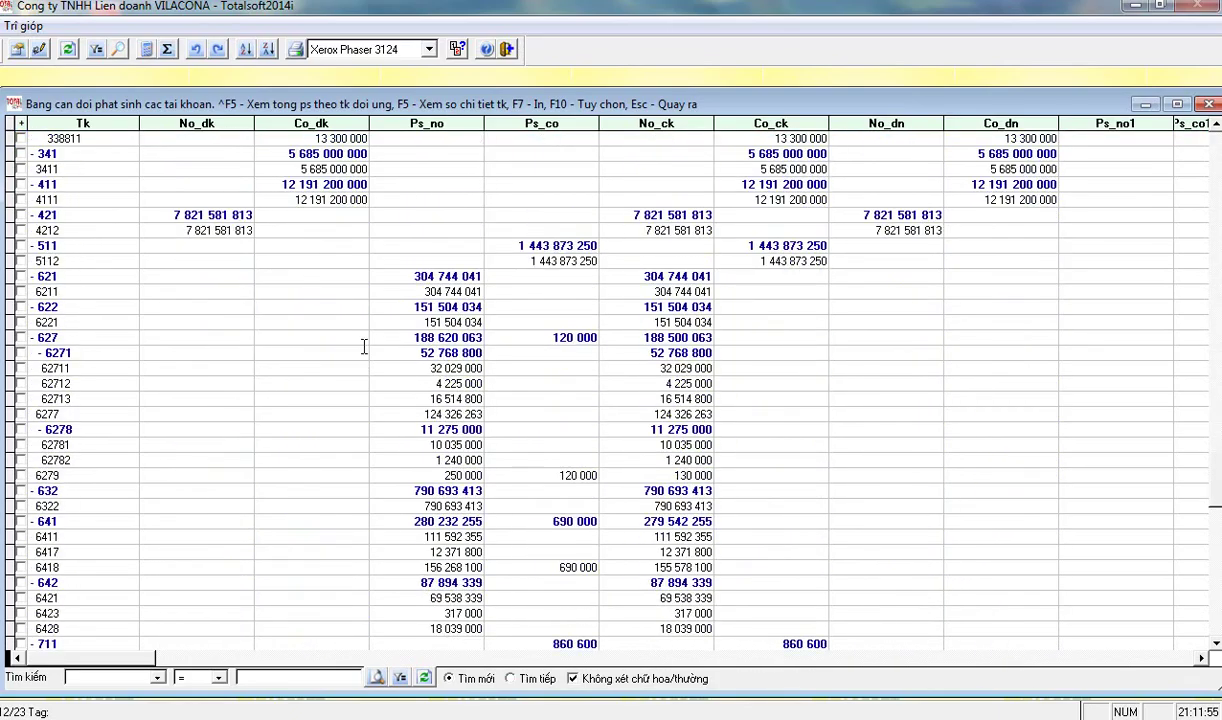
{"action": "left_click", "coordinate": [398, 277]}
{"action": "left_click", "coordinate": [392, 290]}
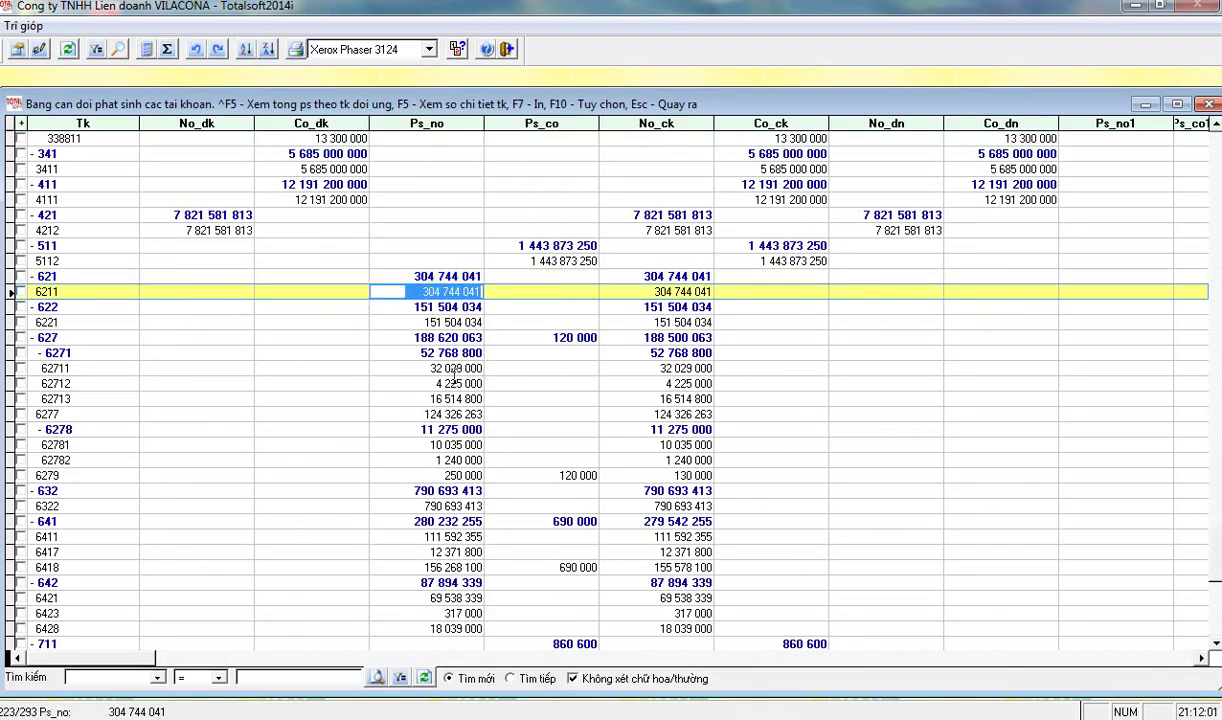
{"action": "scroll", "coordinate": [455, 370], "scroll_direction": "down", "scroll_amount": 2}
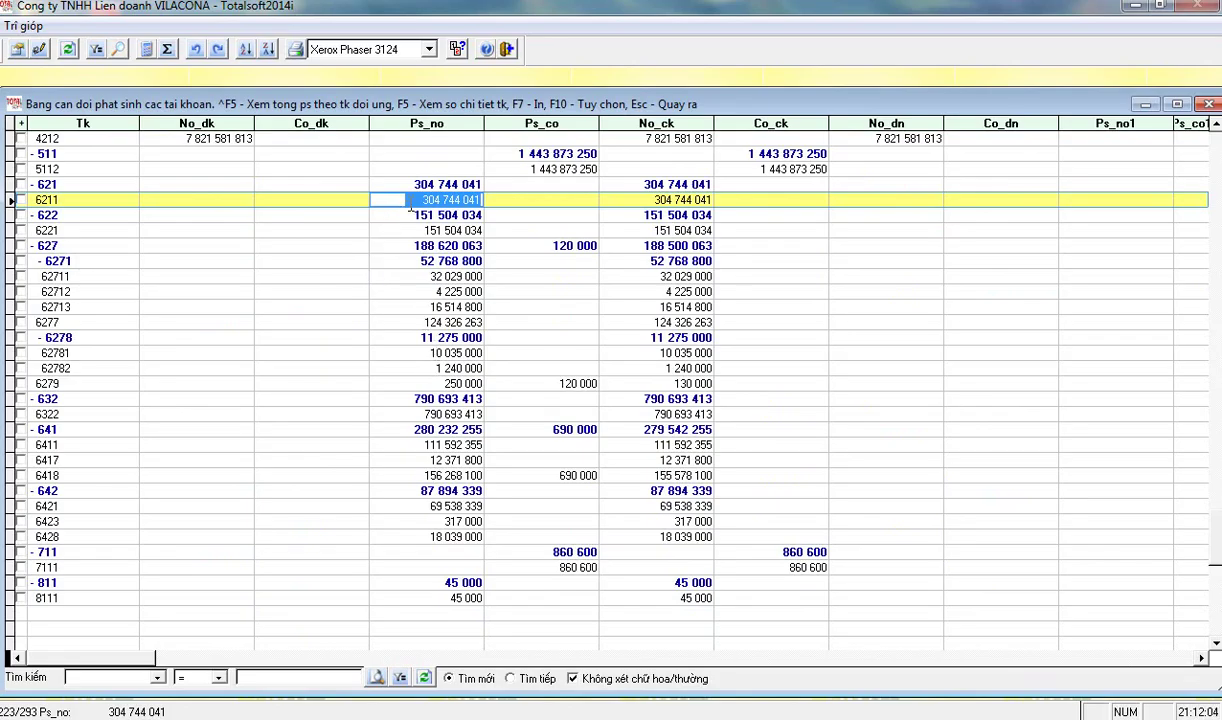
{"action": "left_click", "coordinate": [385, 383]}
{"action": "left_click", "coordinate": [511, 383]}
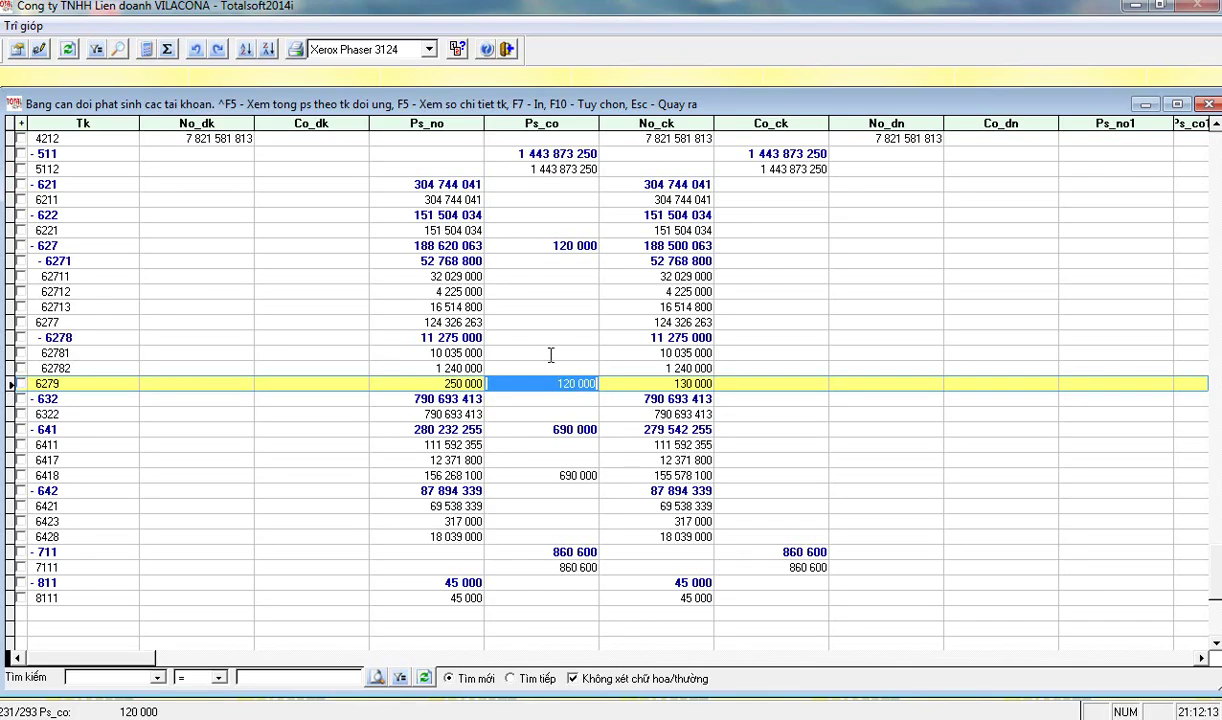
{"action": "left_click", "coordinate": [535, 476]}
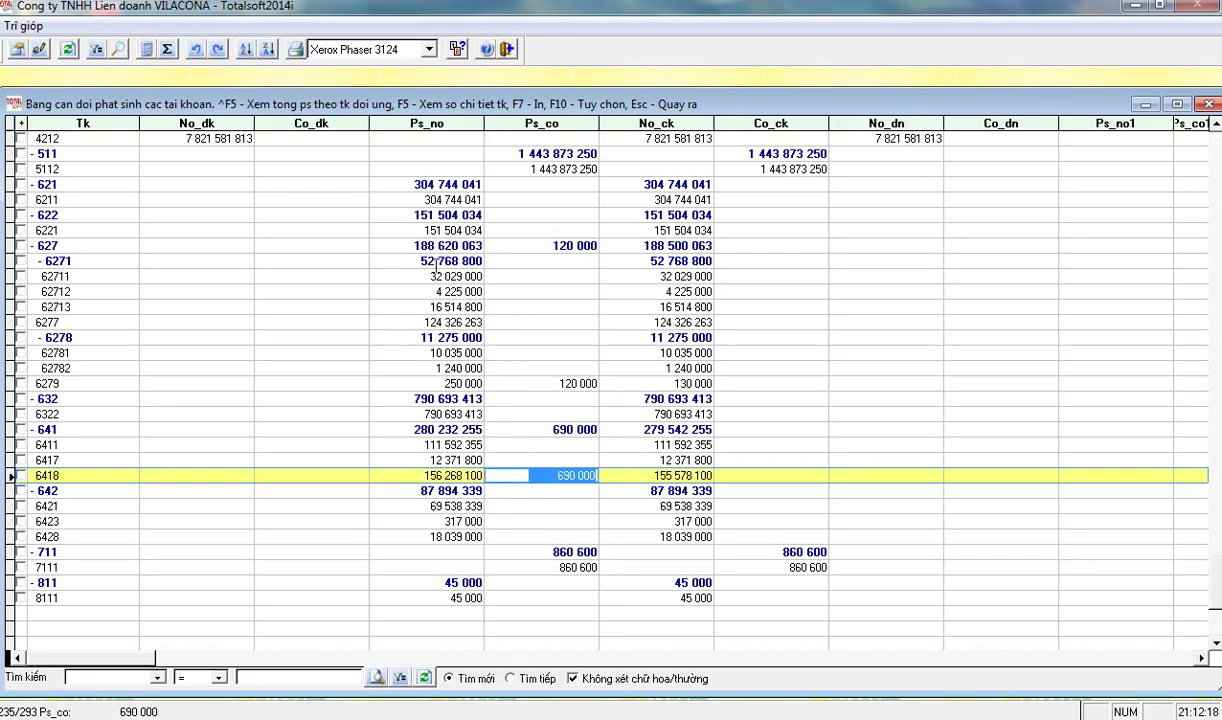
{"action": "left_click", "coordinate": [399, 244]}
{"action": "scroll", "coordinate": [527, 261], "scroll_direction": "up", "scroll_amount": 2}
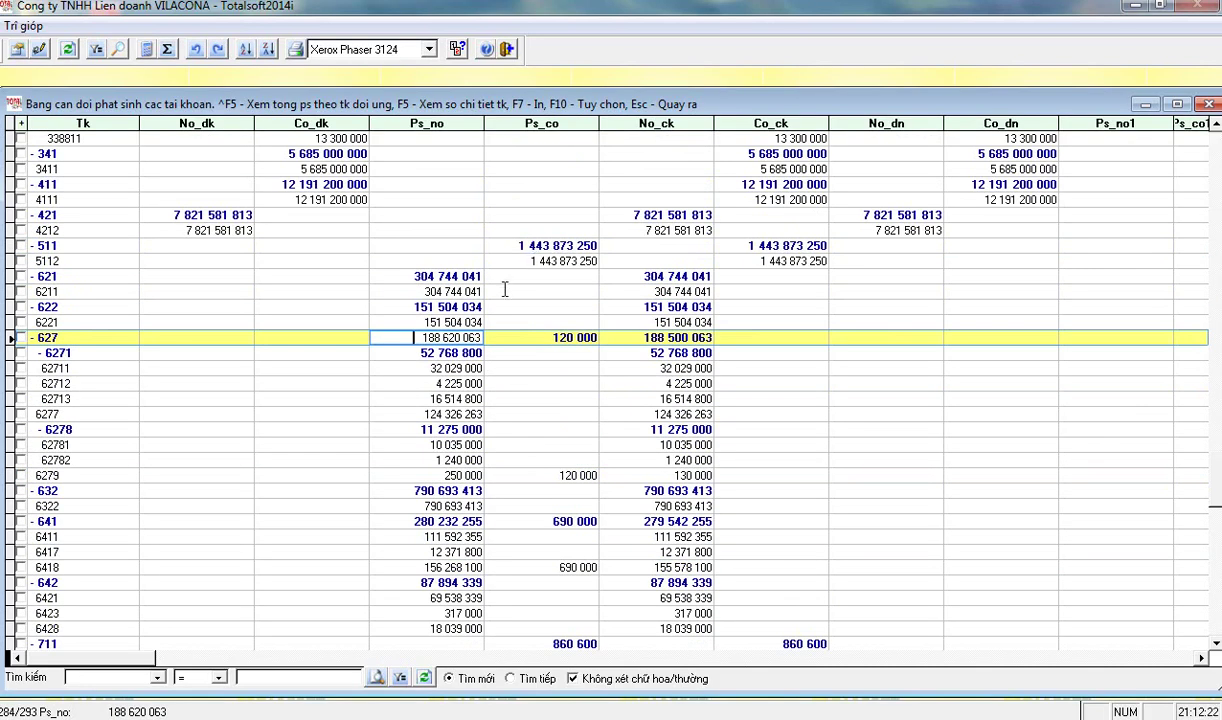
{"action": "left_click", "coordinate": [437, 477]}
{"action": "left_click", "coordinate": [545, 474]}
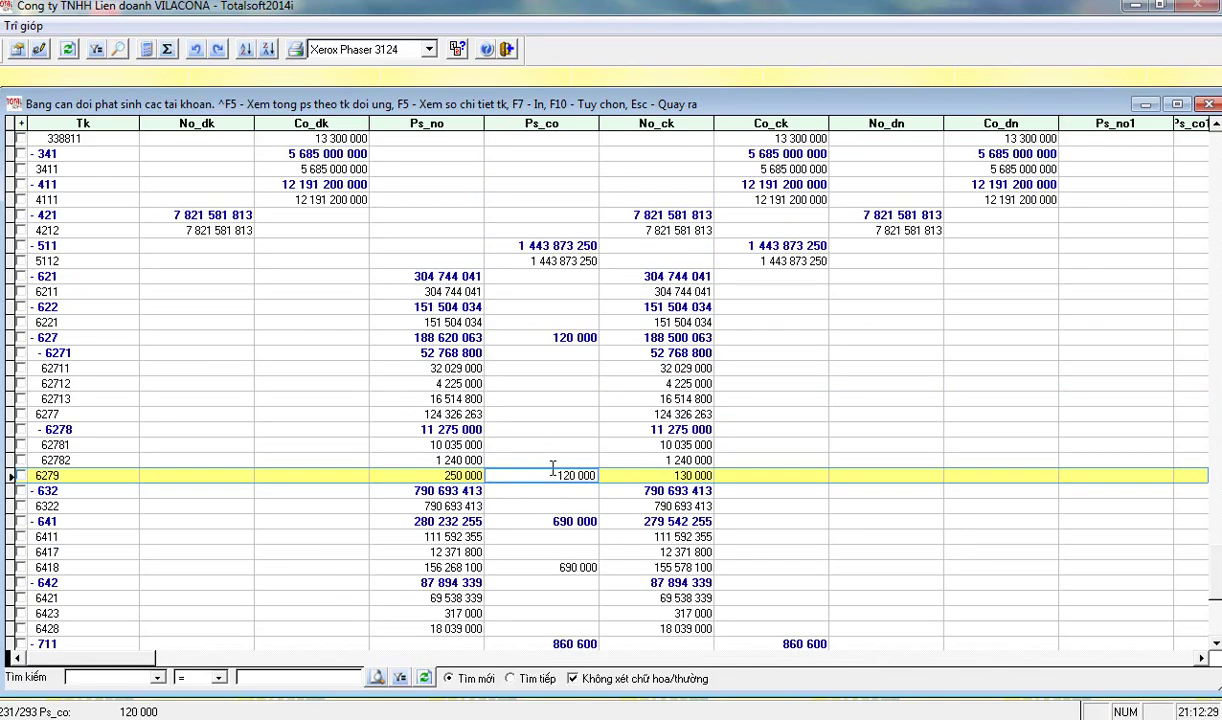
{"action": "left_click", "coordinate": [440, 476]}
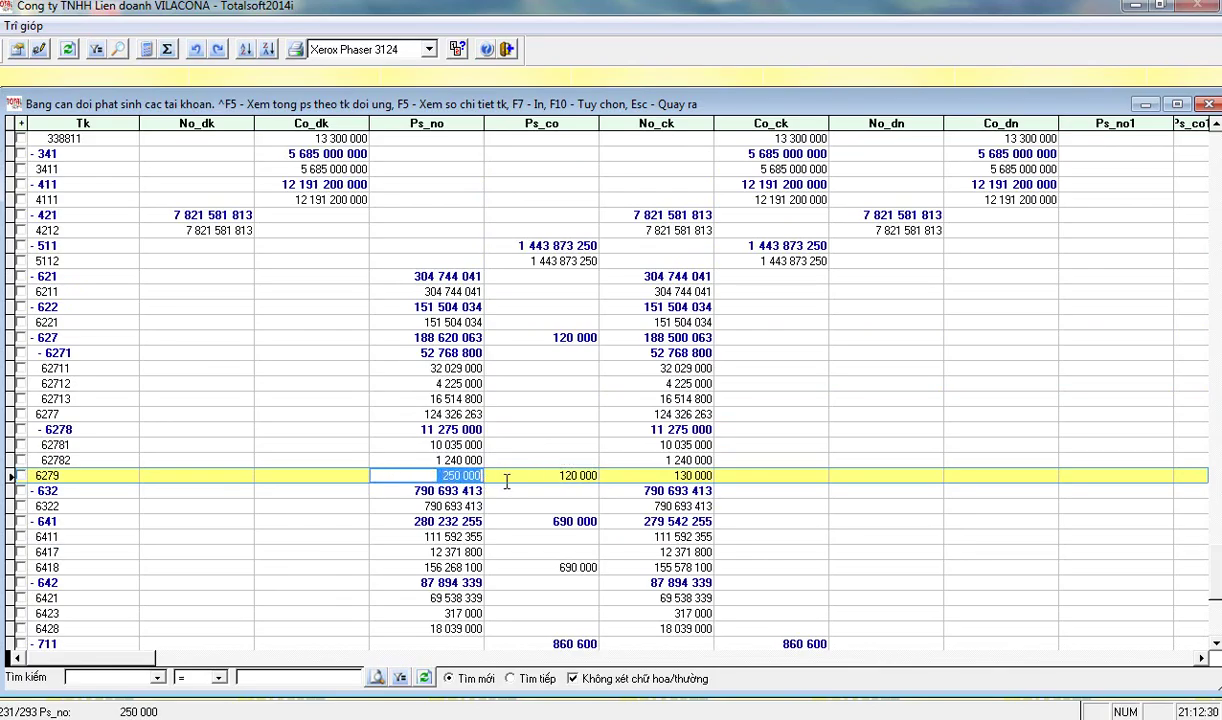
{"action": "left_click", "coordinate": [560, 477]}
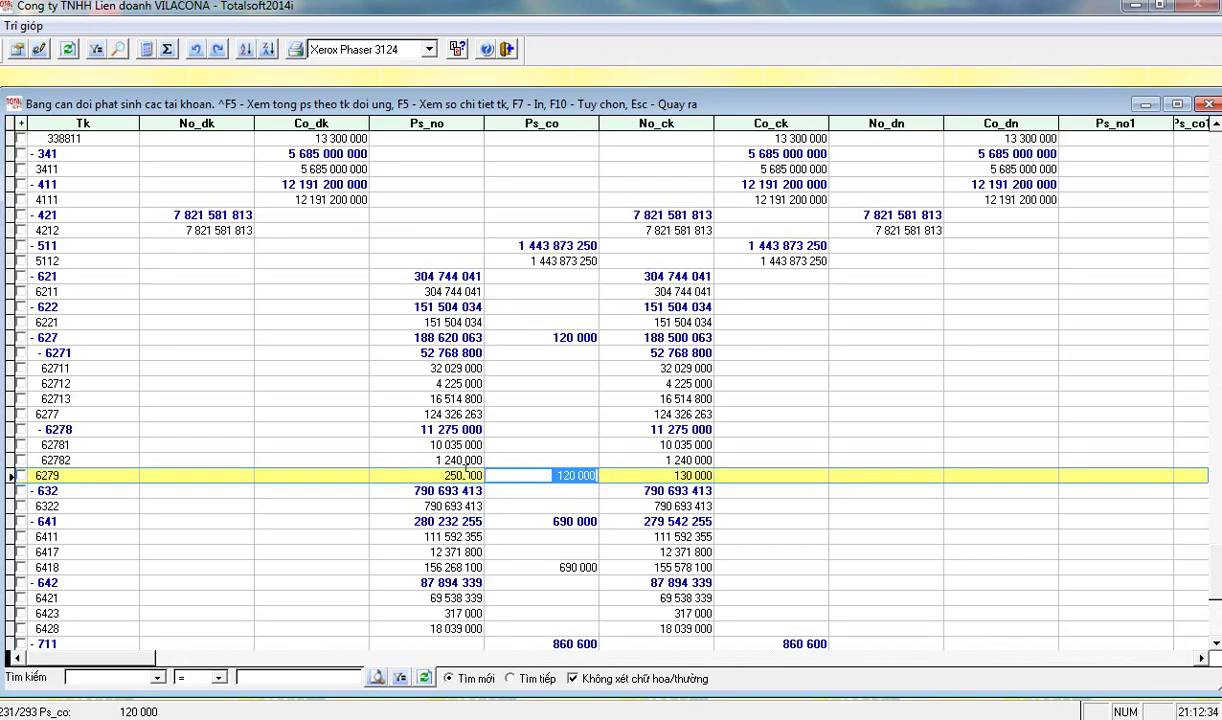
{"action": "left_click", "coordinate": [706, 477]}
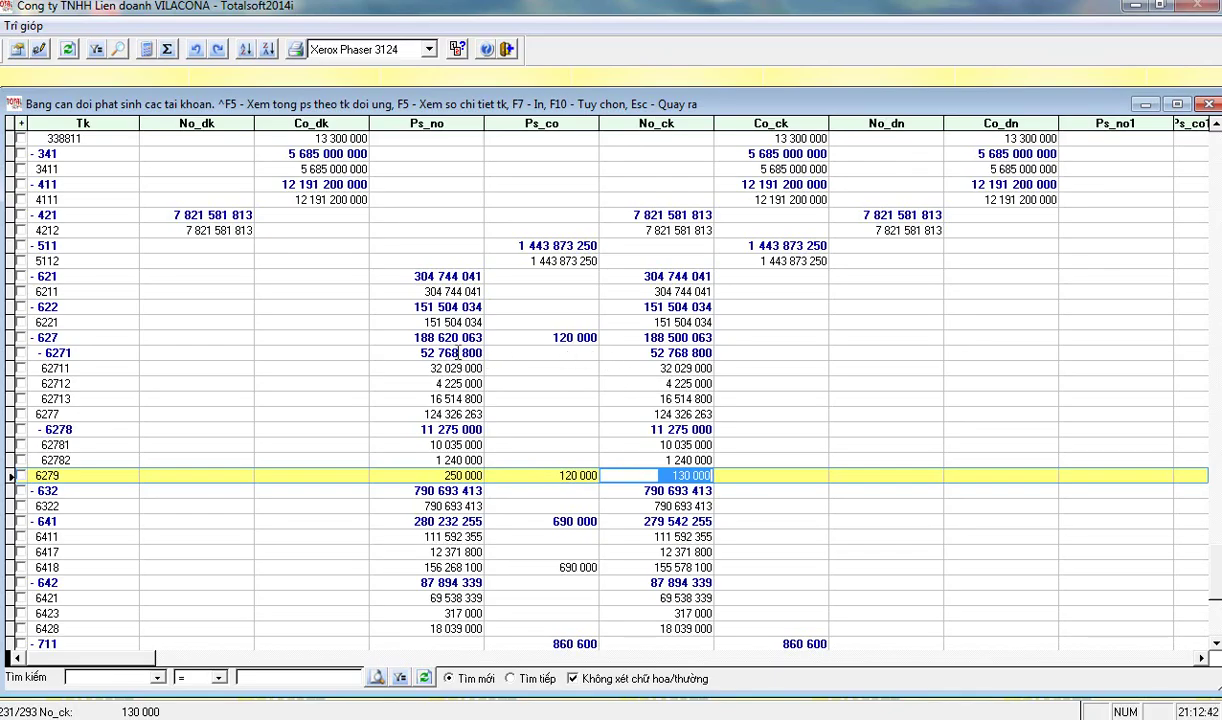
{"action": "left_click", "coordinate": [453, 291]}
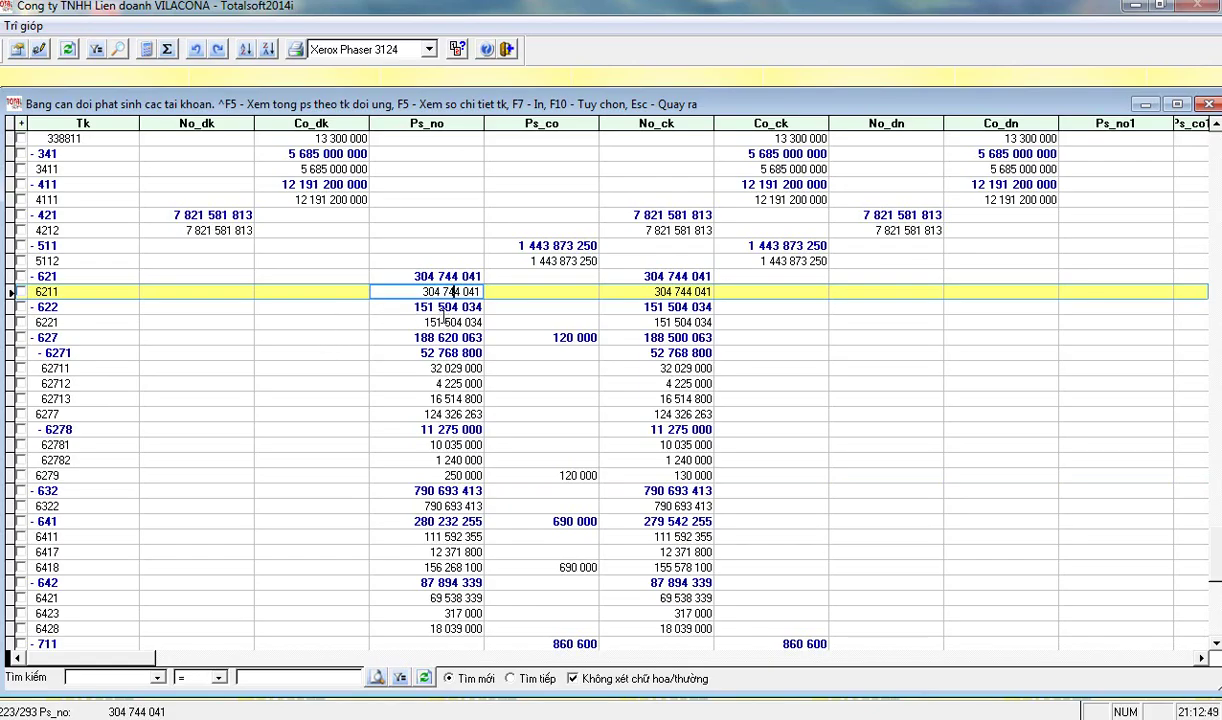
{"action": "left_click", "coordinate": [418, 291]}
- Open account 6211's detail ledger, widen the Dien_giai column, and step through work-stage codes
{"action": "key", "text": "F5"}
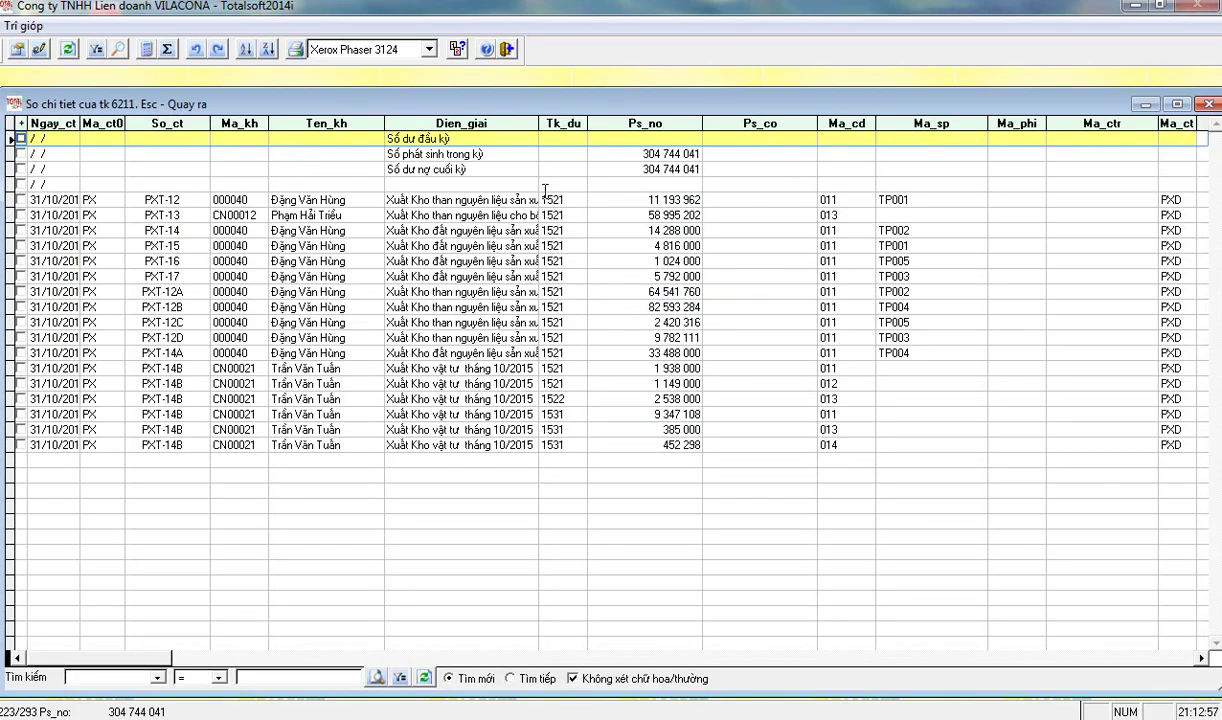
{"action": "left_click_drag", "start_coordinate": [535, 123], "coordinate": [597, 123]}
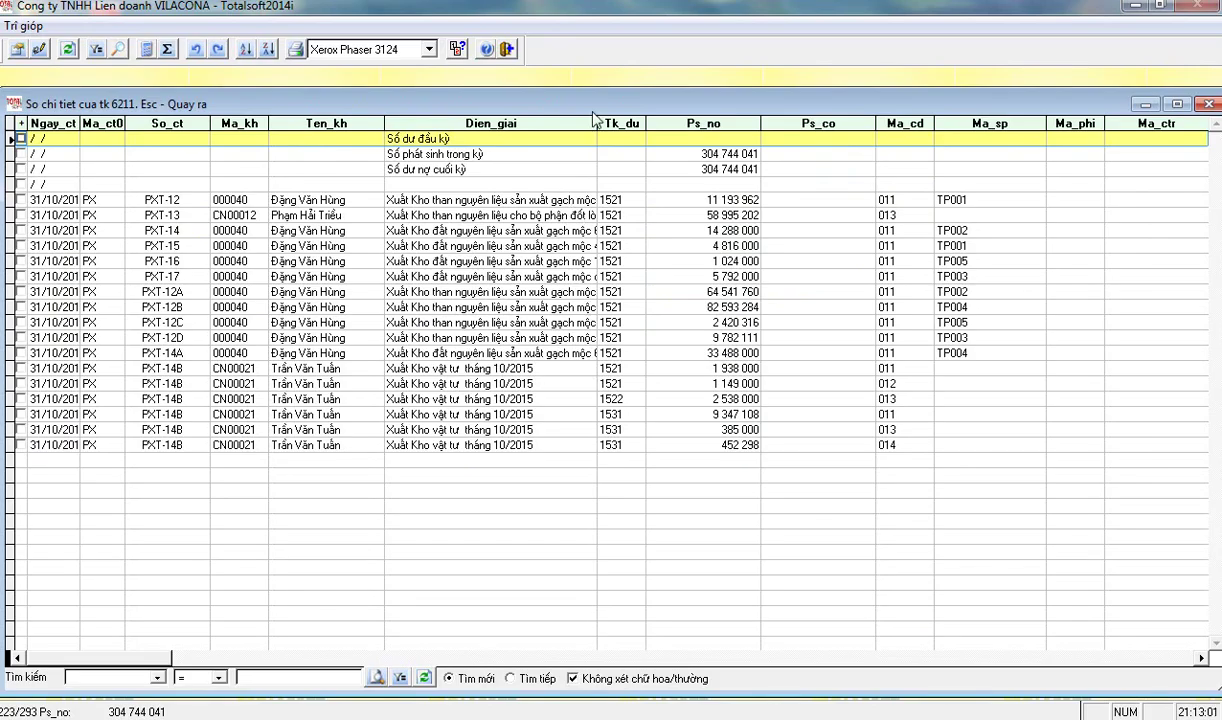
{"action": "left_click_drag", "start_coordinate": [597, 123], "coordinate": [635, 123]}
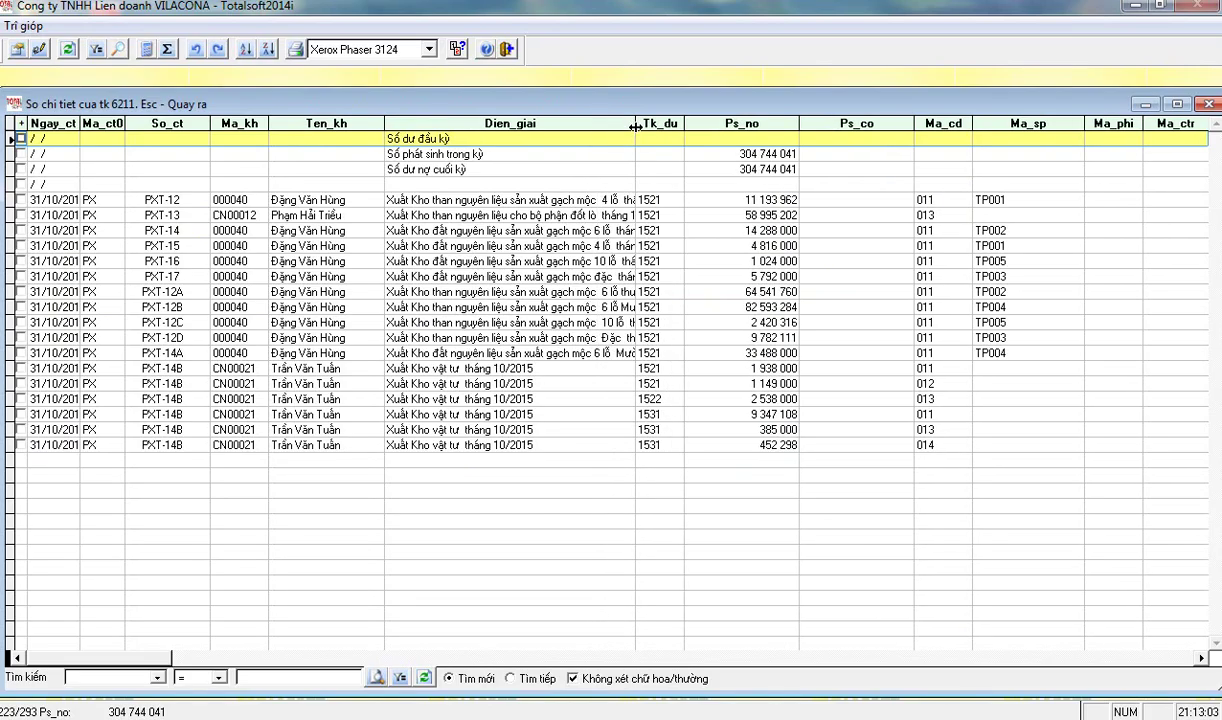
{"action": "left_click", "coordinate": [949, 126]}
{"action": "key", "text": "Down"}
{"action": "key", "text": "Down"}
{"action": "key", "text": "Down"}
{"action": "key", "text": "Down"}
{"action": "key", "text": "Down"}
{"action": "key", "text": "Down"}
{"action": "key", "text": "Down"}
{"action": "key", "text": "Down"}
{"action": "key", "text": "Down"}
{"action": "key", "text": "Down"}
{"action": "key", "text": "Down"}
{"action": "key", "text": "Down"}
{"action": "key", "text": "Down"}
{"action": "key", "text": "Down"}
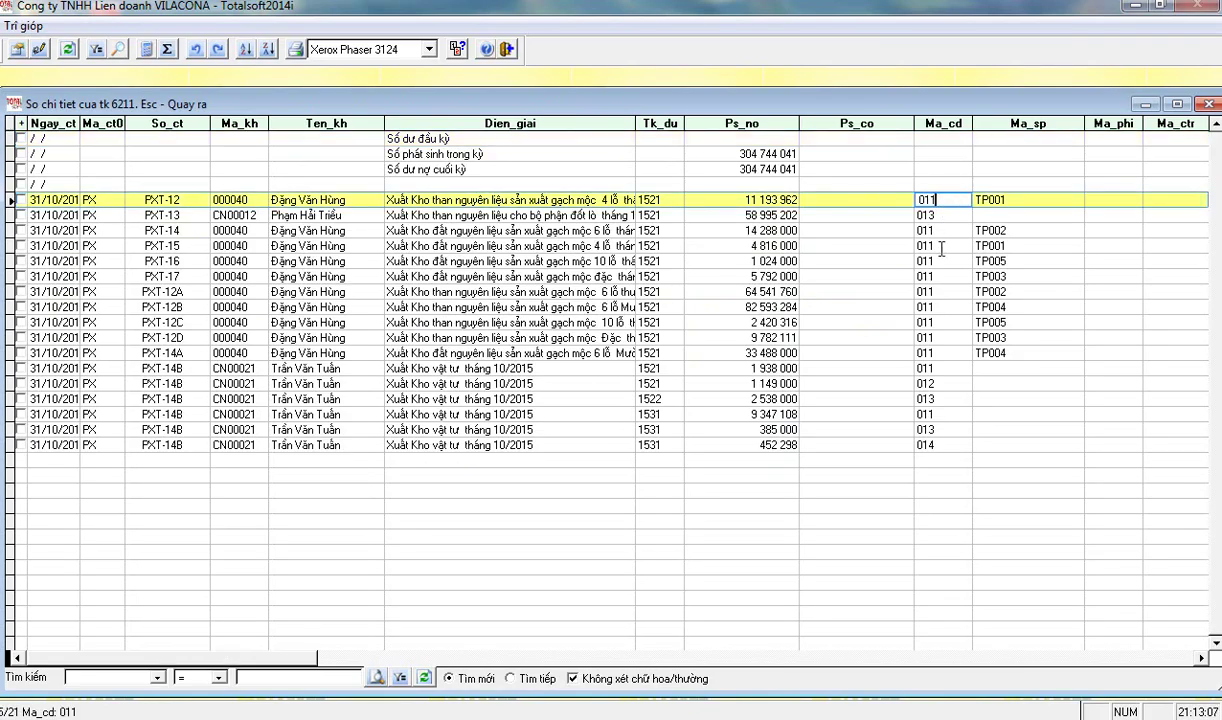
{"action": "key", "text": "Down"}
{"action": "key", "text": "Down"}
{"action": "key", "text": "Down"}
{"action": "key", "text": "Down"}
{"action": "key", "text": "Down"}
{"action": "key", "text": "Down"}
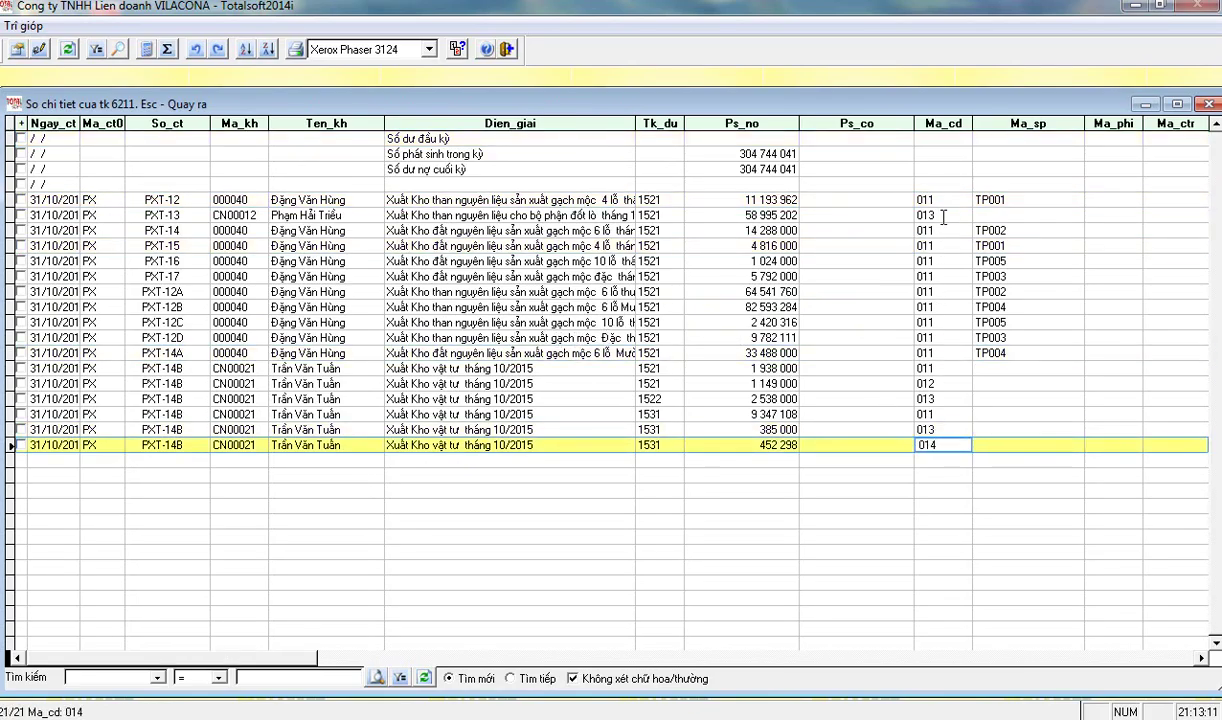
- Check the work-stage and product codes of vouchers PXT-13, PXT-12, PXT-14, PXT-16 and PXT-12C
{"action": "left_click", "coordinate": [901, 214]}
{"action": "left_click", "coordinate": [976, 199]}
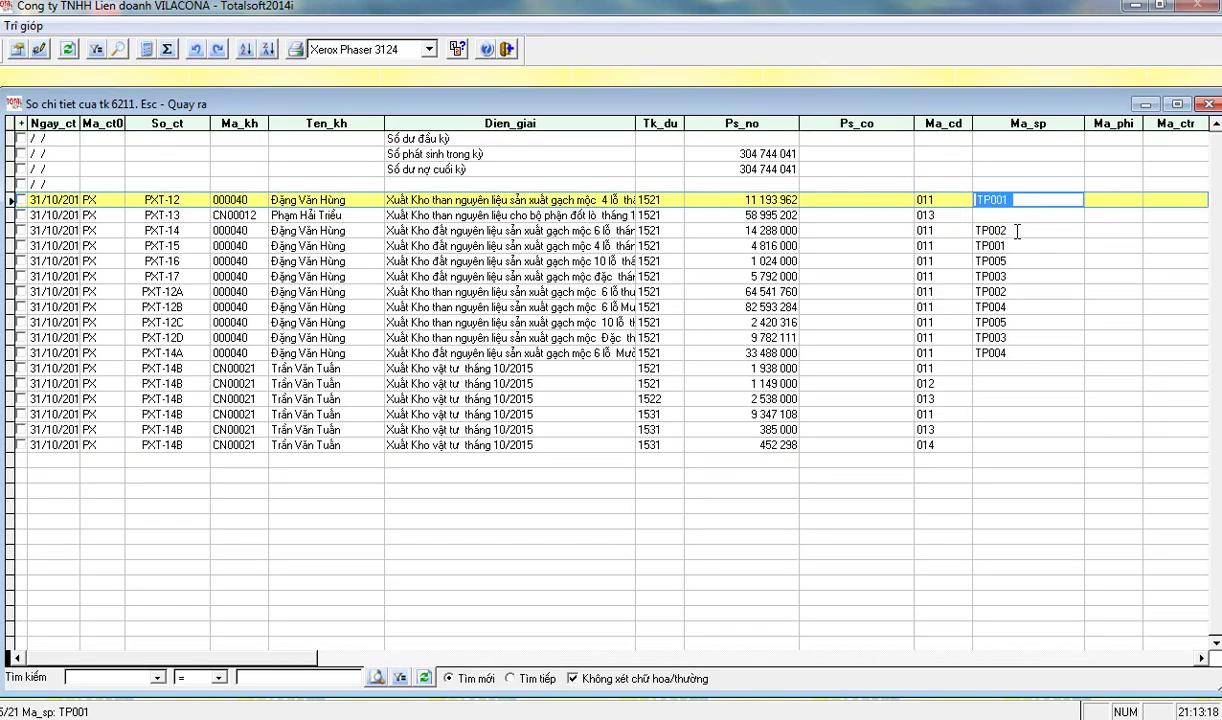
{"action": "left_click", "coordinate": [977, 230]}
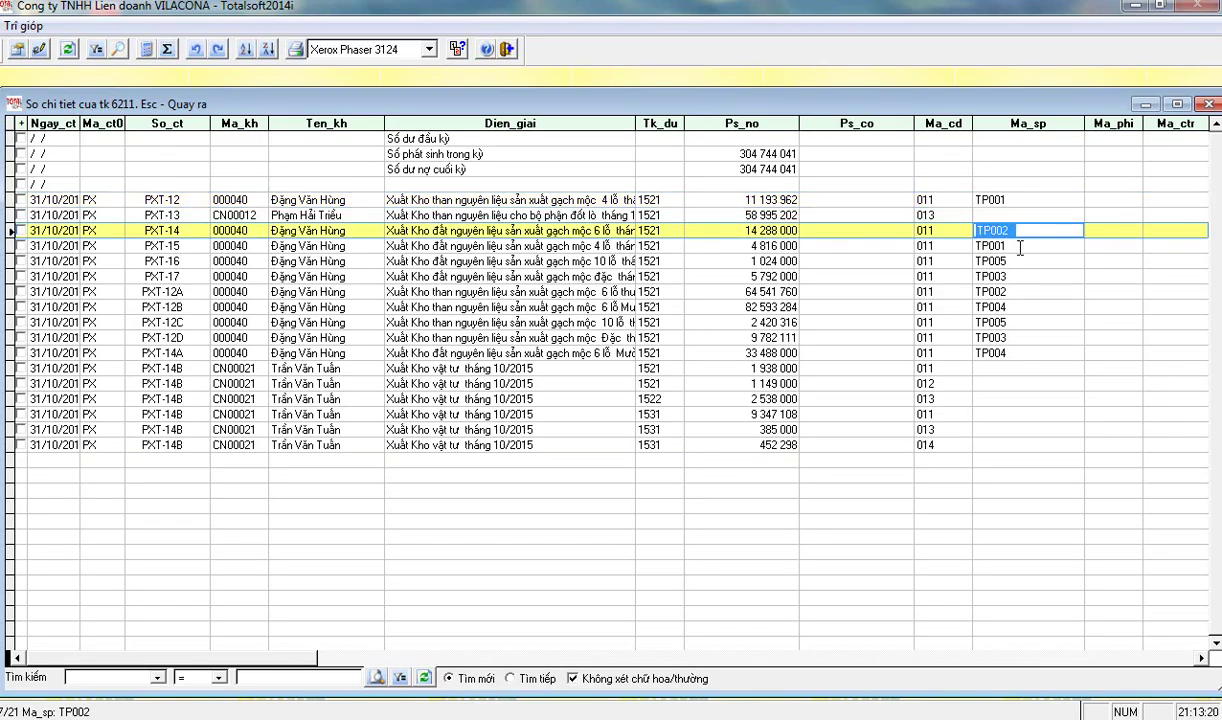
{"action": "left_click", "coordinate": [1015, 353]}
{"action": "left_click", "coordinate": [1015, 307]}
{"action": "left_click", "coordinate": [1017, 261]}
{"action": "left_click", "coordinate": [1017, 245]}
{"action": "left_click", "coordinate": [1020, 322]}
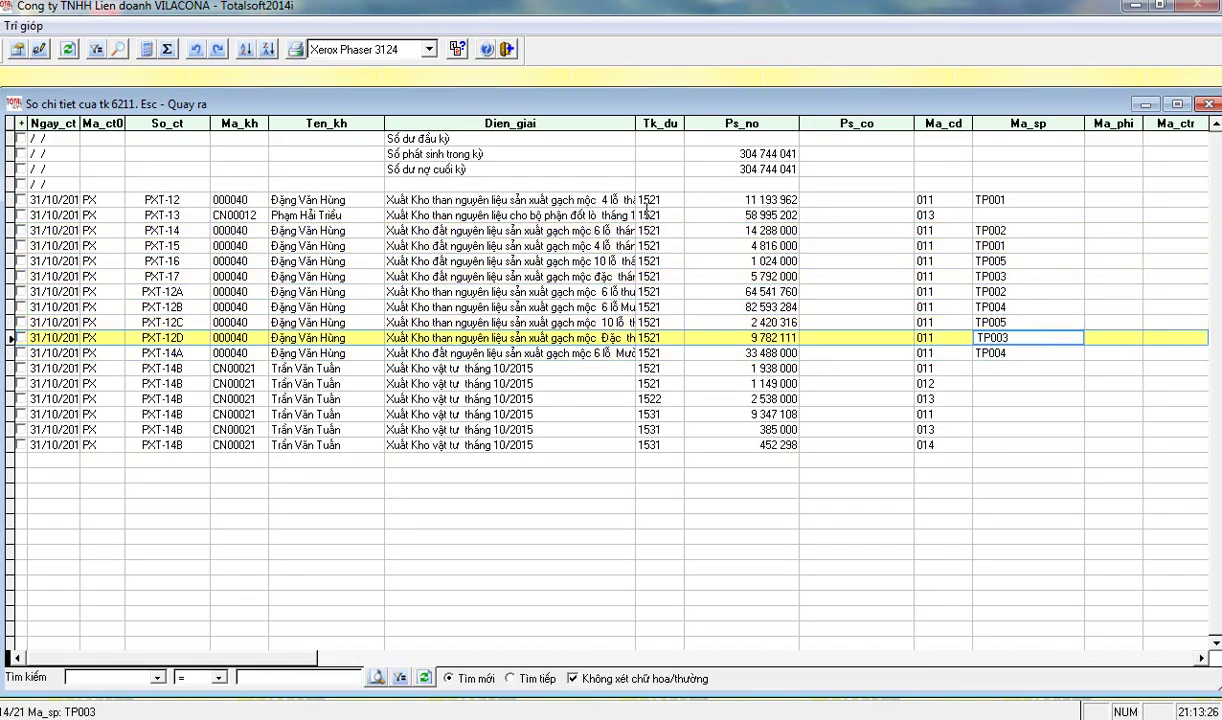
- Widen the description column further and read the descriptions of vouchers PXT-14A and PXT-12
{"action": "left_click_drag", "start_coordinate": [635, 123], "coordinate": [672, 123]}
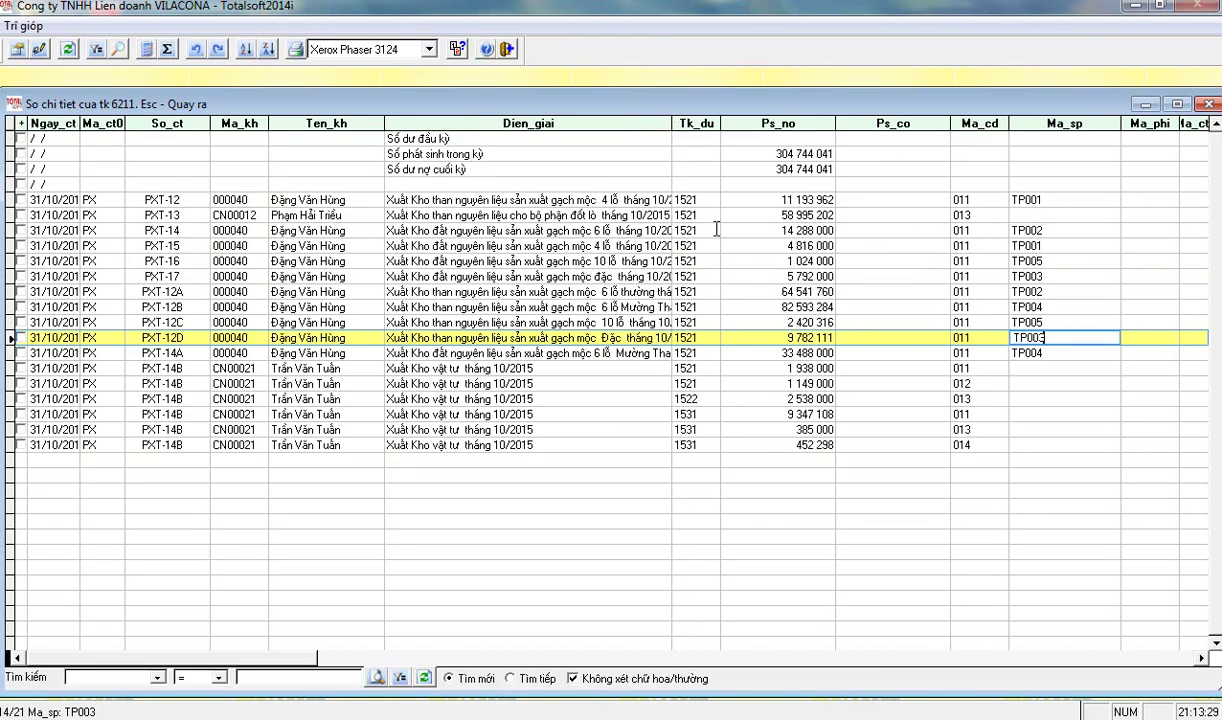
{"action": "left_click", "coordinate": [548, 355]}
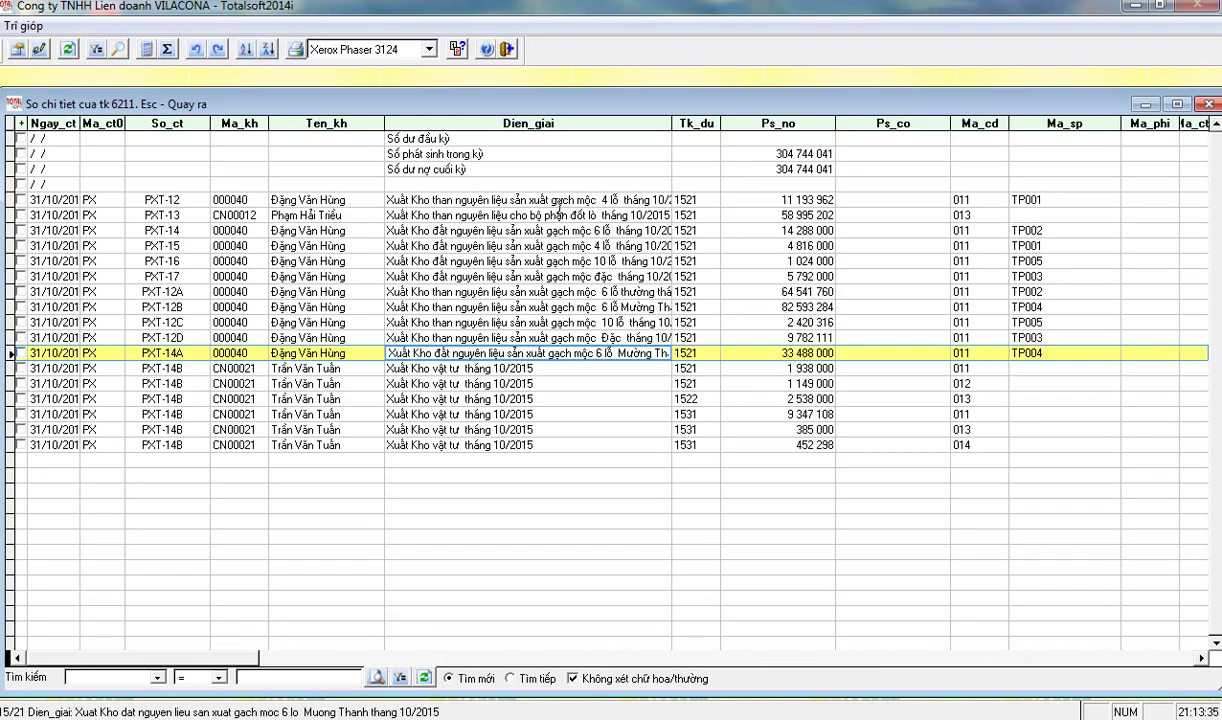
{"action": "left_click", "coordinate": [530, 200]}
{"action": "left_click", "coordinate": [975, 199]}
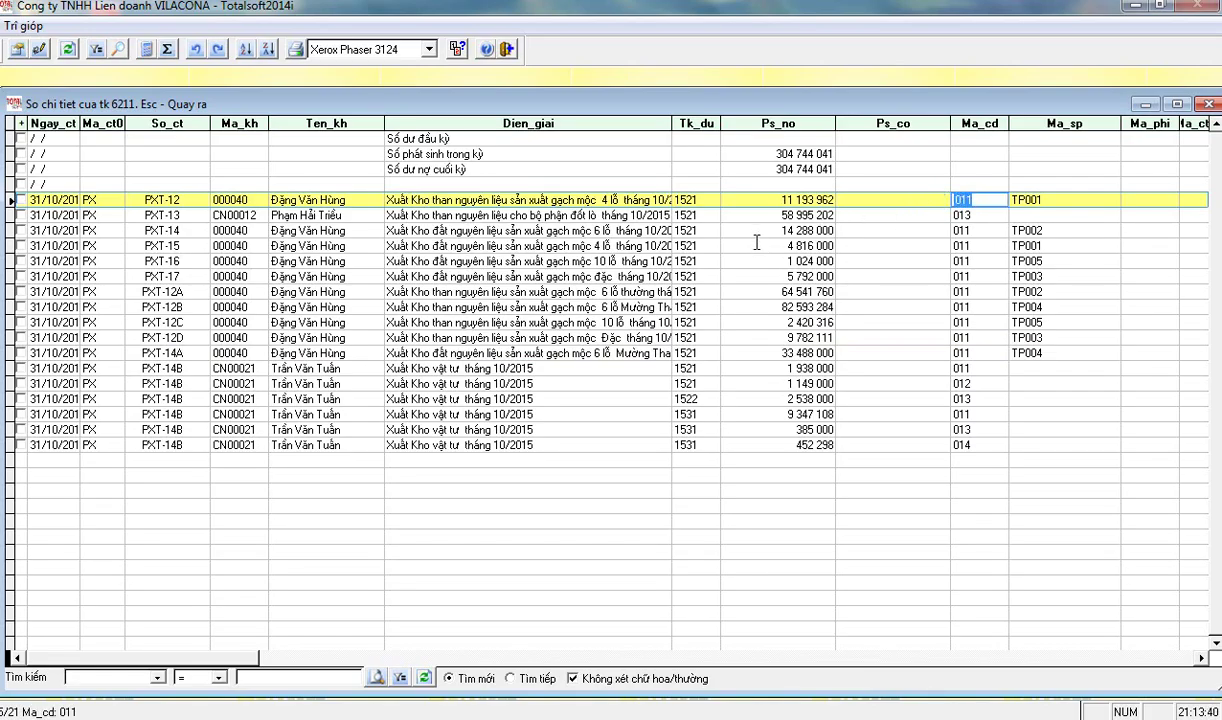
{"action": "left_click", "coordinate": [461, 355]}
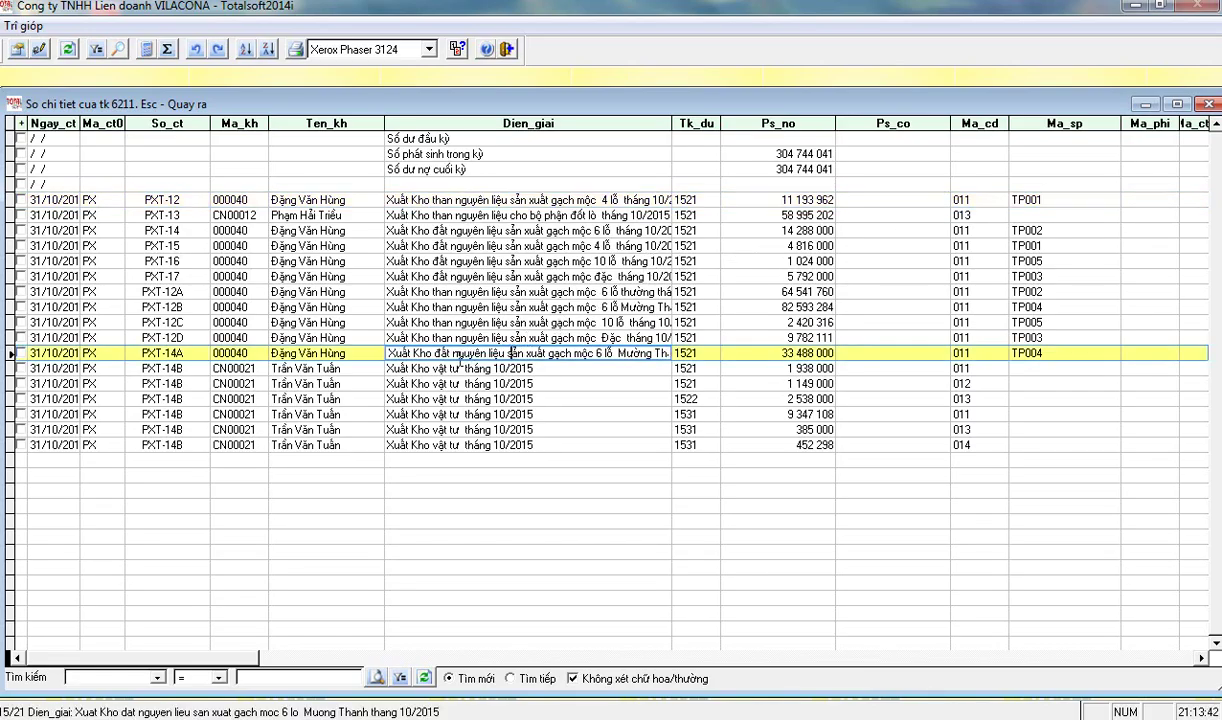
{"action": "left_click_drag", "start_coordinate": [388, 353], "coordinate": [675, 368]}
{"action": "key", "text": "Return"}
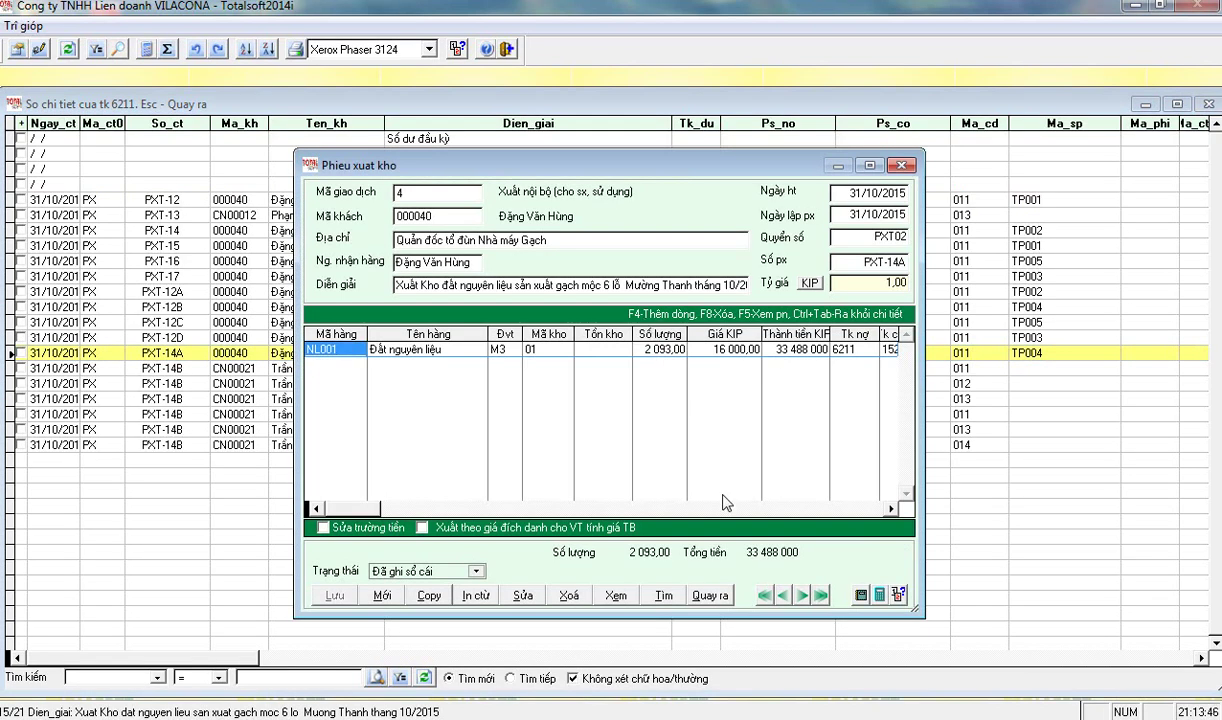
{"action": "left_click", "coordinate": [718, 597]}
{"action": "left_click", "coordinate": [555, 415]}
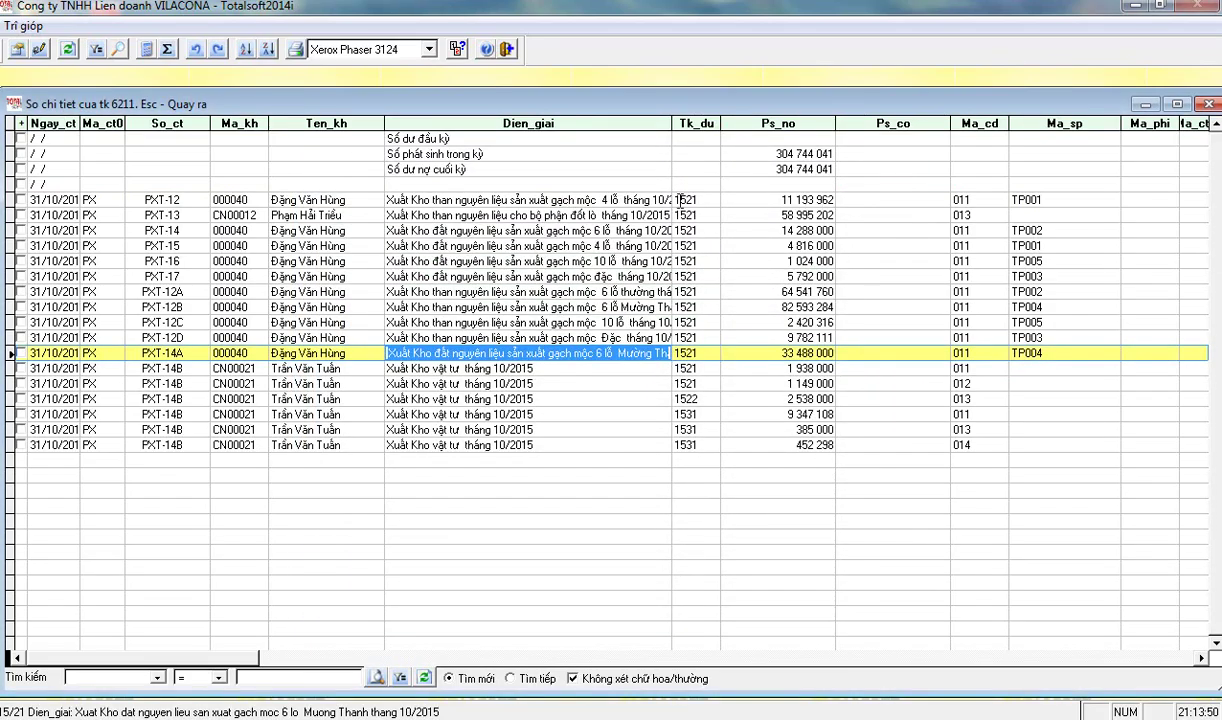
{"action": "left_click", "coordinate": [623, 199]}
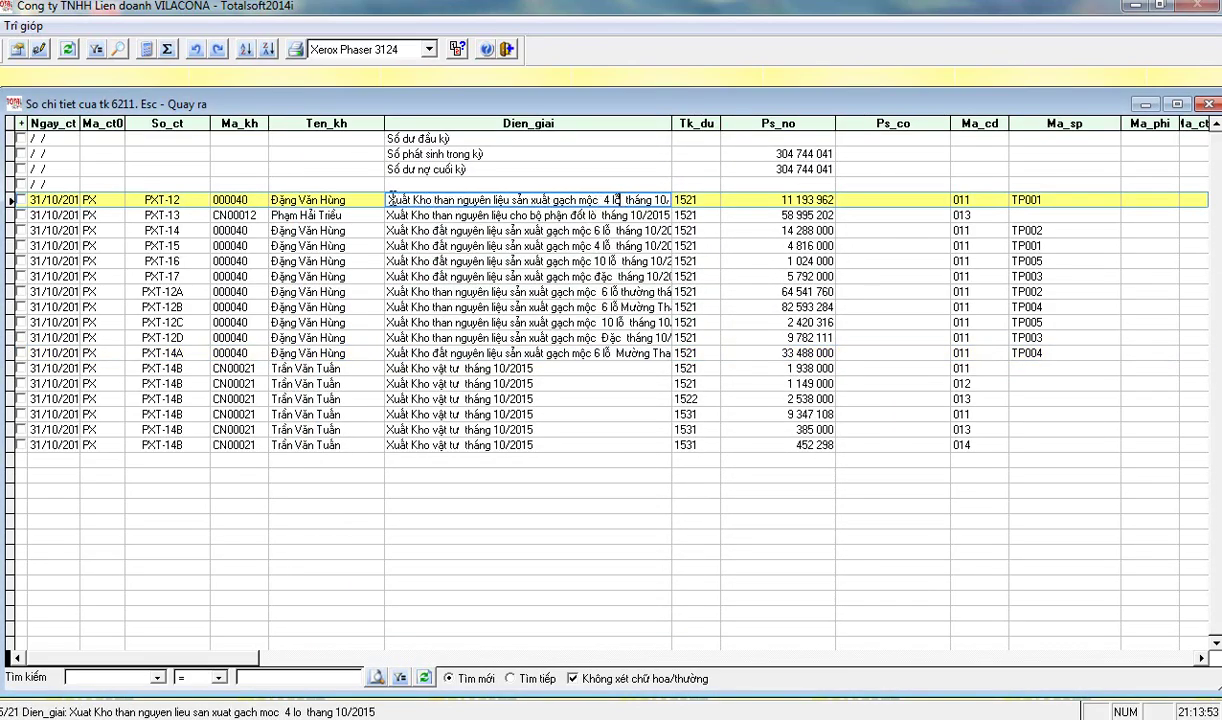
{"action": "left_click", "coordinate": [1013, 200]}
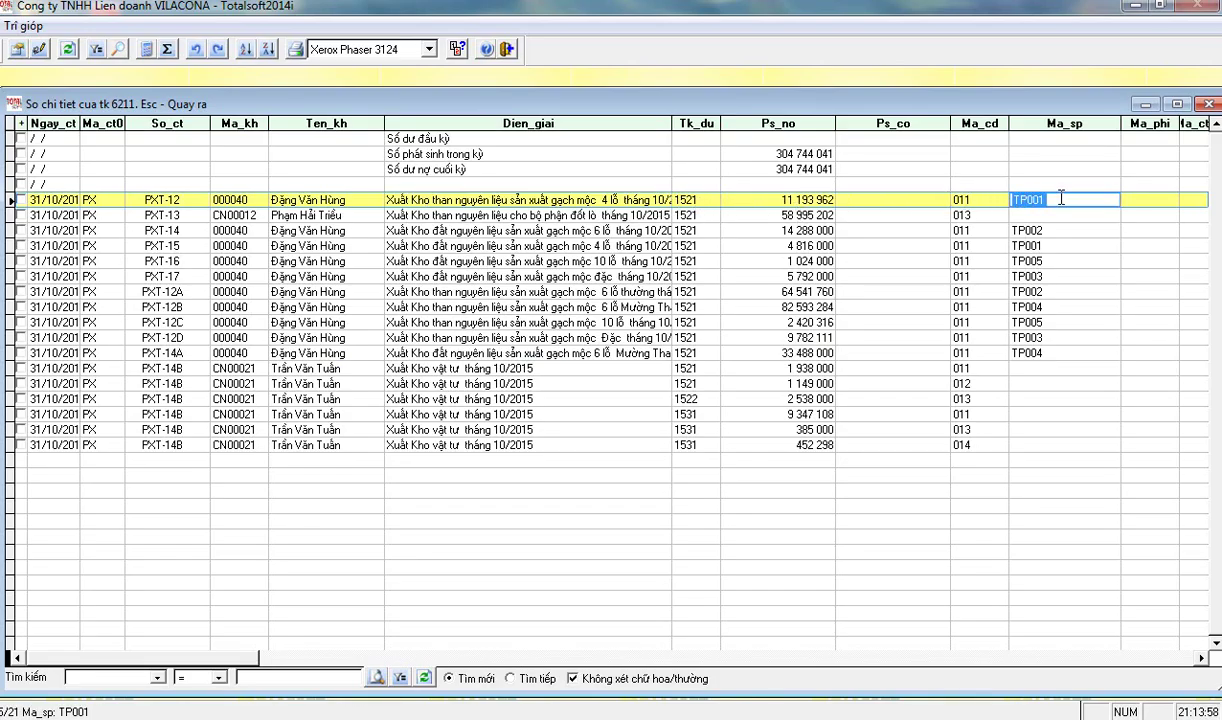
{"action": "key", "text": "Down"}
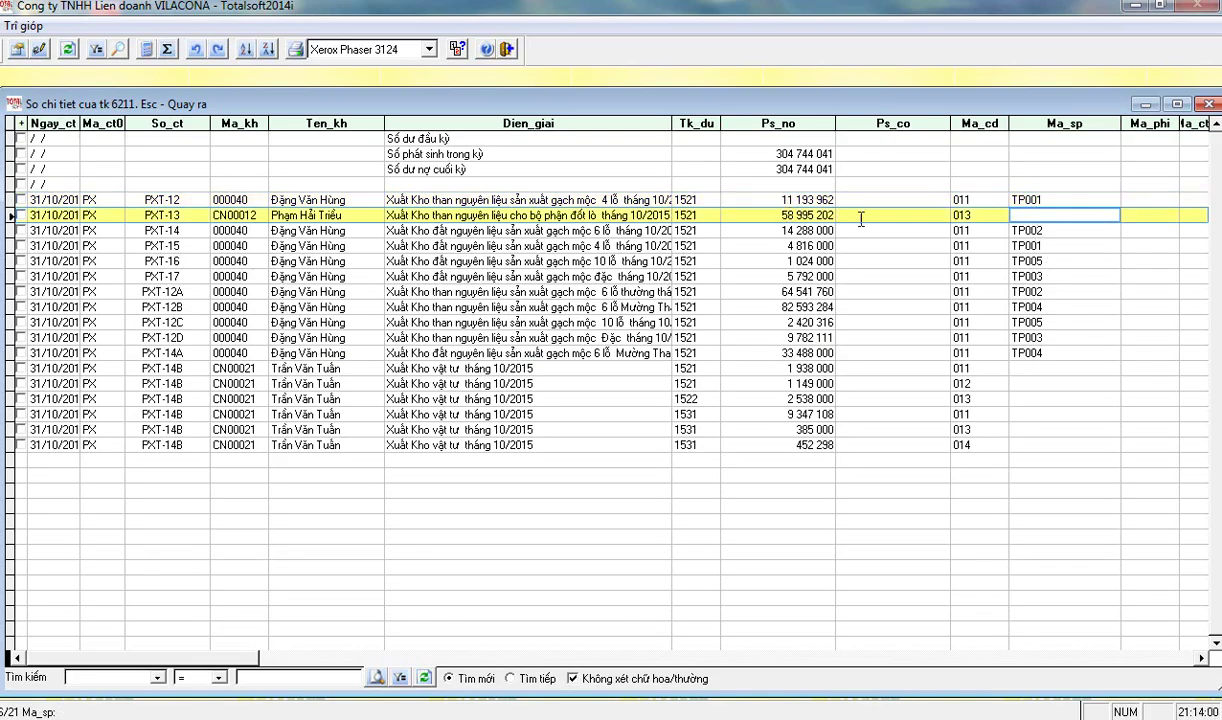
{"action": "left_click", "coordinate": [1035, 369]}
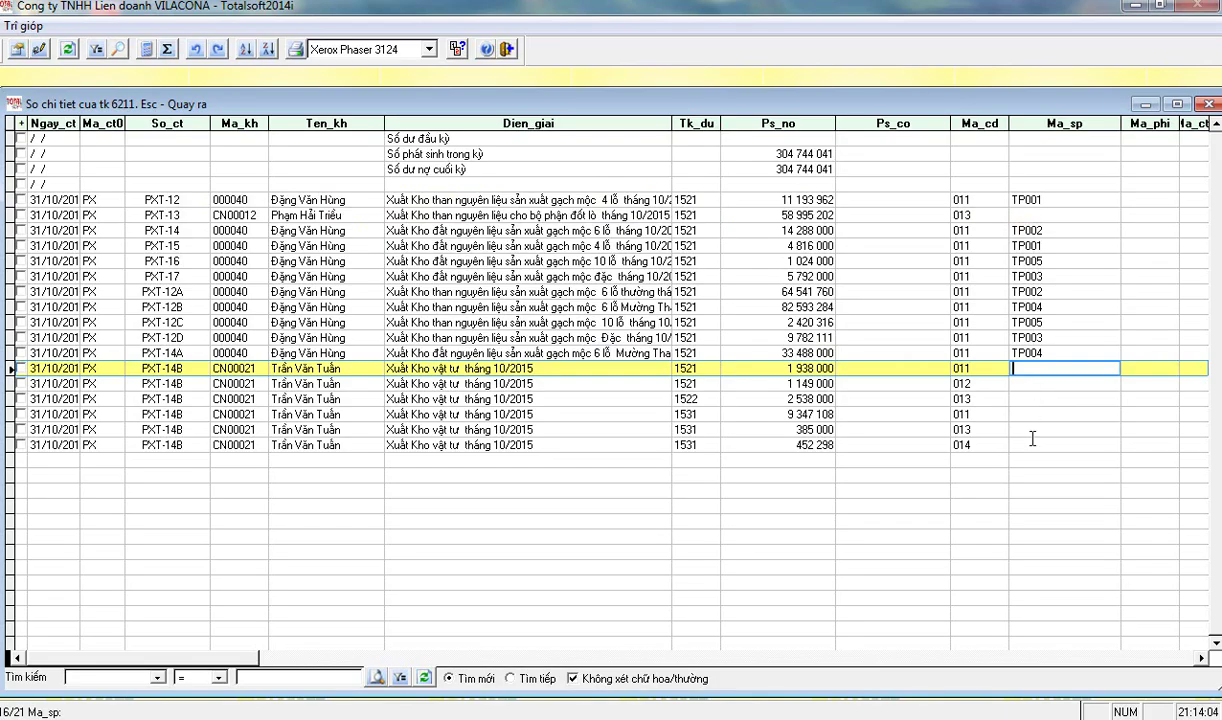
{"action": "left_click", "coordinate": [1033, 444]}
{"action": "left_click", "coordinate": [1030, 368]}
{"action": "key", "text": "Escape"}
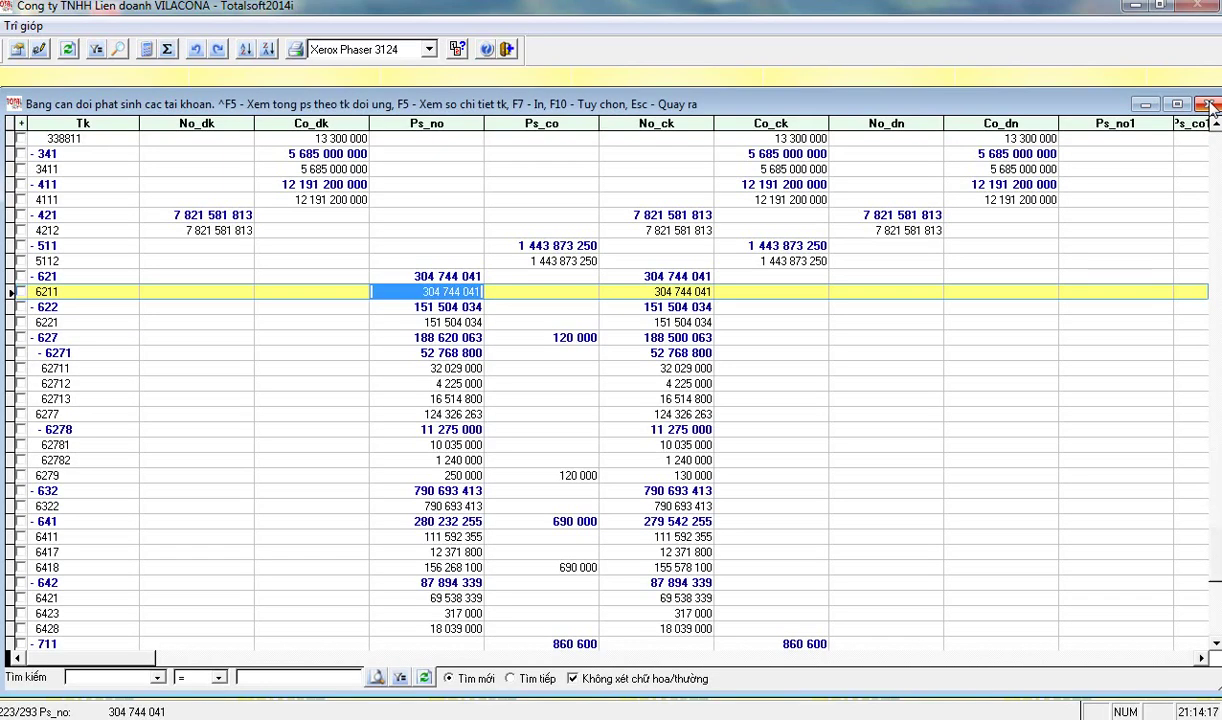
- Open account 6221's payroll ledger (151 504 034 debit), scroll through it, and close it
{"action": "left_click", "coordinate": [428, 322]}
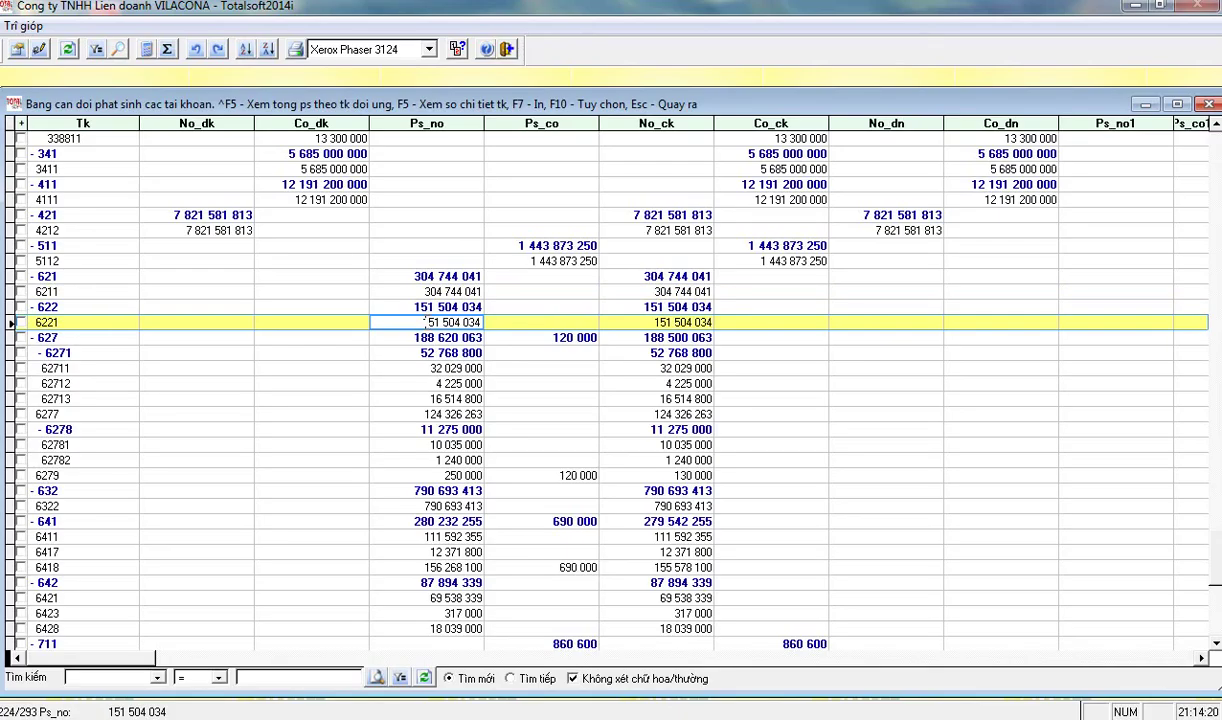
{"action": "key", "text": "F5"}
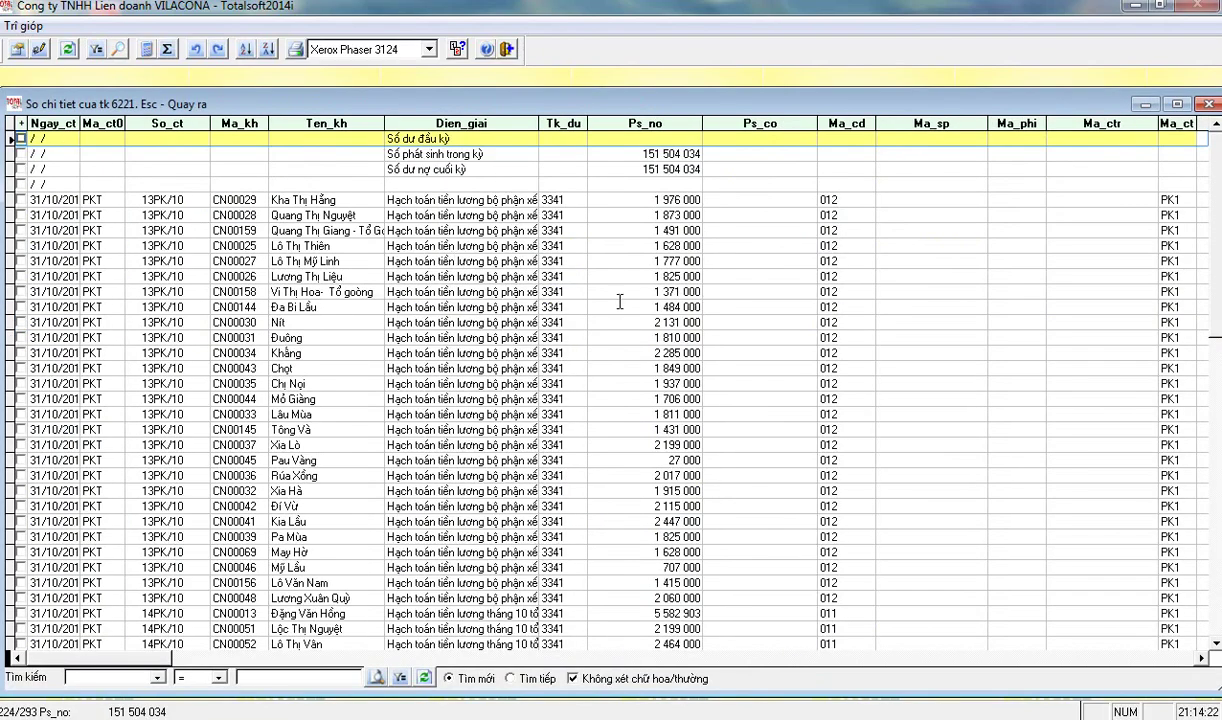
{"action": "scroll", "coordinate": [516, 272], "scroll_direction": "down", "scroll_amount": 15}
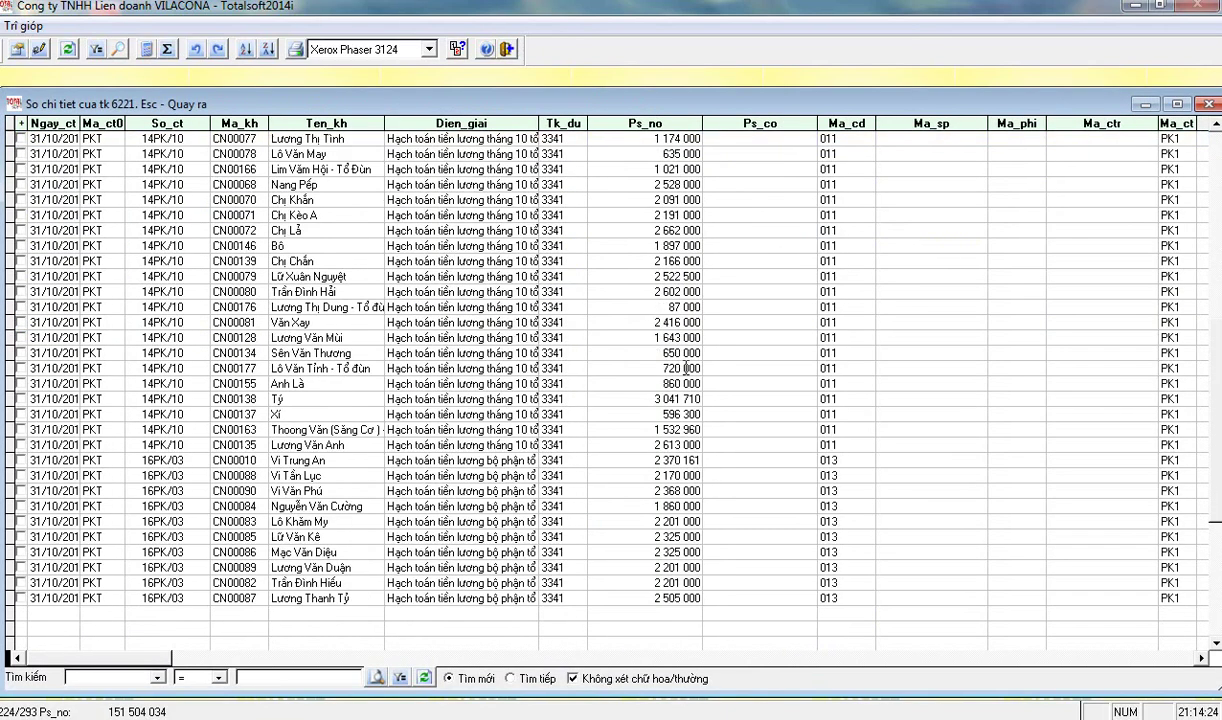
{"action": "scroll", "coordinate": [592, 345], "scroll_direction": "up", "scroll_amount": 15}
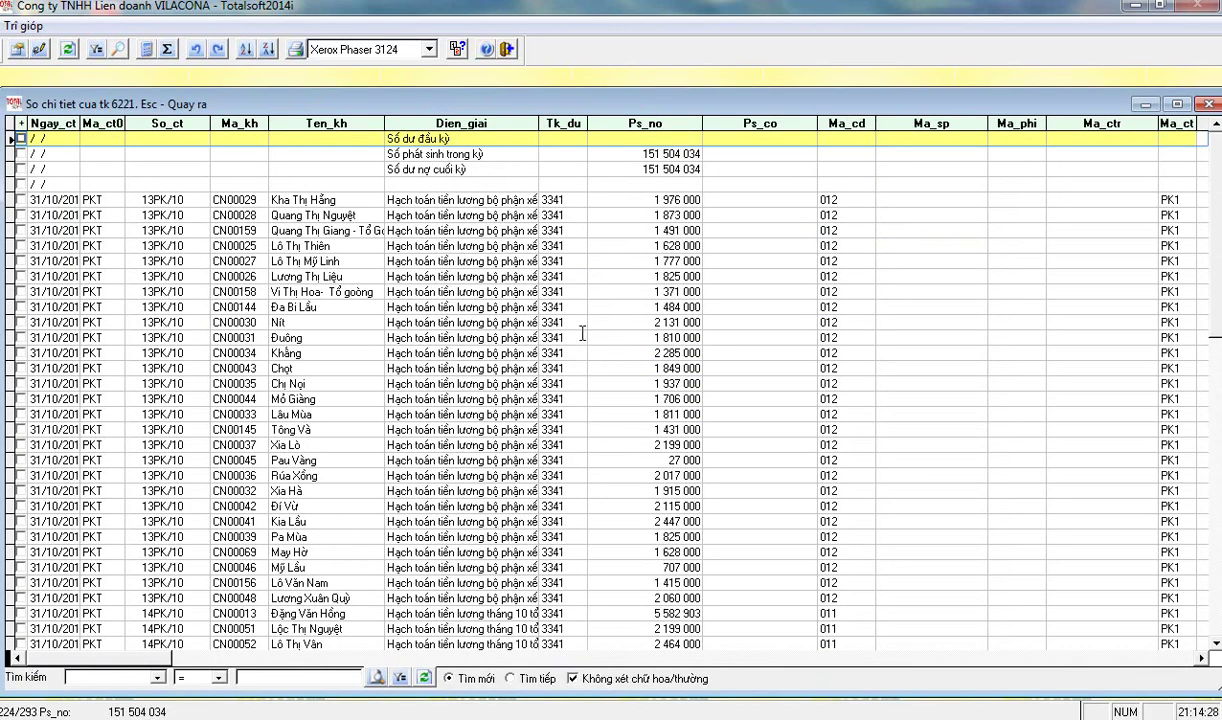
{"action": "key", "text": "Escape"}
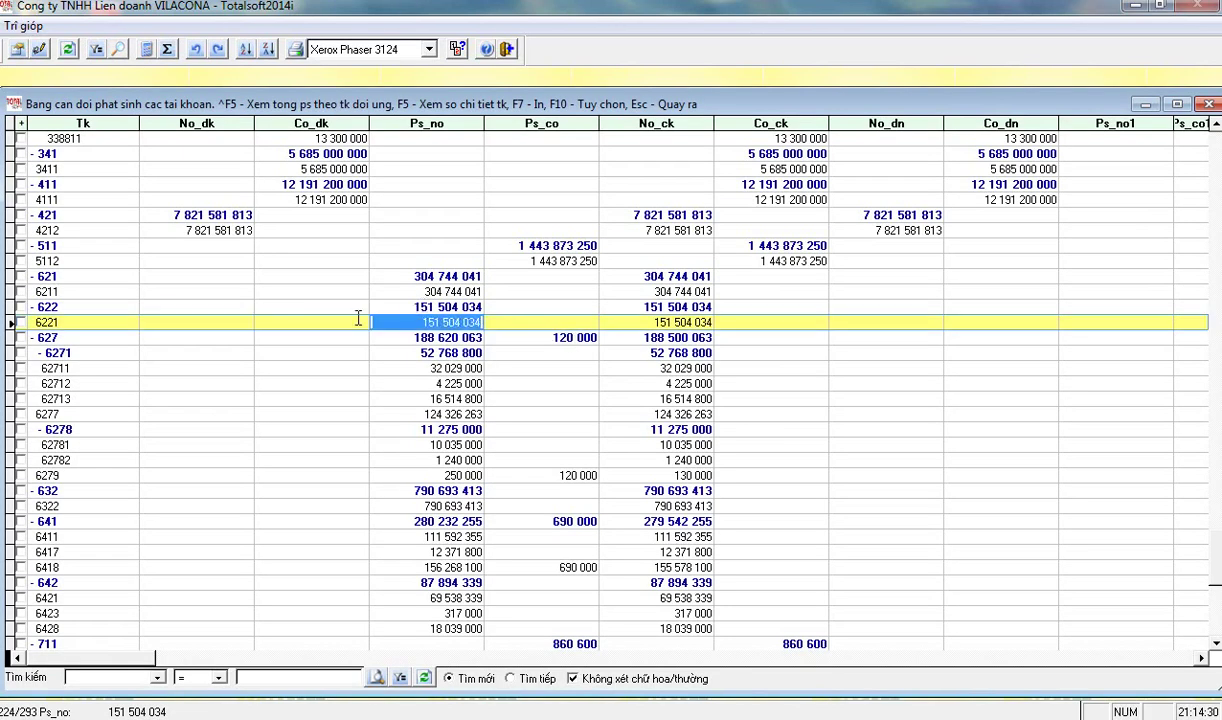
{"action": "double_click", "coordinate": [408, 338]}
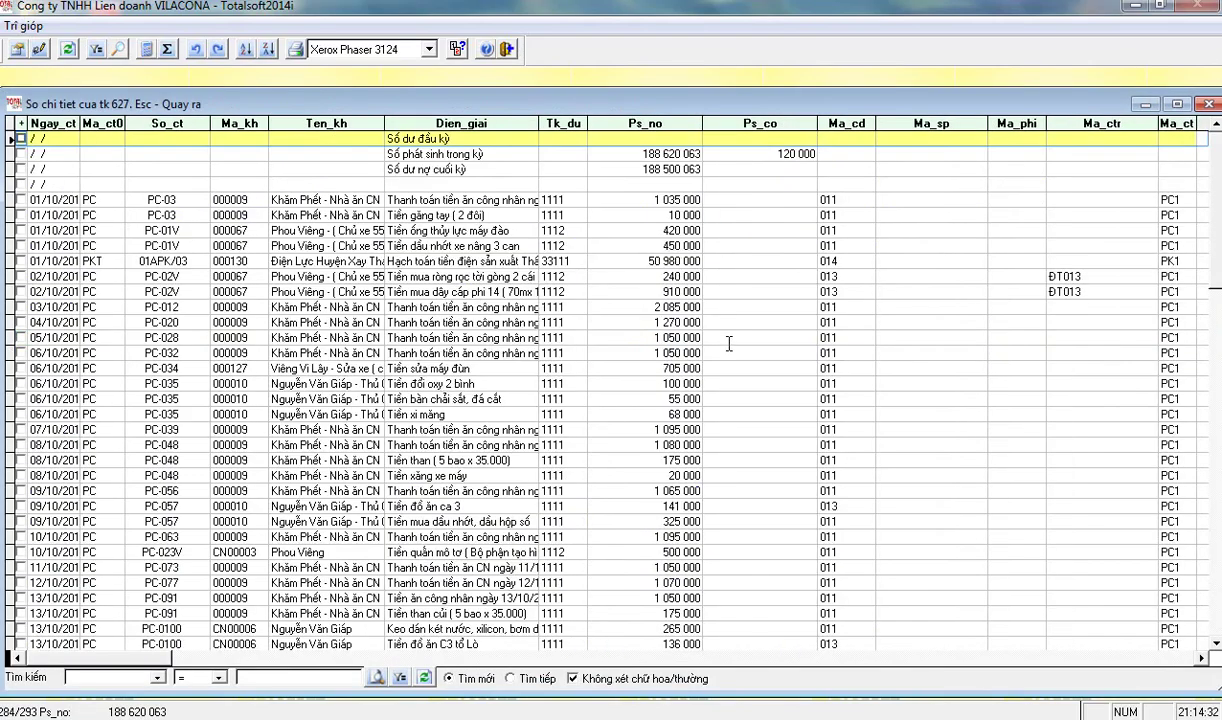
{"action": "scroll", "coordinate": [731, 345], "scroll_direction": "down", "scroll_amount": 10}
{"action": "scroll", "coordinate": [731, 350], "scroll_direction": "down", "scroll_amount": 15}
{"action": "scroll", "coordinate": [731, 350], "scroll_direction": "up", "scroll_amount": 5}
{"action": "left_click", "coordinate": [645, 322]}
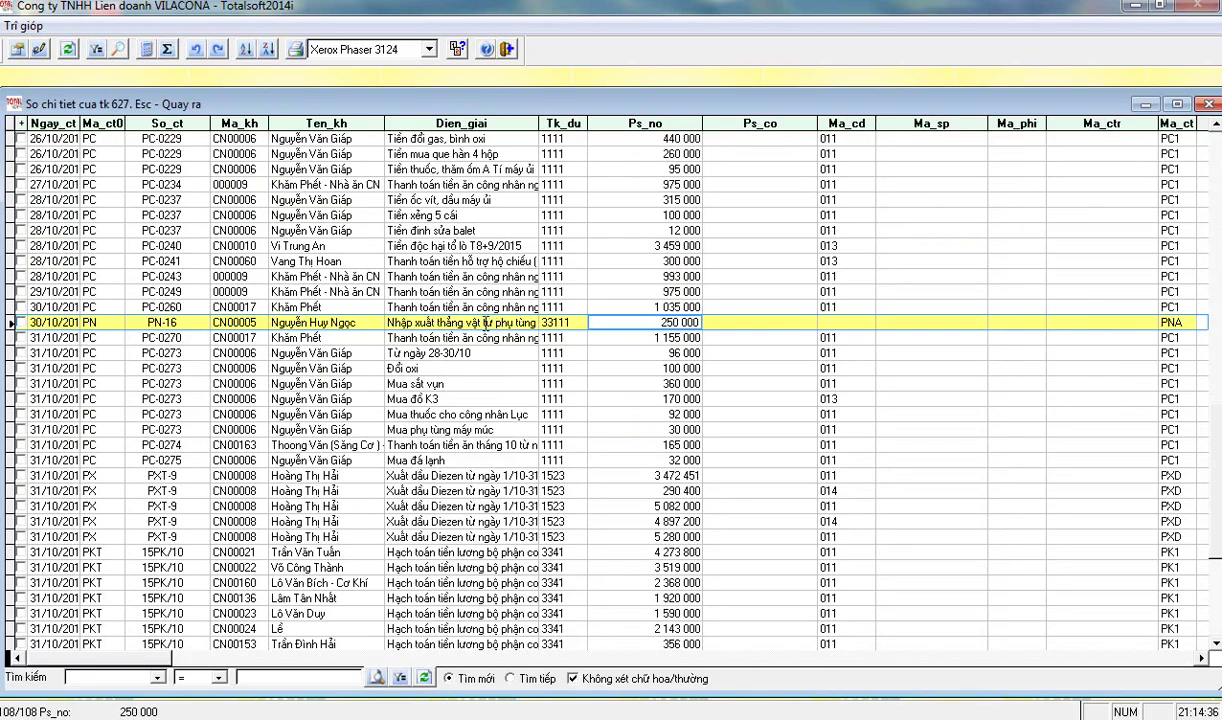
{"action": "left_click", "coordinate": [486, 322]}
{"action": "left_click", "coordinate": [774, 305]}
{"action": "left_click", "coordinate": [650, 320]}
{"action": "left_click", "coordinate": [414, 318]}
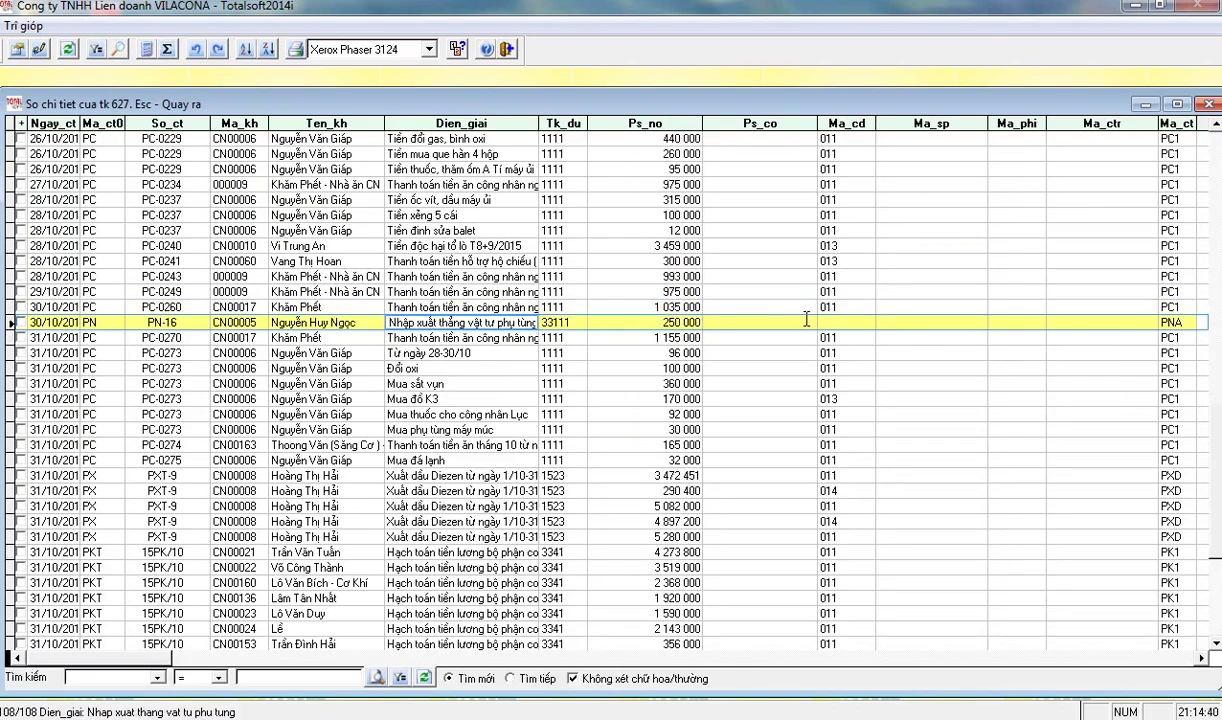
{"action": "scroll", "coordinate": [722, 371], "scroll_direction": "down", "scroll_amount": 5}
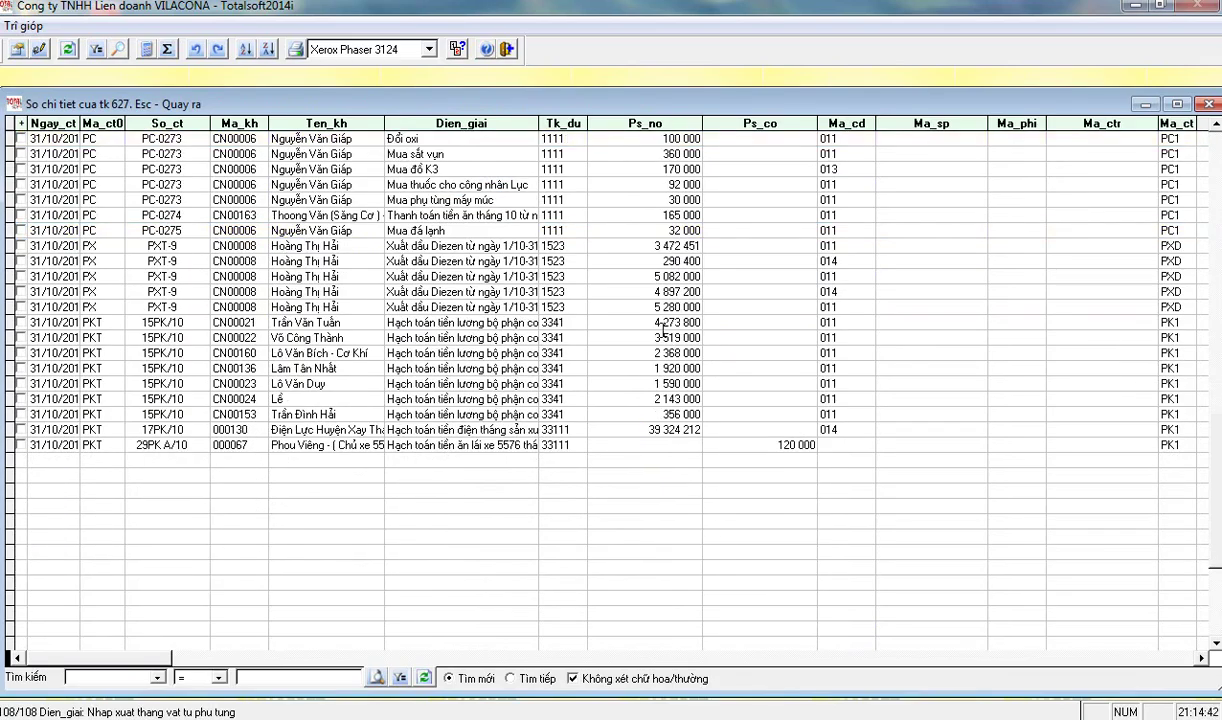
{"action": "scroll", "coordinate": [662, 330], "scroll_direction": "up", "scroll_amount": 4}
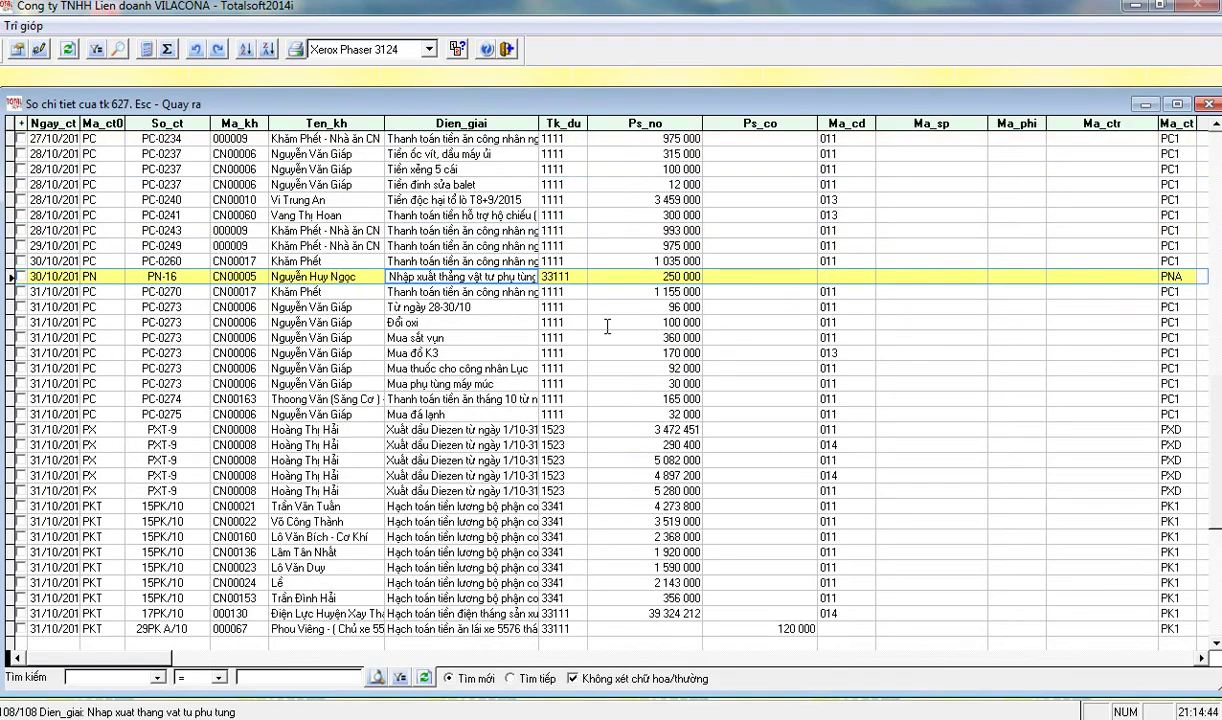
{"action": "left_click", "coordinate": [357, 272]}
{"action": "key", "text": "Escape"}
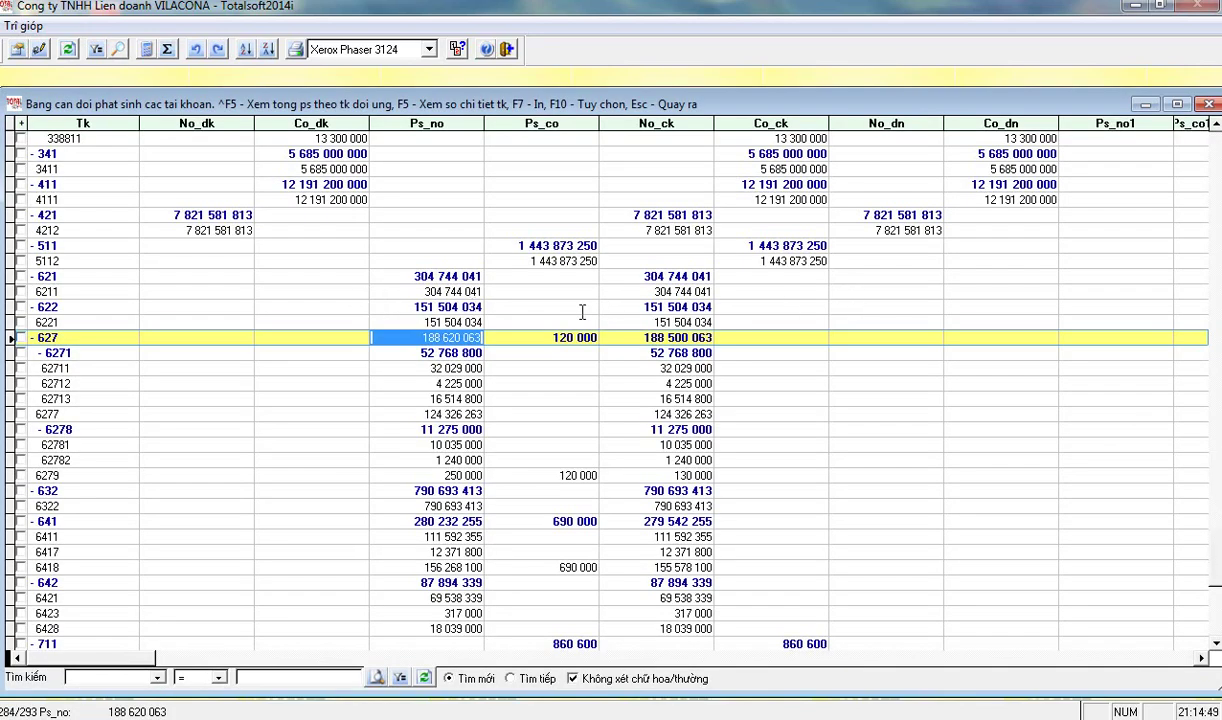
{"action": "left_click", "coordinate": [427, 476]}
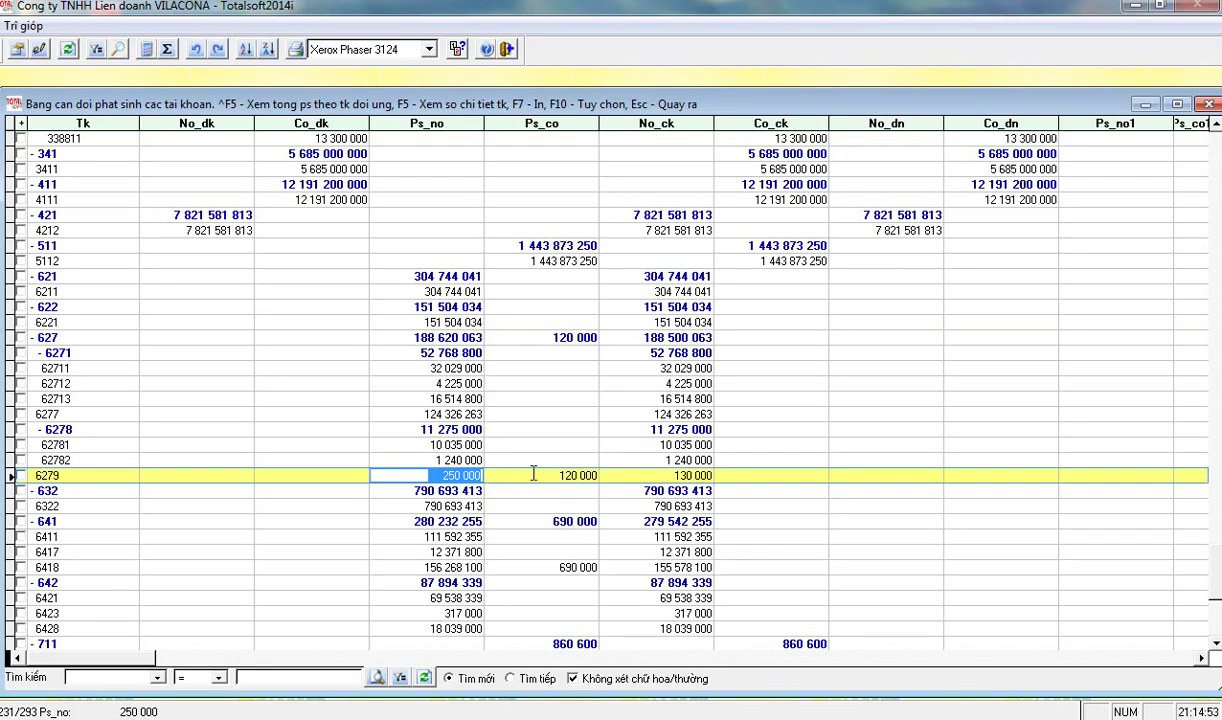
{"action": "left_click", "coordinate": [553, 476]}
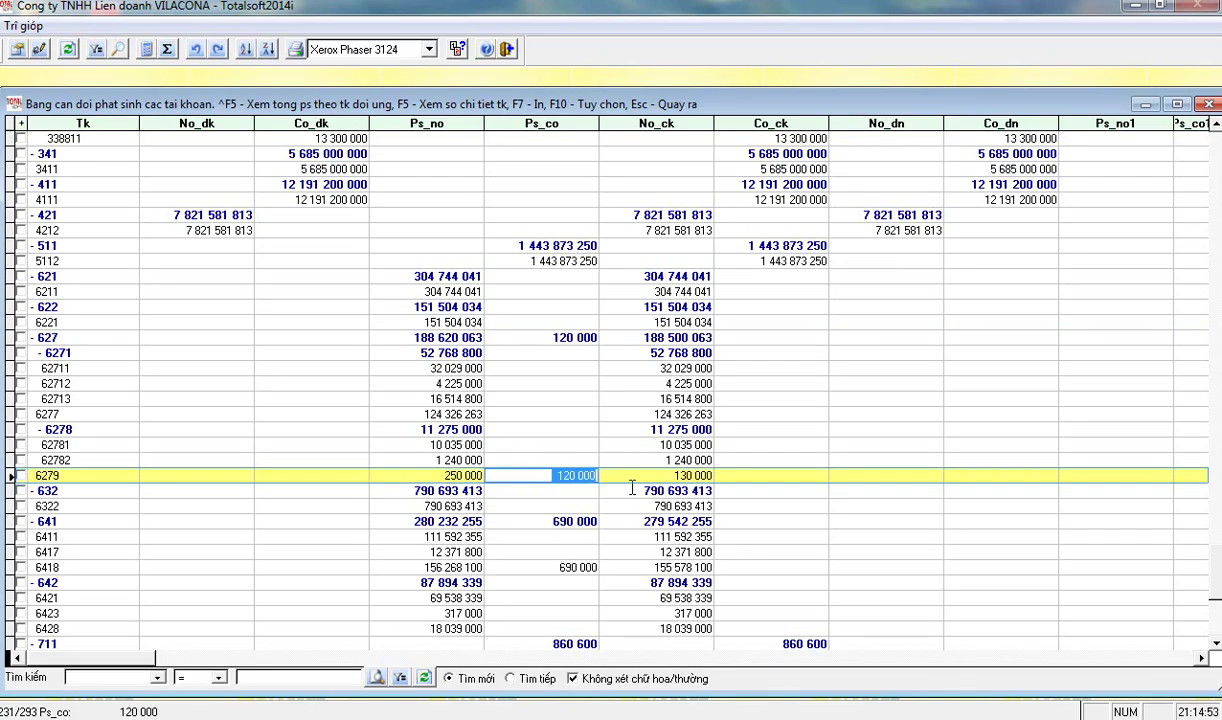
{"action": "left_click", "coordinate": [433, 477]}
{"action": "key", "text": "Tab"}
{"action": "key", "text": "shift+Tab"}
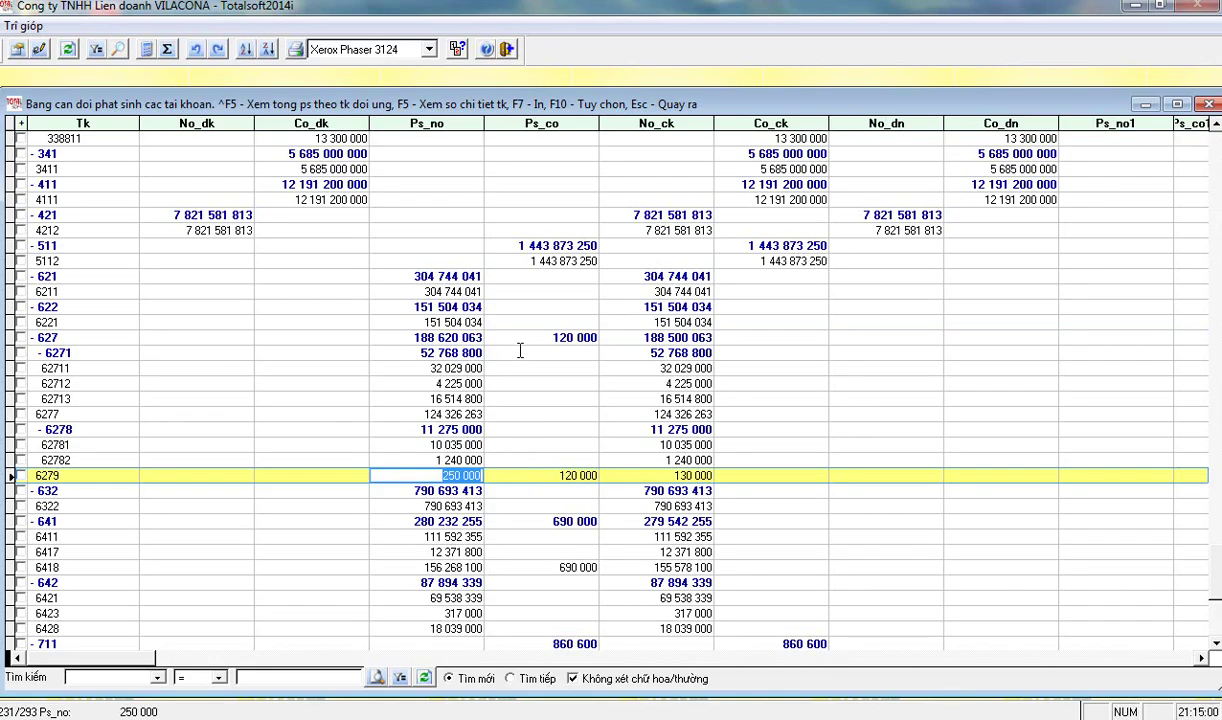
{"action": "scroll", "coordinate": [518, 350], "scroll_direction": "up", "scroll_amount": 10}
{"action": "scroll", "coordinate": [520, 341], "scroll_direction": "up", "scroll_amount": 5}
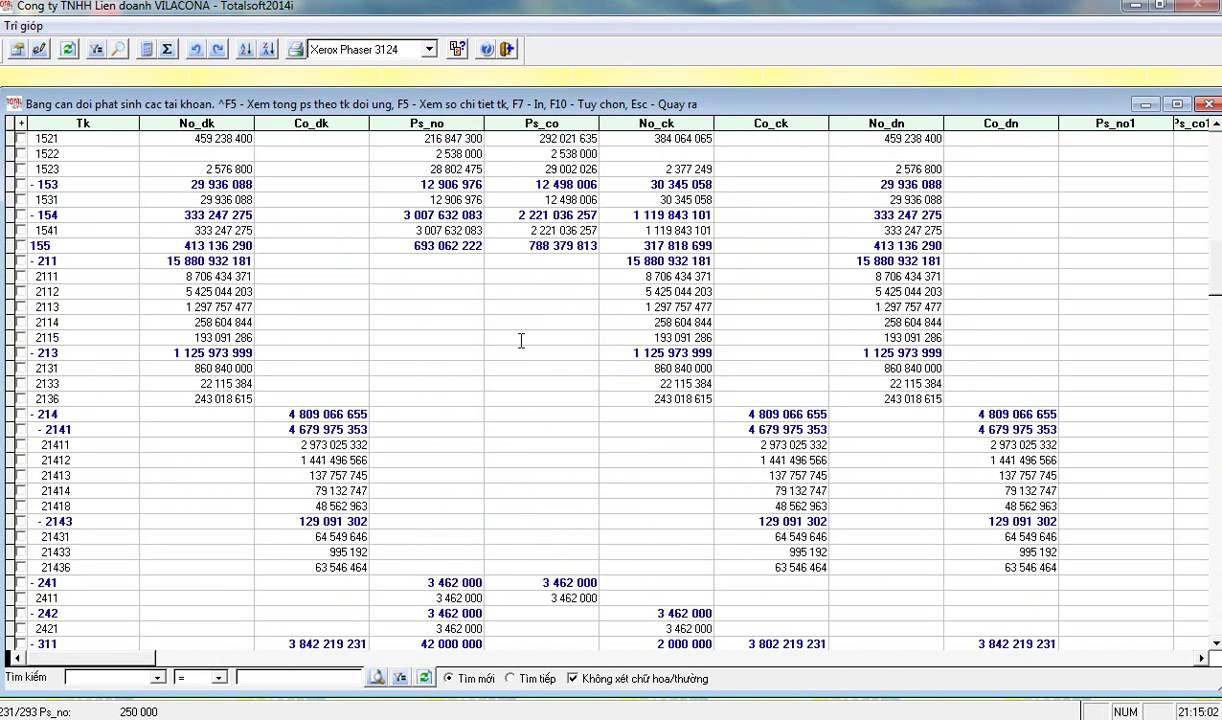
{"action": "scroll", "coordinate": [514, 321], "scroll_direction": "up", "scroll_amount": 7}
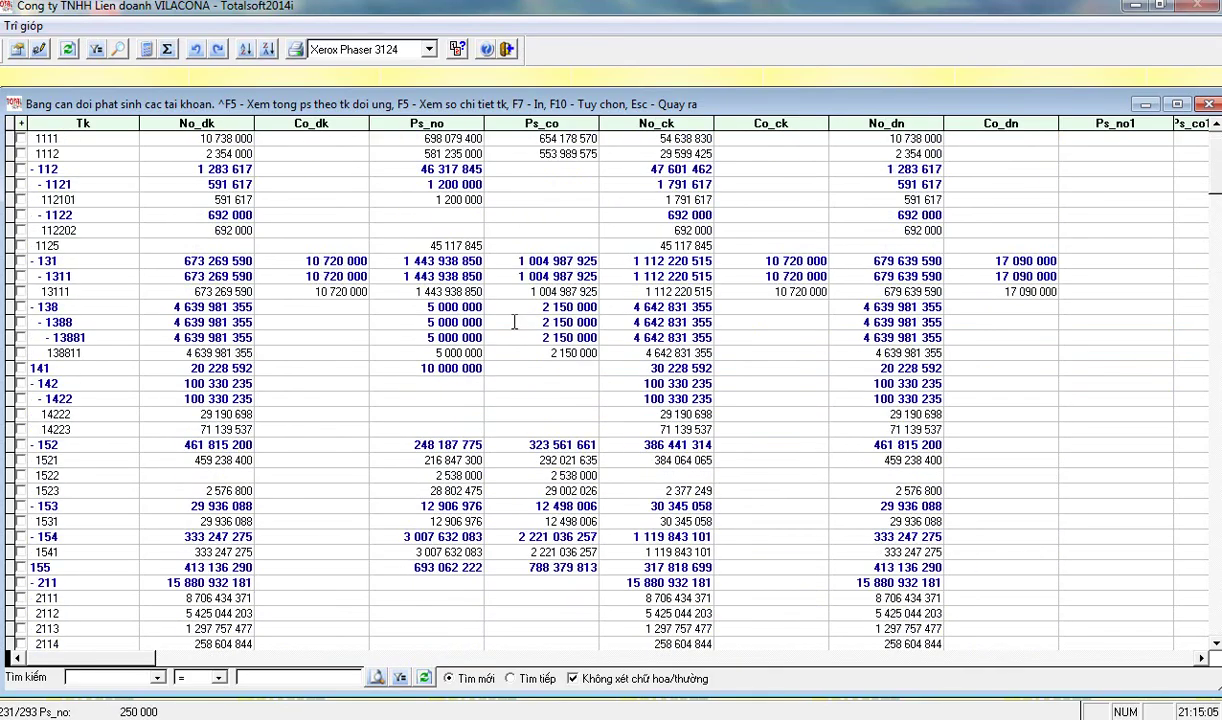
{"action": "scroll", "coordinate": [511, 328], "scroll_direction": "down", "scroll_amount": 2}
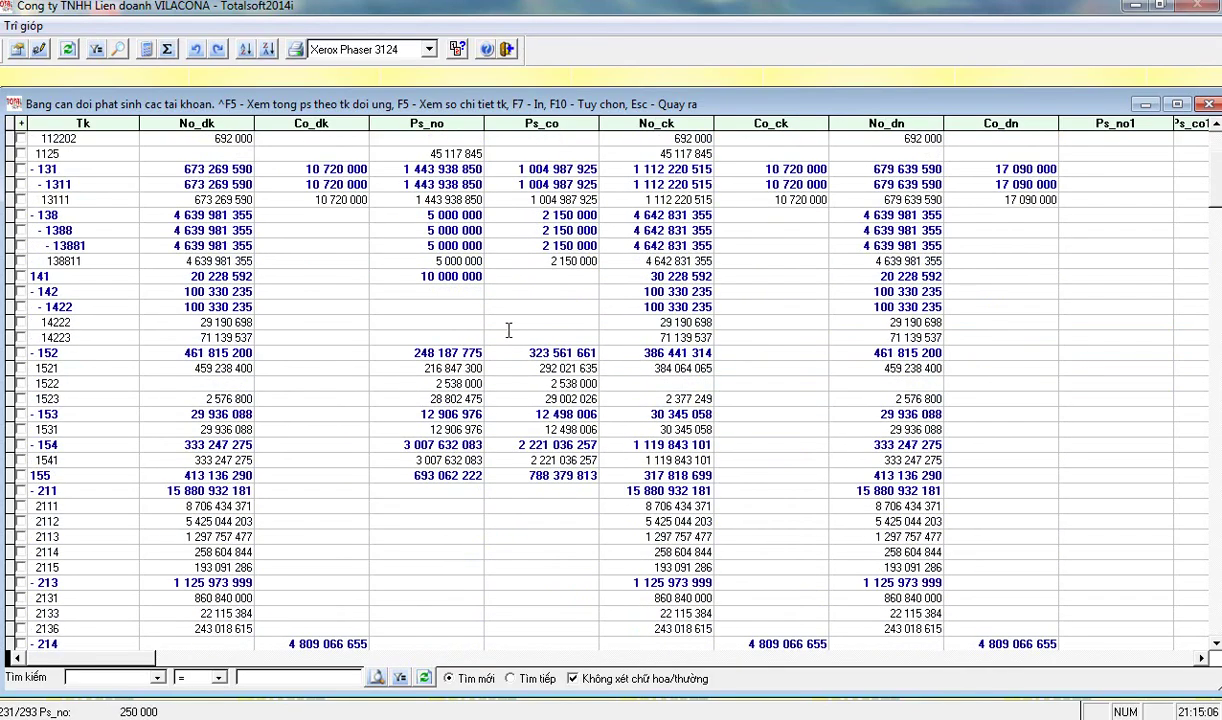
{"action": "left_click", "coordinate": [200, 322]}
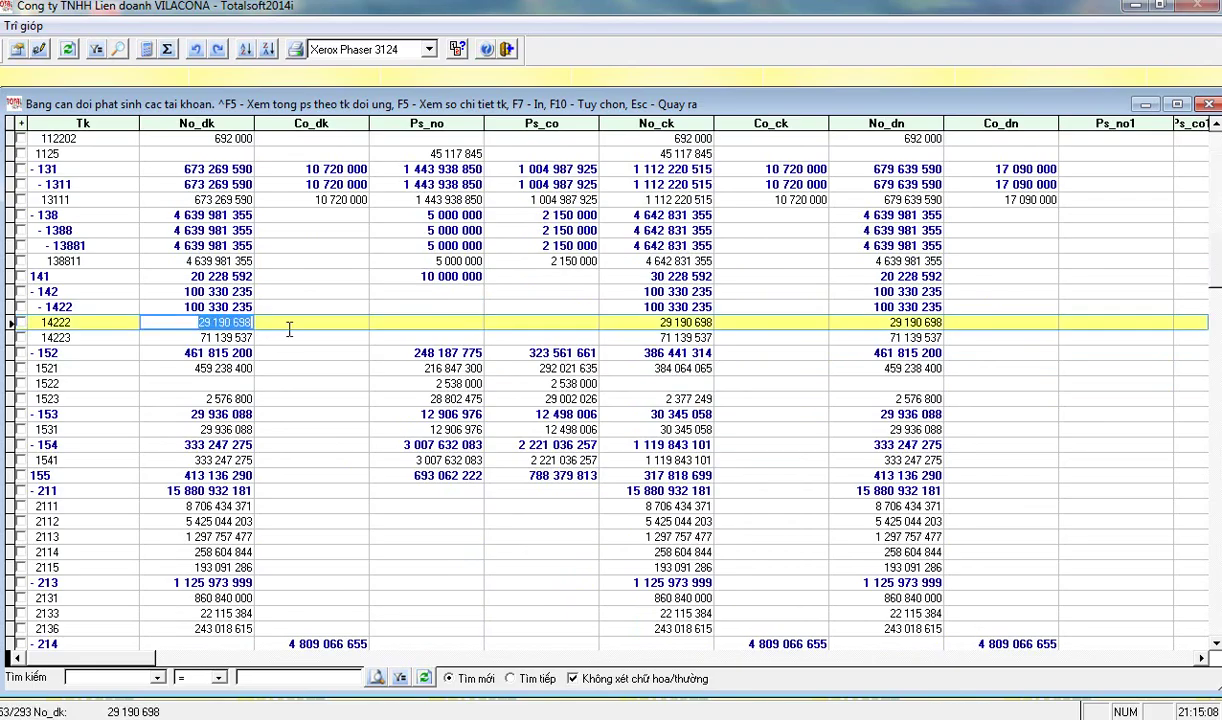
{"action": "left_click", "coordinate": [201, 338]}
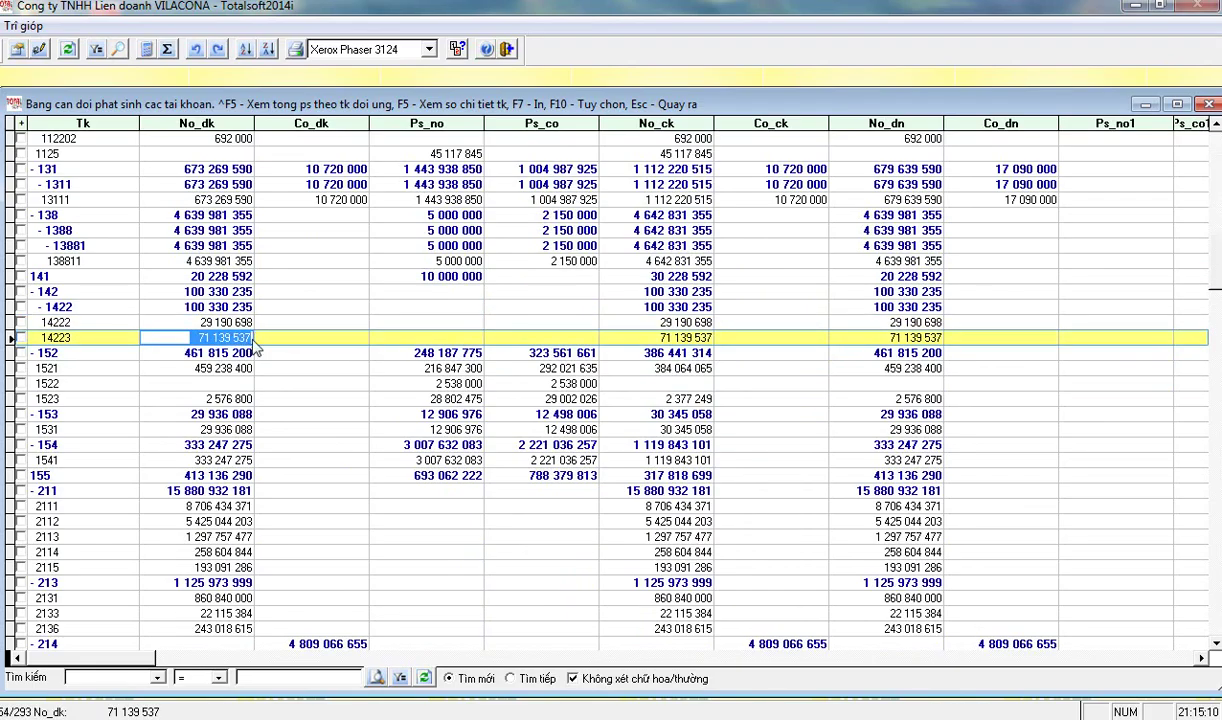
{"action": "left_click", "coordinate": [529, 307]}
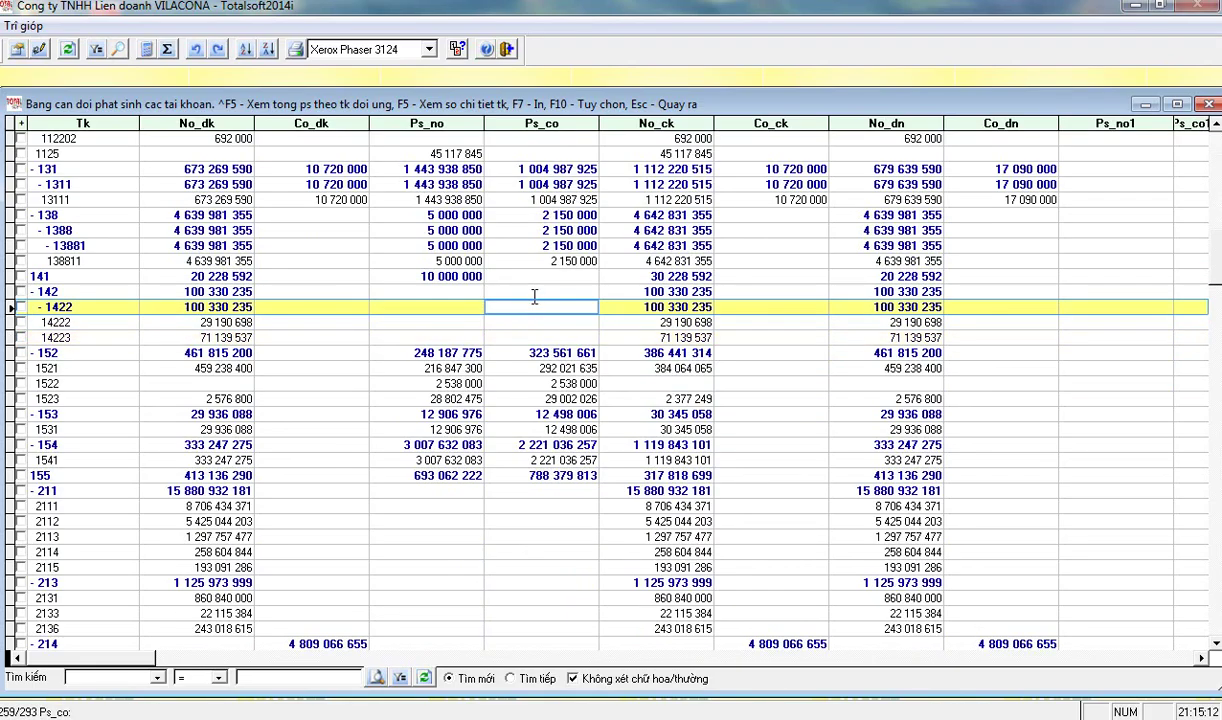
{"action": "left_click_drag", "start_coordinate": [497, 307], "coordinate": [624, 307]}
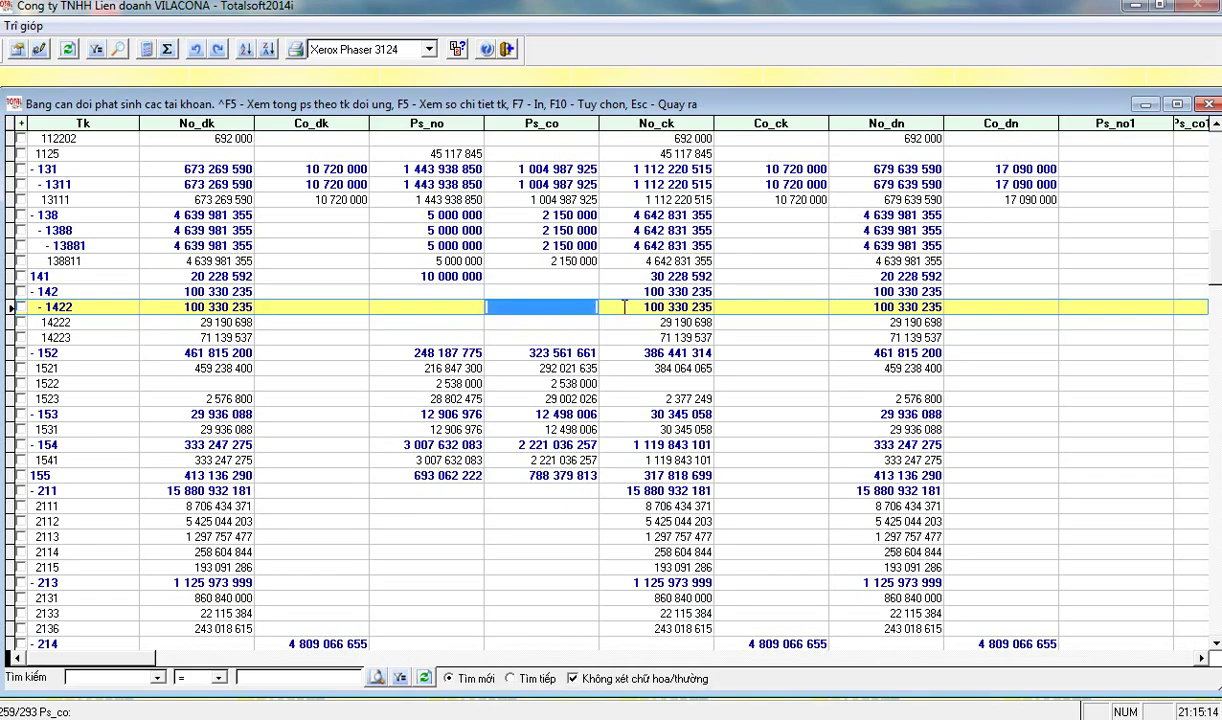
{"action": "left_click", "coordinate": [493, 321]}
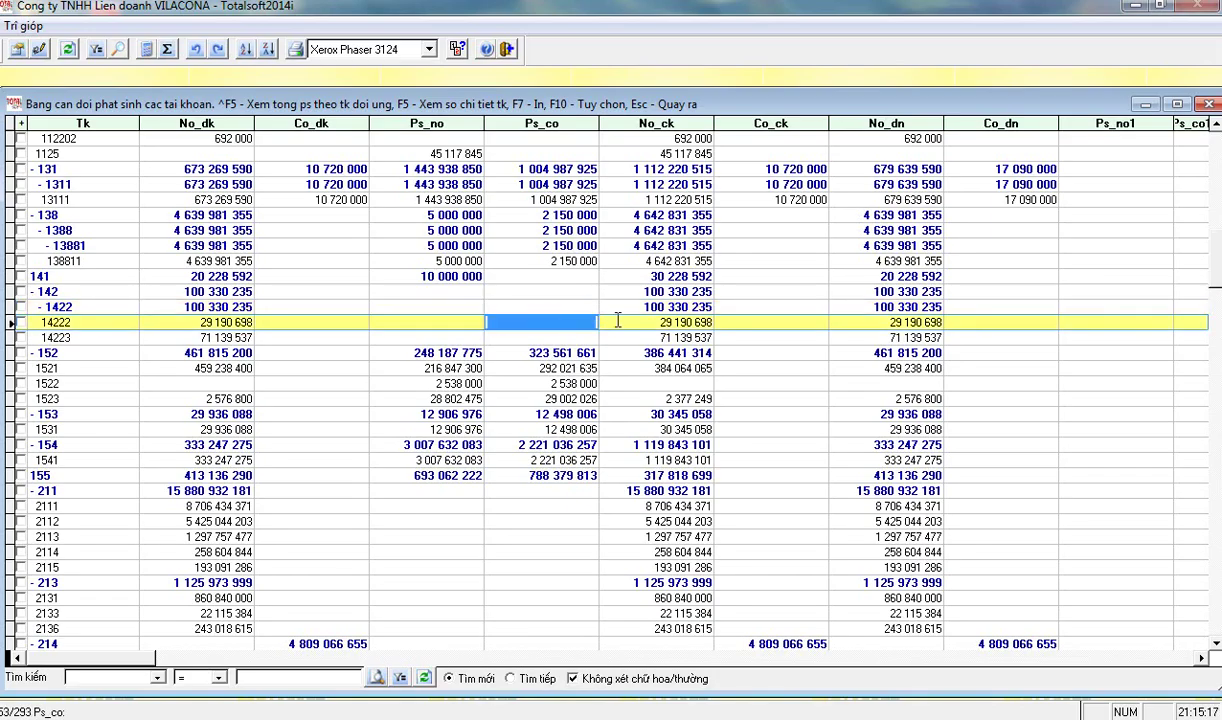
{"action": "left_click", "coordinate": [498, 337]}
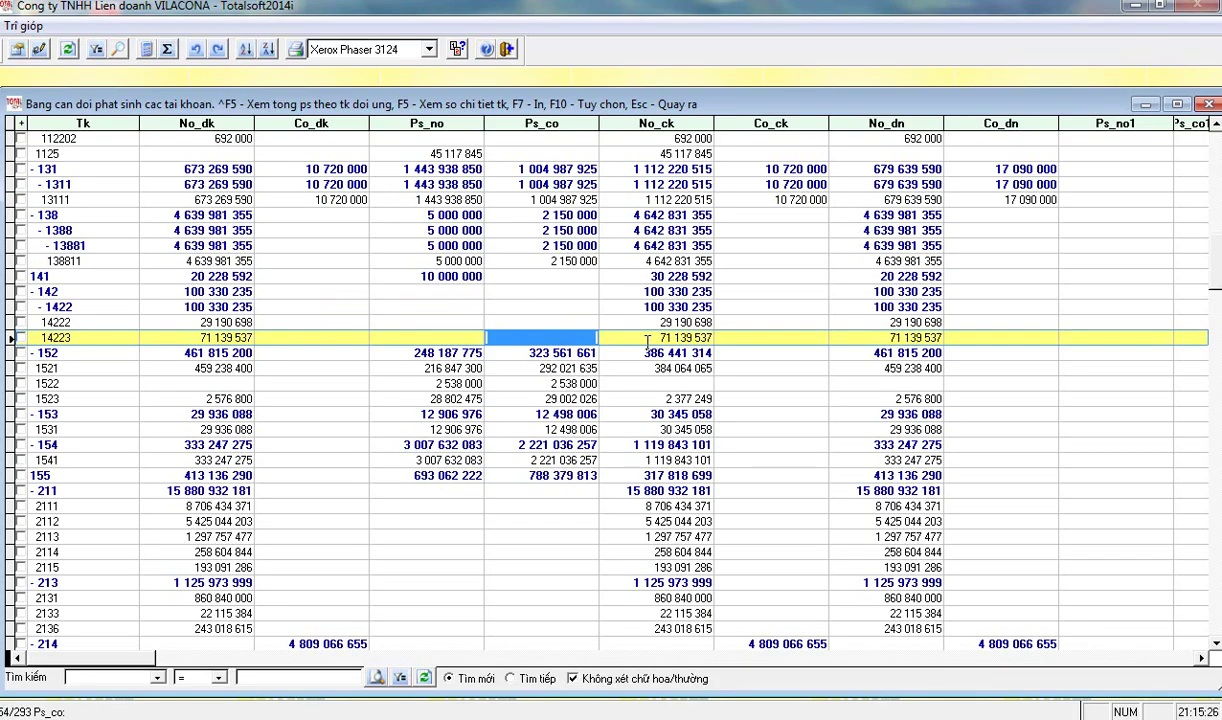
{"action": "scroll", "coordinate": [469, 461], "scroll_direction": "down", "scroll_amount": 6}
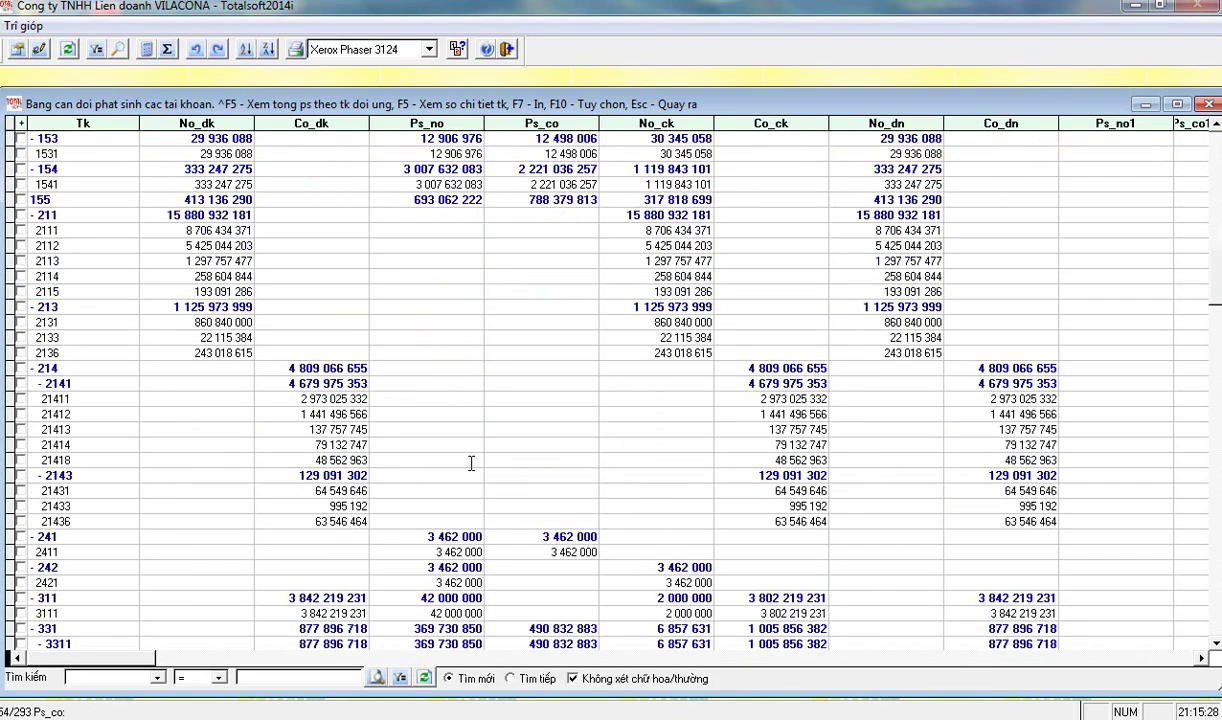
{"action": "left_click", "coordinate": [292, 372]}
{"action": "left_click", "coordinate": [506, 381]}
{"action": "left_click", "coordinate": [537, 414]}
{"action": "left_click_drag", "start_coordinate": [537, 414], "coordinate": [515, 394]}
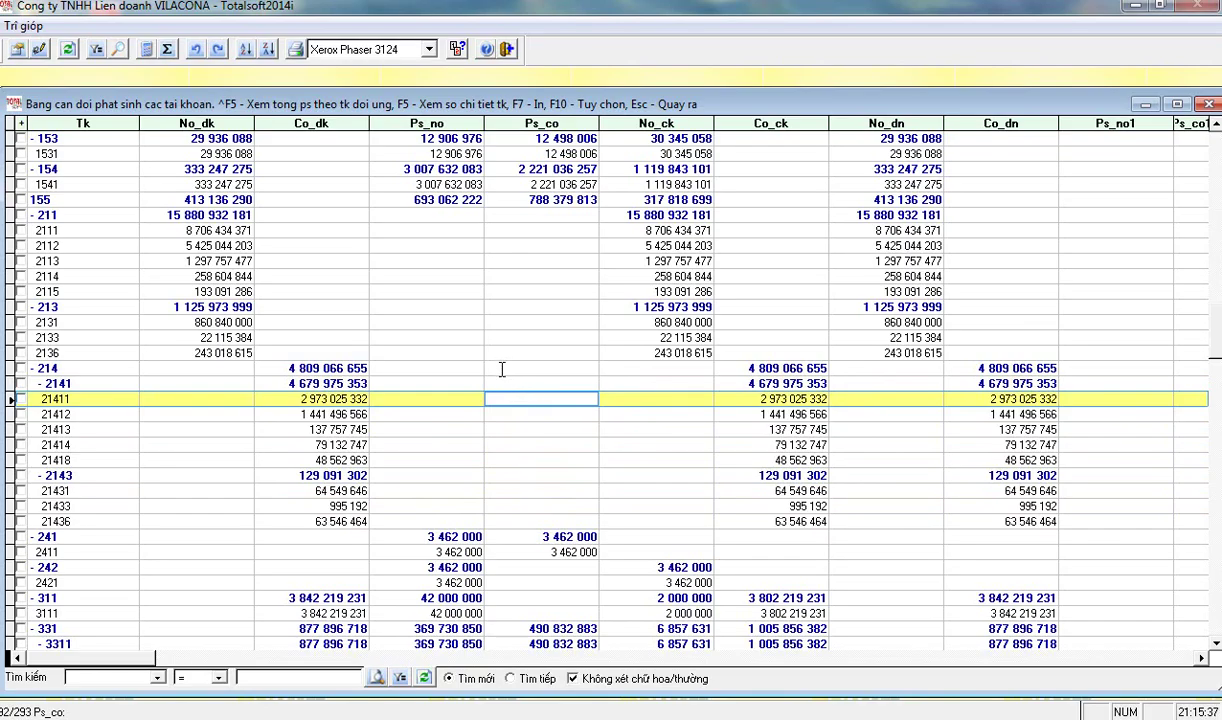
{"action": "left_click", "coordinate": [498, 367]}
{"action": "key", "text": "Down"}
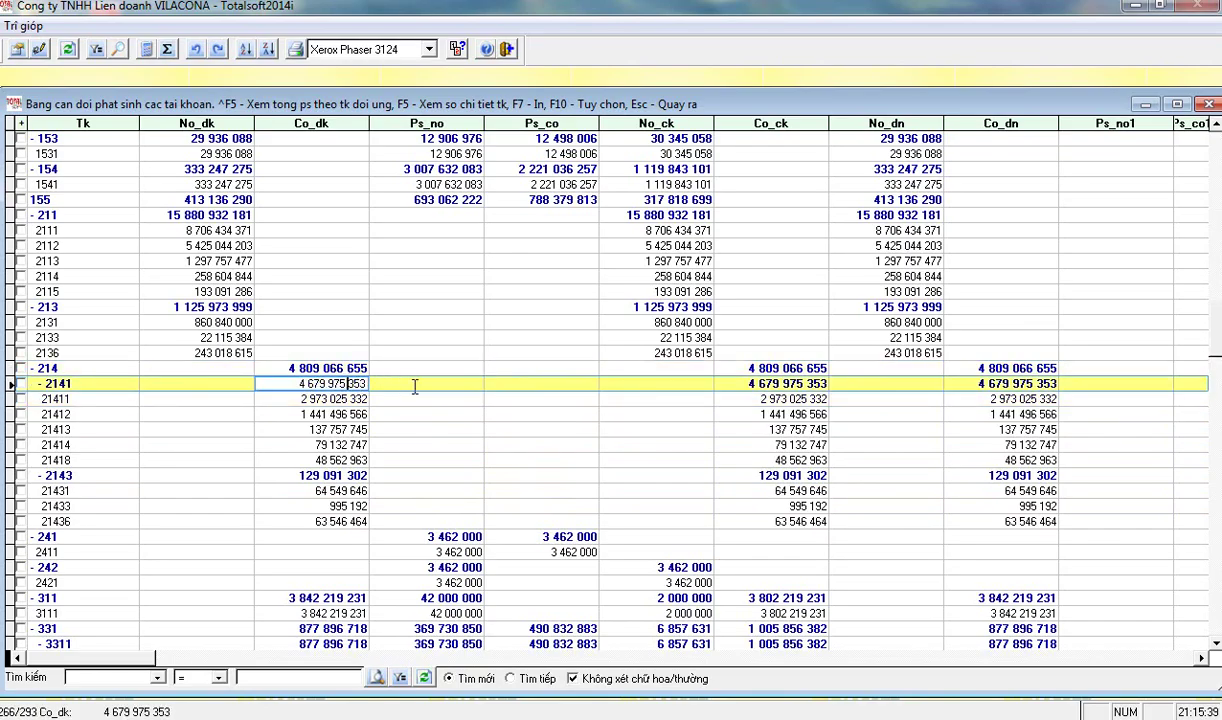
{"action": "left_click", "coordinate": [497, 367]}
{"action": "left_click", "coordinate": [524, 392]}
{"action": "left_click", "coordinate": [500, 506]}
{"action": "left_click", "coordinate": [493, 475]}
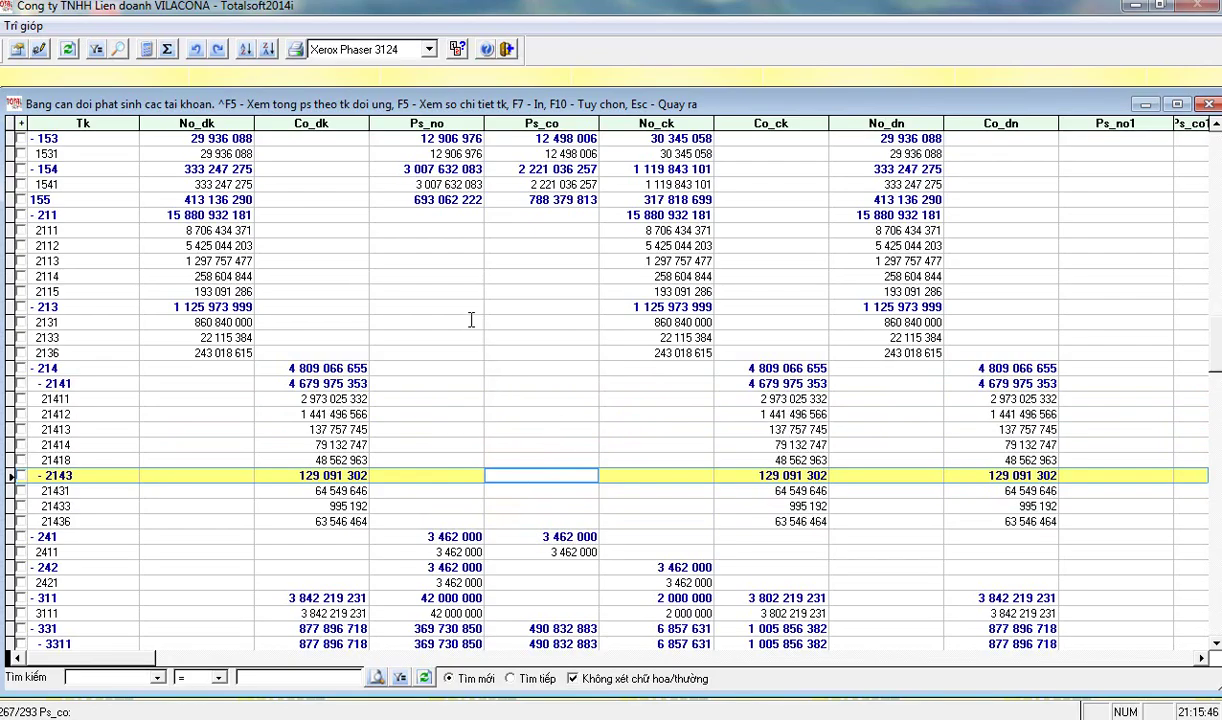
{"action": "key", "text": "Escape"}
- Open the fixed-asset form, ignore the program error, close the menu, and begin a dmts use command
{"action": "left_click", "coordinate": [312, 296]}
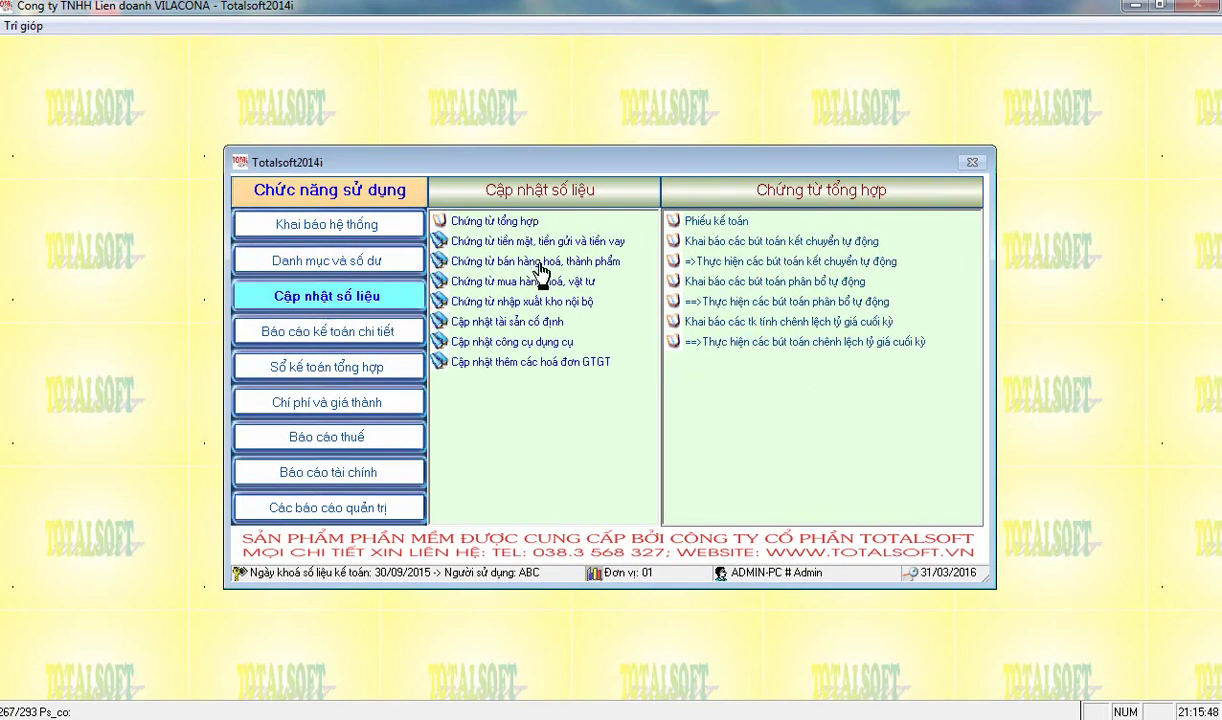
{"action": "left_click", "coordinate": [497, 321]}
{"action": "left_click", "coordinate": [712, 221]}
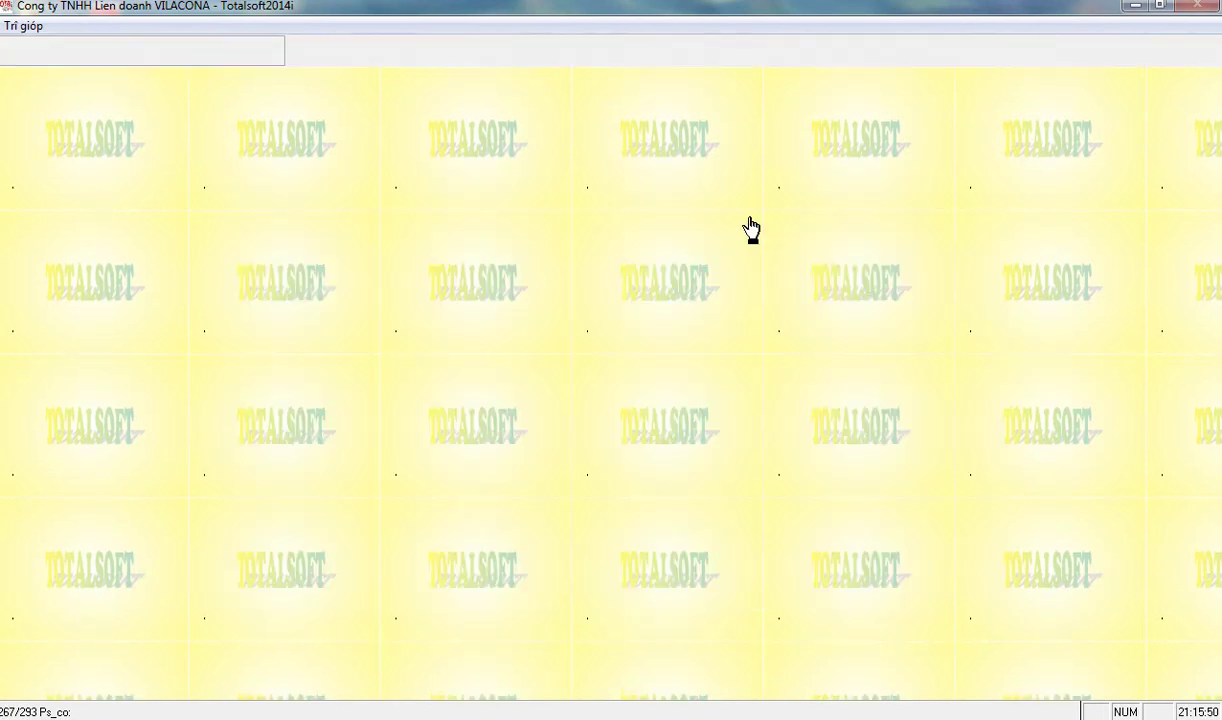
{"action": "left_click", "coordinate": [646, 440]}
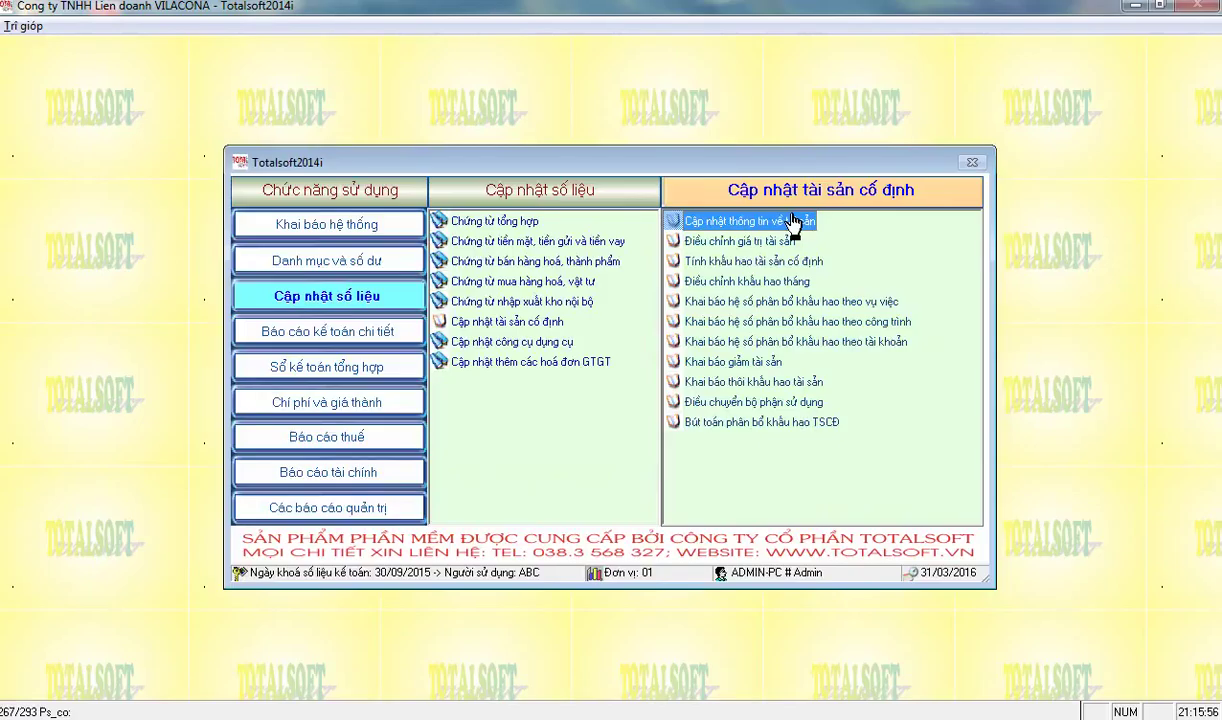
{"action": "key", "text": "Escape"}
{"action": "type", "text": "us e../"}
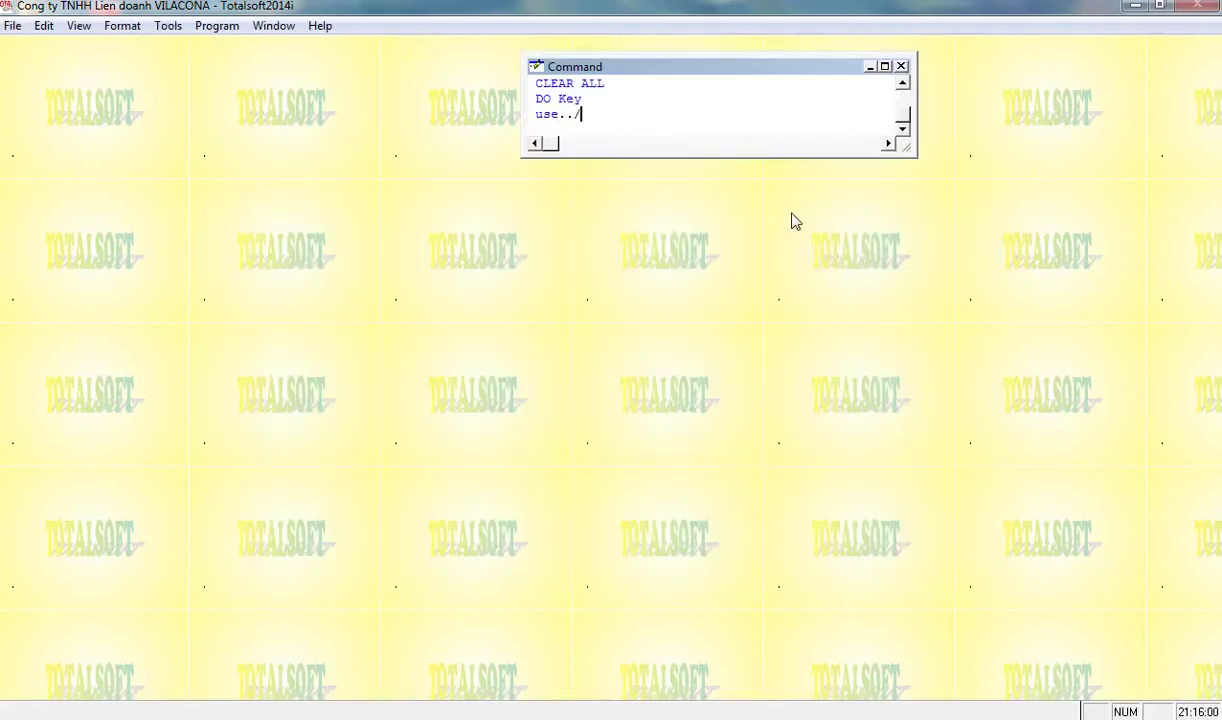
{"action": "type", "text": "dm/dmts exl"}
- Open dmts.dbf exclusively and insert an 8-wide field ma_cd above dvt in its structure
{"action": "key", "text": "BackSpace"}
{"action": "type", "text": "cl"}
{"action": "key", "text": "Return"}
{"action": "type", "text": "modi stru"}
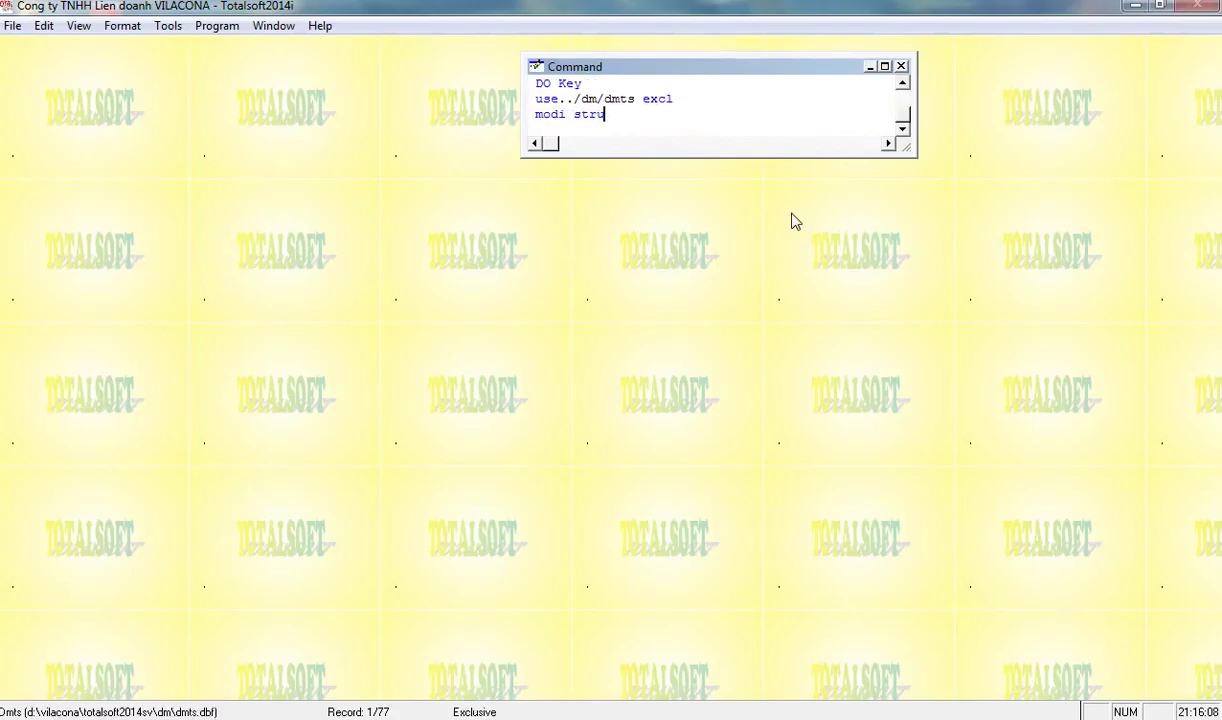
{"action": "key", "text": "Return"}
{"action": "key", "text": "Down"}
{"action": "key", "text": "Down"}
{"action": "key", "text": "Down"}
{"action": "key", "text": "Down"}
{"action": "key", "text": "Down"}
{"action": "key", "text": "Down"}
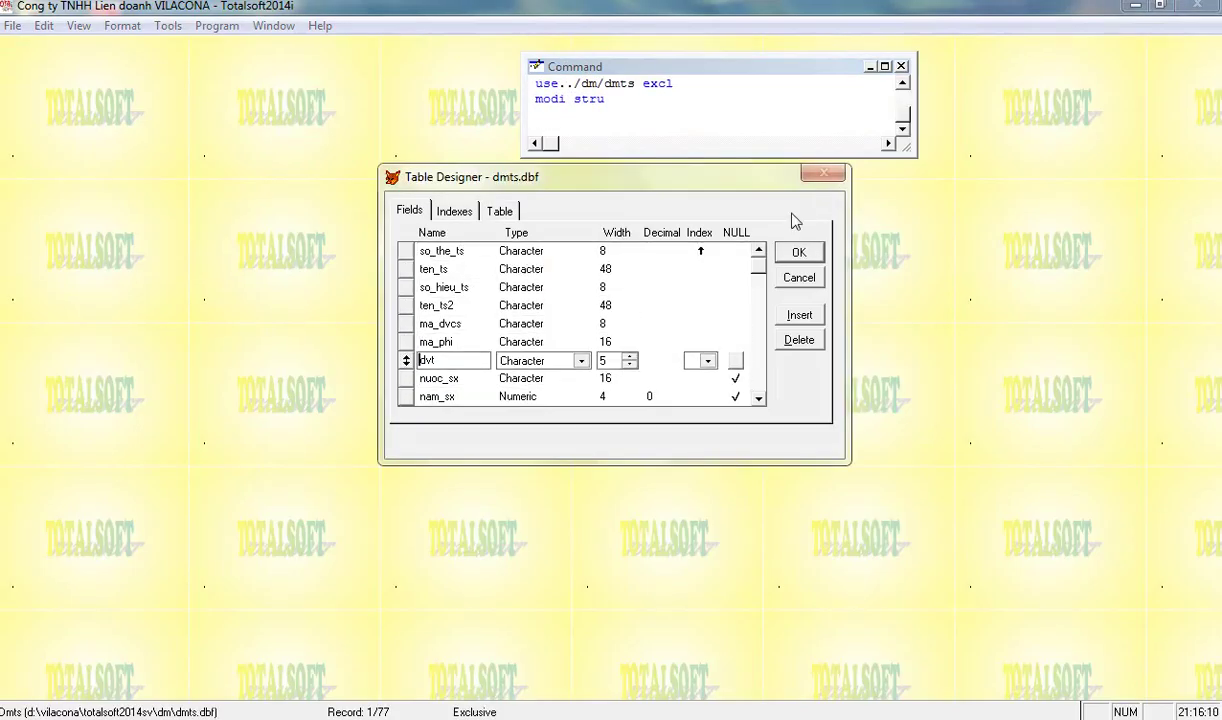
{"action": "key", "text": "alt+i"}
{"action": "type", "text": "ma"}
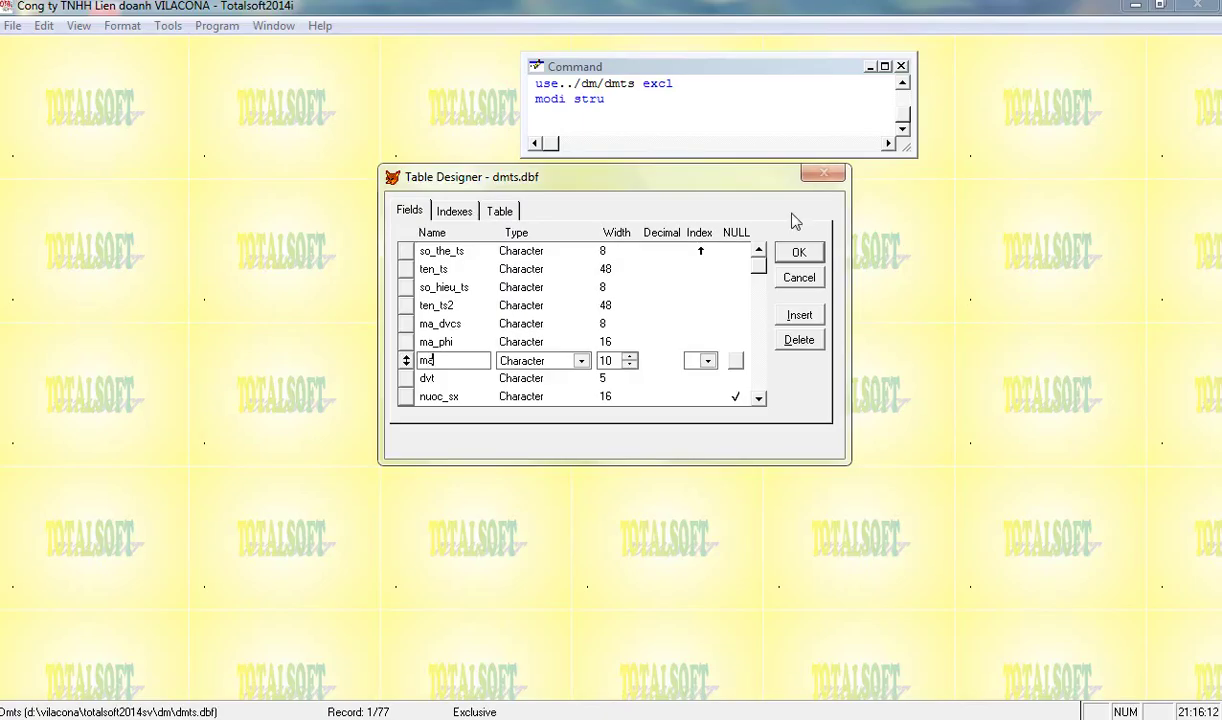
{"action": "type", "text": "_cd"}
{"action": "key", "text": "Tab"}
{"action": "key", "text": "Tab"}
{"action": "type", "text": "8"}
{"action": "key", "text": "Return"}
{"action": "key", "text": "Return"}
- Open ctdmts.dbf exclusively, add a new ma_cd field at the end, and save the structure
{"action": "key", "text": "Right"}
{"action": "key", "text": "Right"}
{"action": "key", "text": "Right"}
{"action": "key", "text": "Right"}
{"action": "key", "text": "Right"}
{"action": "key", "text": "Right"}
{"action": "key", "text": "Right"}
{"action": "key", "text": "Right"}
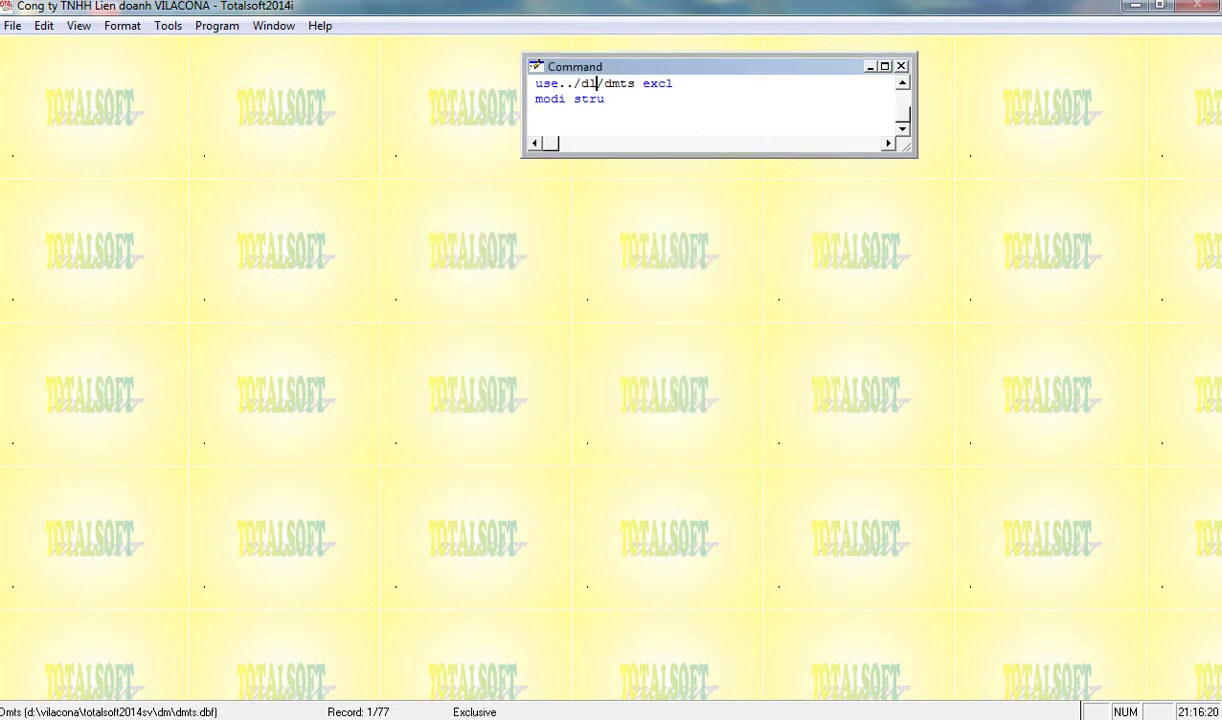
{"action": "type", "text": "ct"}
{"action": "key", "text": "Return"}
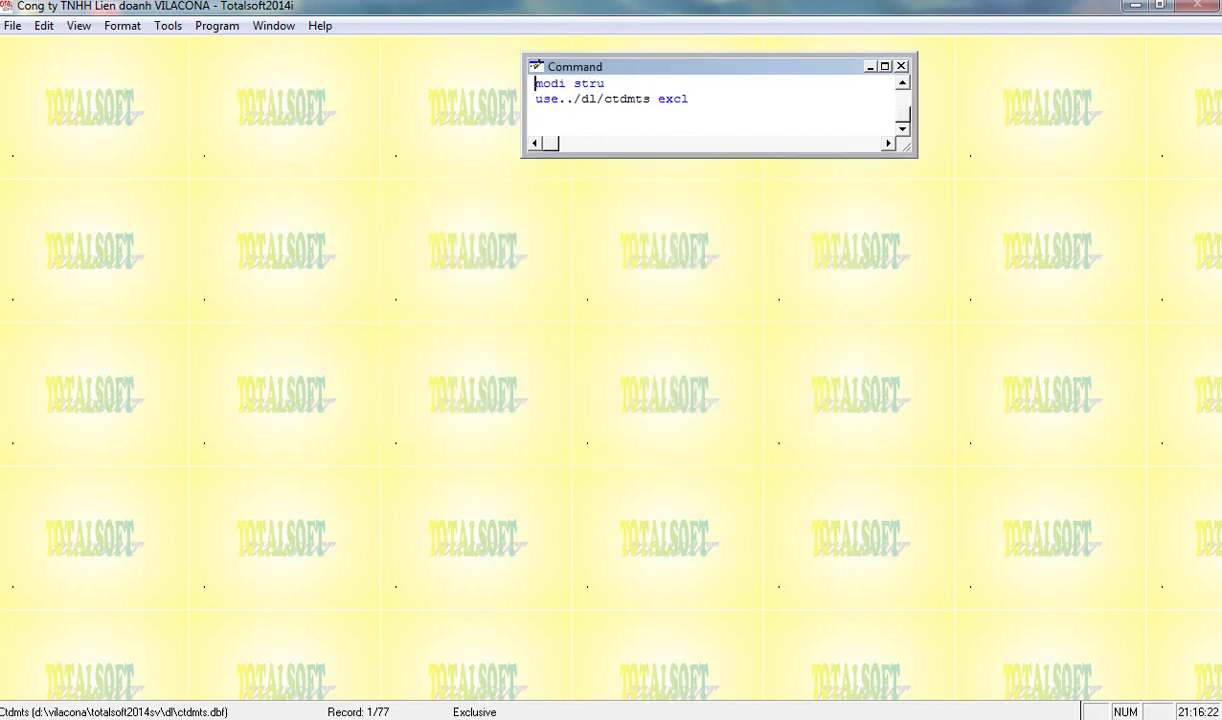
{"action": "key", "text": "Return"}
{"action": "key", "text": "Down"}
{"action": "key", "text": "Down"}
{"action": "key", "text": "Down"}
{"action": "key", "text": "Down"}
{"action": "key", "text": "Down"}
{"action": "key", "text": "Down"}
{"action": "key", "text": "Down"}
{"action": "key", "text": "Down"}
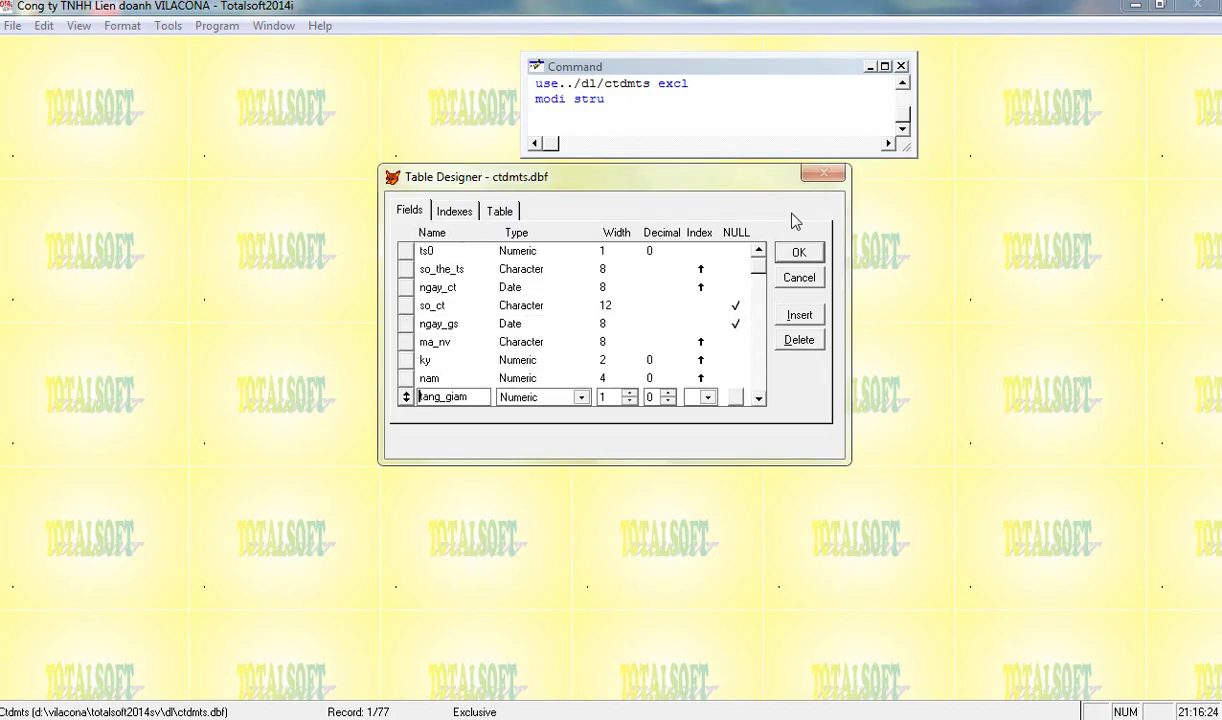
{"action": "key", "text": "Down"}
{"action": "key", "text": "Down"}
{"action": "key", "text": "alt+i"}
{"action": "key", "text": "BackSpace"}
{"action": "key", "text": "BackSpace"}
{"action": "type", "text": "na_cd"}
{"action": "key", "text": "Tab"}
{"action": "key", "text": "Tab"}
{"action": "key", "text": "Return"}
{"action": "key", "text": "Return"}
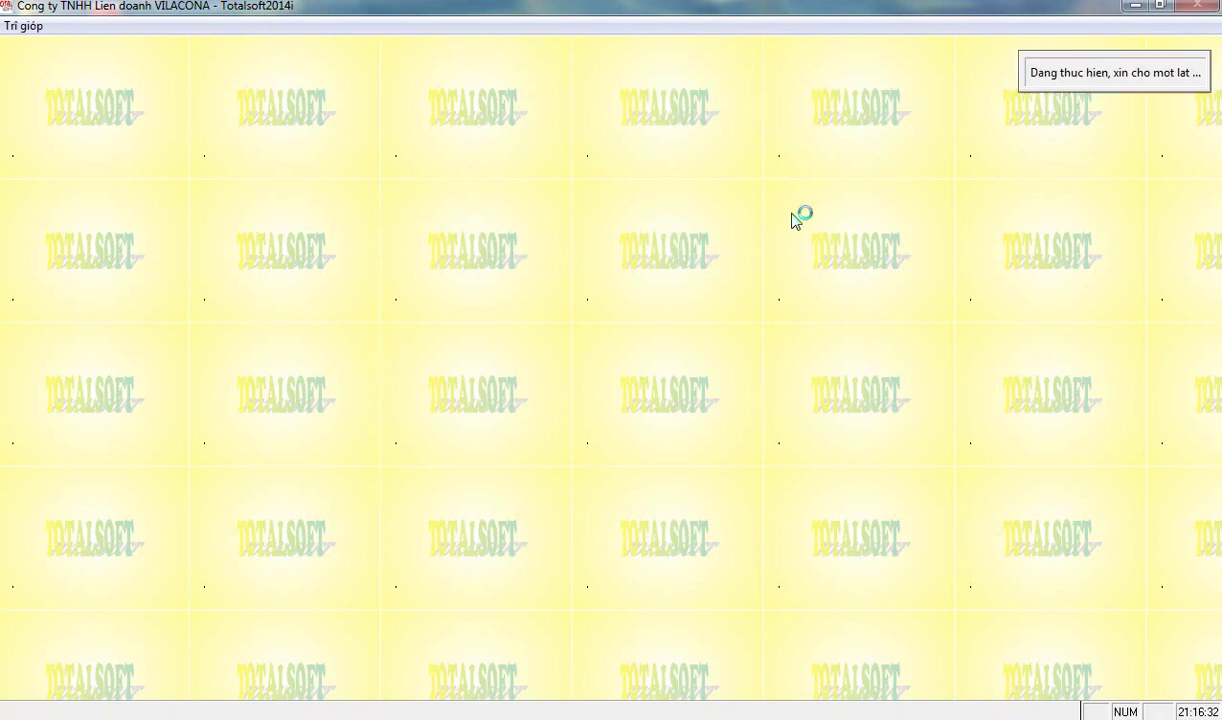
- Open the fixed-asset information list and view the XUONG asset's edit form
{"action": "left_click", "coordinate": [350, 300]}
{"action": "left_click", "coordinate": [470, 318]}
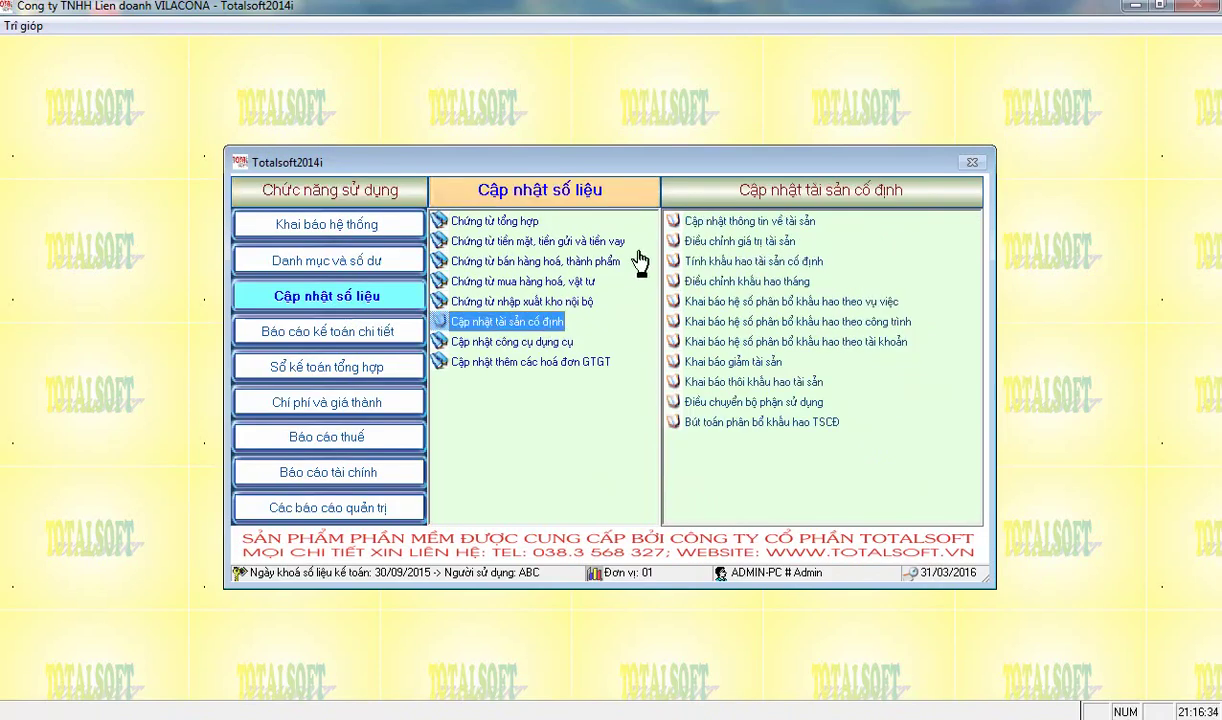
{"action": "left_click", "coordinate": [690, 215]}
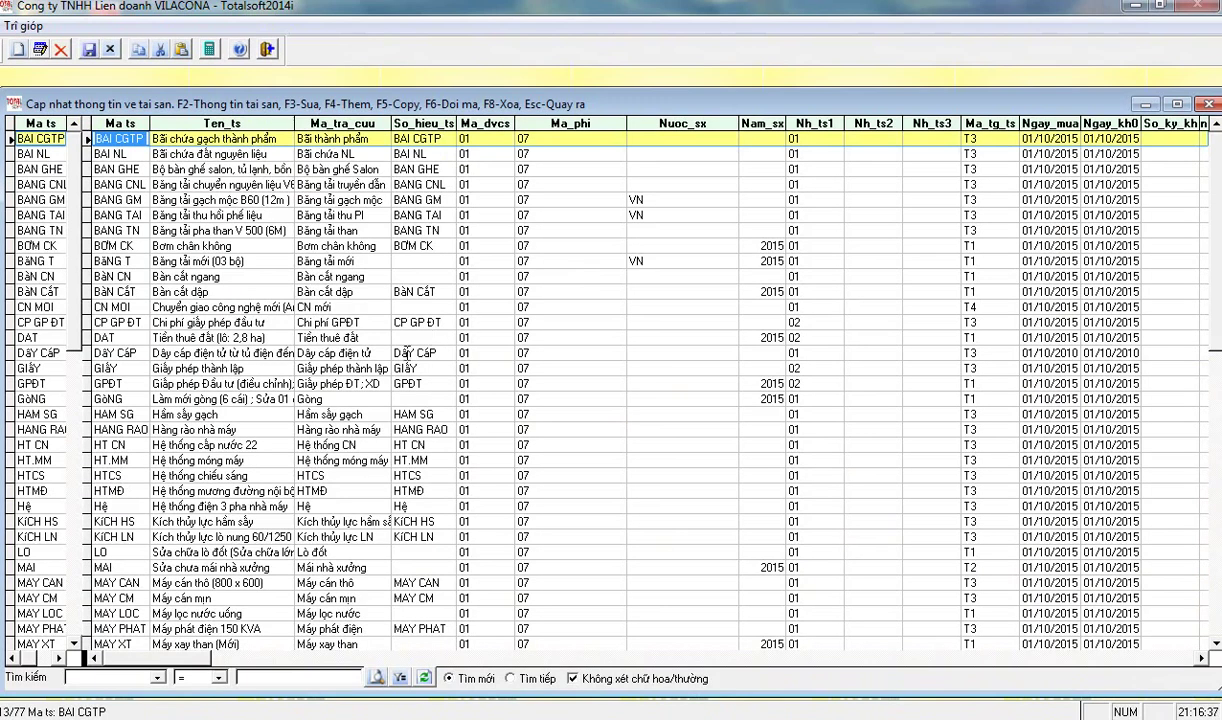
{"action": "scroll", "coordinate": [276, 360], "scroll_direction": "down", "scroll_amount": 20}
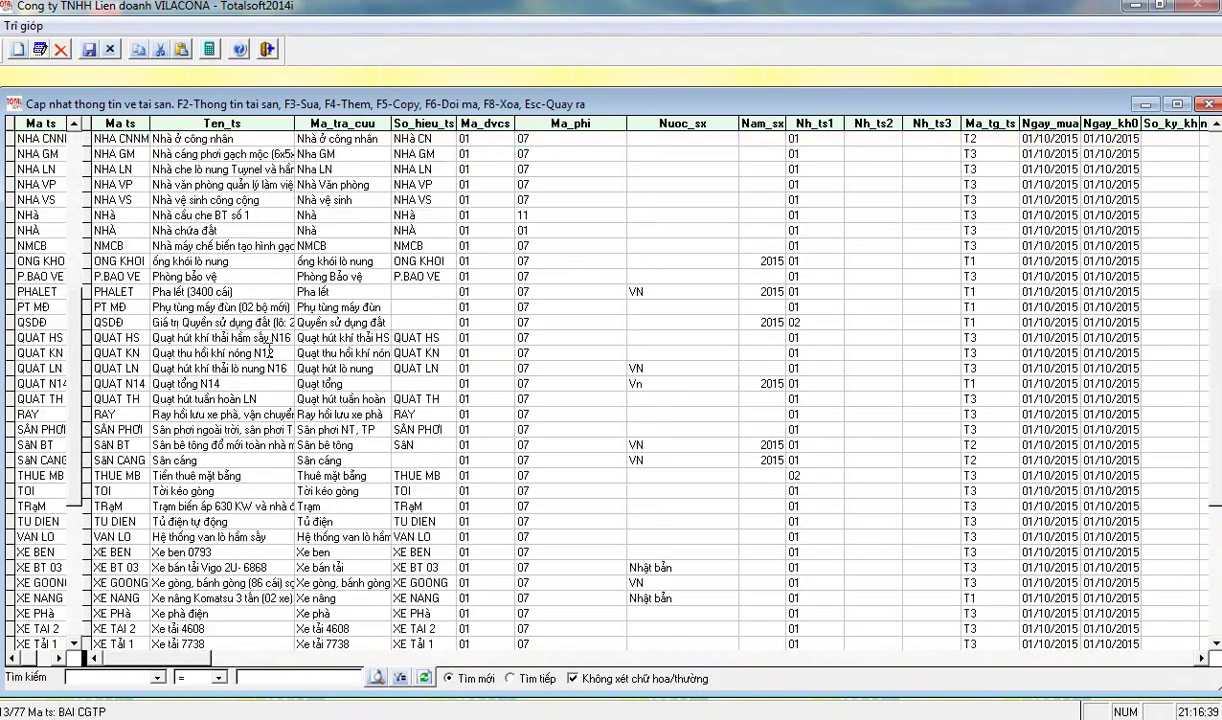
{"action": "scroll", "coordinate": [270, 360], "scroll_direction": "up", "scroll_amount": 7}
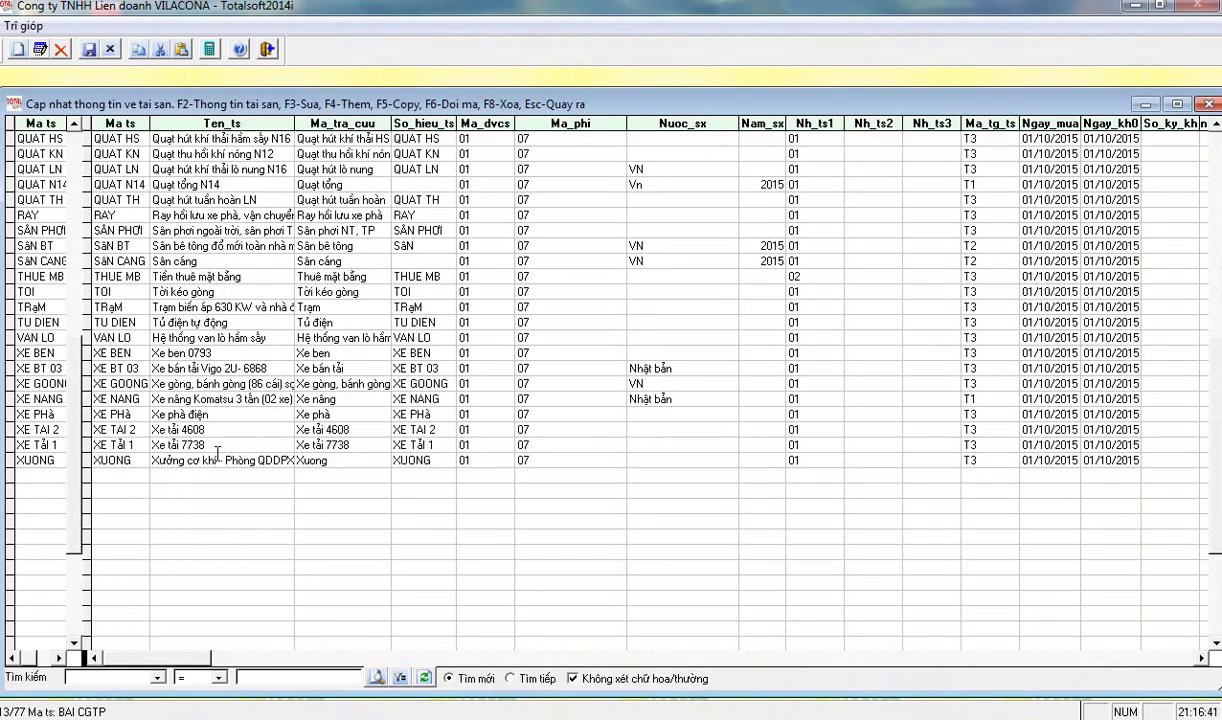
{"action": "left_click", "coordinate": [181, 460]}
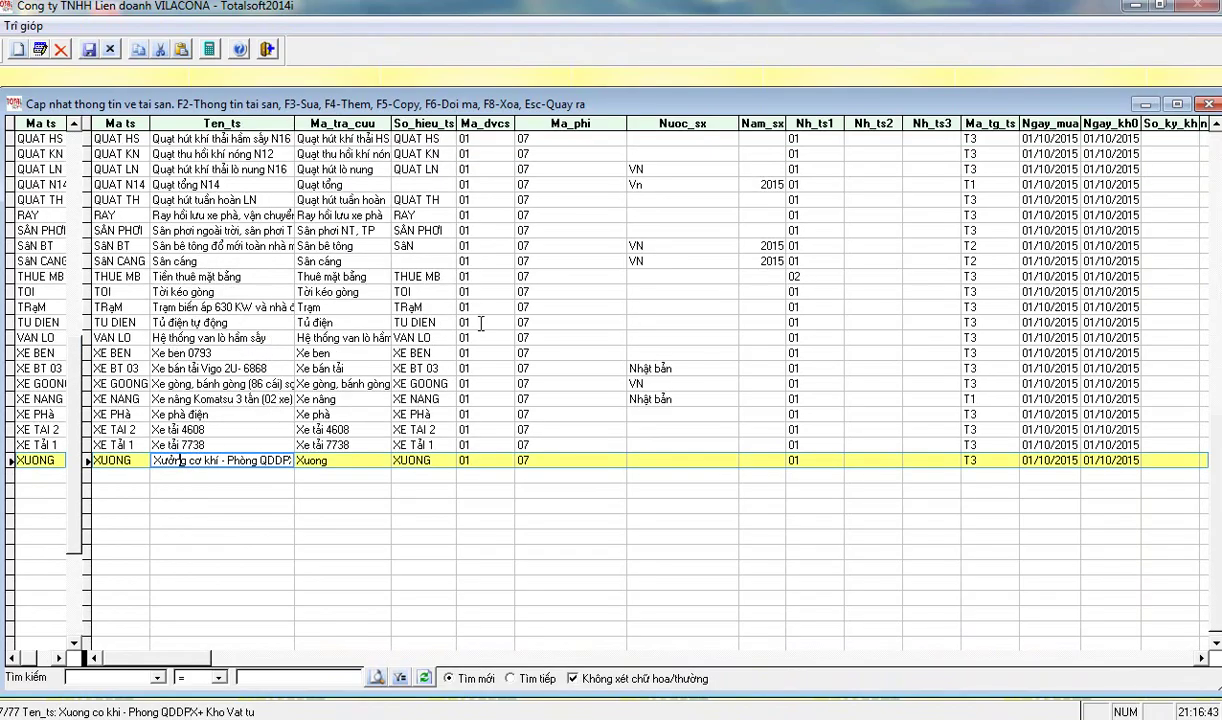
{"action": "key", "text": "F3"}
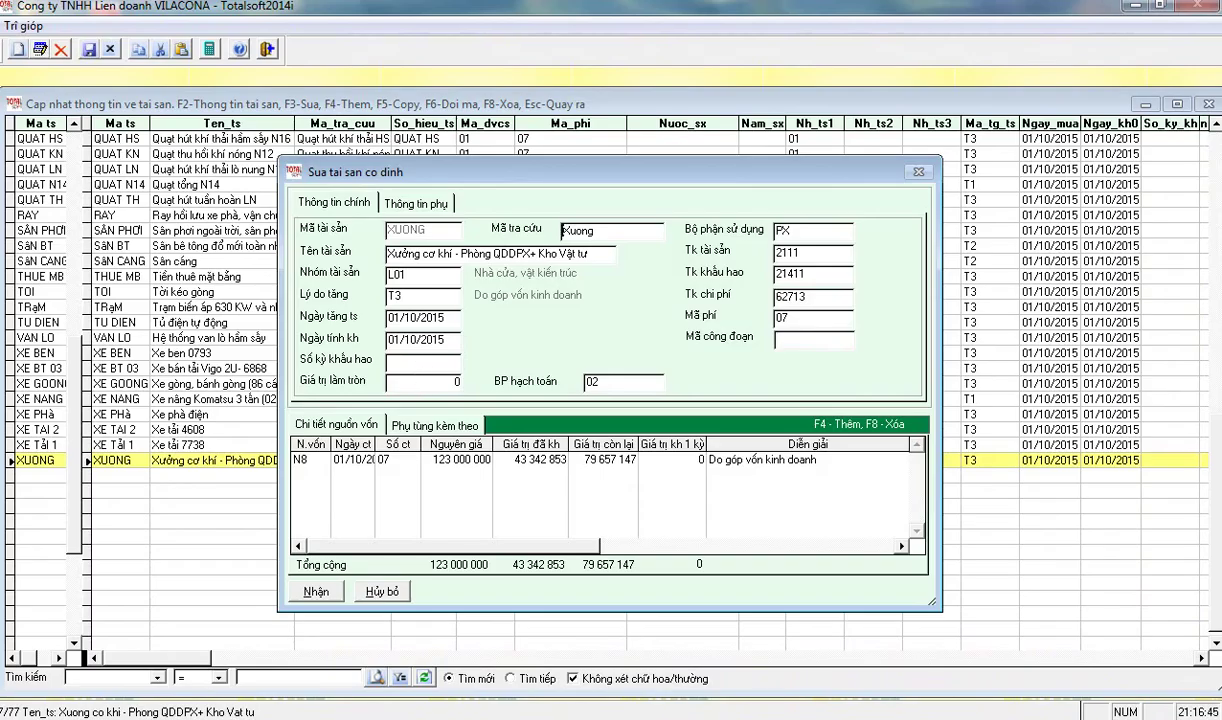
{"action": "key", "text": "Escape"}
{"action": "key", "text": "Escape"}
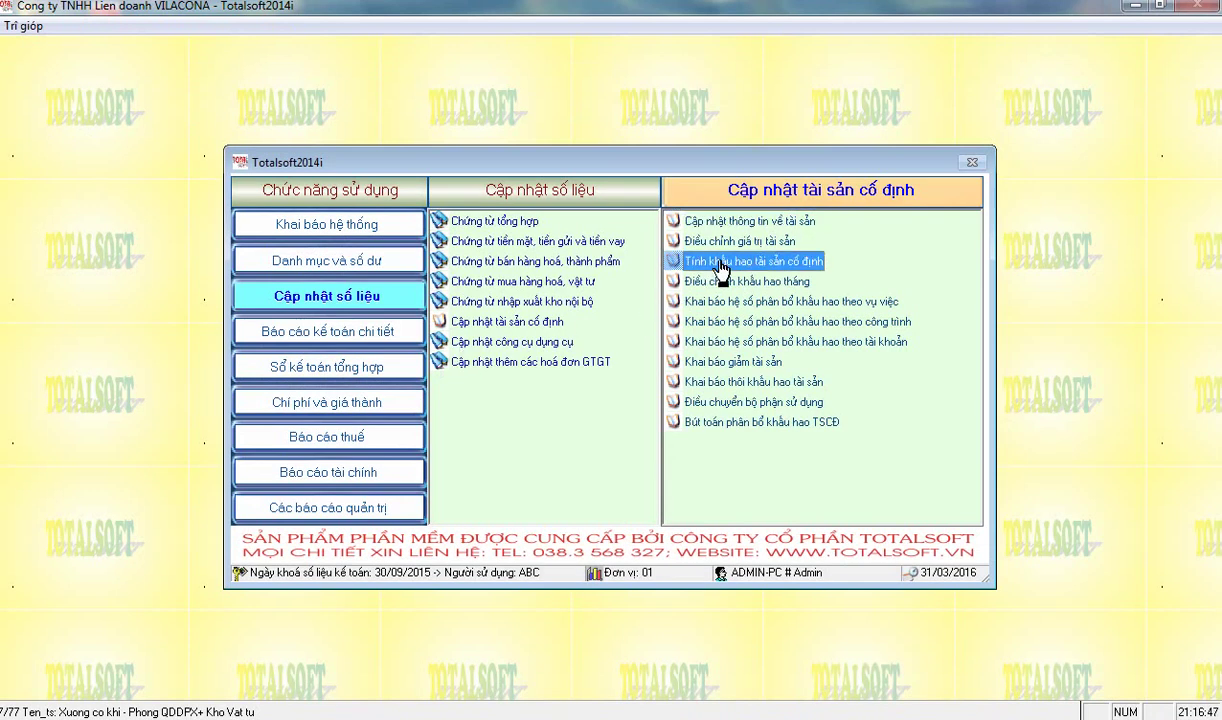
- Give BAI CGTP work-stage code 011, save it, and open the depreciation calculation
{"action": "left_click", "coordinate": [737, 222]}
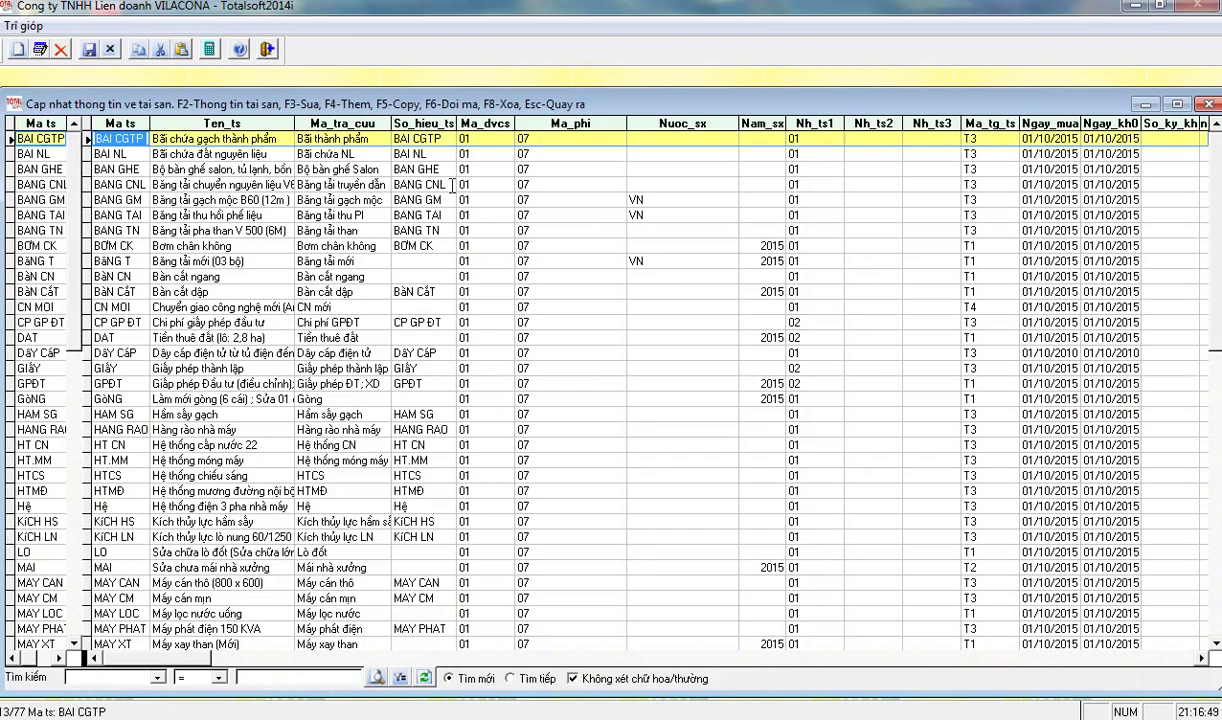
{"action": "key", "text": "F3"}
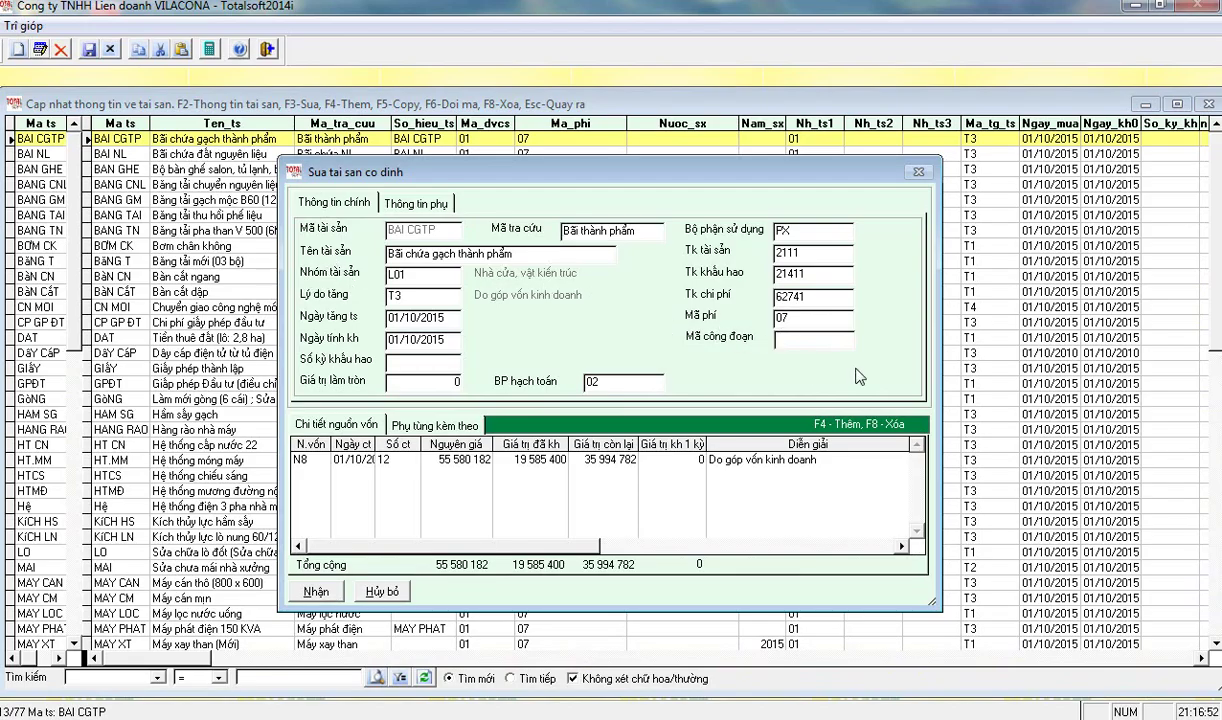
{"action": "type", "text": "01"}
{"action": "key", "text": "Tab"}
{"action": "left_click", "coordinate": [315, 588]}
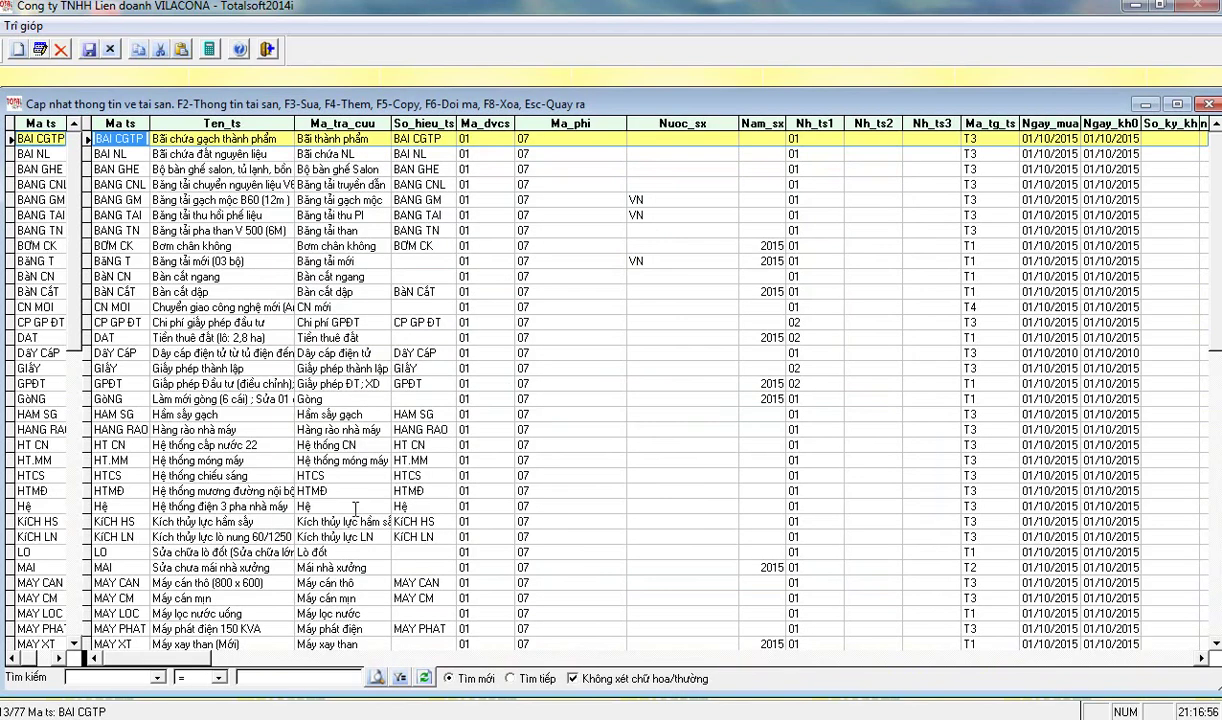
{"action": "key", "text": "Escape"}
{"action": "left_click", "coordinate": [772, 263]}
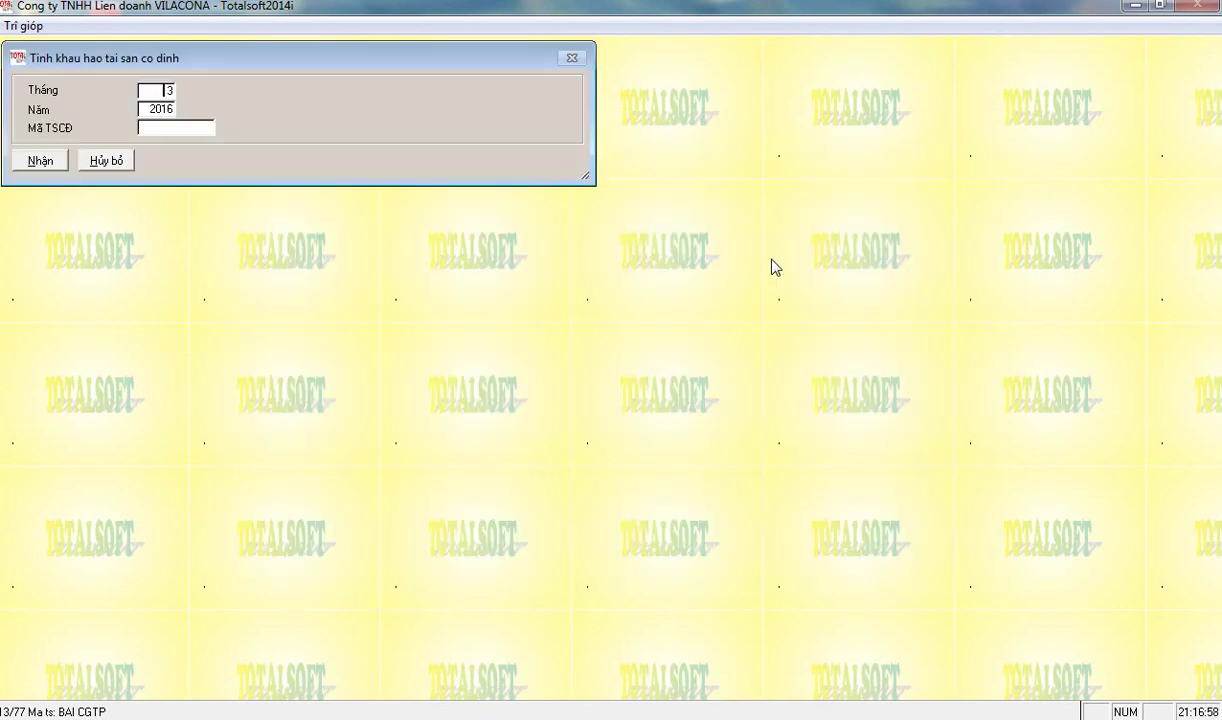
- Recalculate fixed-asset depreciation for month 10, skipping the asset filter, and confirm the recalculation
{"action": "type", "text": "10"}
{"action": "key", "text": "Return"}
{"action": "type", "text": "2016"}
{"action": "key", "text": "Return"}
{"action": "key", "text": "Return"}
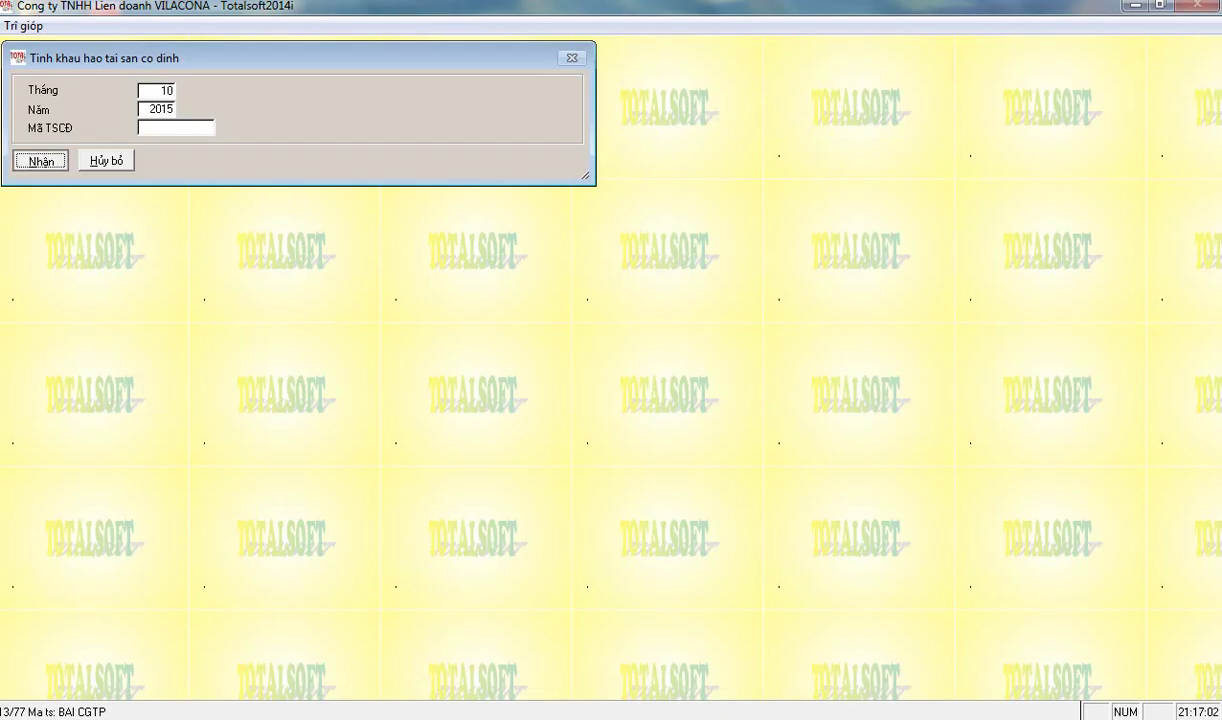
{"action": "key", "text": "Return"}
{"action": "key", "text": "Left"}
{"action": "key", "text": "Return"}
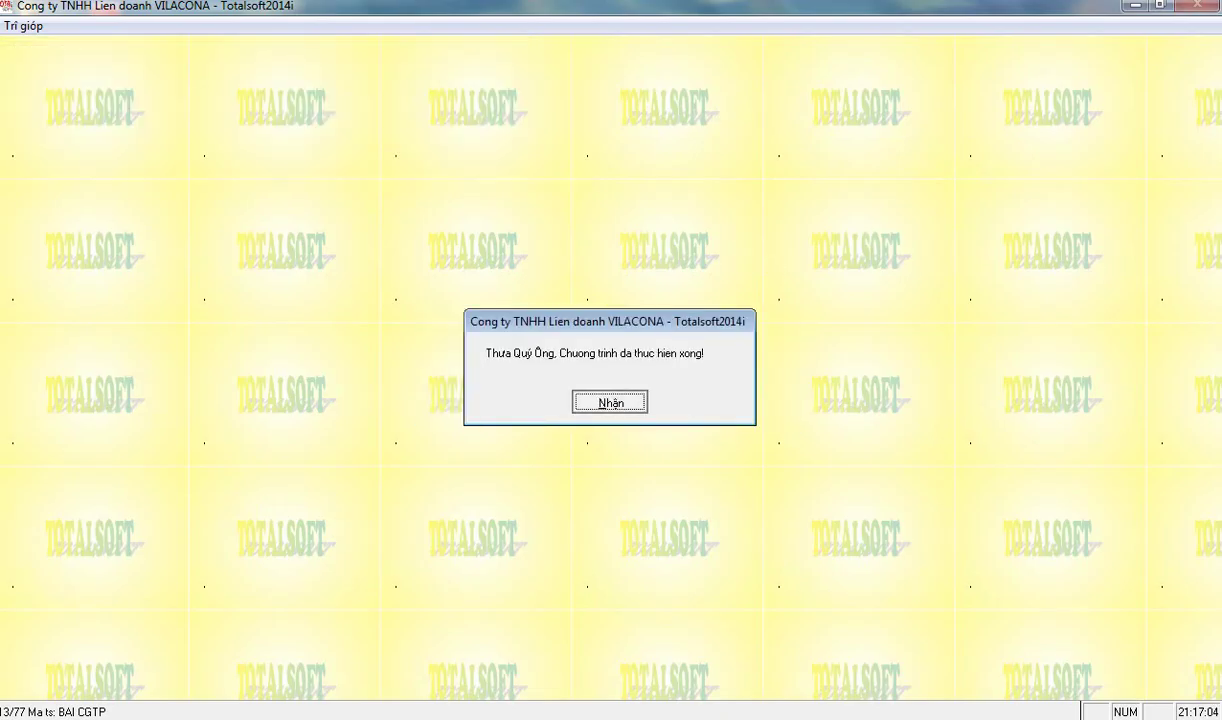
{"action": "key", "text": "Return"}
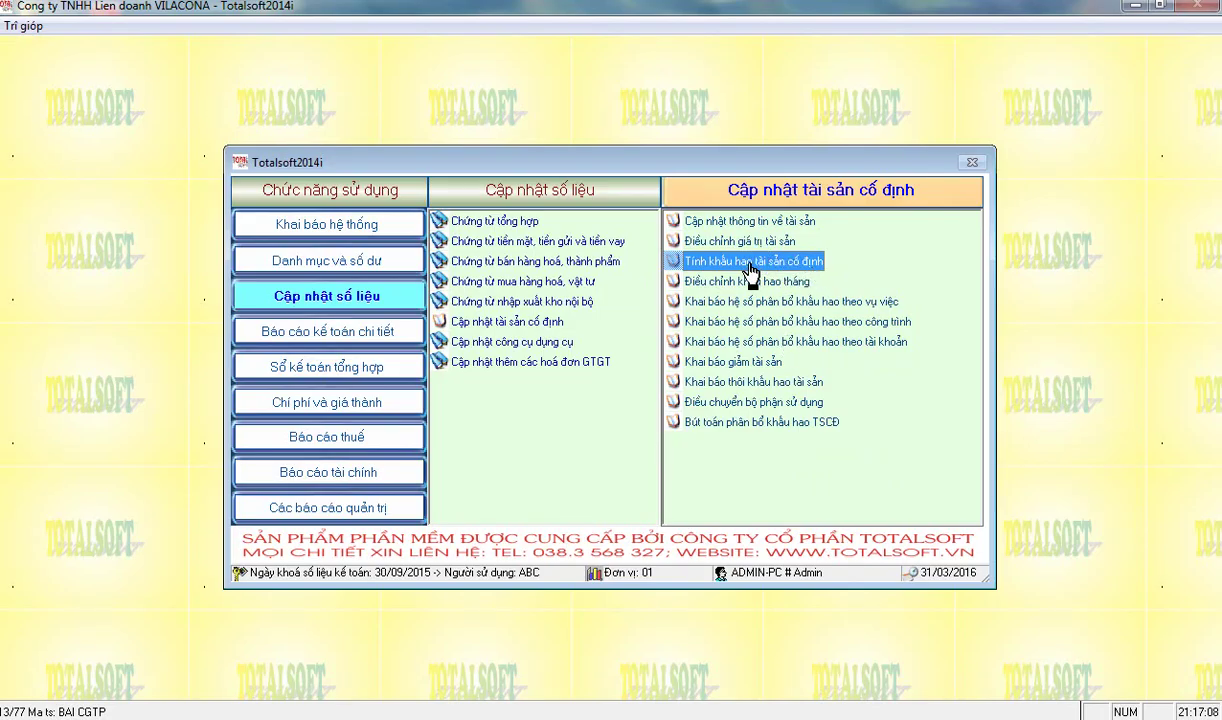
- Run depreciation allocation entries for 10/2015 and close the empty entries table
{"action": "left_click", "coordinate": [738, 428]}
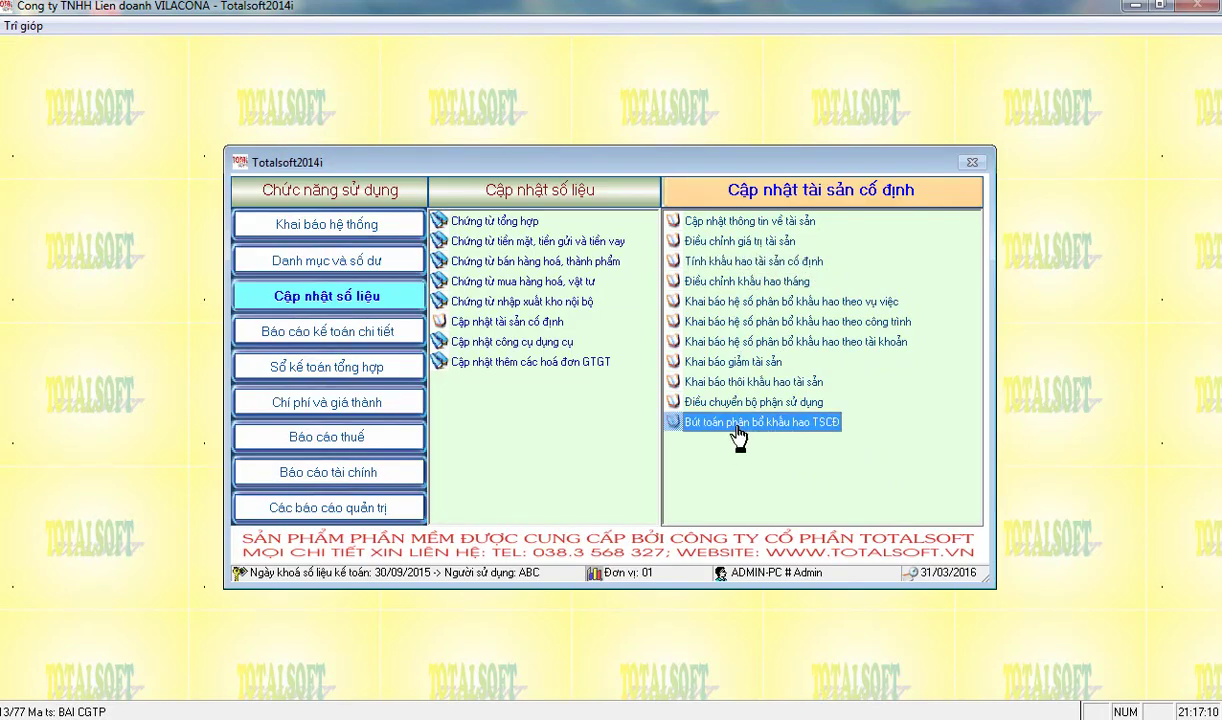
{"action": "double_click", "coordinate": [738, 428]}
{"action": "type", "text": "10"}
{"action": "key", "text": "Return"}
{"action": "type", "text": "2015"}
{"action": "key", "text": "Return"}
{"action": "key", "text": "Return"}
{"action": "key", "text": "Return"}
{"action": "key", "text": "Return"}
{"action": "key", "text": "Return"}
{"action": "key", "text": "Return"}
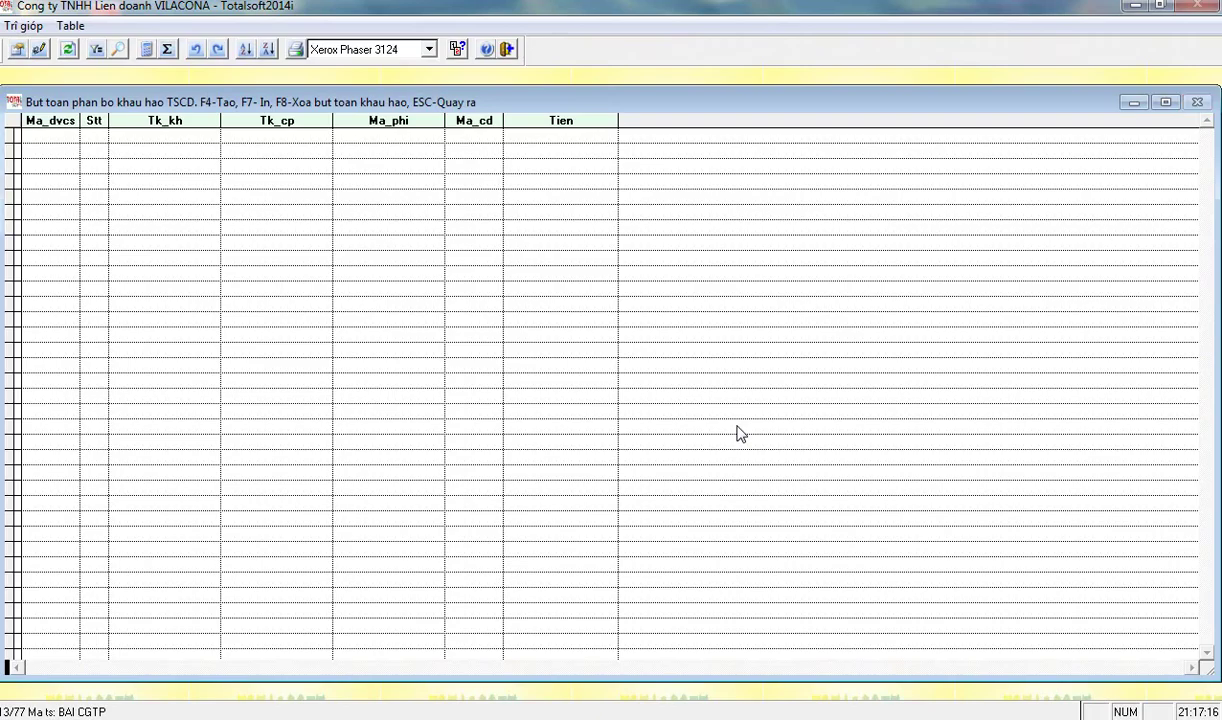
{"action": "key", "text": "Escape"}
- Rerun the depreciation allocation for year 2015, confirm creating entries, and close the table
{"action": "double_click", "coordinate": [738, 430]}
{"action": "key", "text": "Return"}
{"action": "type", "text": "2015"}
{"action": "key", "text": "Return"}
{"action": "key", "text": "Return"}
{"action": "key", "text": "Return"}
{"action": "key", "text": "Return"}
{"action": "key", "text": "Return"}
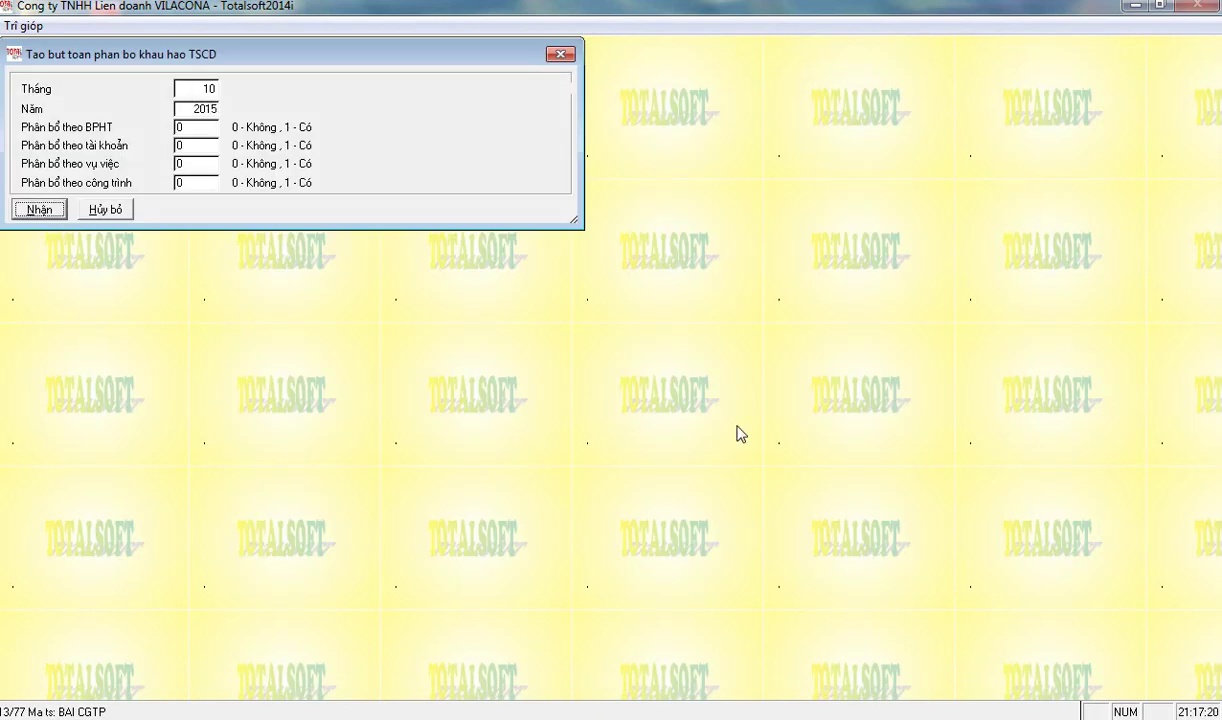
{"action": "key", "text": "Escape"}
{"action": "key", "text": "Up"}
{"action": "key", "text": "Up"}
{"action": "key", "text": "Up"}
{"action": "key", "text": "Up"}
{"action": "key", "text": "Up"}
{"action": "key", "text": "Up"}
{"action": "key", "text": "Up"}
{"action": "key", "text": "Up"}
{"action": "key", "text": "Up"}
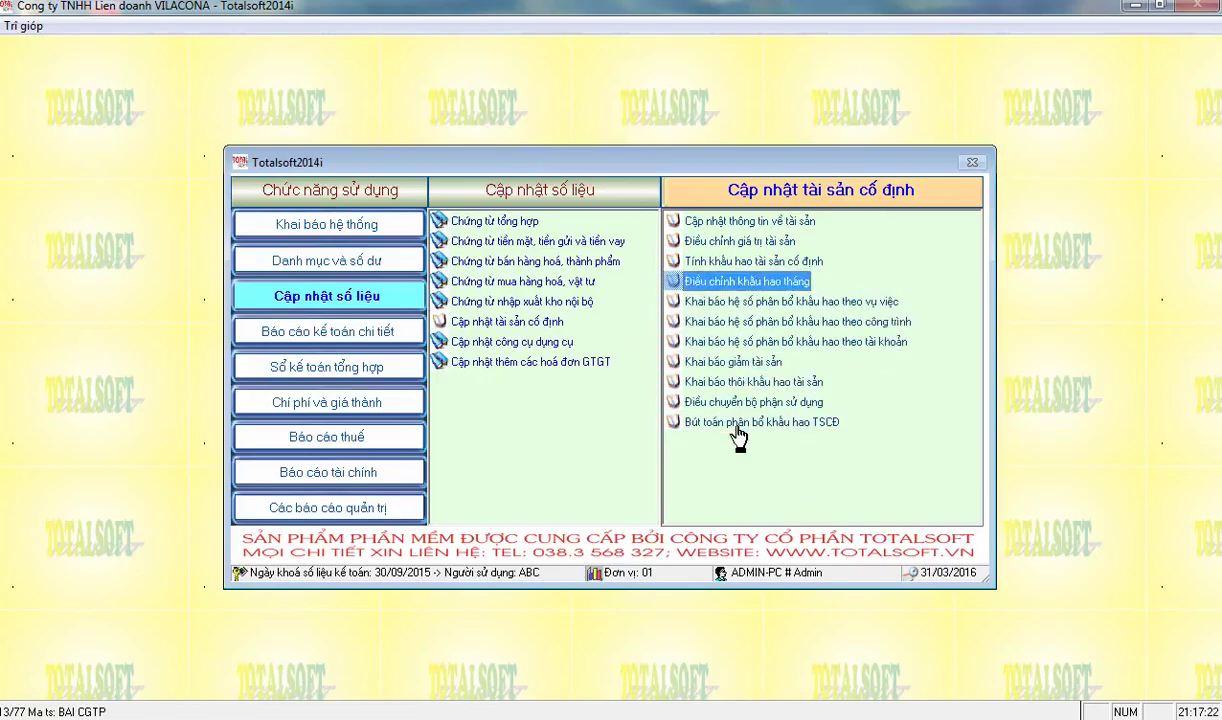
- Reopen the depreciation calculation and enter month 10 with year 2016
{"action": "key", "text": "Down"}
{"action": "key", "text": "Return"}
{"action": "type", "text": "10"}
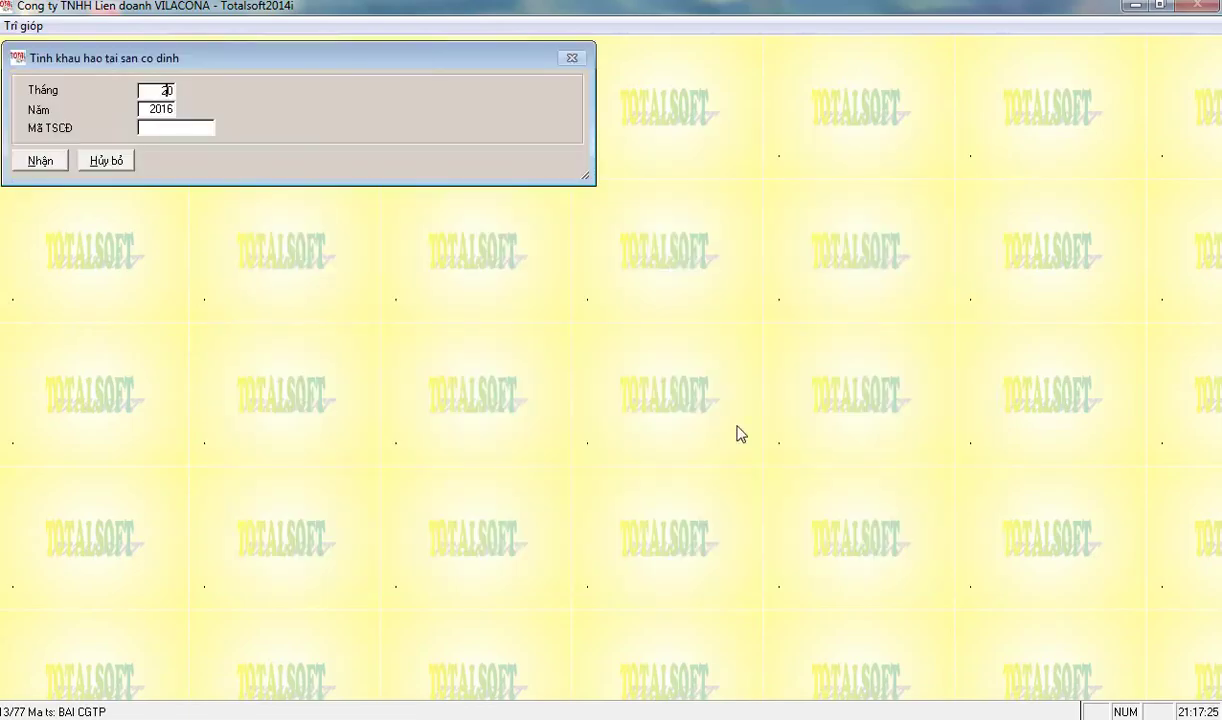
{"action": "key", "text": "Return"}
{"action": "type", "text": "2016"}
{"action": "key", "text": "Return"}
{"action": "key", "text": "Return"}
- Run the depreciation calculation, then create the depreciation allocation entries and close their table
{"action": "key", "text": "Return"}
{"action": "key", "text": "Return"}
{"action": "key", "text": "Down"}
{"action": "left_click", "coordinate": [736, 424]}
{"action": "key", "text": "Return"}
{"action": "type", "text": "2016"}
{"action": "key", "text": "Return"}
{"action": "key", "text": "Return"}
{"action": "key", "text": "Return"}
{"action": "key", "text": "Return"}
{"action": "key", "text": "Return"}
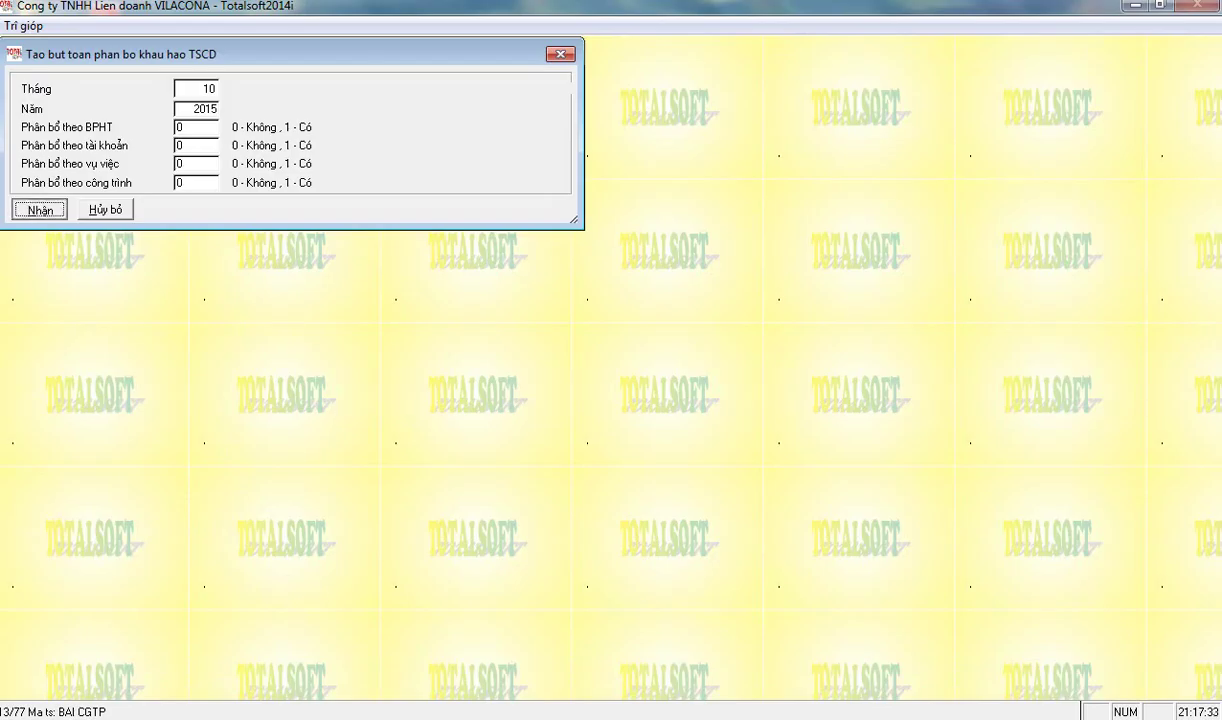
{"action": "key", "text": "Return"}
{"action": "key", "text": "Escape"}
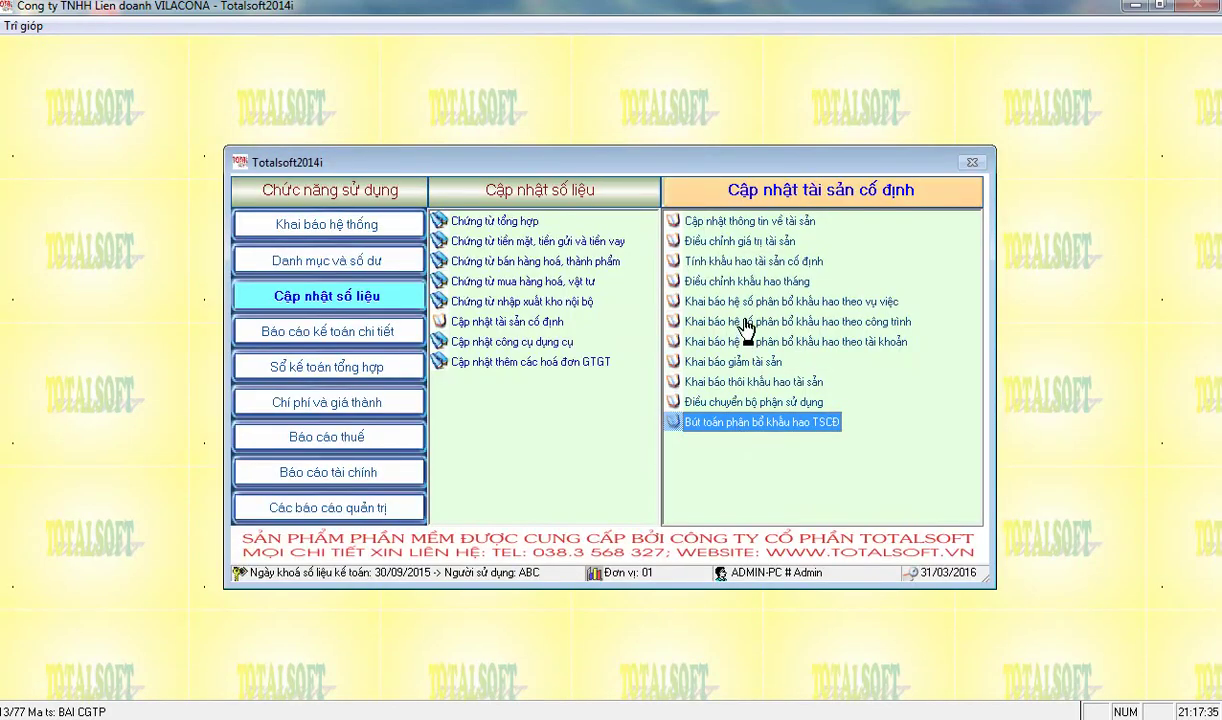
- Give asset BAI CGTP 36 depreciation periods and save it
{"action": "left_click", "coordinate": [708, 221]}
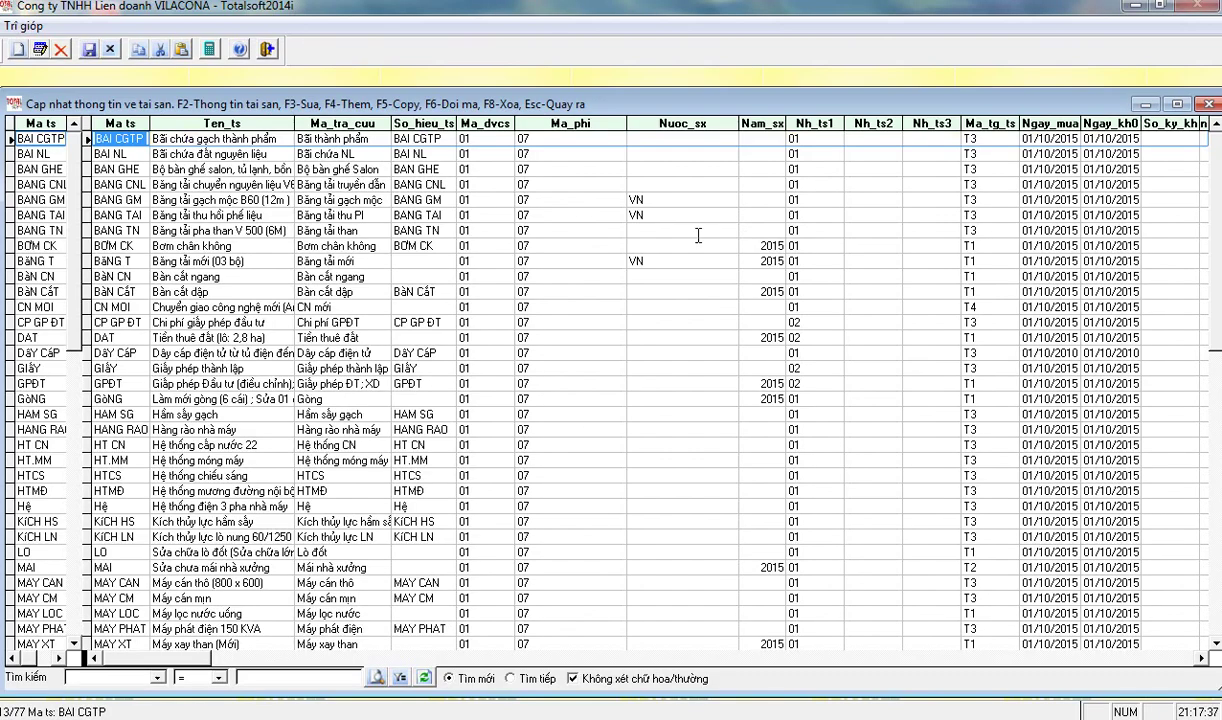
{"action": "double_click", "coordinate": [258, 140]}
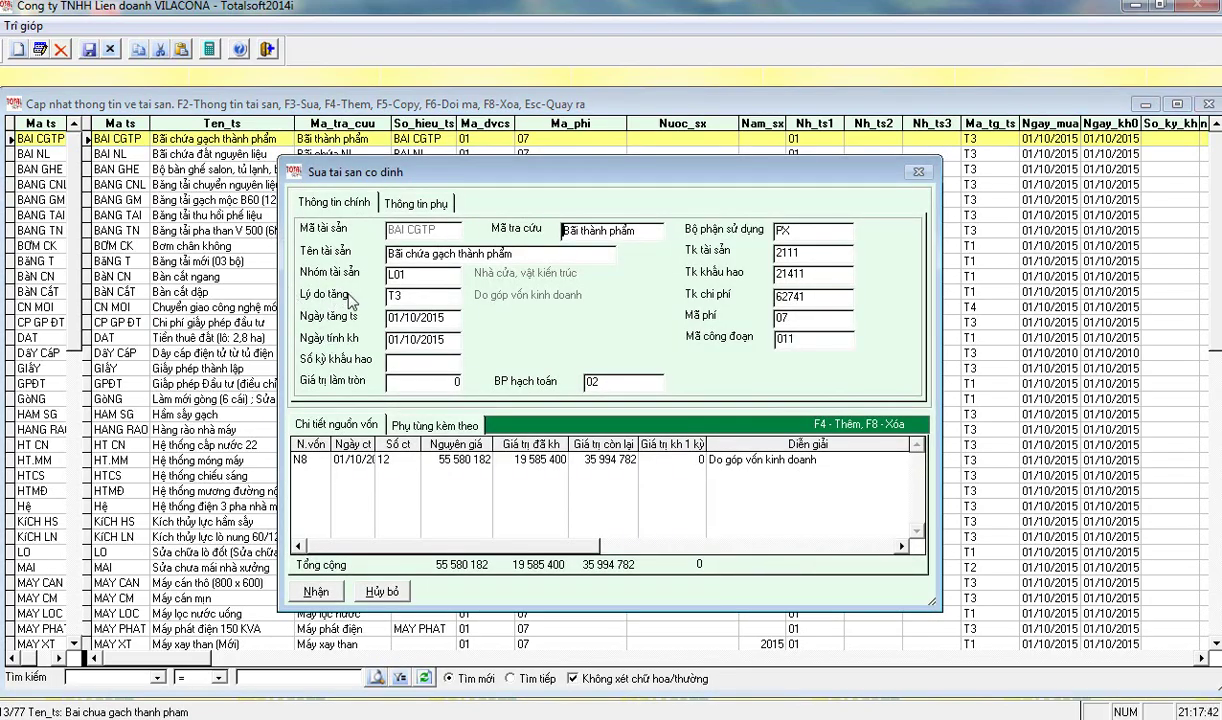
{"action": "left_click_drag", "start_coordinate": [554, 182], "coordinate": [535, 184]}
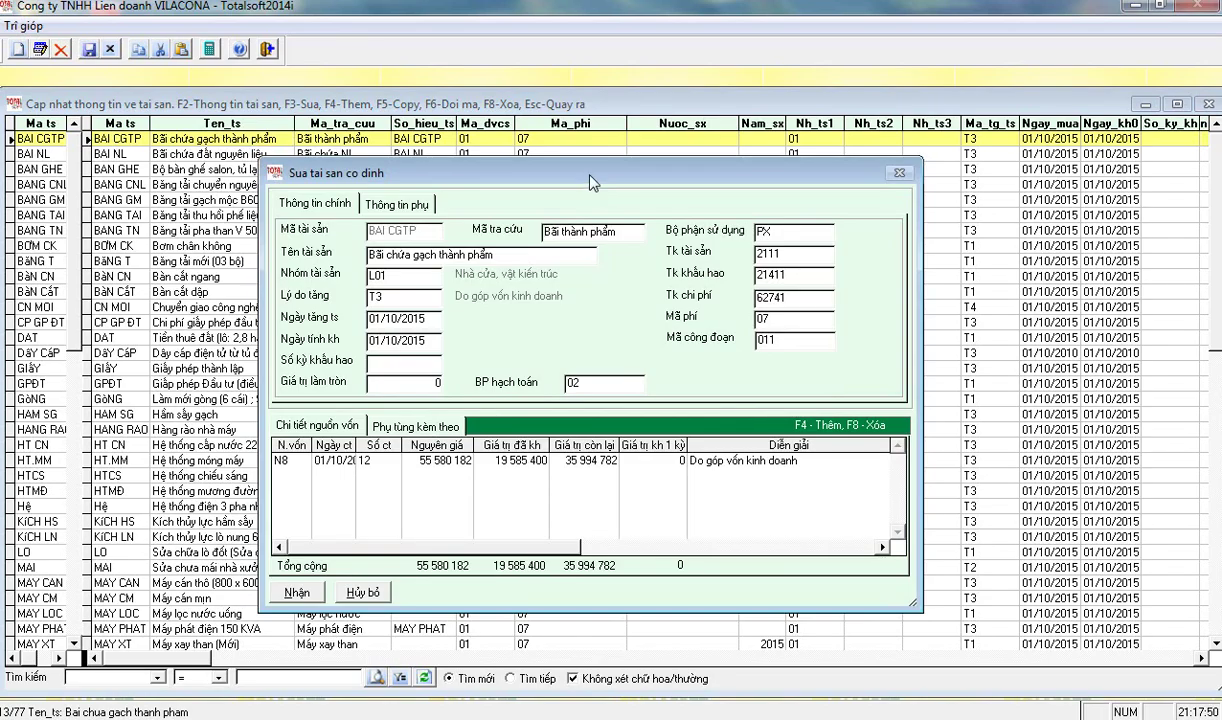
{"action": "key", "text": "Return"}
{"action": "key", "text": "Return"}
{"action": "key", "text": "Return"}
{"action": "key", "text": "Return"}
{"action": "key", "text": "Return"}
{"action": "type", "text": "36"}
{"action": "key", "text": "Return"}
{"action": "key", "text": "Return"}
{"action": "key", "text": "Return"}
{"action": "key", "text": "Return"}
{"action": "key", "text": "Return"}
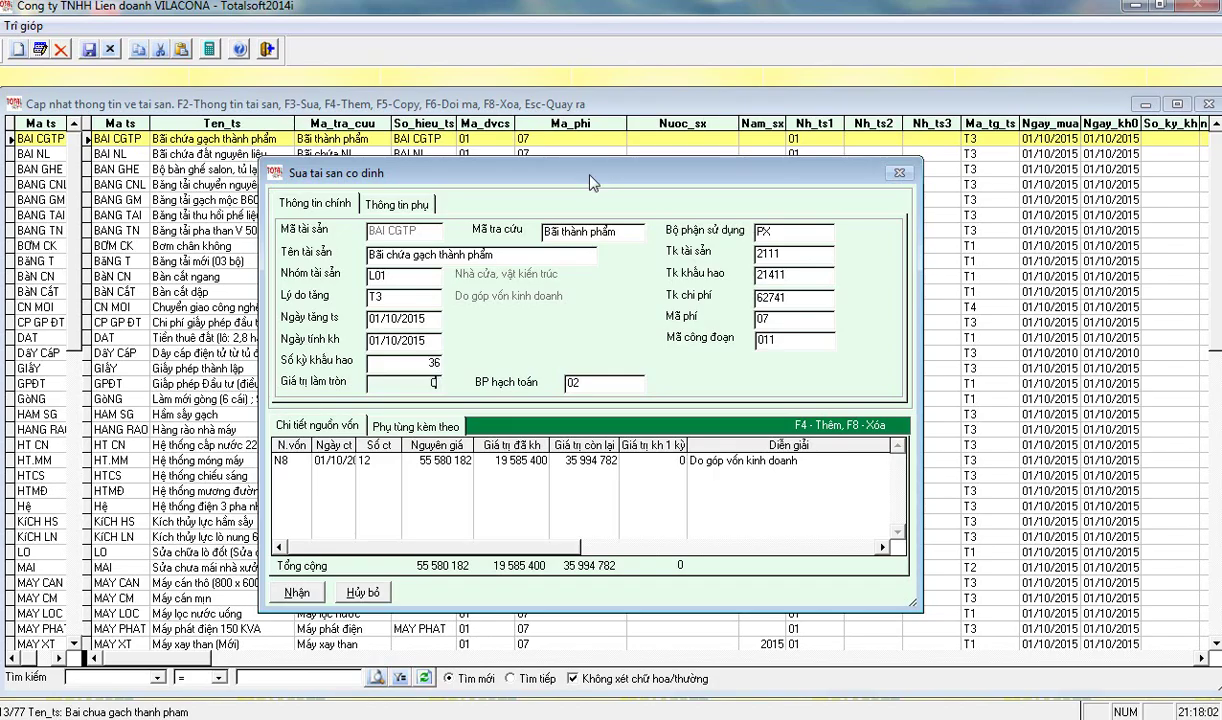
{"action": "key", "text": "Return"}
{"action": "key", "text": "Return"}
{"action": "key", "text": "Return"}
{"action": "key", "text": "Return"}
{"action": "key", "text": "Return"}
{"action": "key", "text": "Return"}
{"action": "key", "text": "Return"}
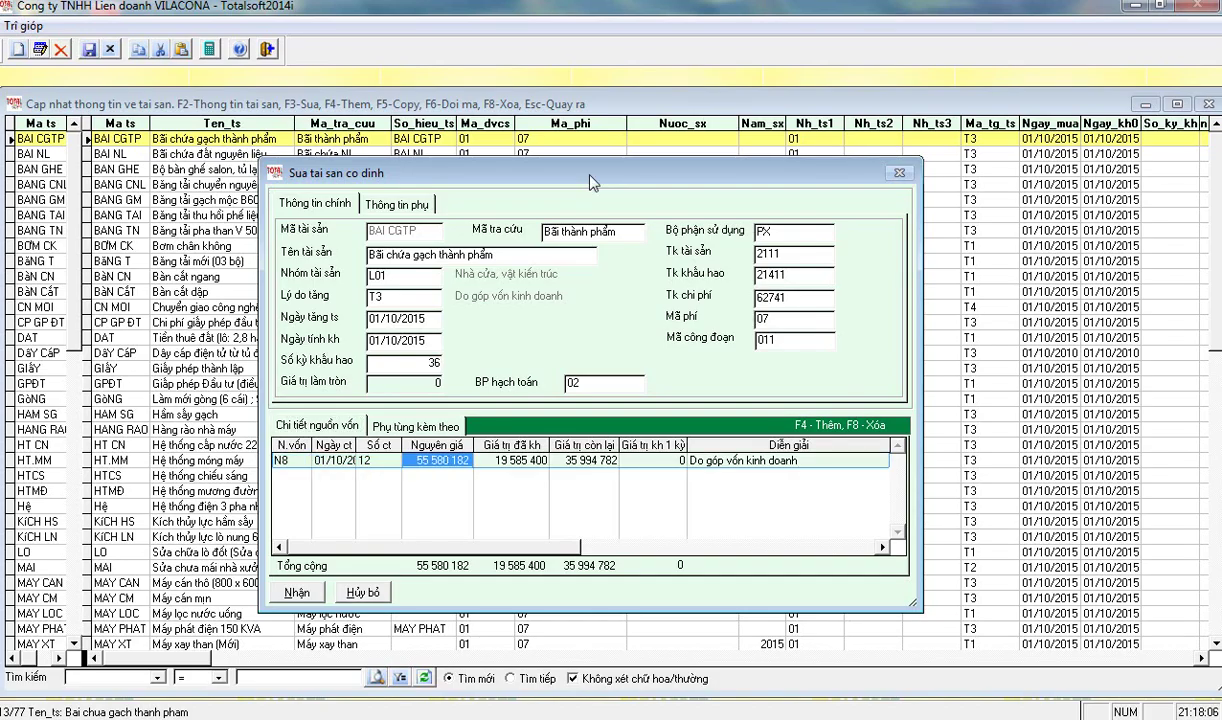
{"action": "key", "text": "Return"}
{"action": "key", "text": "Return"}
{"action": "key", "text": "Return"}
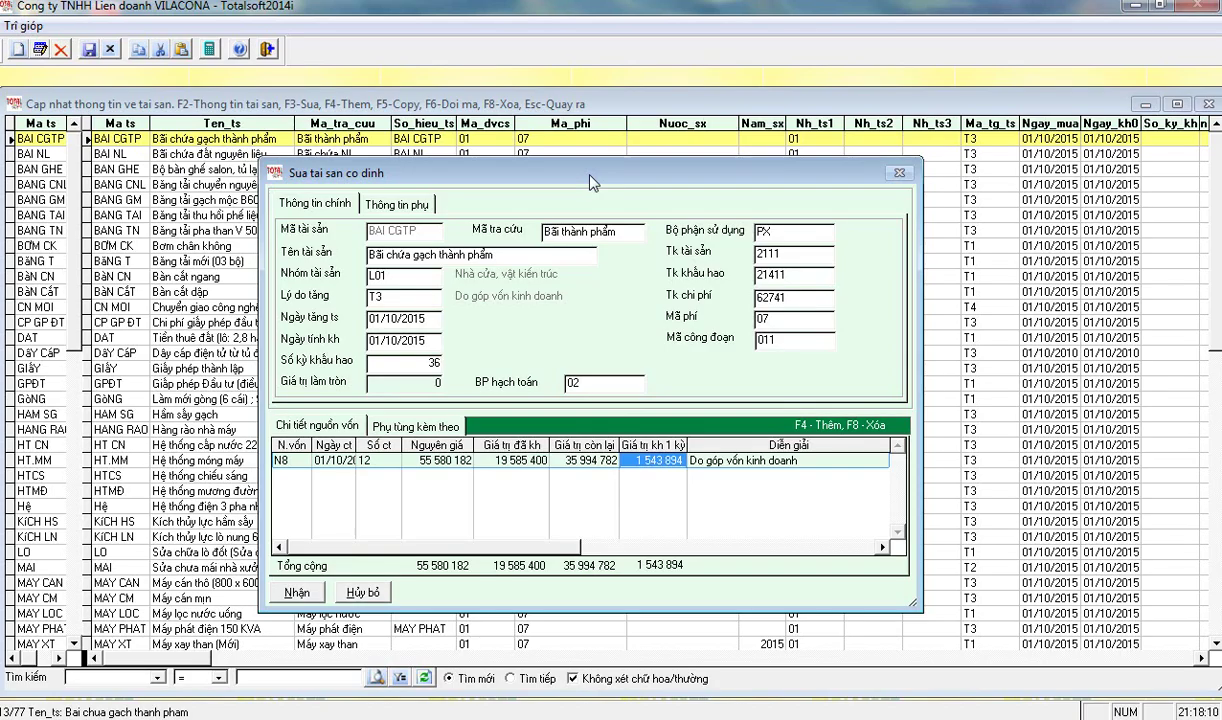
{"action": "left_click", "coordinate": [297, 594]}
- Give asset BAI NL 36 depreciation periods and work-stage code 011, then save
{"action": "key", "text": "Down"}
{"action": "key", "text": "F3"}
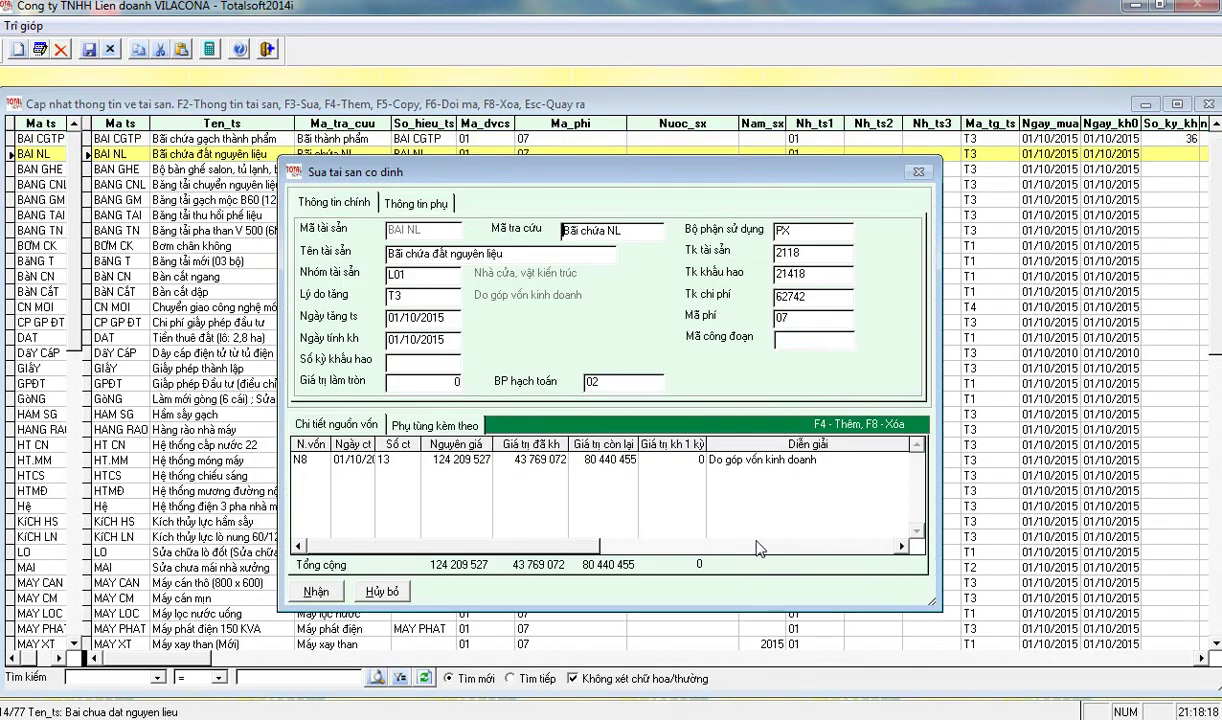
{"action": "left_click", "coordinate": [446, 362]}
{"action": "type", "text": "36"}
{"action": "key", "text": "Return"}
{"action": "key", "text": "Return"}
{"action": "key", "text": "Return"}
{"action": "key", "text": "Return"}
{"action": "key", "text": "Return"}
{"action": "key", "text": "Return"}
{"action": "key", "text": "Return"}
{"action": "key", "text": "Return"}
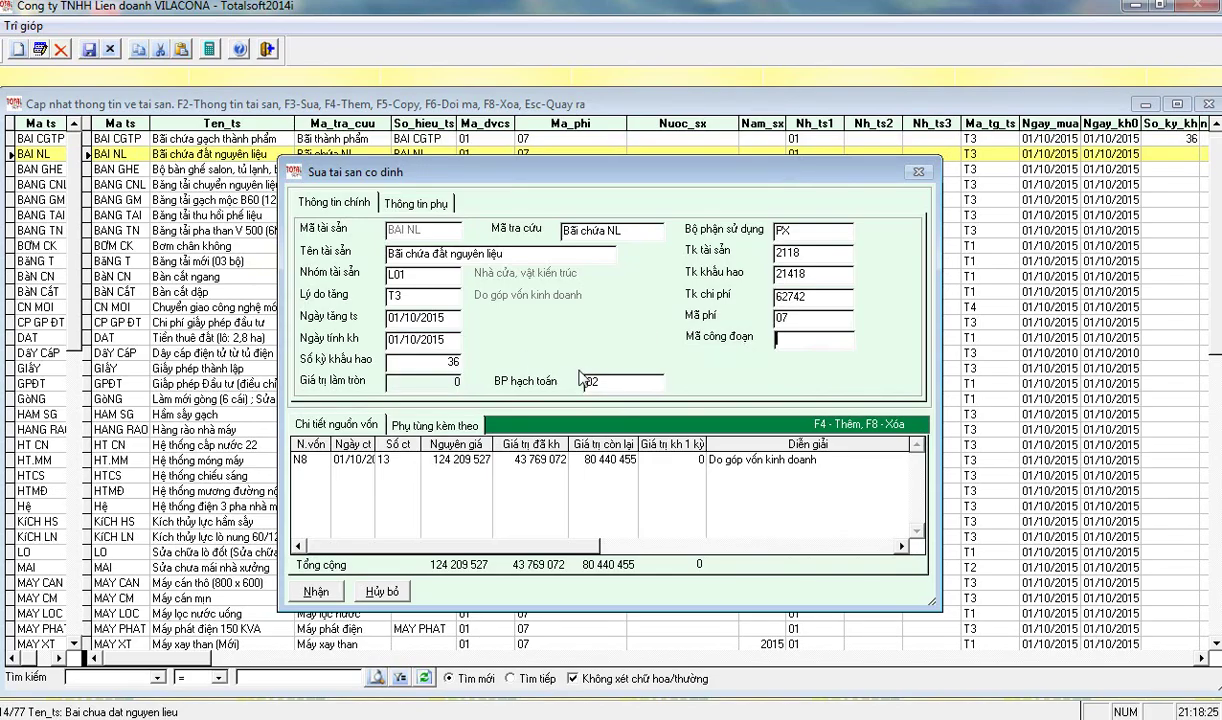
{"action": "type", "text": "011"}
{"action": "key", "text": "Return"}
{"action": "key", "text": "Return"}
{"action": "key", "text": "Return"}
{"action": "key", "text": "Return"}
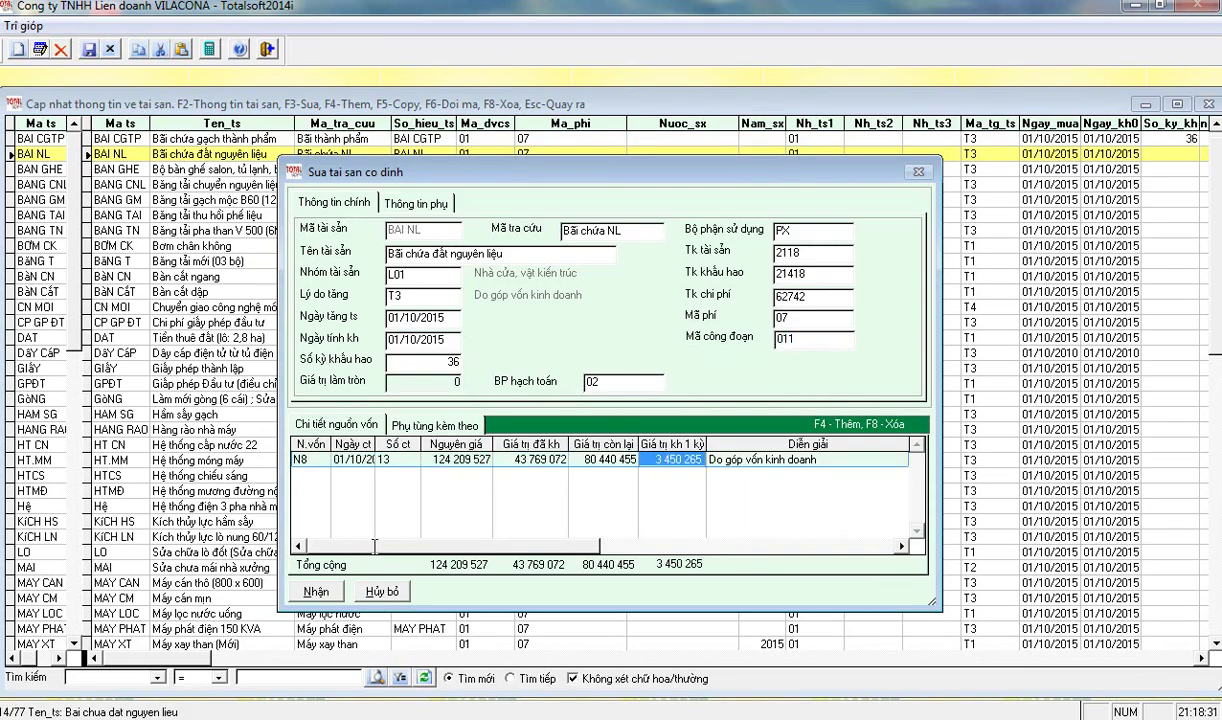
{"action": "left_click", "coordinate": [314, 591]}
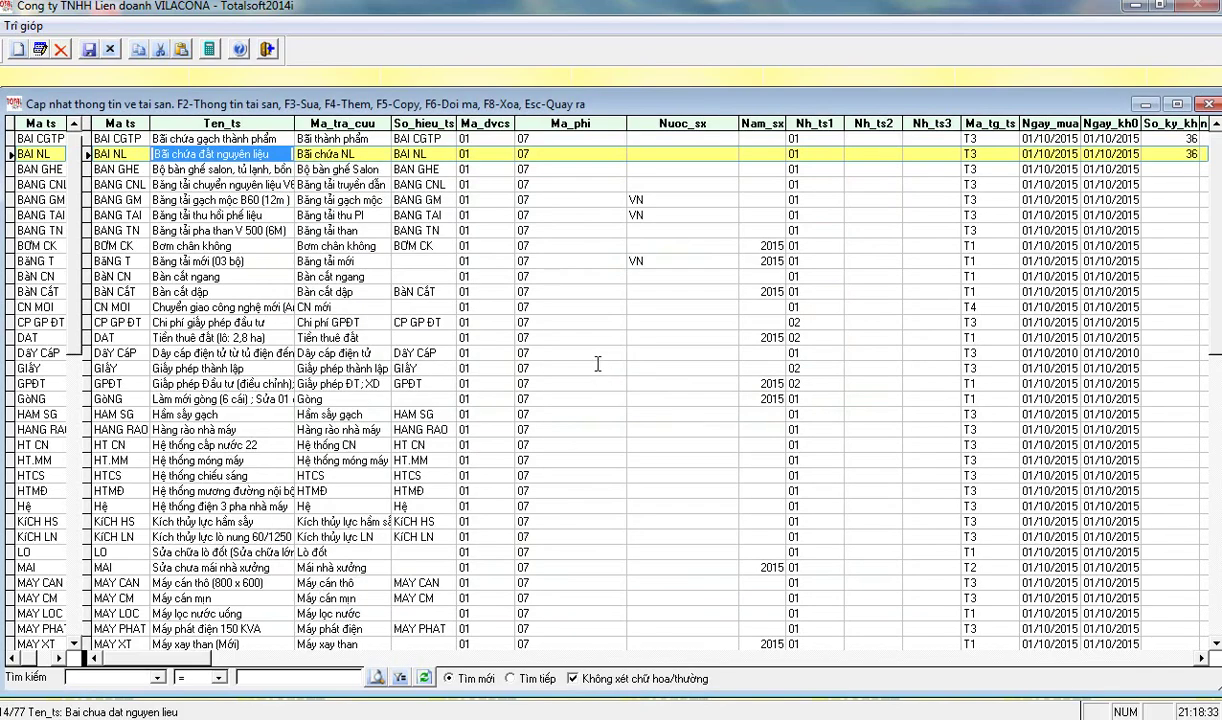
{"action": "key", "text": "Escape"}
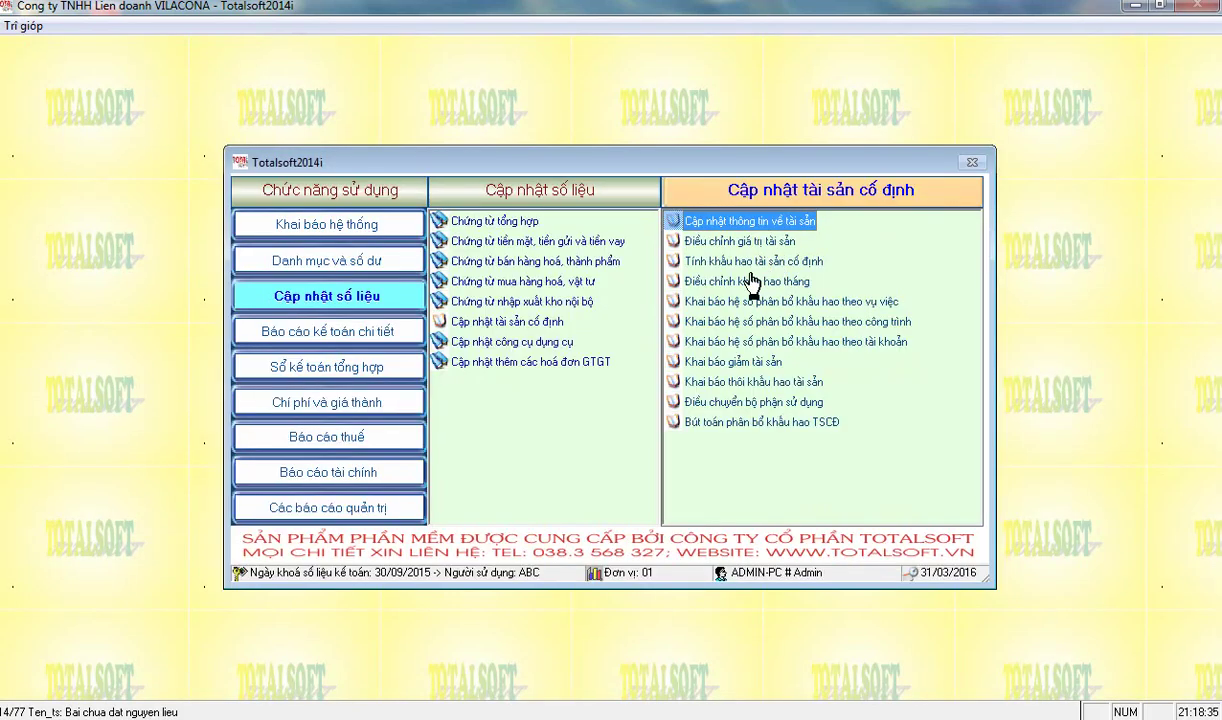
- Run the fixed-asset depreciation calculation with year 2014
{"action": "left_click", "coordinate": [750, 263]}
{"action": "key", "text": "Return"}
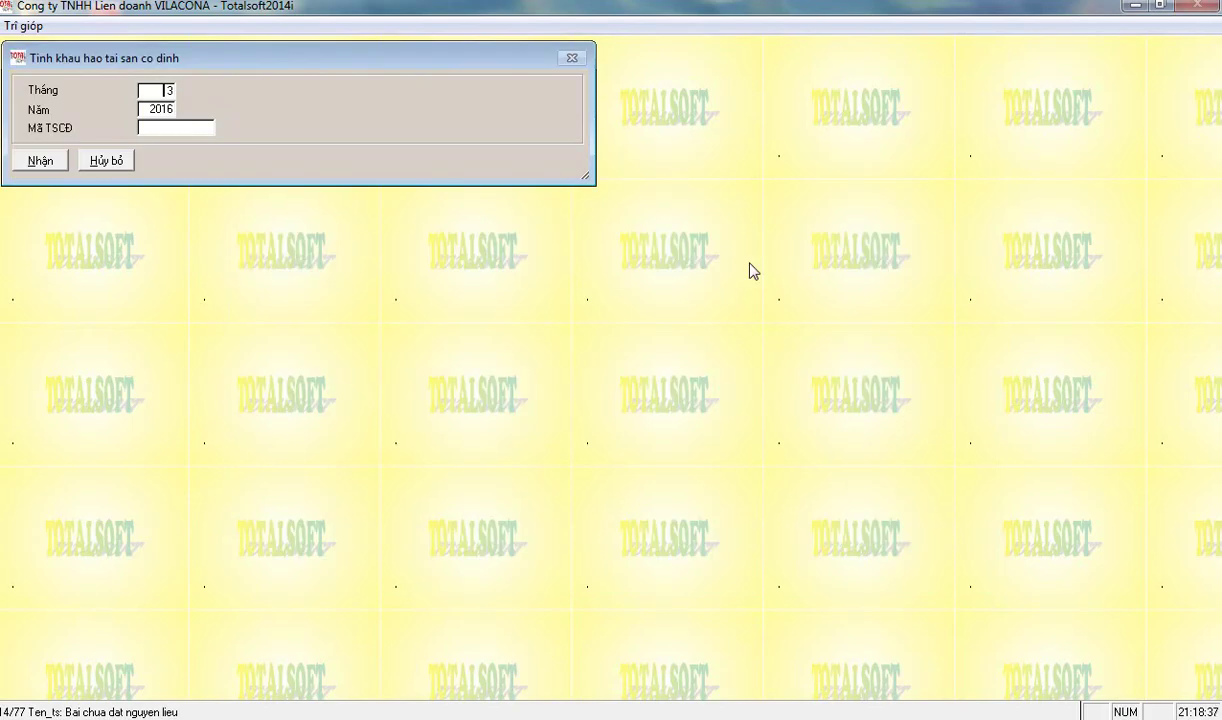
{"action": "key", "text": "Return"}
{"action": "type", "text": "2014"}
{"action": "key", "text": "Return"}
{"action": "key", "text": "Return"}
{"action": "key", "text": "Return"}
- Start depreciation allocation entry creation with year 2015 after dismissing the completion message
{"action": "key", "text": "Return"}
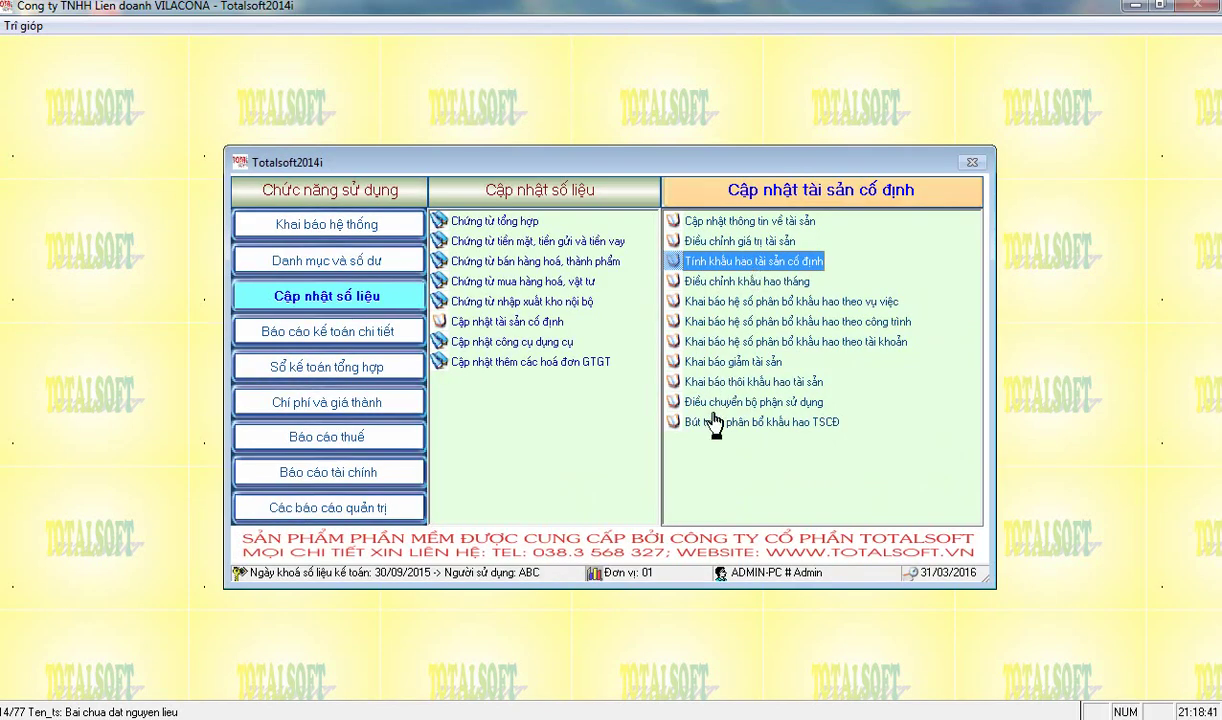
{"action": "double_click", "coordinate": [714, 425]}
{"action": "key", "text": "Return"}
{"action": "type", "text": "2015"}
{"action": "key", "text": "Return"}
{"action": "key", "text": "Return"}
{"action": "key", "text": "Return"}
{"action": "key", "text": "Return"}
{"action": "key", "text": "Return"}
{"action": "key", "text": "Return"}
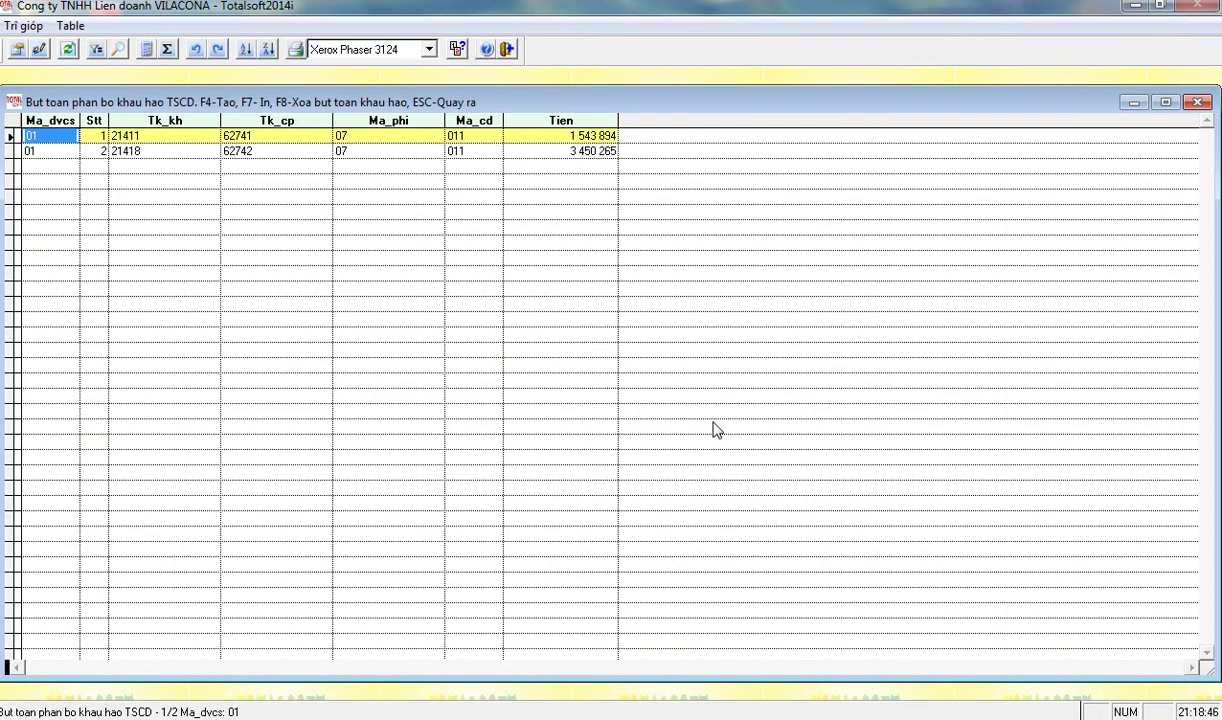
- Review both allocation entries' work codes, cost codes and amounts 1 543 894 and 3 450 265
{"action": "key", "text": "Return"}
{"action": "key", "text": "Return"}
{"action": "key", "text": "Return"}
{"action": "key", "text": "Return"}
{"action": "key", "text": "Return"}
{"action": "key", "text": "Down"}
{"action": "key", "text": "Up"}
{"action": "key", "text": "Down"}
{"action": "key", "text": "Up"}
{"action": "key", "text": "Return"}
{"action": "key", "text": "Down"}
{"action": "key", "text": "Up"}
{"action": "key", "text": "Down"}
{"action": "key", "text": "Up"}
{"action": "key", "text": "Down"}
{"action": "key", "text": "Left"}
{"action": "key", "text": "Left"}
{"action": "key", "text": "Right"}
{"action": "key", "text": "Right"}
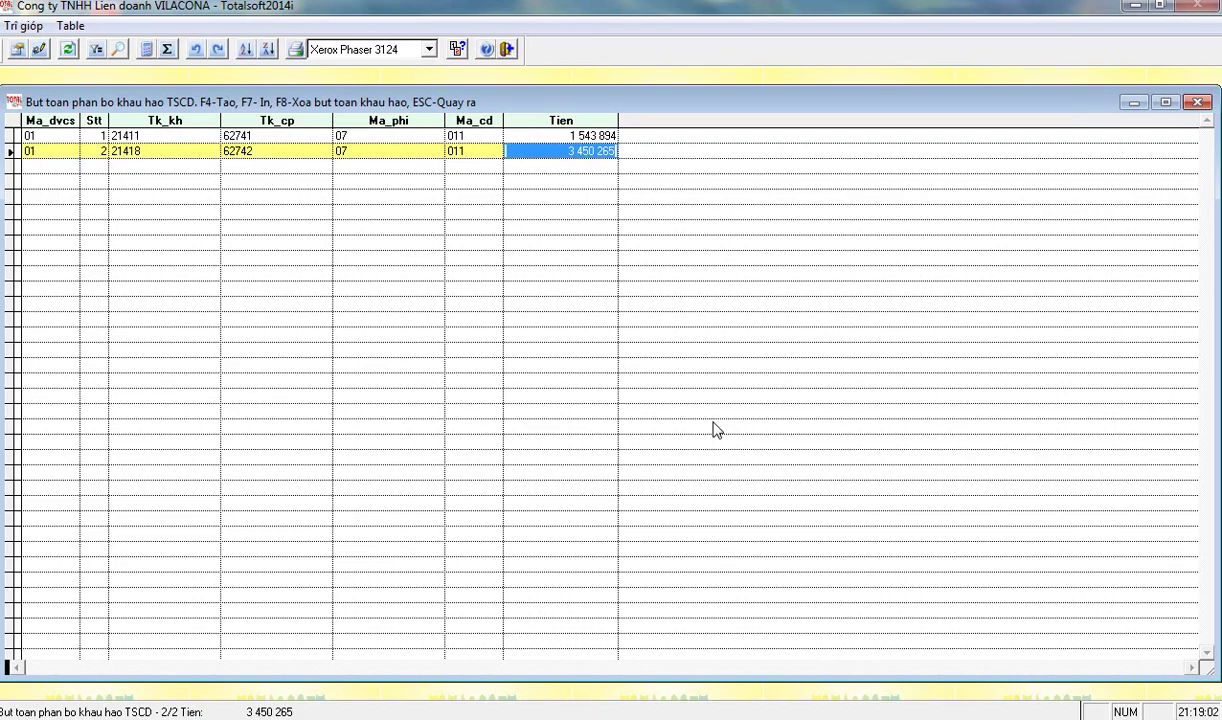
- Regenerate the month's entries and check accounts 21411→62741 and 21418→62742 on both rows
{"action": "key", "text": "Return"}
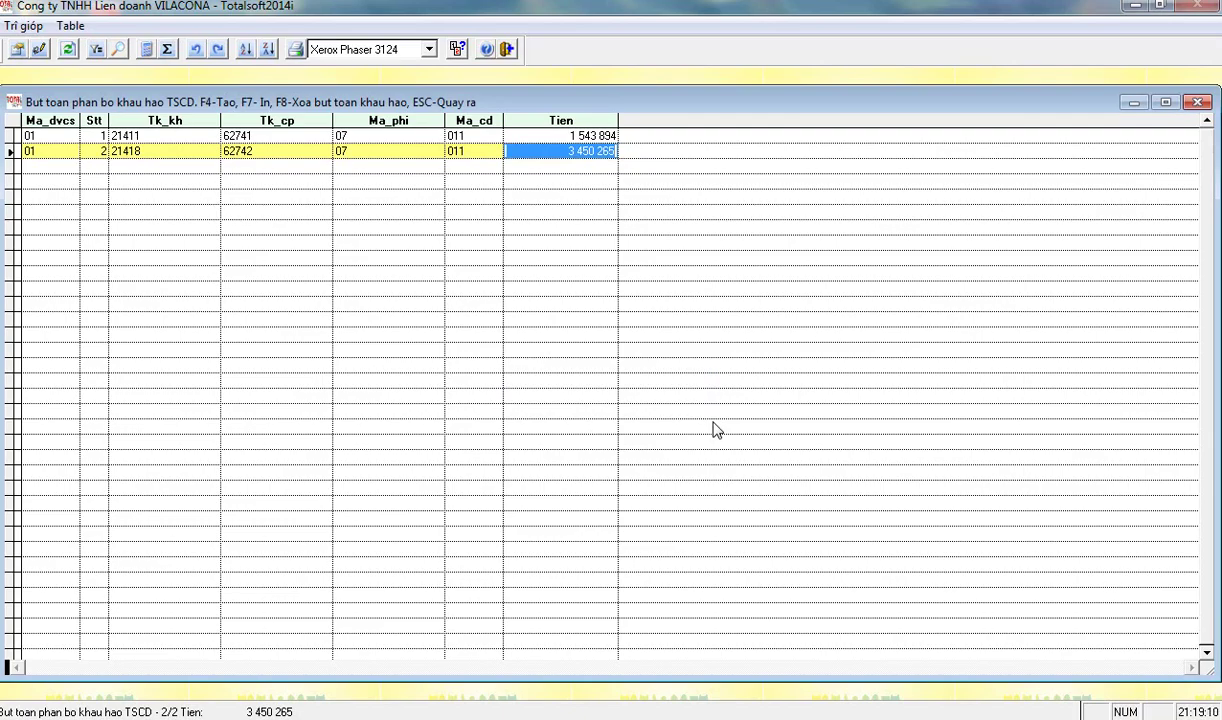
{"action": "key", "text": "Left"}
{"action": "key", "text": "Left"}
{"action": "key", "text": "Left"}
{"action": "key", "text": "Up"}
{"action": "key", "text": "Down"}
{"action": "key", "text": "Up"}
{"action": "key", "text": "Left"}
{"action": "key", "text": "Down"}
{"action": "key", "text": "Up"}
{"action": "key", "text": "Right"}
{"action": "key", "text": "Right"}
{"action": "key", "text": "Right"}
{"action": "key", "text": "Down"}
{"action": "key", "text": "Up"}
{"action": "key", "text": "Down"}
{"action": "key", "text": "Up"}
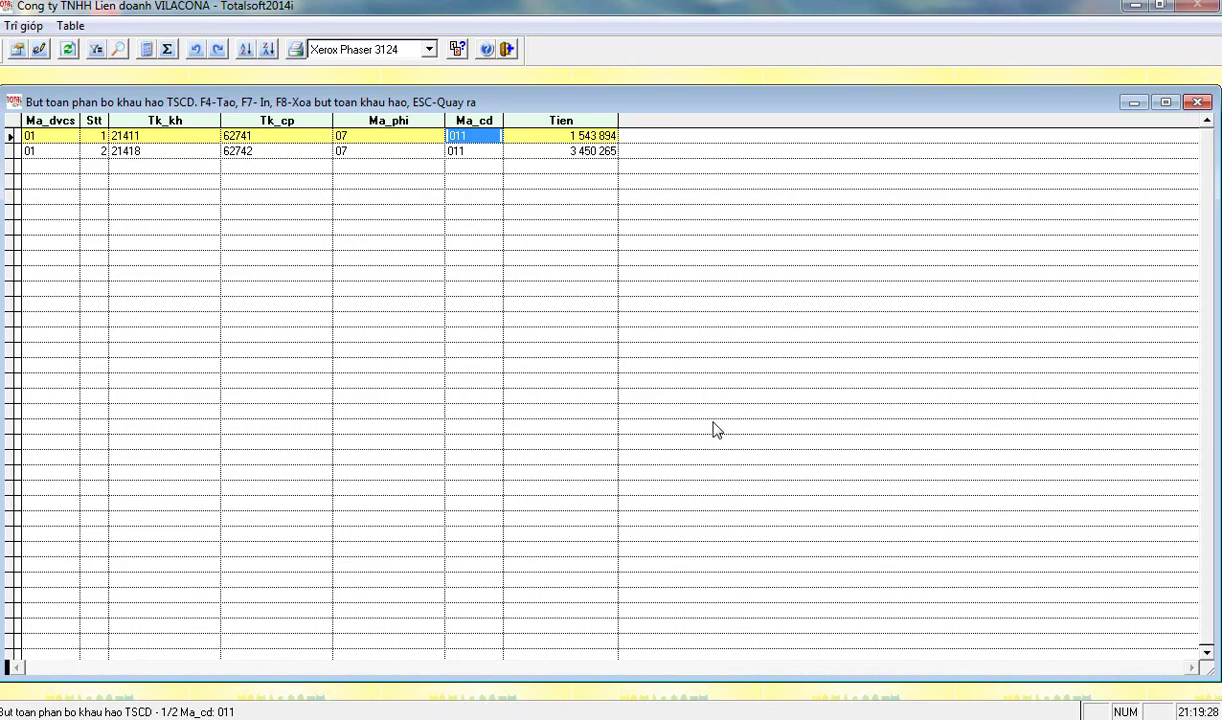
- Decline deleting October's allocation entries and close the entries list
{"action": "key", "text": "F8"}
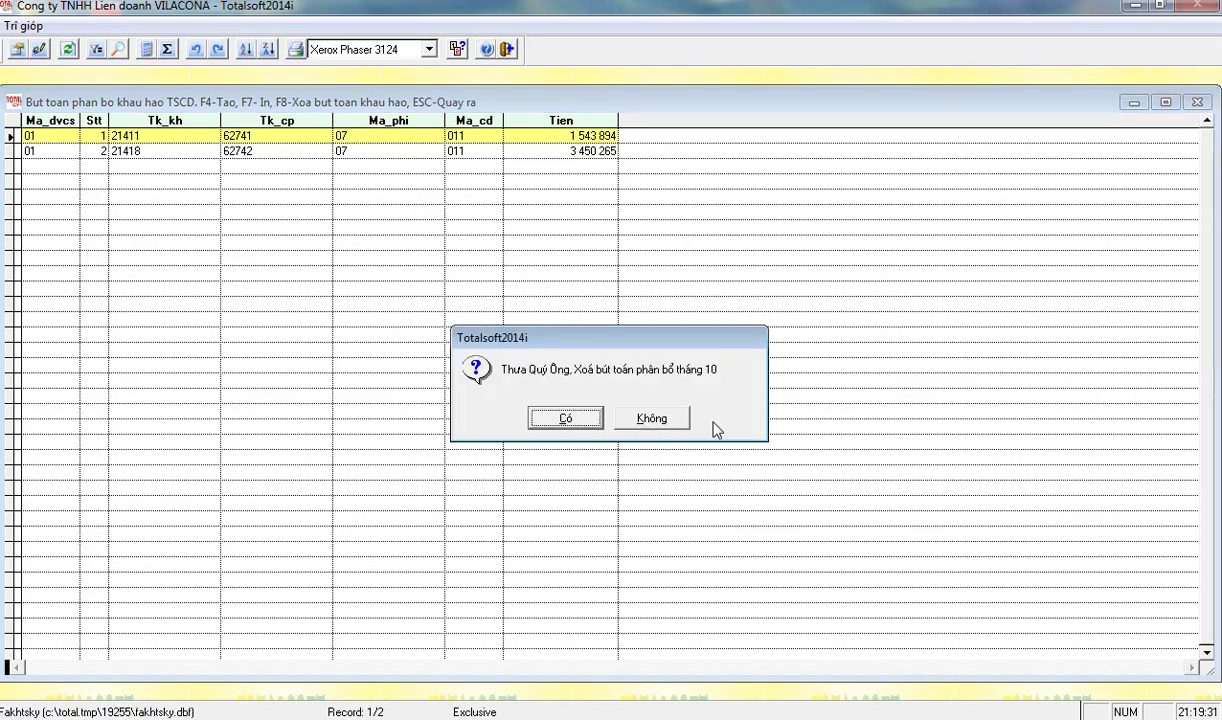
{"action": "key", "text": "Right"}
{"action": "key", "text": "Return"}
{"action": "key", "text": "Escape"}
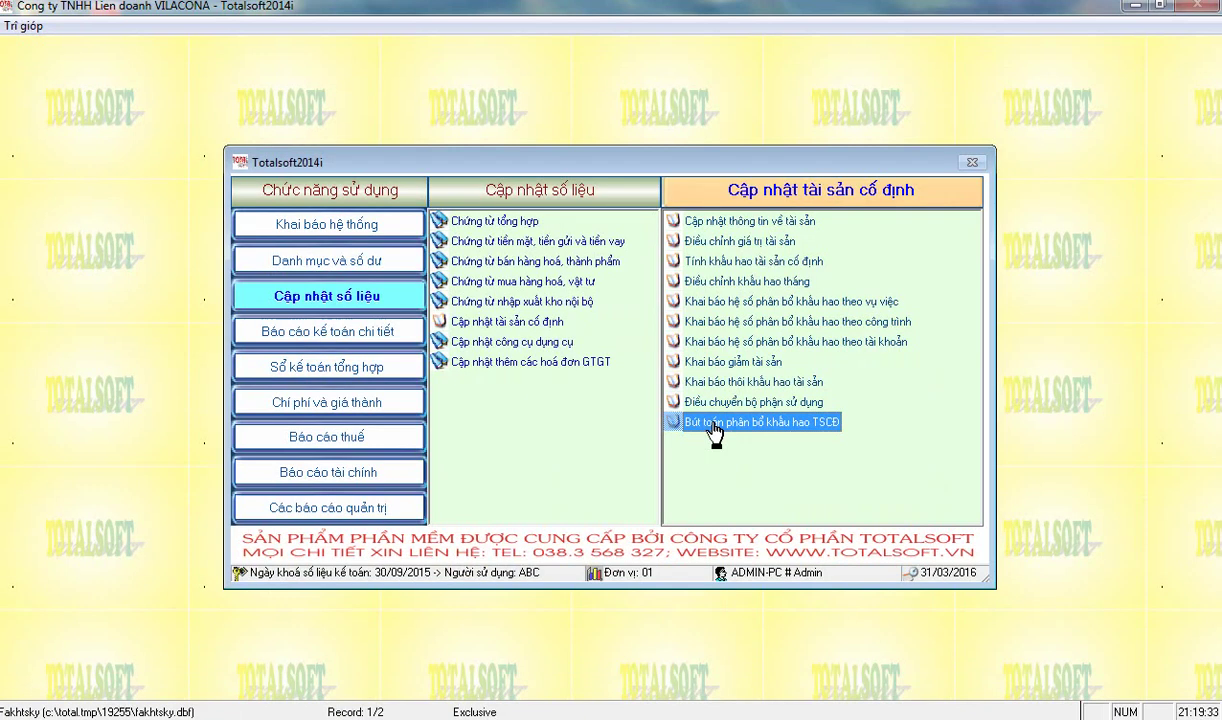
- Check the October 2015 trial balance credits: 1 543 894 on 21411, 3 450 265 on 21418
{"action": "left_click", "coordinate": [338, 465]}
{"action": "left_click", "coordinate": [760, 221]}
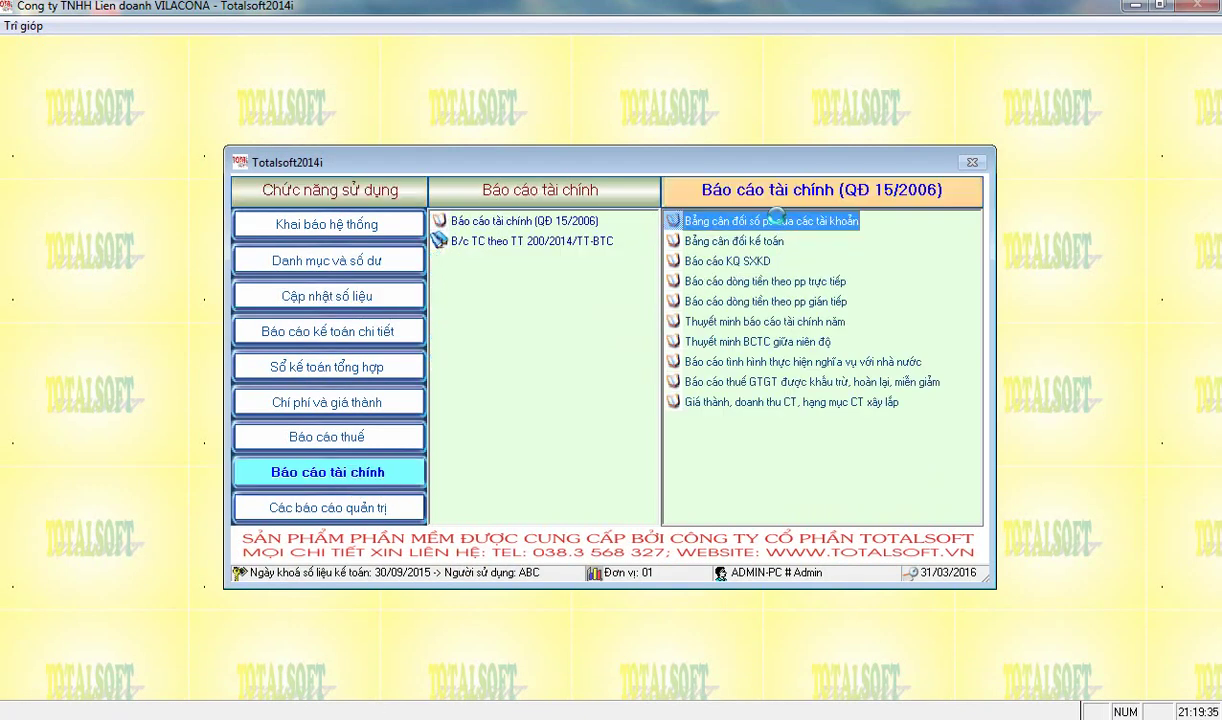
{"action": "key", "text": "Return"}
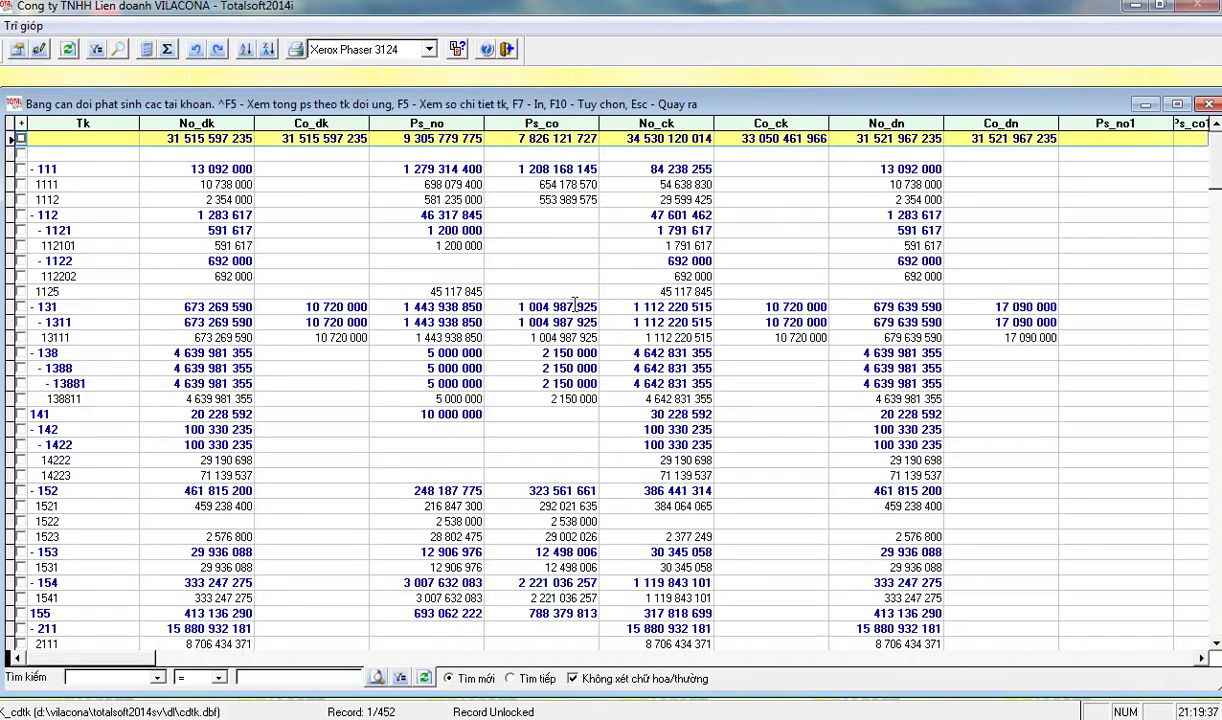
{"action": "scroll", "coordinate": [437, 485], "scroll_direction": "down", "scroll_amount": 6}
{"action": "scroll", "coordinate": [437, 485], "scroll_direction": "down", "scroll_amount": 2}
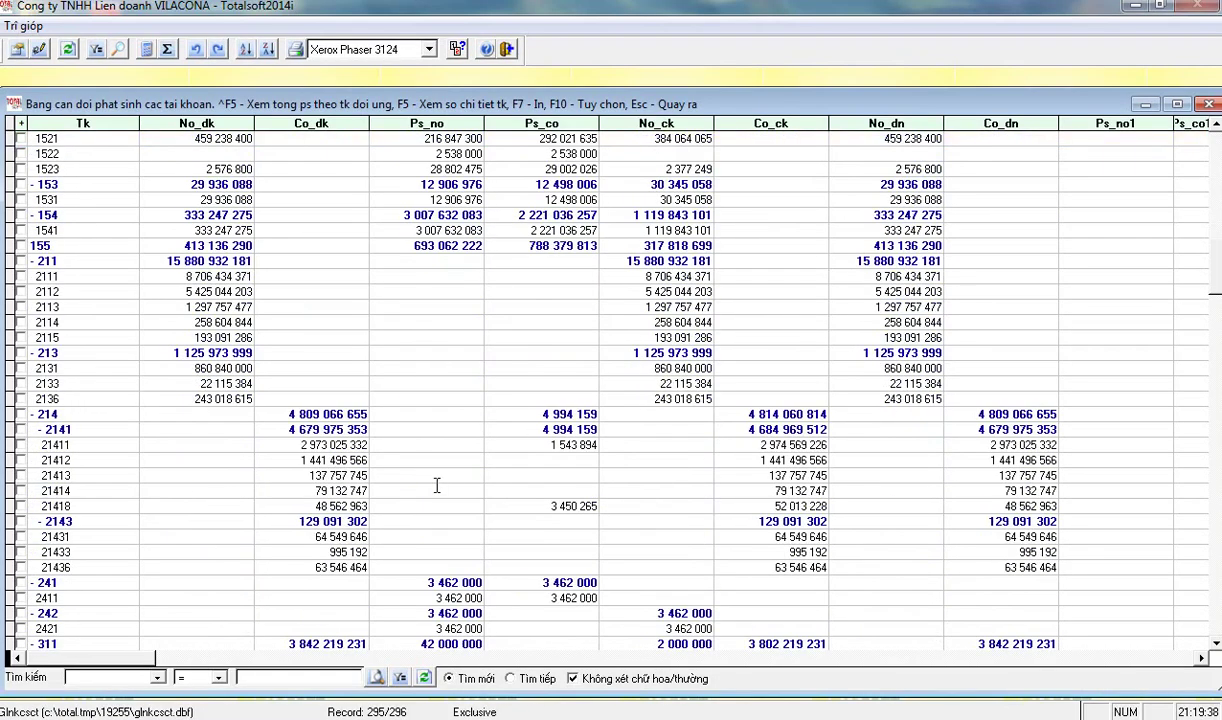
{"action": "left_click", "coordinate": [510, 506]}
{"action": "left_click", "coordinate": [520, 444]}
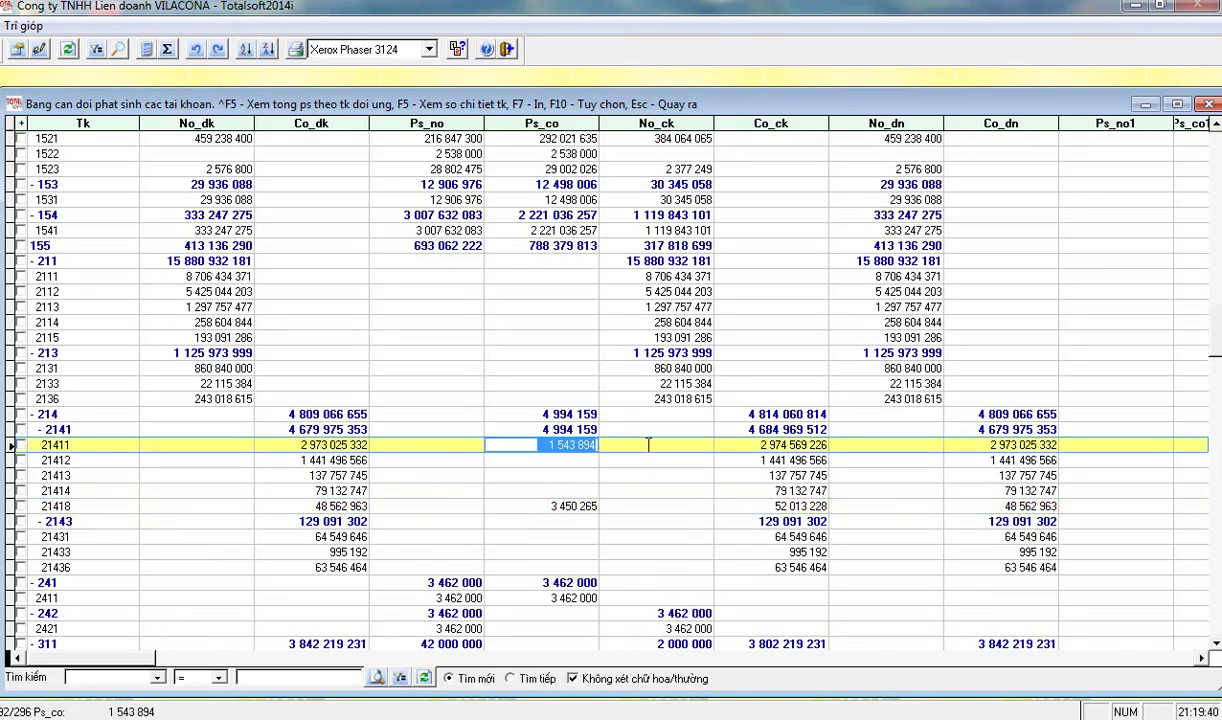
{"action": "key", "text": "Escape"}
{"action": "left_click", "coordinate": [380, 300]}
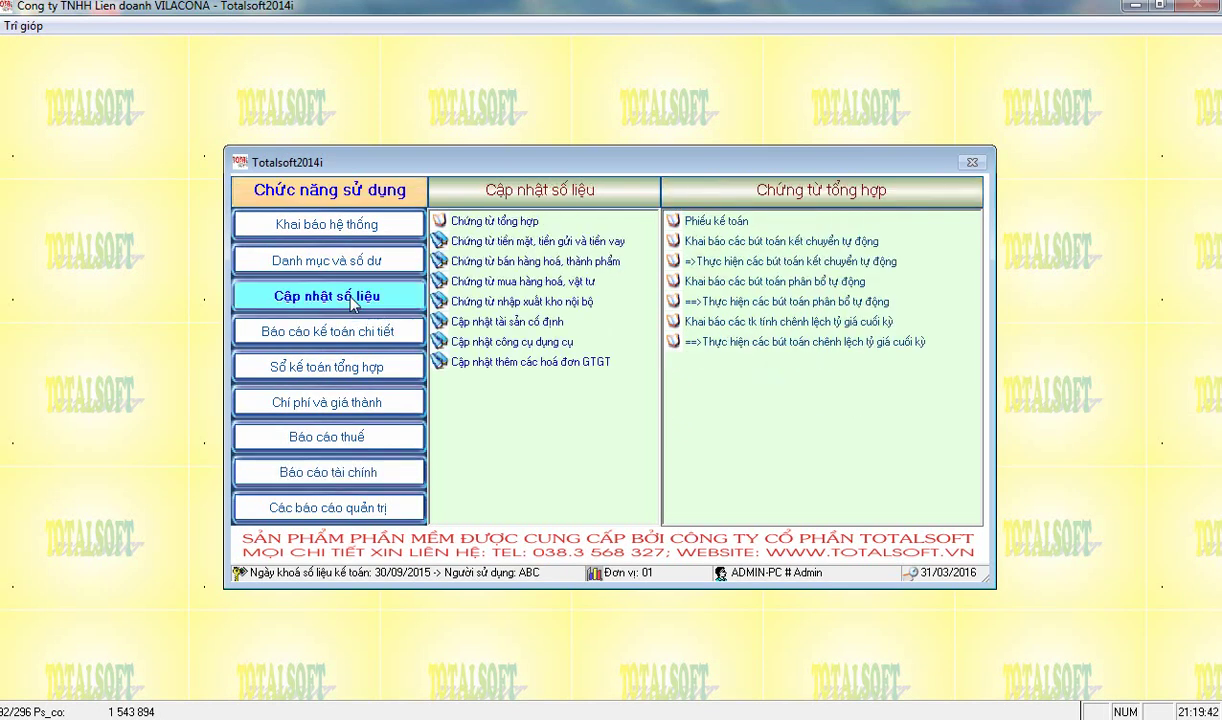
- Generate October's depreciation allocation entries and review the first entry's cost code
{"action": "mouse_move", "coordinate": [548, 322]}
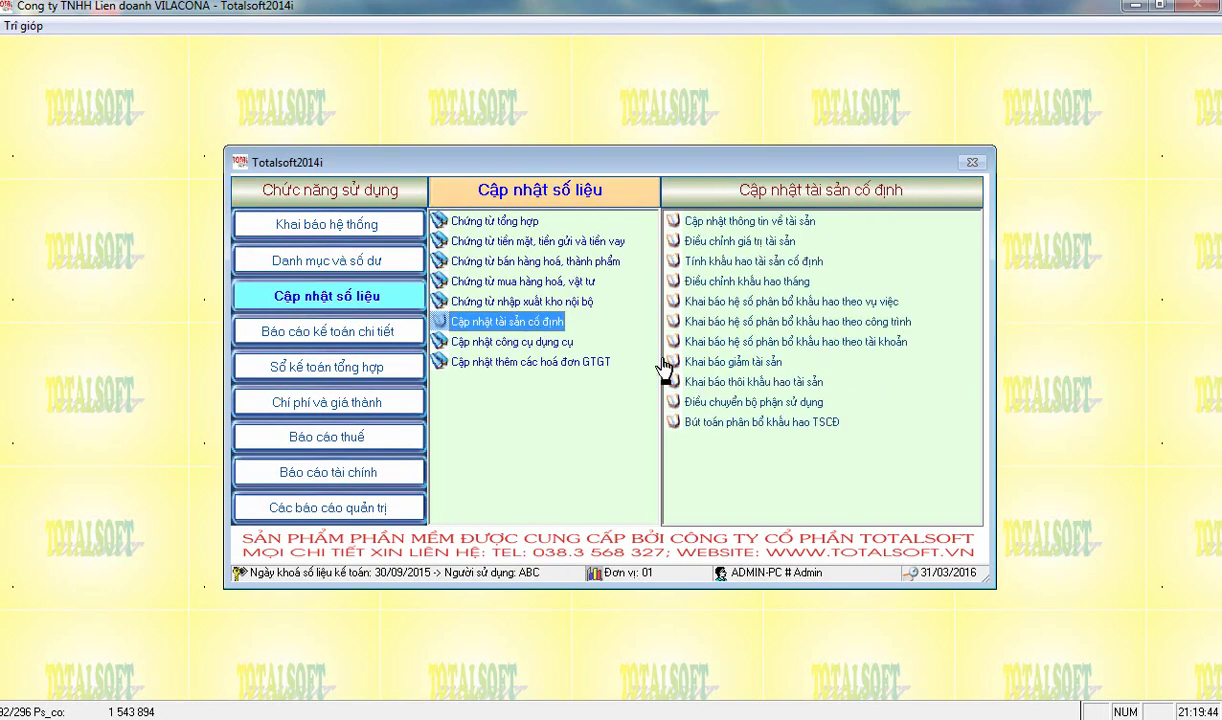
{"action": "left_click", "coordinate": [660, 432]}
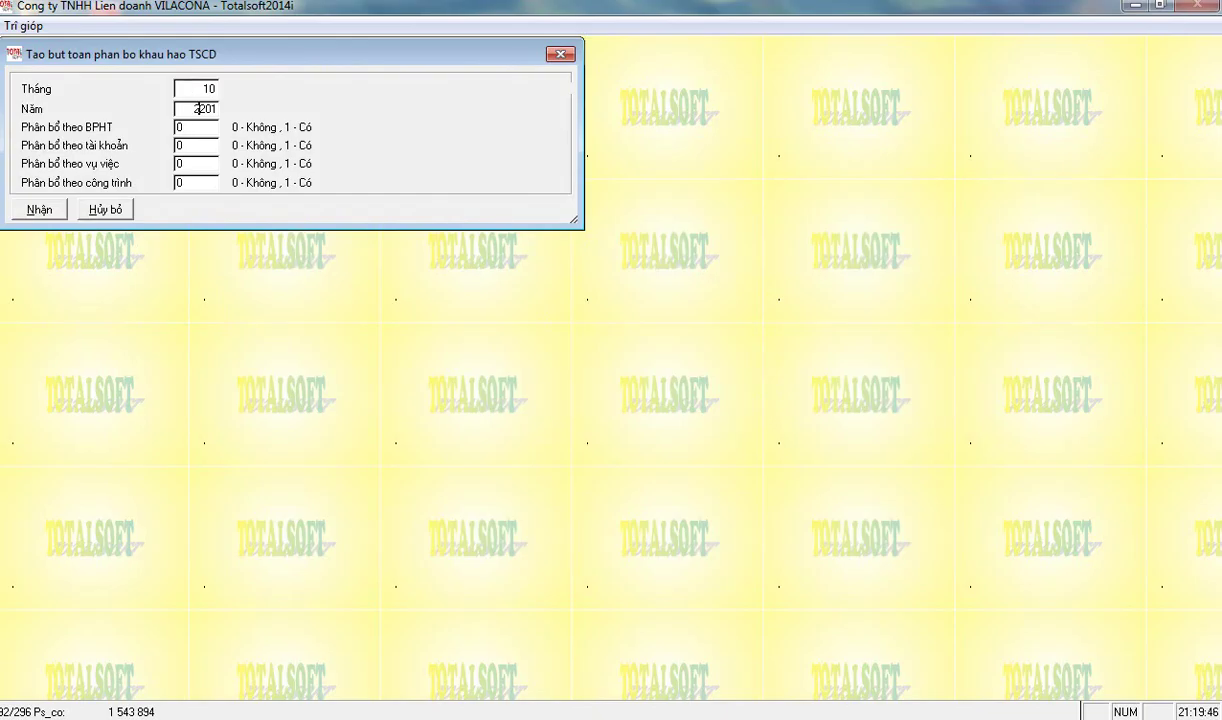
{"action": "type", "text": "2025"}
{"action": "key", "text": "Return"}
{"action": "key", "text": "Return"}
{"action": "key", "text": "Return"}
{"action": "key", "text": "Return"}
{"action": "key", "text": "Return"}
{"action": "key", "text": "Right"}
{"action": "key", "text": "Right"}
{"action": "key", "text": "Right"}
{"action": "key", "text": "Right"}
{"action": "key", "text": "Down"}
{"action": "key", "text": "Up"}
{"action": "key", "text": "Down"}
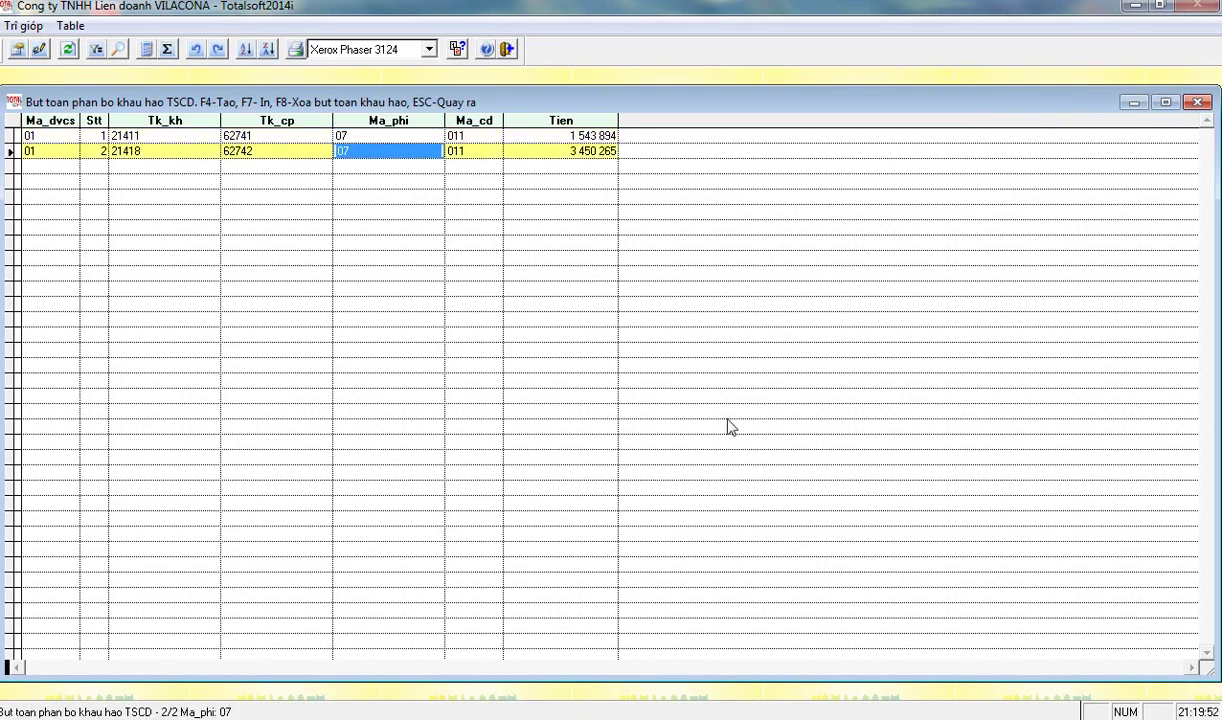
- Answer Yes to the prompt, compare the two entry rows, and close the entries list
{"action": "key", "text": "F4"}
{"action": "key", "text": "Left"}
{"action": "key", "text": "Return"}
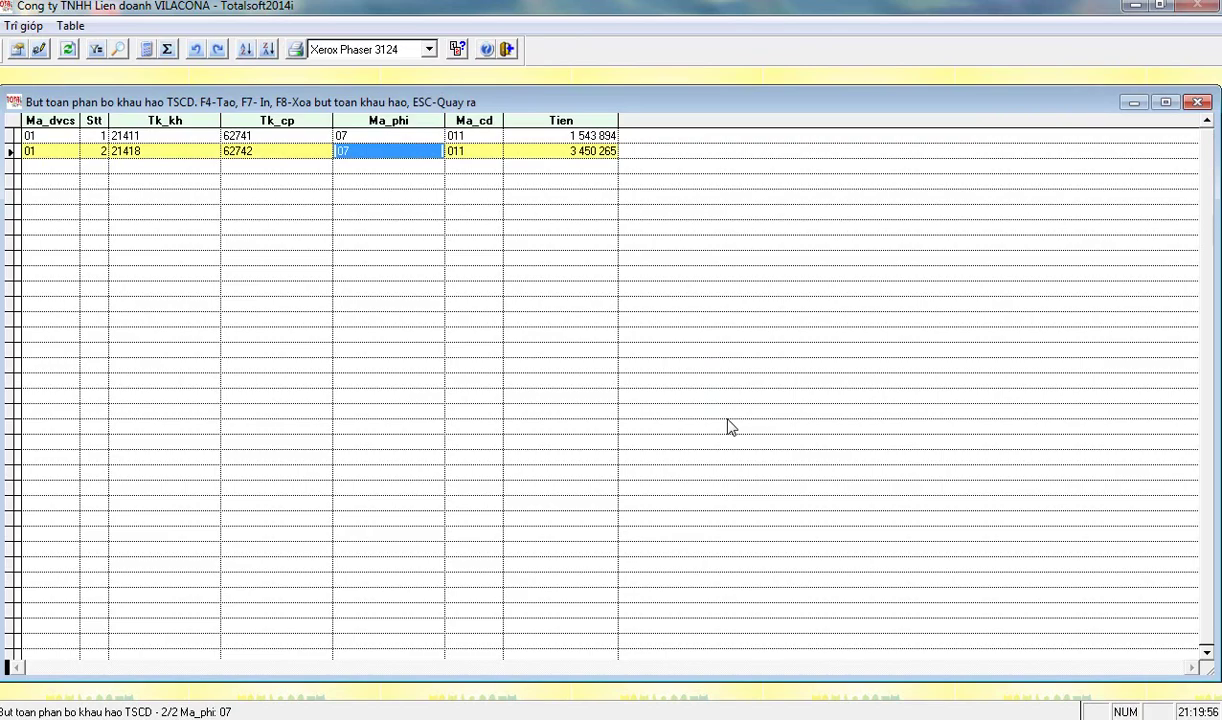
{"action": "key", "text": "Up"}
{"action": "key", "text": "Down"}
{"action": "key", "text": "Up"}
{"action": "key", "text": "Down"}
{"action": "key", "text": "Up"}
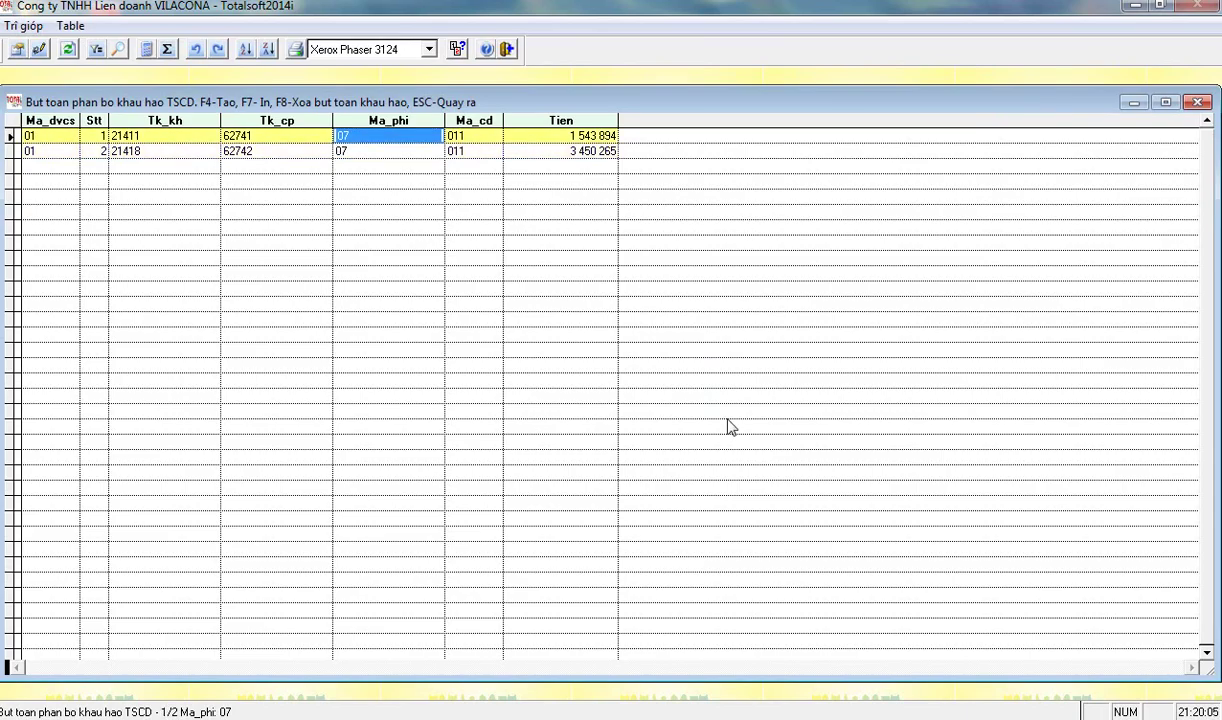
{"action": "key", "text": "Down"}
{"action": "key", "text": "Up"}
{"action": "key", "text": "Down"}
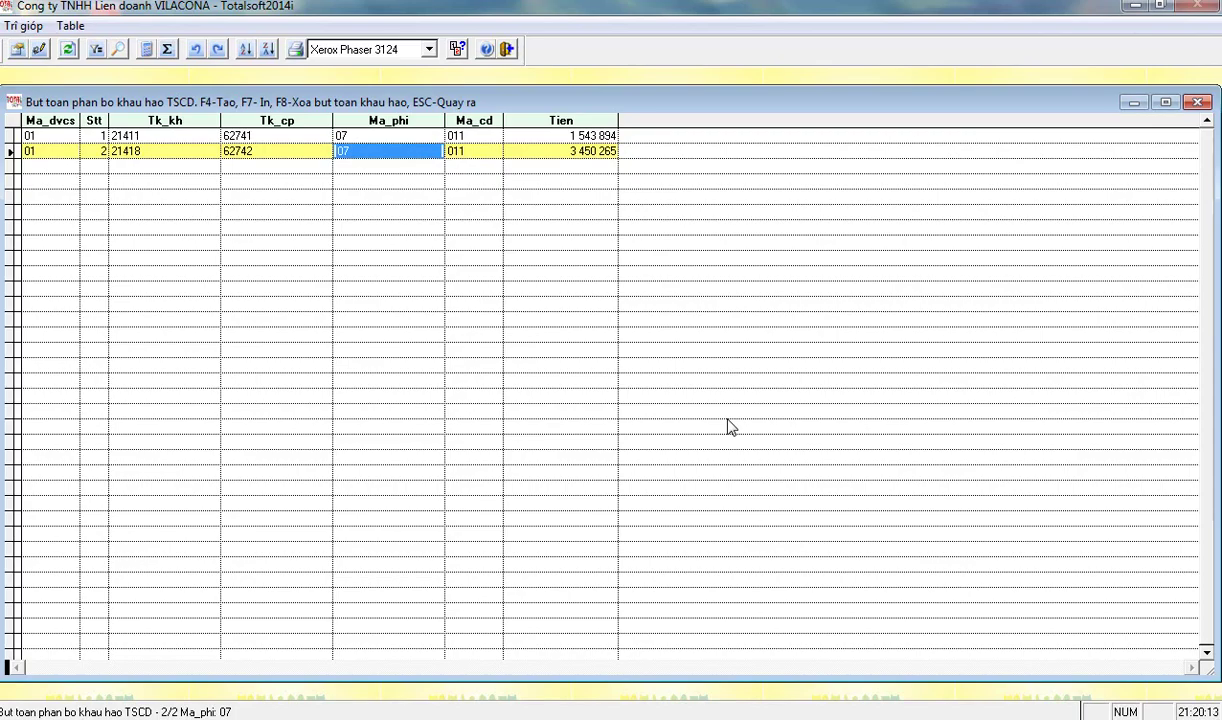
{"action": "key", "text": "Escape"}
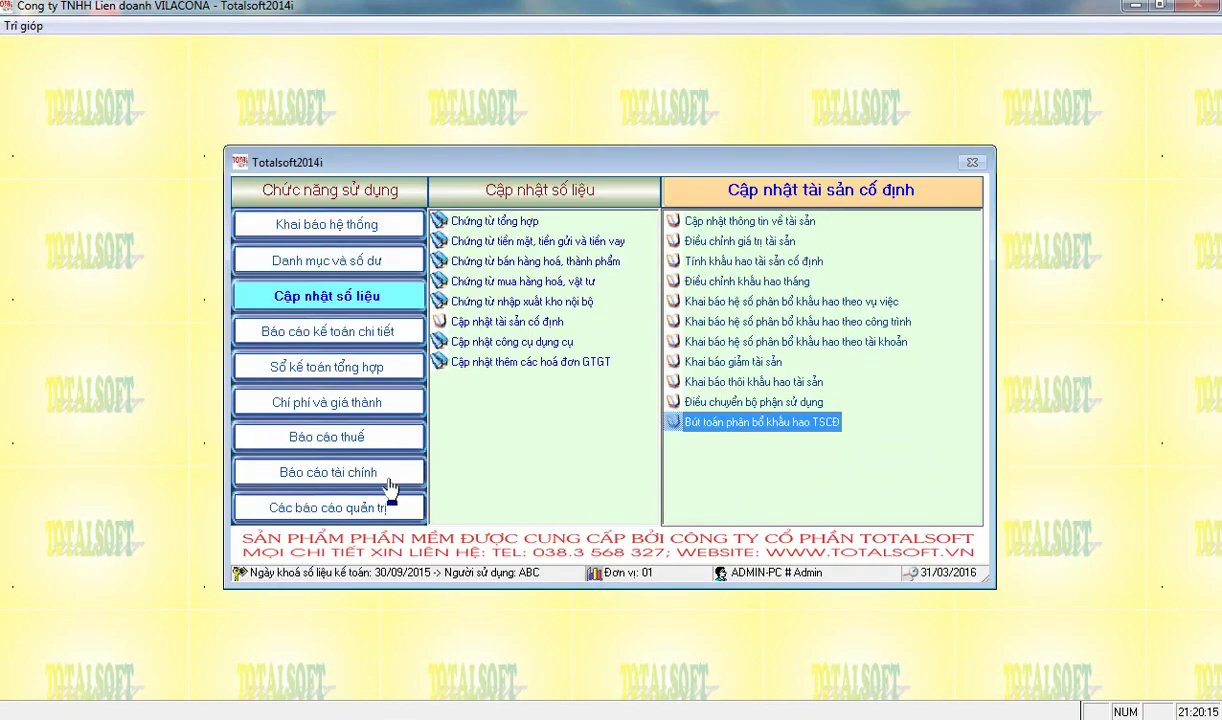
- Check the October 2015 turnover report's credits on depreciation accounts 21411 and 21418
{"action": "left_click", "coordinate": [380, 470]}
{"action": "left_click", "coordinate": [712, 218]}
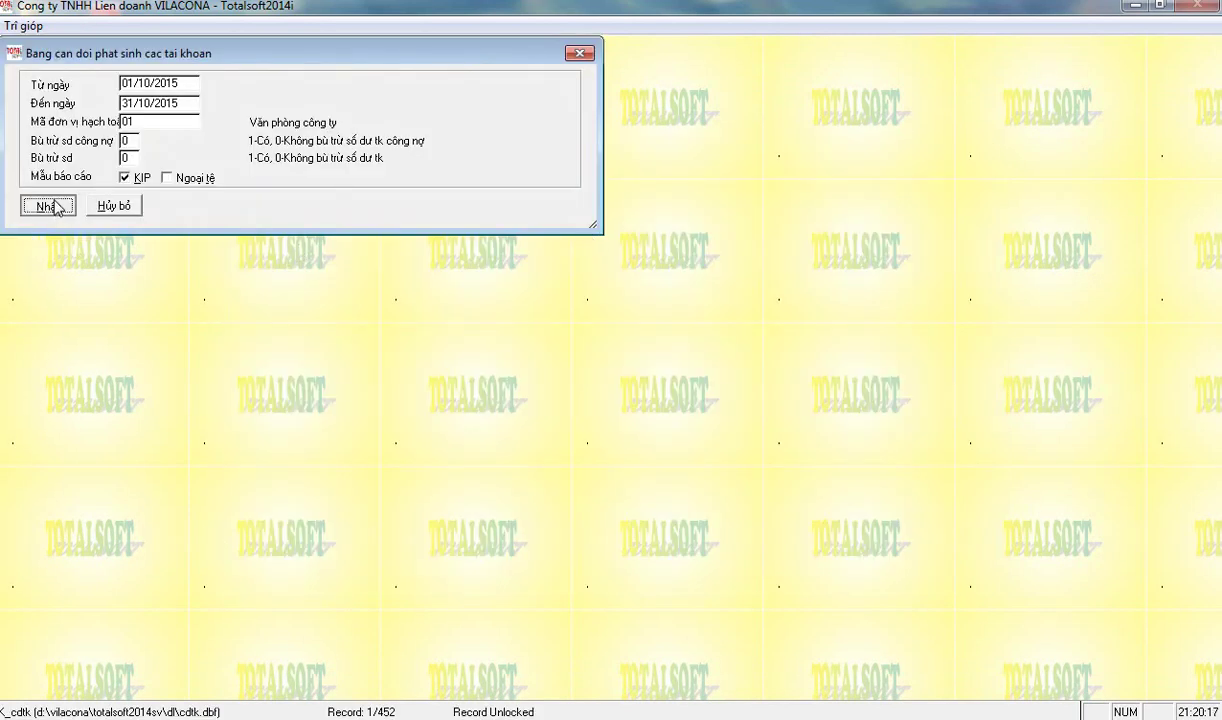
{"action": "left_click", "coordinate": [47, 205]}
{"action": "scroll", "coordinate": [339, 404], "scroll_direction": "down", "scroll_amount": 3}
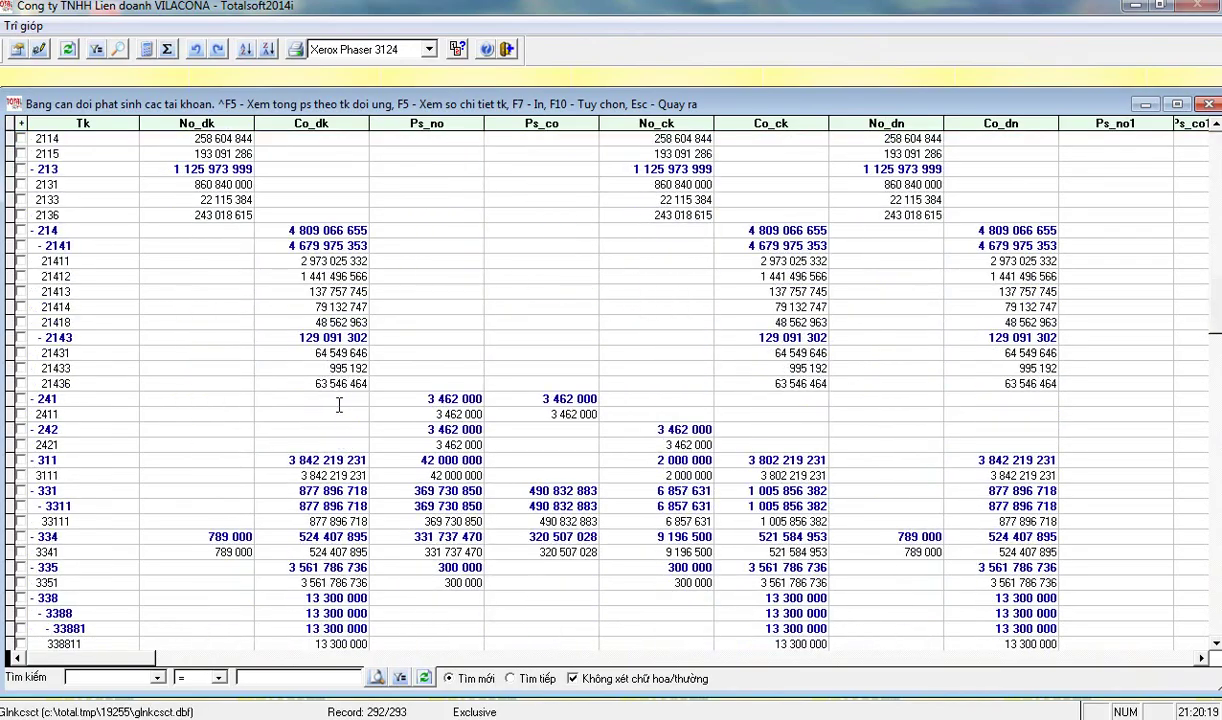
{"action": "left_click", "coordinate": [71, 242]}
{"action": "left_click", "coordinate": [524, 245]}
{"action": "key", "text": "Down"}
{"action": "key", "text": "Up"}
{"action": "key", "text": "Down"}
{"action": "key", "text": "Down"}
{"action": "key", "text": "Down"}
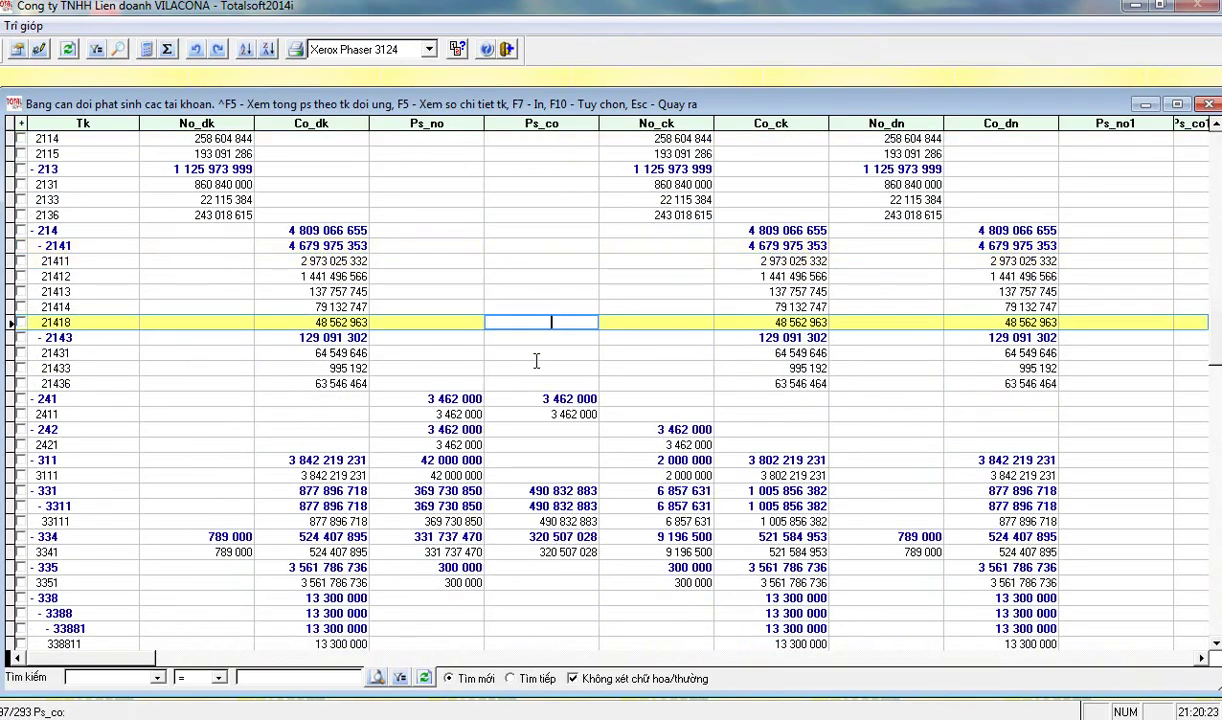
{"action": "key", "text": "Down"}
{"action": "key", "text": "Escape"}
- Regenerate October 2015's depreciation allocation entries and acknowledge the completion message
{"action": "left_click", "coordinate": [320, 296]}
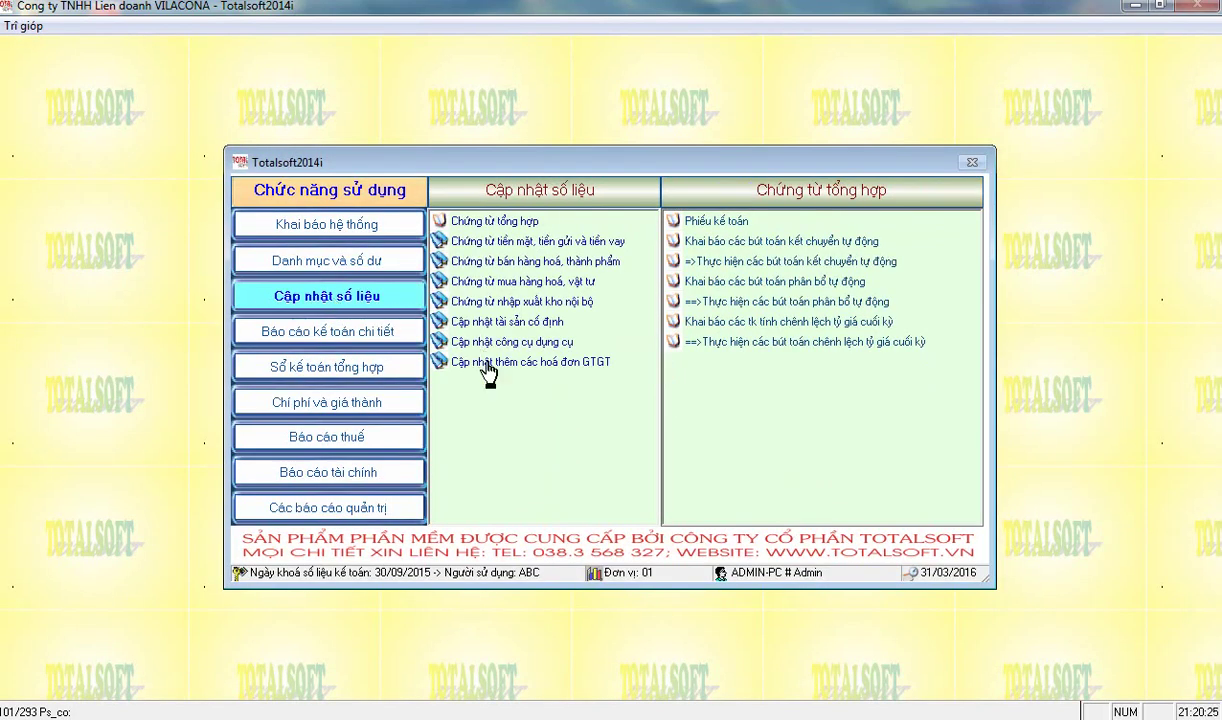
{"action": "left_click", "coordinate": [524, 322]}
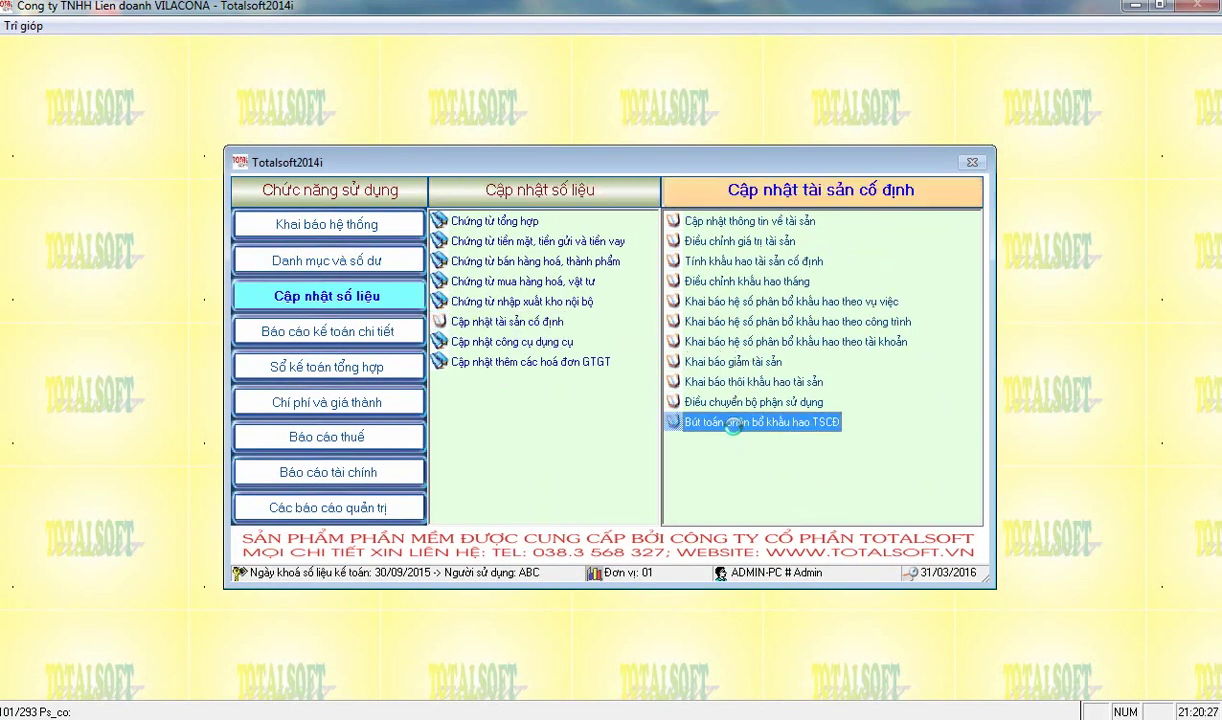
{"action": "left_click", "coordinate": [735, 430]}
{"action": "left_click", "coordinate": [212, 108]}
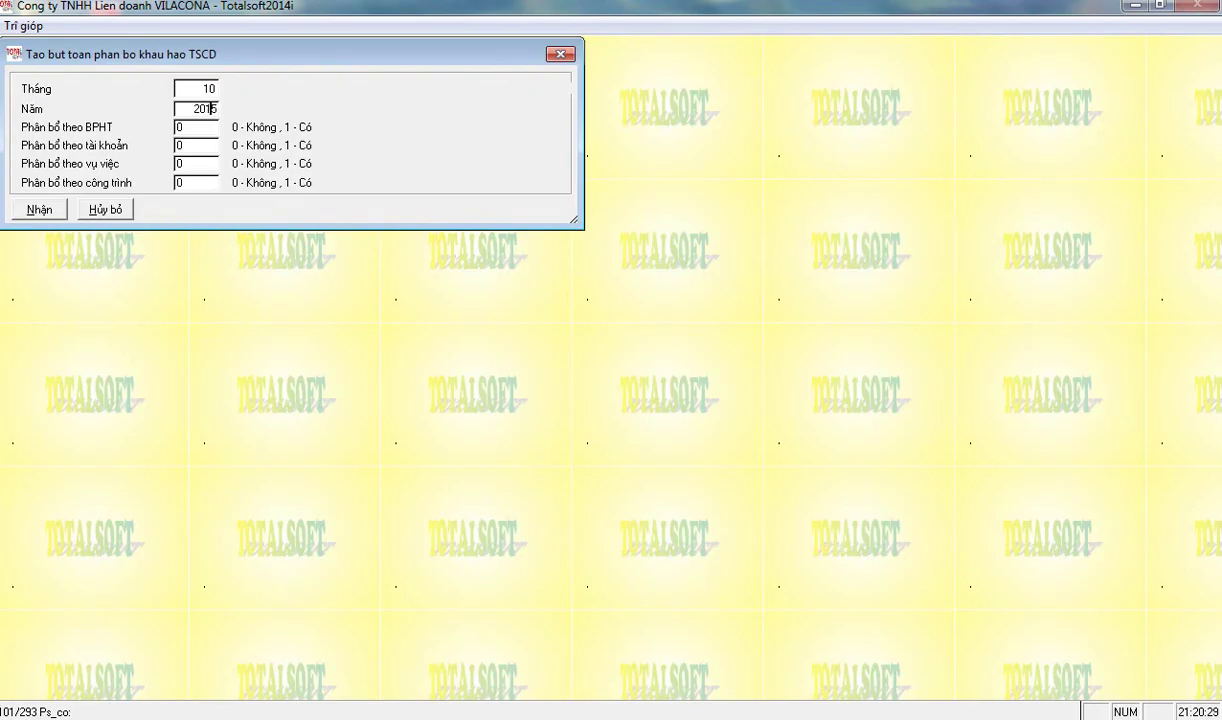
{"action": "key", "text": "alt+n"}
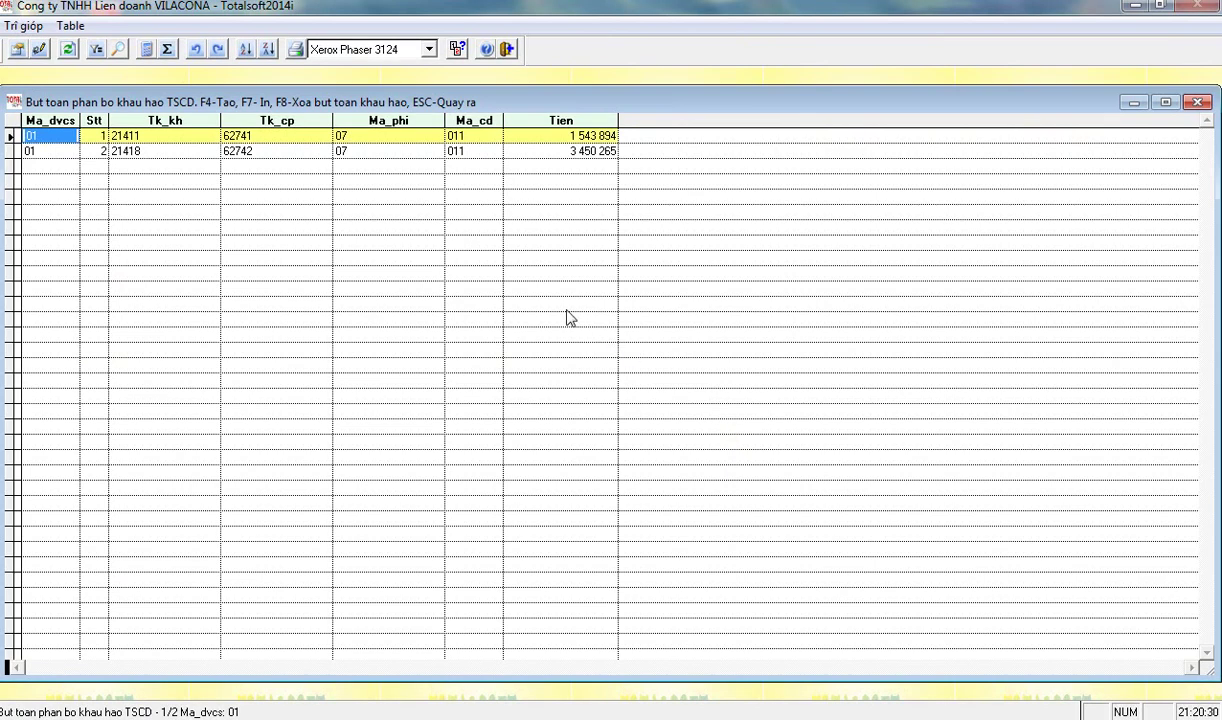
{"action": "left_click", "coordinate": [584, 418]}
{"action": "key", "text": "Escape"}
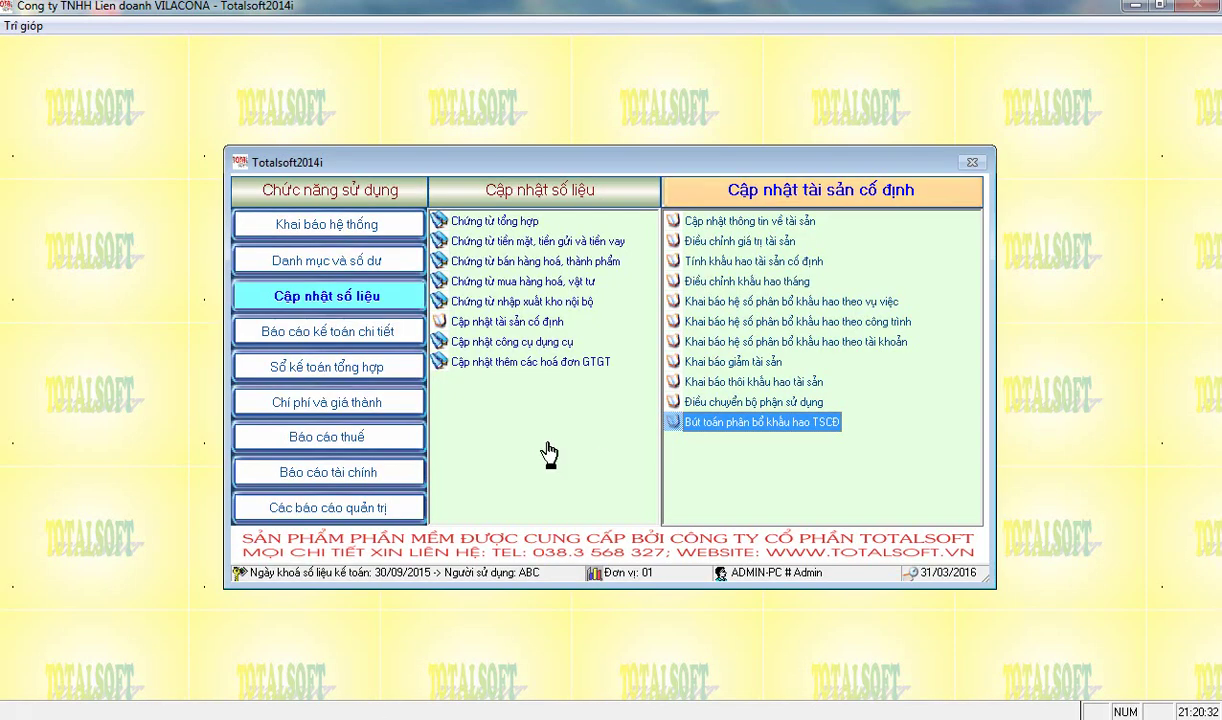
- Run the October 2015 account turnover balance report and select account 21411's credit movement
{"action": "left_click", "coordinate": [365, 483]}
{"action": "left_click", "coordinate": [742, 221]}
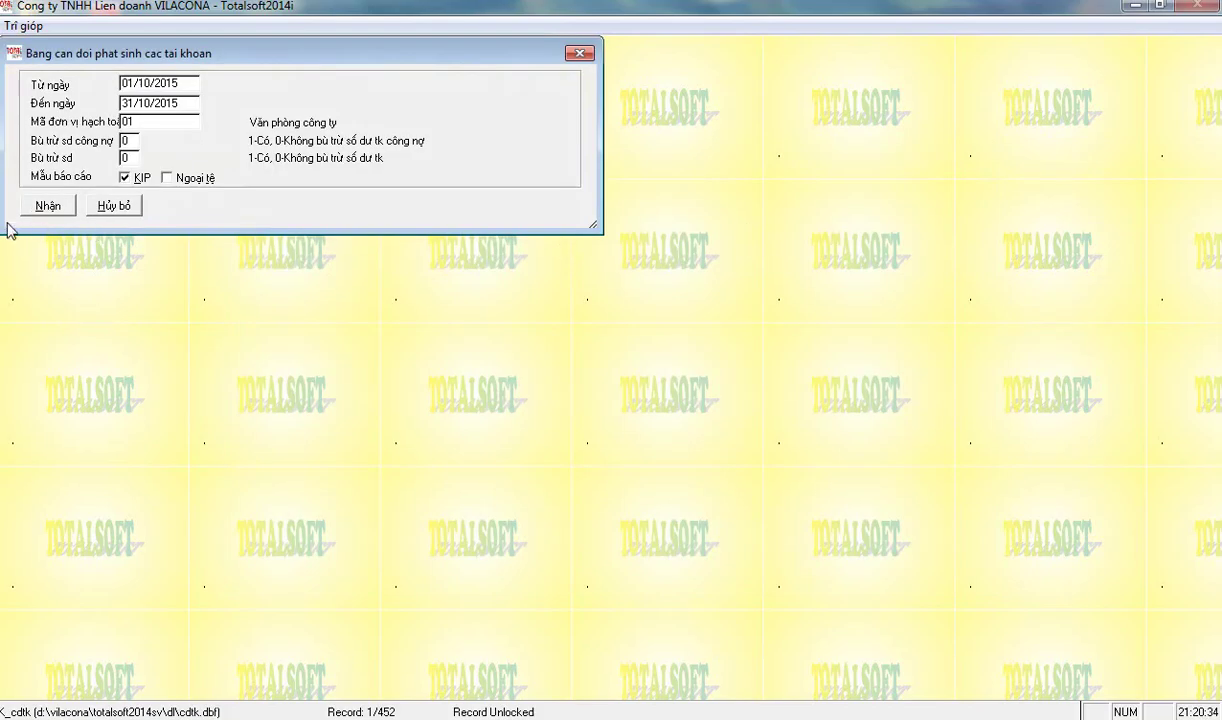
{"action": "left_click", "coordinate": [47, 207]}
{"action": "scroll", "coordinate": [371, 425], "scroll_direction": "down", "scroll_amount": 8}
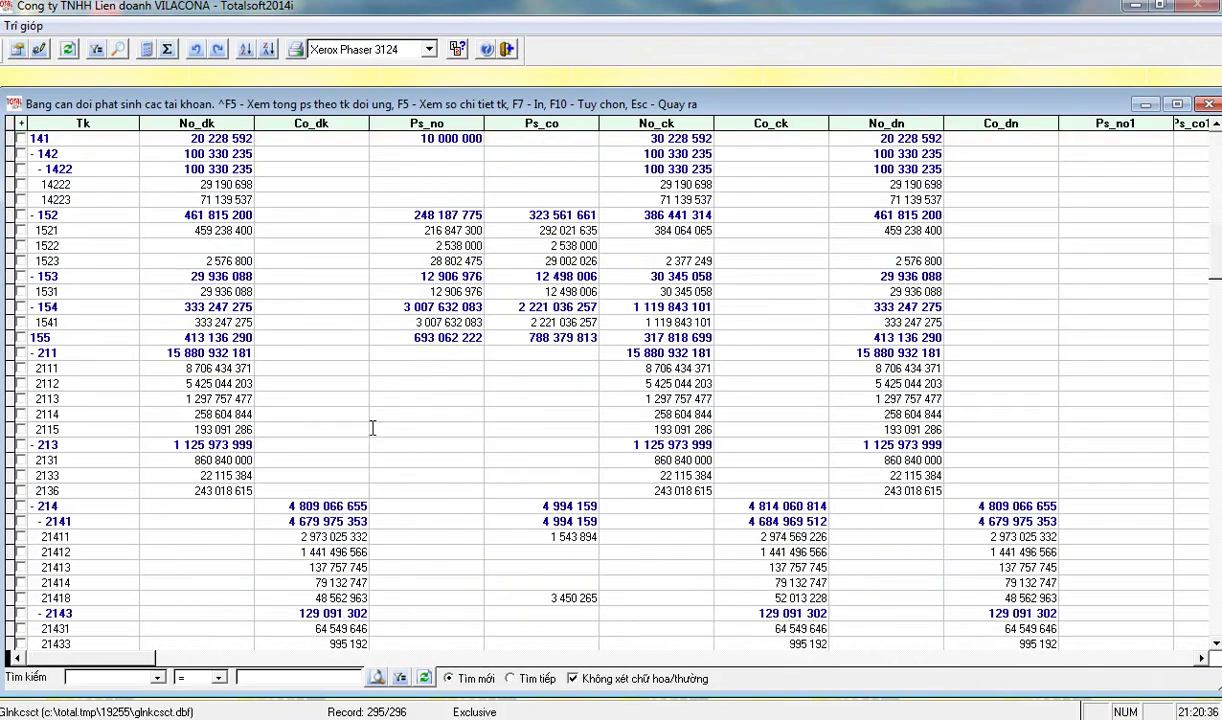
{"action": "scroll", "coordinate": [492, 487], "scroll_direction": "down", "scroll_amount": 2}
{"action": "left_click", "coordinate": [531, 398]}
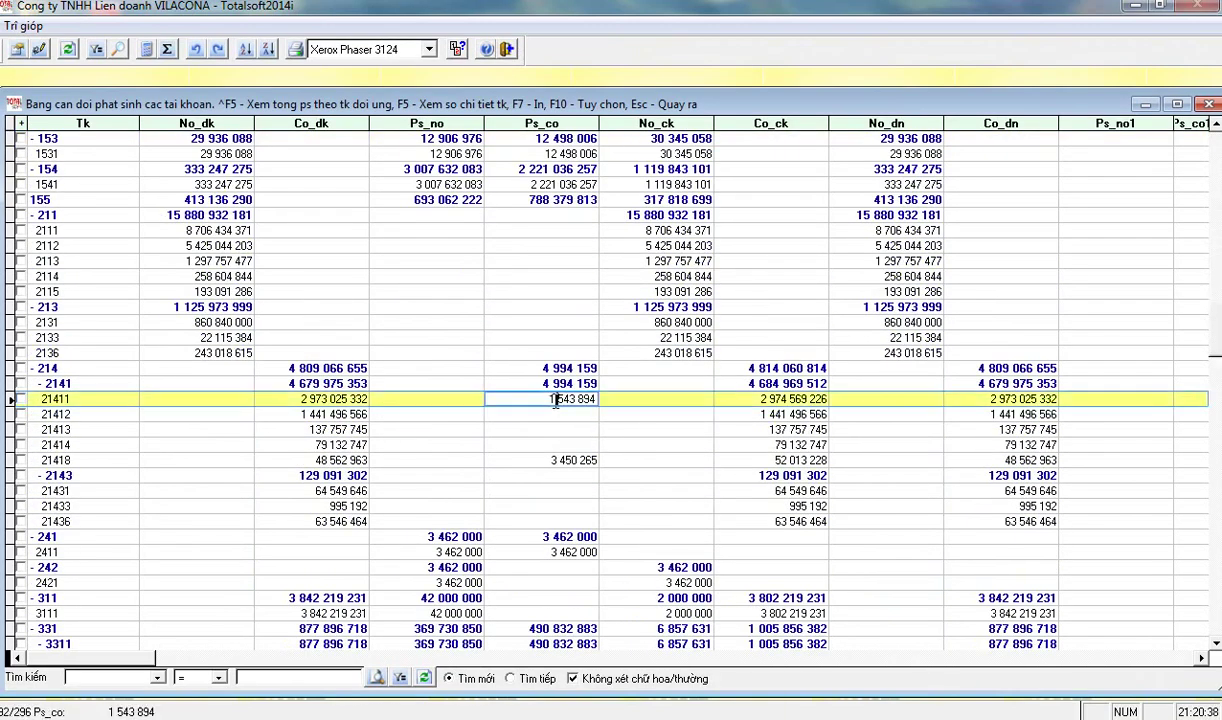
- In account 21411's detail ledger, verify the depreciation entry's contra account 62741 and work-stage code 011
{"action": "key", "text": "F5"}
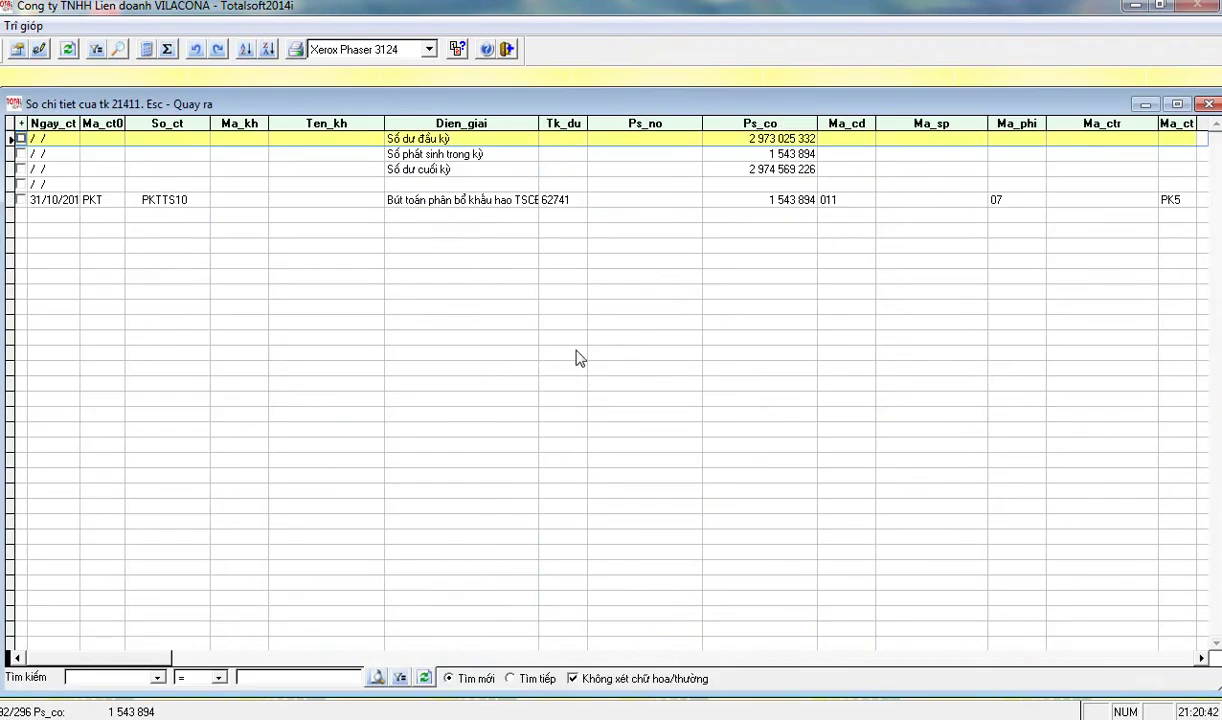
{"action": "left_click", "coordinate": [466, 203]}
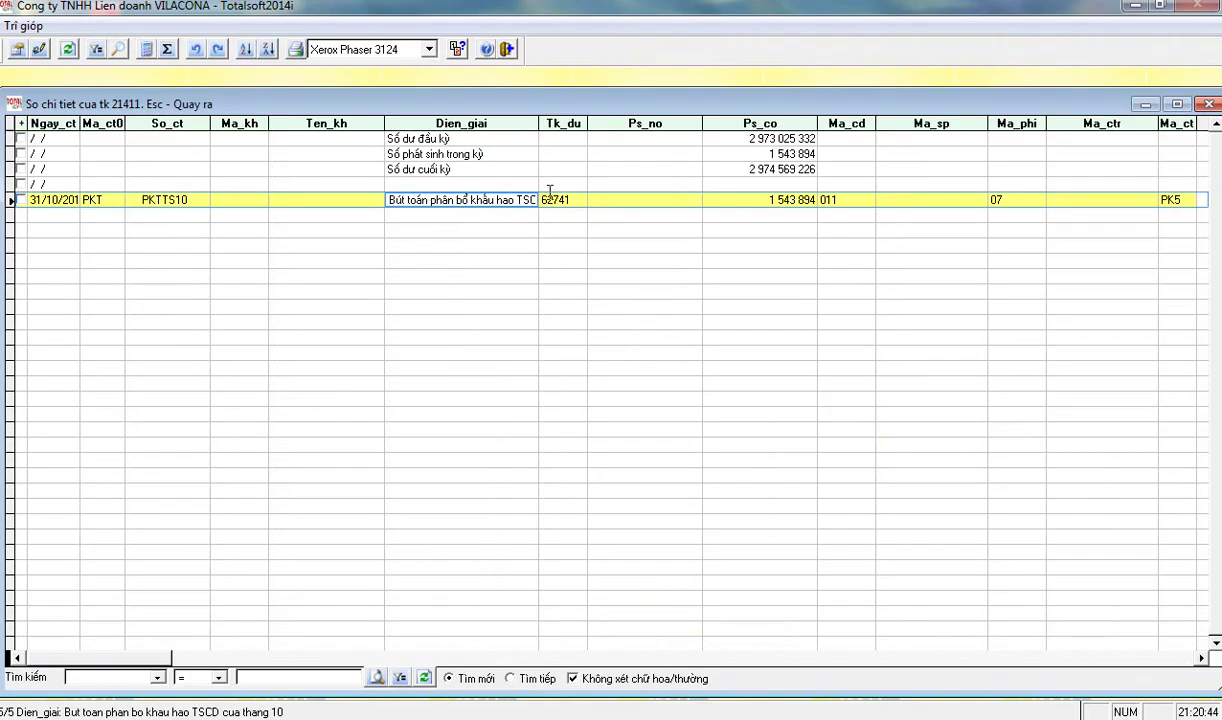
{"action": "left_click", "coordinate": [556, 197]}
{"action": "left_click_drag", "start_coordinate": [556, 195], "coordinate": [531, 194]}
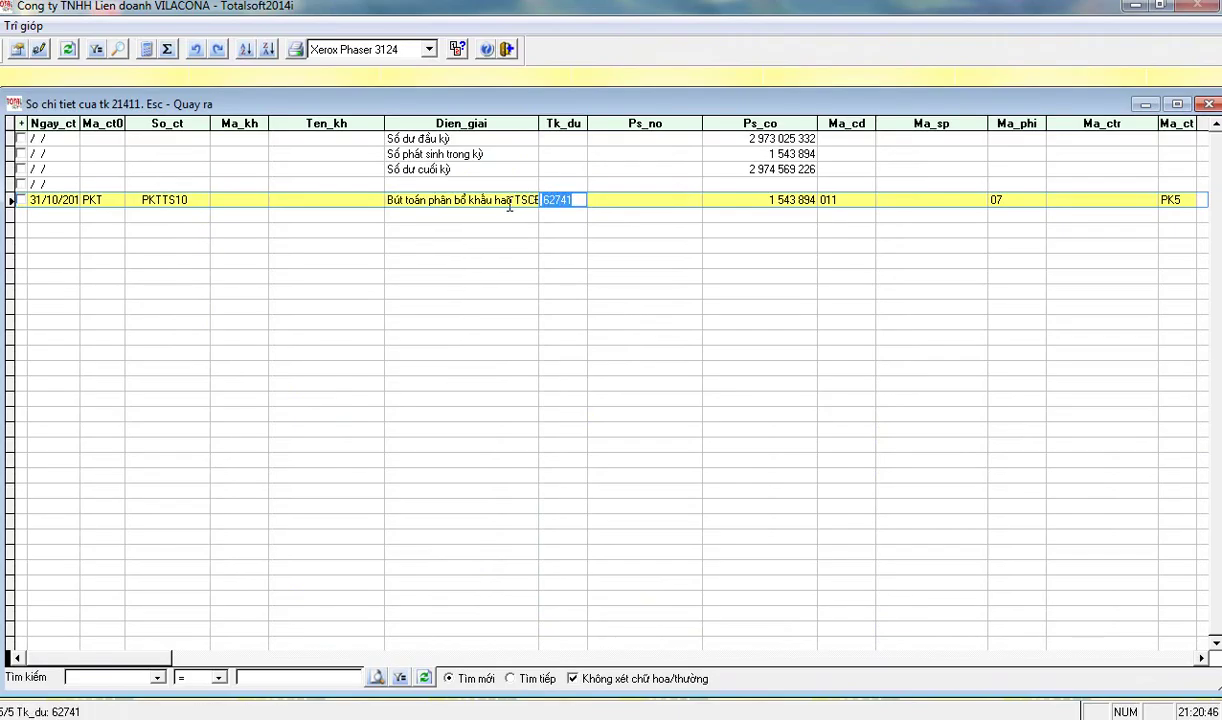
{"action": "left_click", "coordinate": [855, 199]}
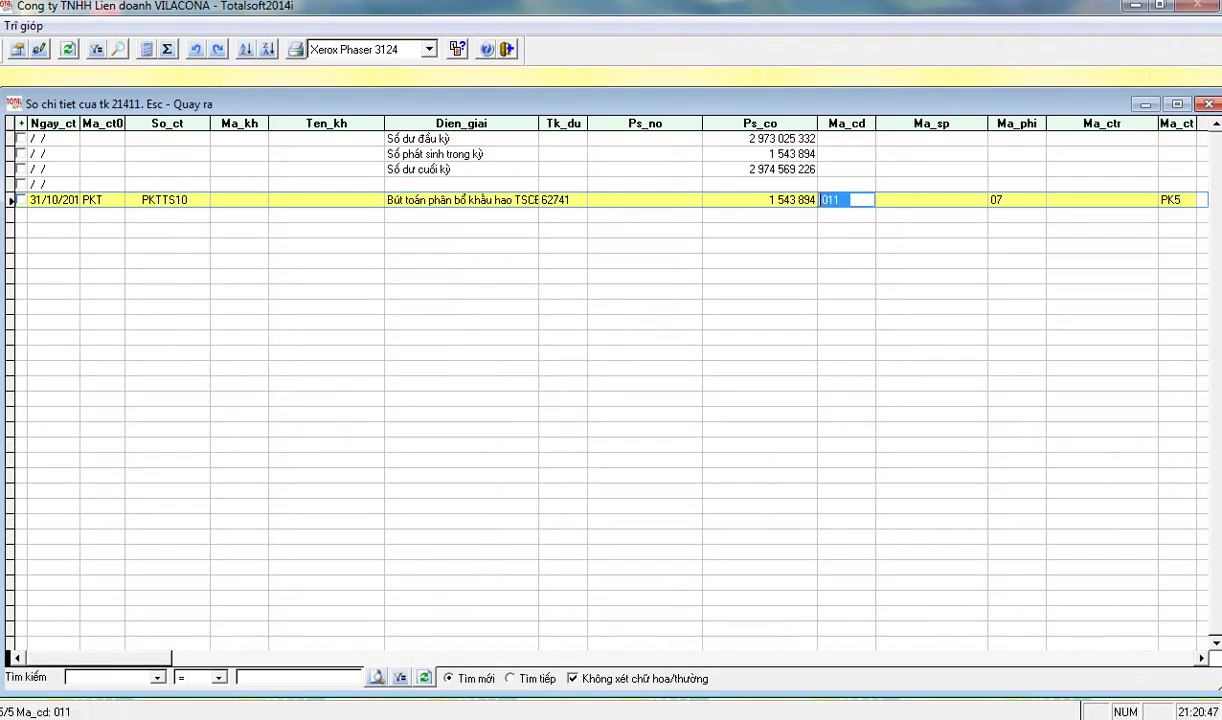
{"action": "left_click", "coordinate": [502, 199]}
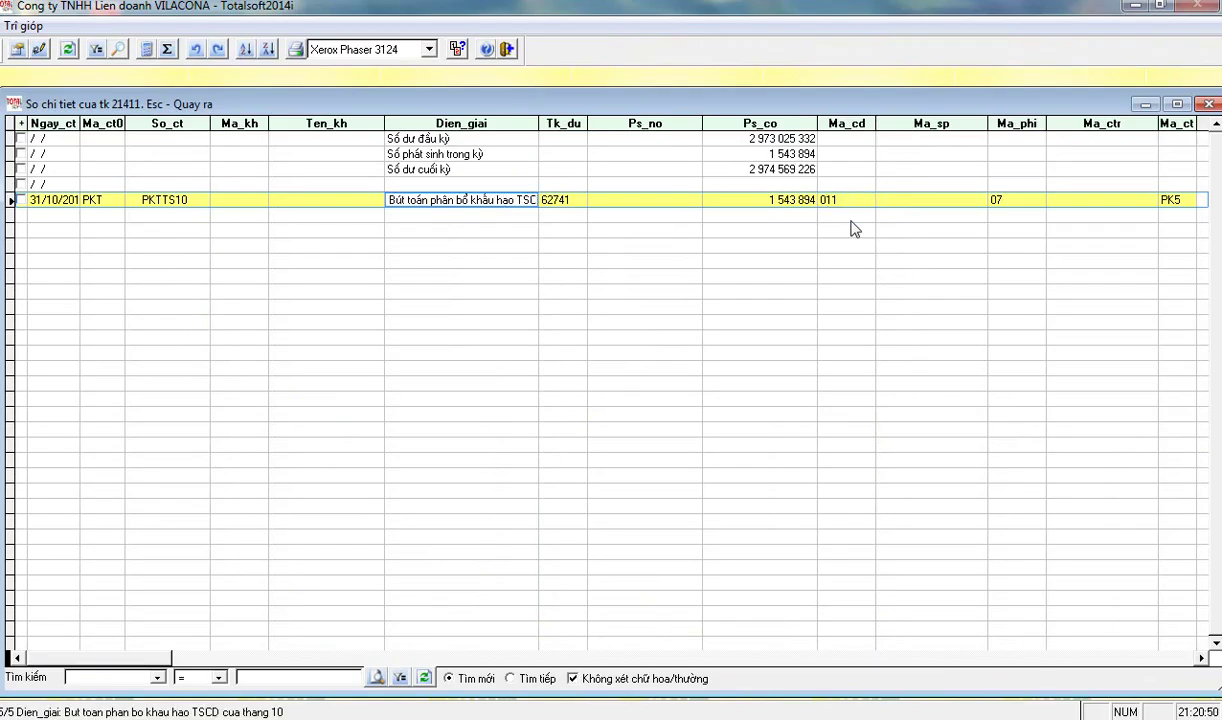
{"action": "left_click", "coordinate": [822, 196]}
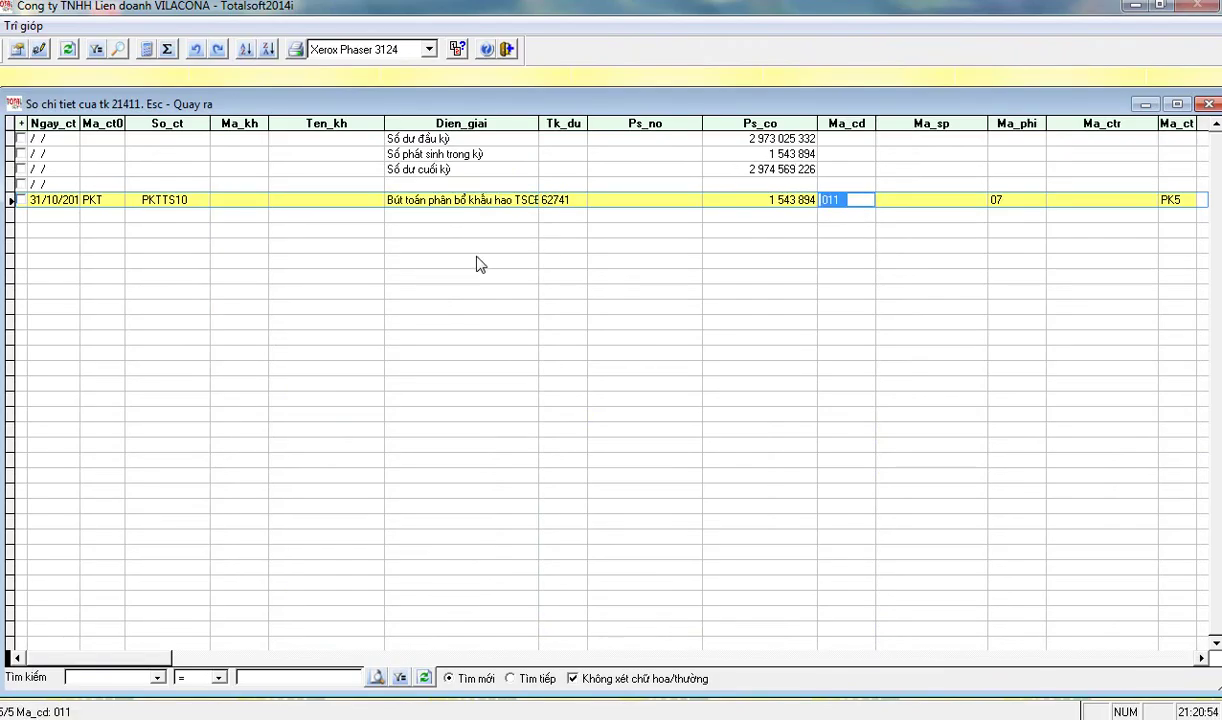
{"action": "key", "text": "Escape"}
{"action": "key", "text": "Escape"}
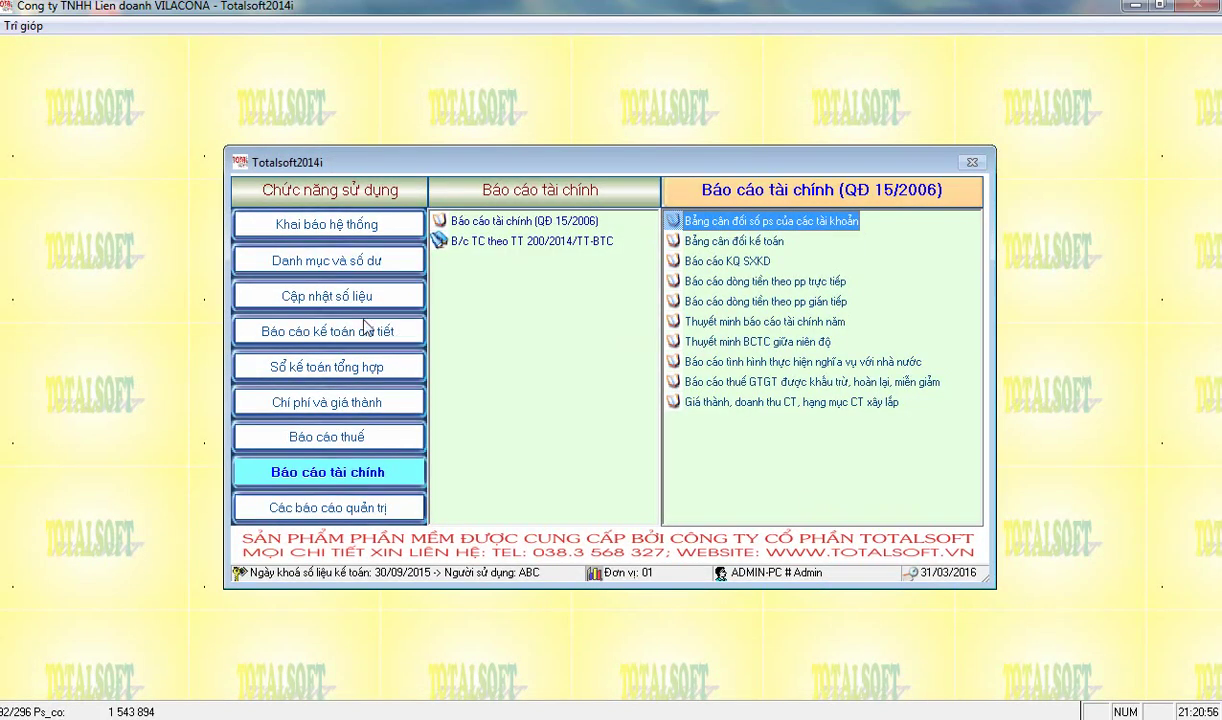
- Open tool information updating from the tools and equipment list, ignoring both missing MA_CD variable errors
{"action": "left_click", "coordinate": [334, 293]}
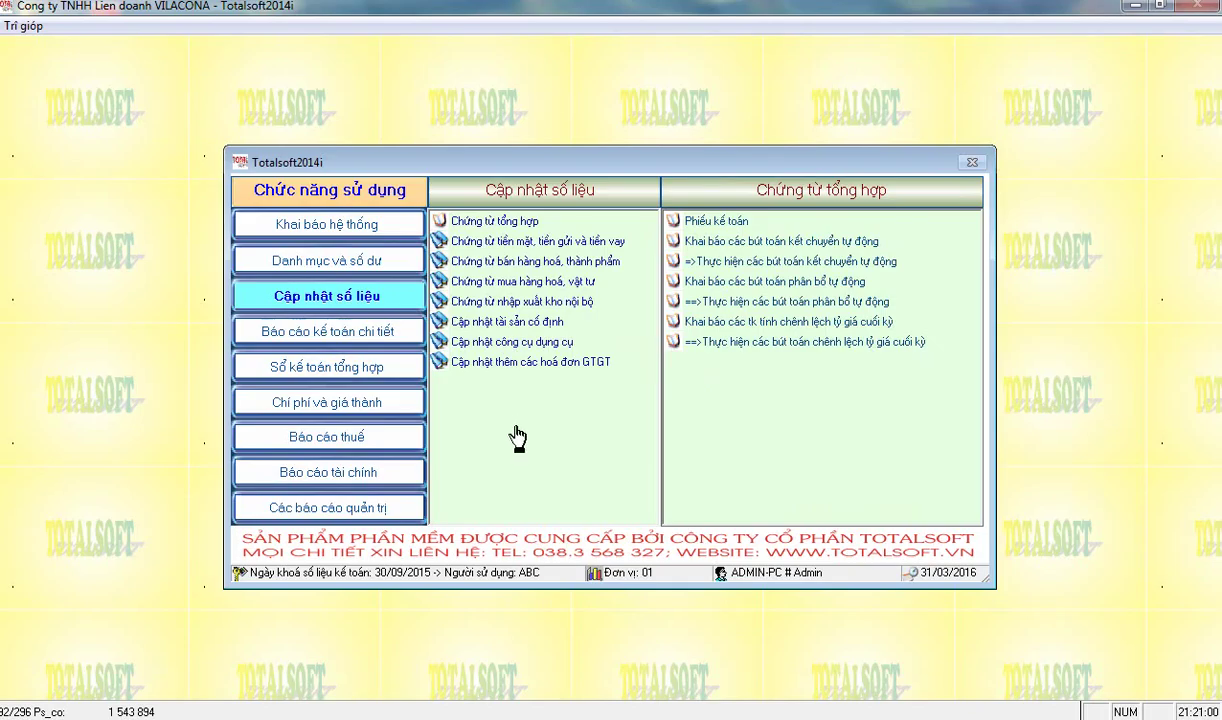
{"action": "left_click", "coordinate": [480, 341]}
{"action": "left_click", "coordinate": [697, 224]}
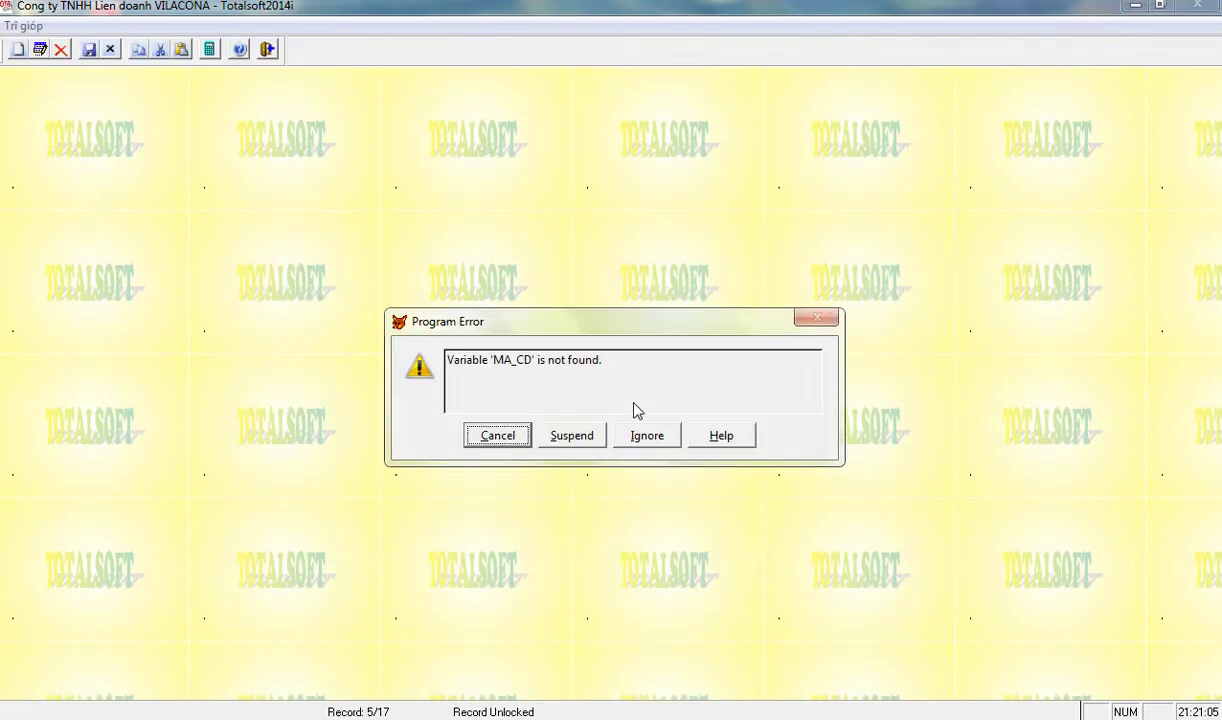
{"action": "left_click", "coordinate": [639, 439]}
{"action": "left_click", "coordinate": [641, 440]}
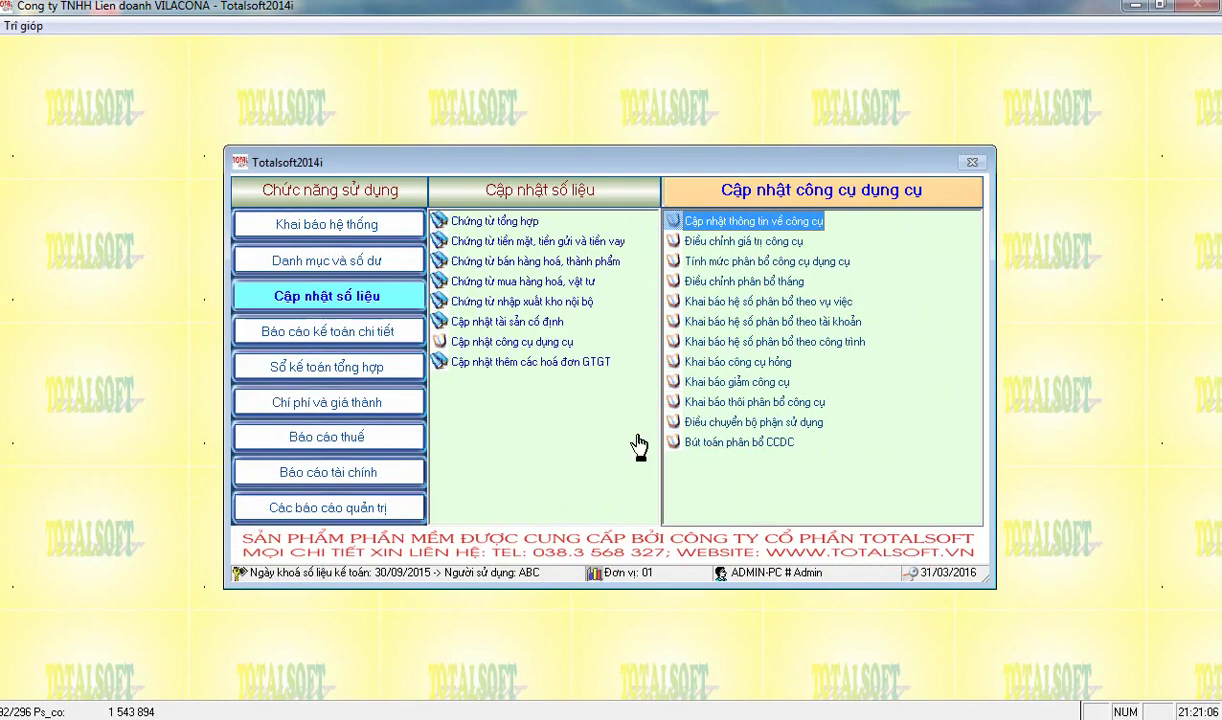
- Open ../dm/dmcc exclusively and insert a ma_cd character field into its structure, saving permanently
{"action": "type", "text": "se "}
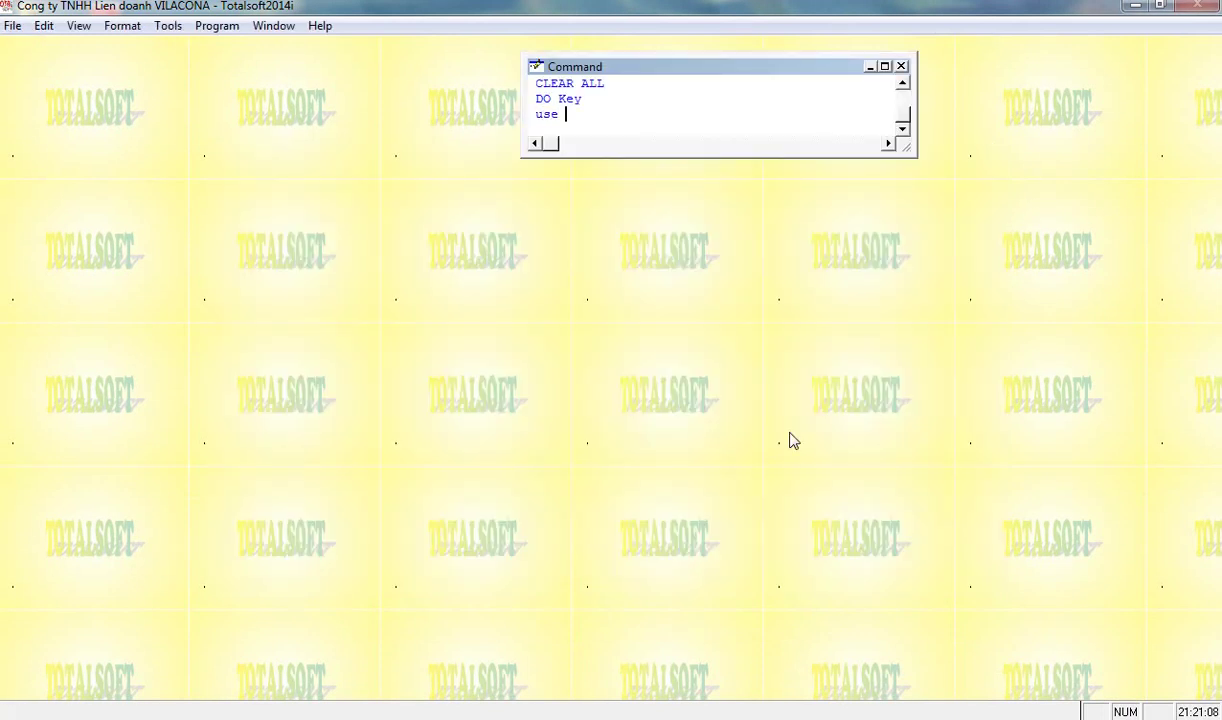
{"action": "type", "text": "../dm/dmcc exx"}
{"action": "key", "text": "BackSpace"}
{"action": "type", "text": "cl"}
{"action": "key", "text": "Return"}
{"action": "type", "text": "modi stru"}
{"action": "key", "text": "Return"}
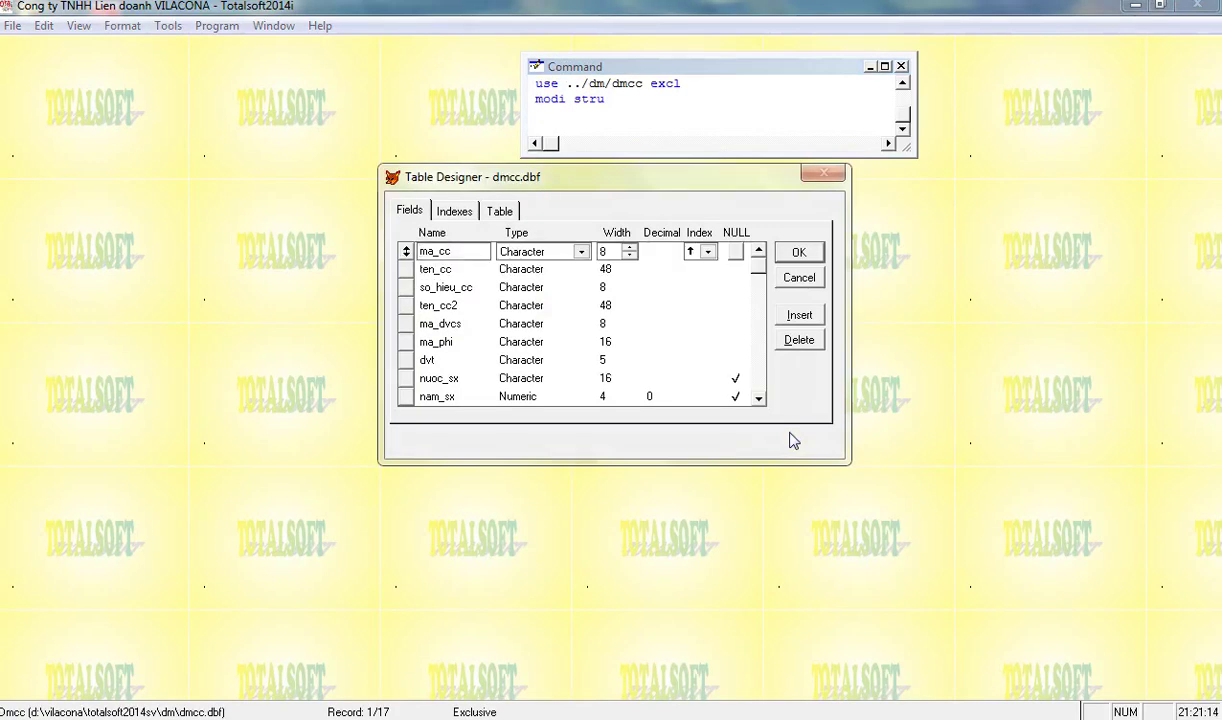
{"action": "key", "text": "Down"}
{"action": "key", "text": "Down"}
{"action": "key", "text": "Down"}
{"action": "key", "text": "Down"}
{"action": "key", "text": "Down"}
{"action": "key", "text": "Down"}
{"action": "key", "text": "Down"}
{"action": "key", "text": "Down"}
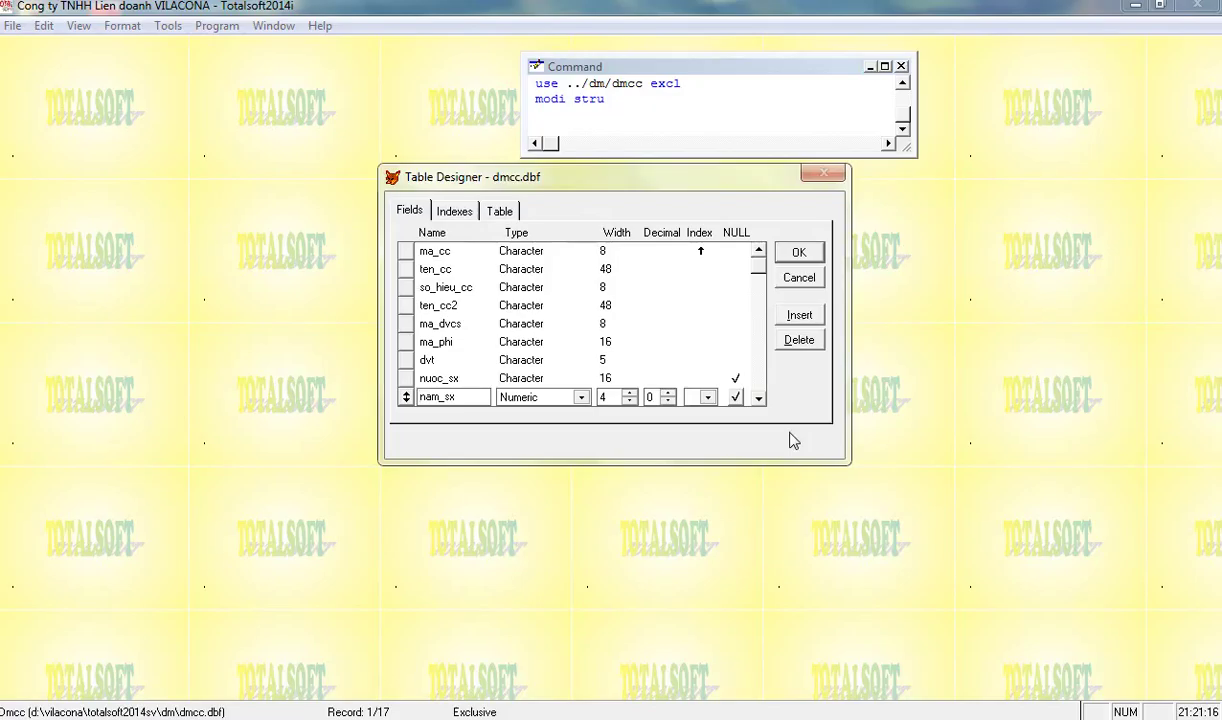
{"action": "key", "text": "alt+i"}
{"action": "type", "text": "Ne"}
{"action": "type", "text": "_cd"}
{"action": "key", "text": "Tab"}
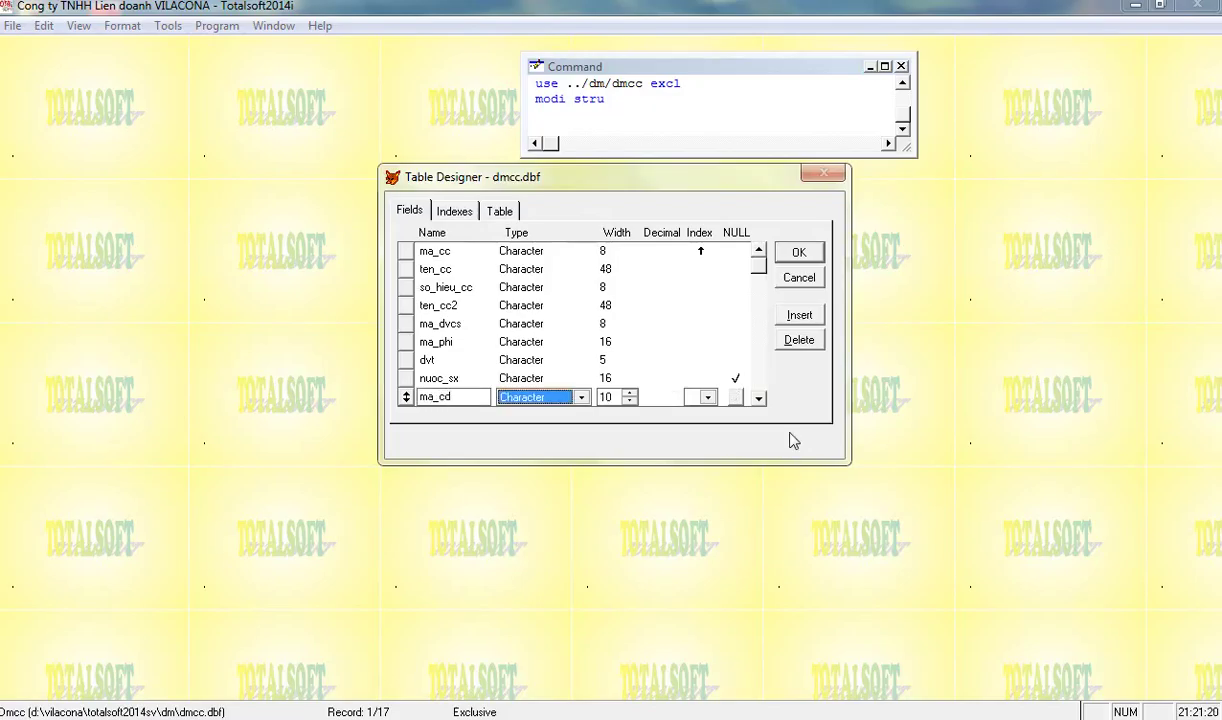
{"action": "key", "text": "Tab"}
{"action": "type", "text": "8"}
{"action": "key", "text": "Return"}
{"action": "key", "text": "Left"}
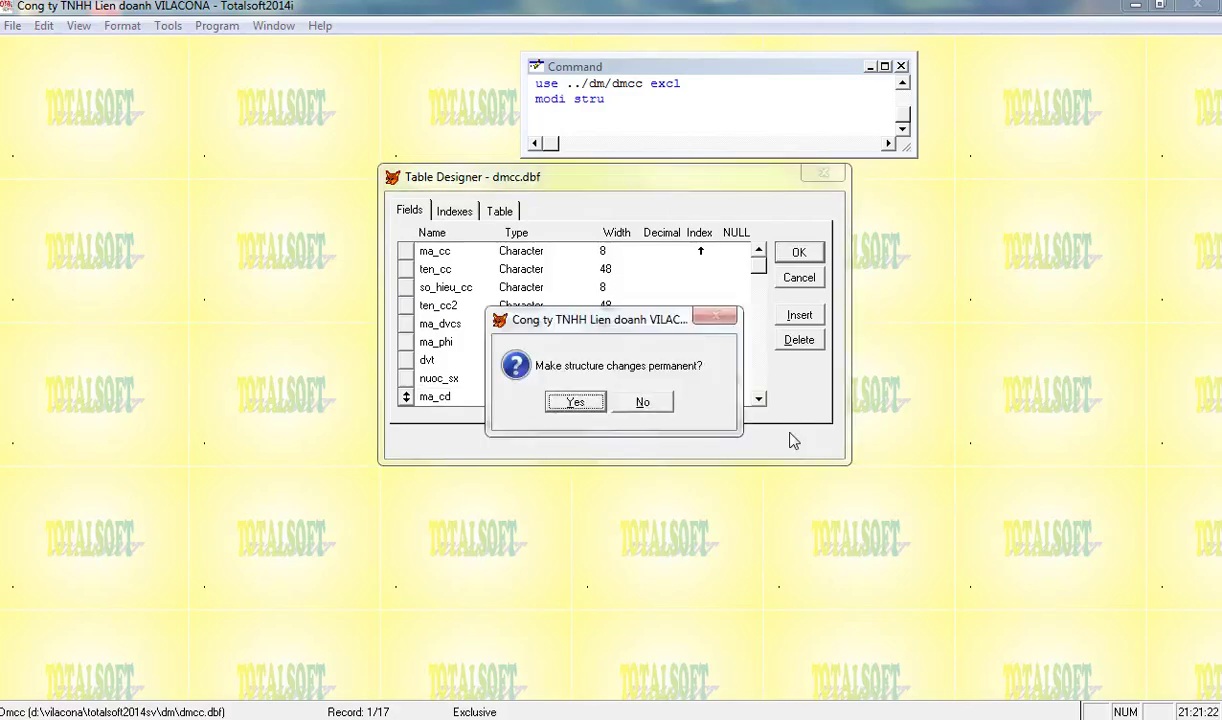
{"action": "key", "text": "Return"}
- Add a 10-wide ma_cd character field to ../dl/ctdmcc, save permanently, and relaunch with do
{"action": "key", "text": "Right"}
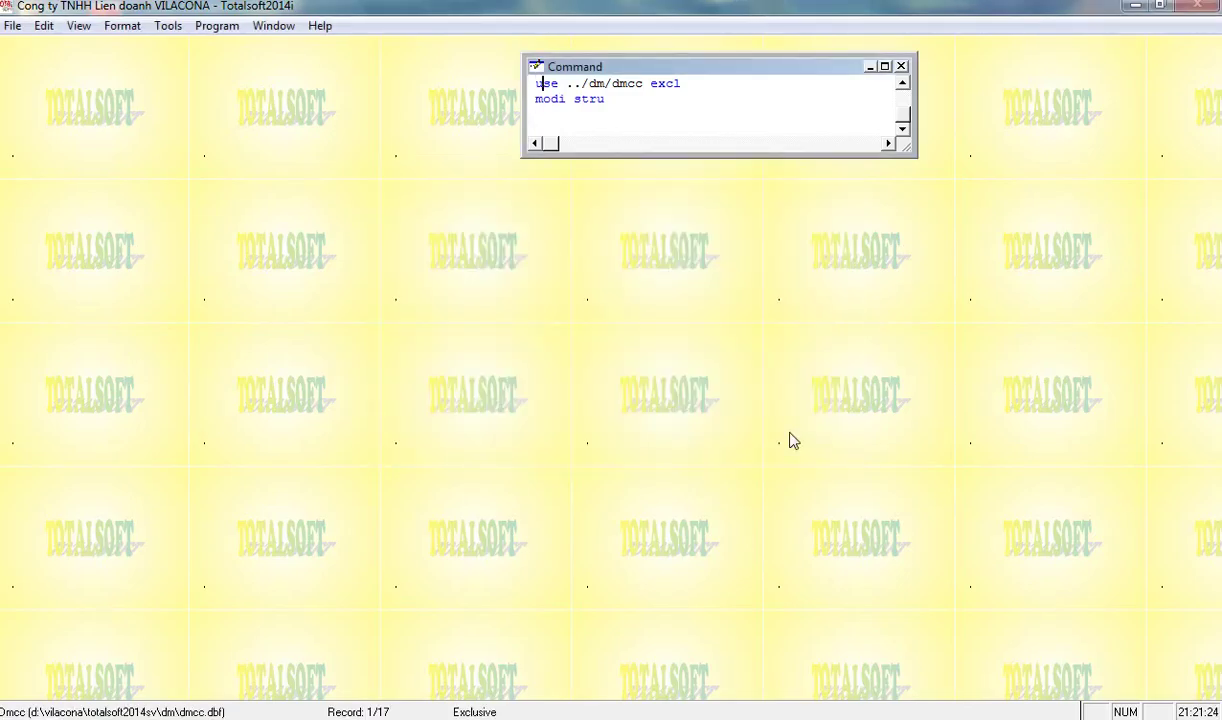
{"action": "key", "text": "Delete"}
{"action": "type", "text": "l/"}
{"action": "type", "text": "ct"}
{"action": "key", "text": "Return"}
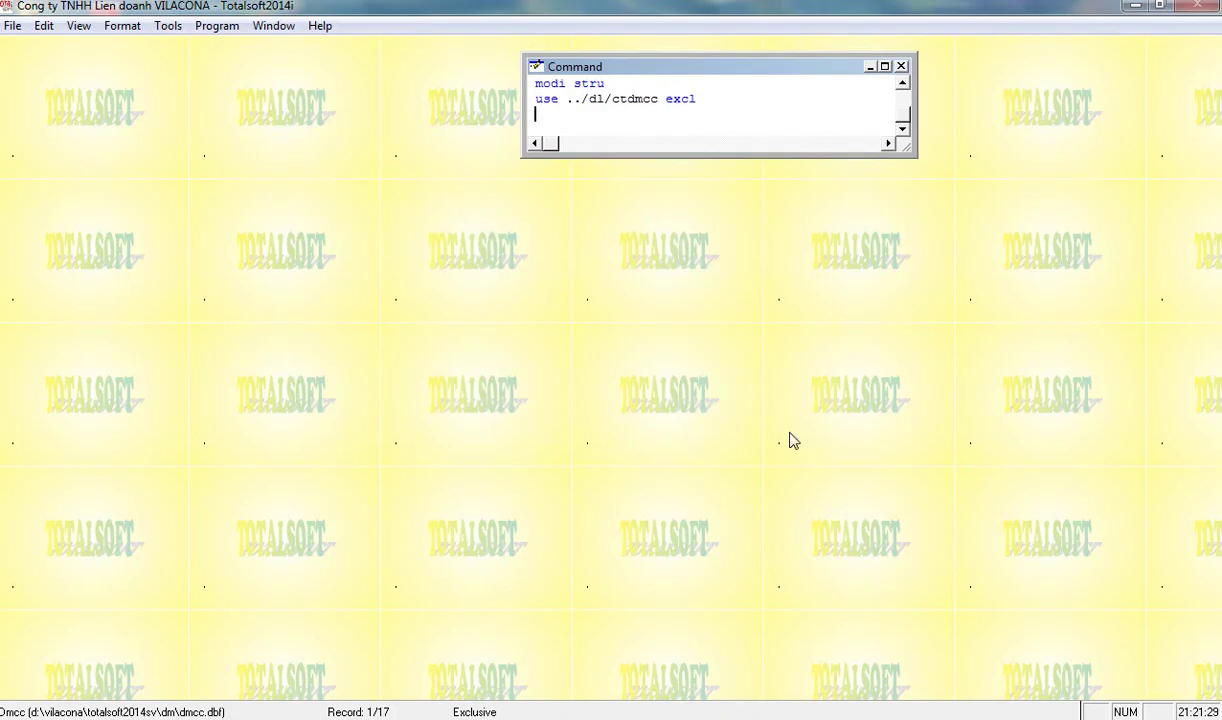
{"action": "key", "text": "Return"}
{"action": "key", "text": "Down"}
{"action": "key", "text": "Down"}
{"action": "key", "text": "Down"}
{"action": "key", "text": "Down"}
{"action": "key", "text": "Down"}
{"action": "key", "text": "Down"}
{"action": "key", "text": "Down"}
{"action": "key", "text": "Down"}
{"action": "key", "text": "Down"}
{"action": "type", "text": "Ne"}
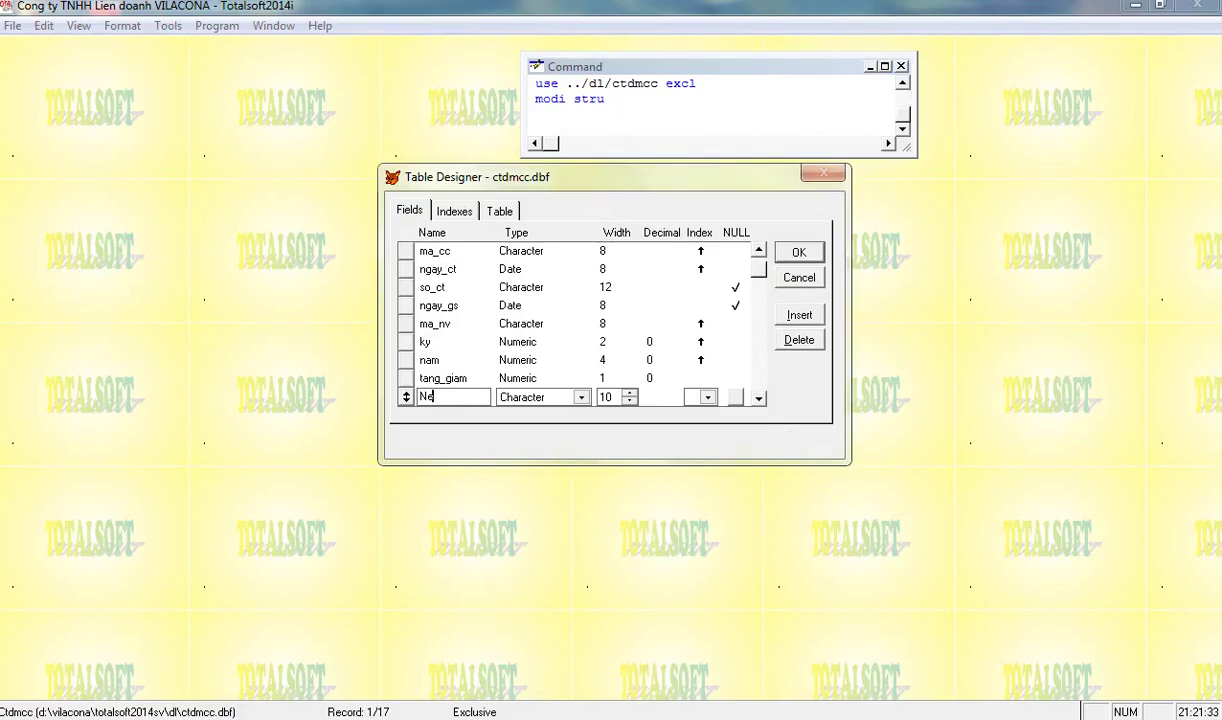
{"action": "type", "text": "wma_cd"}
{"action": "key", "text": "Tab"}
{"action": "key", "text": "Tab"}
{"action": "key", "text": "ctrl+w"}
{"action": "key", "text": "Left"}
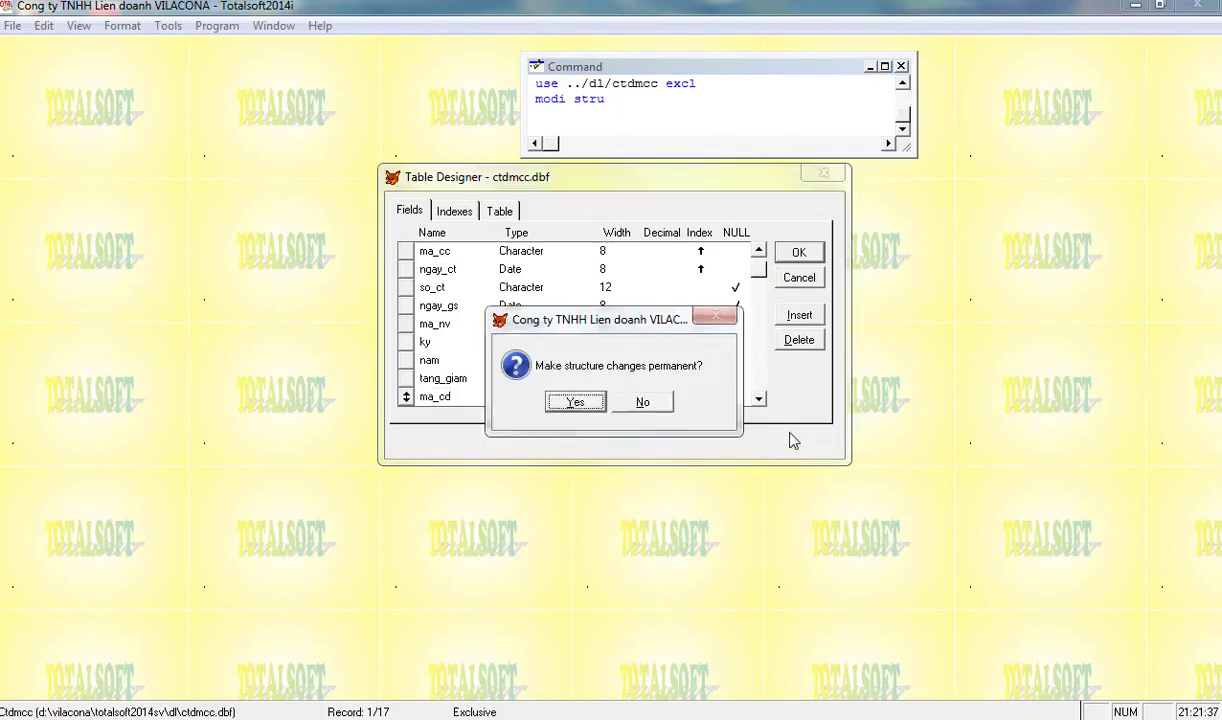
{"action": "key", "text": "Return"}
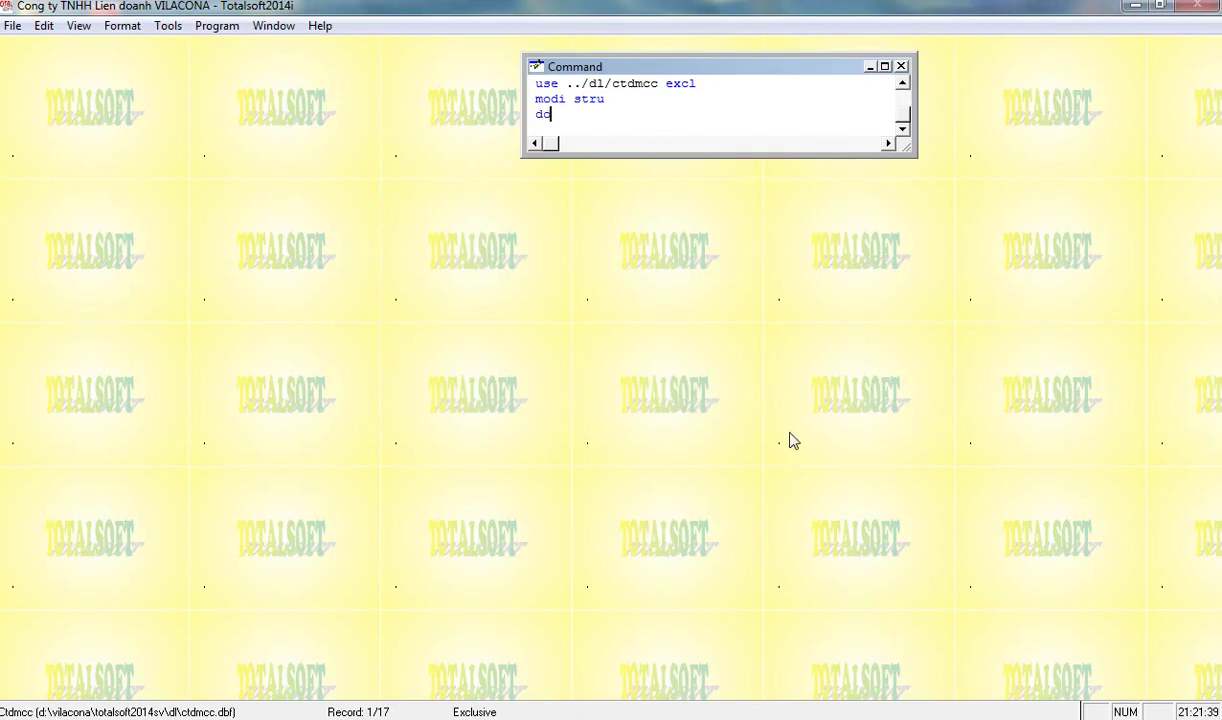
{"action": "type", "text": "do"}
{"action": "key", "text": "Return"}
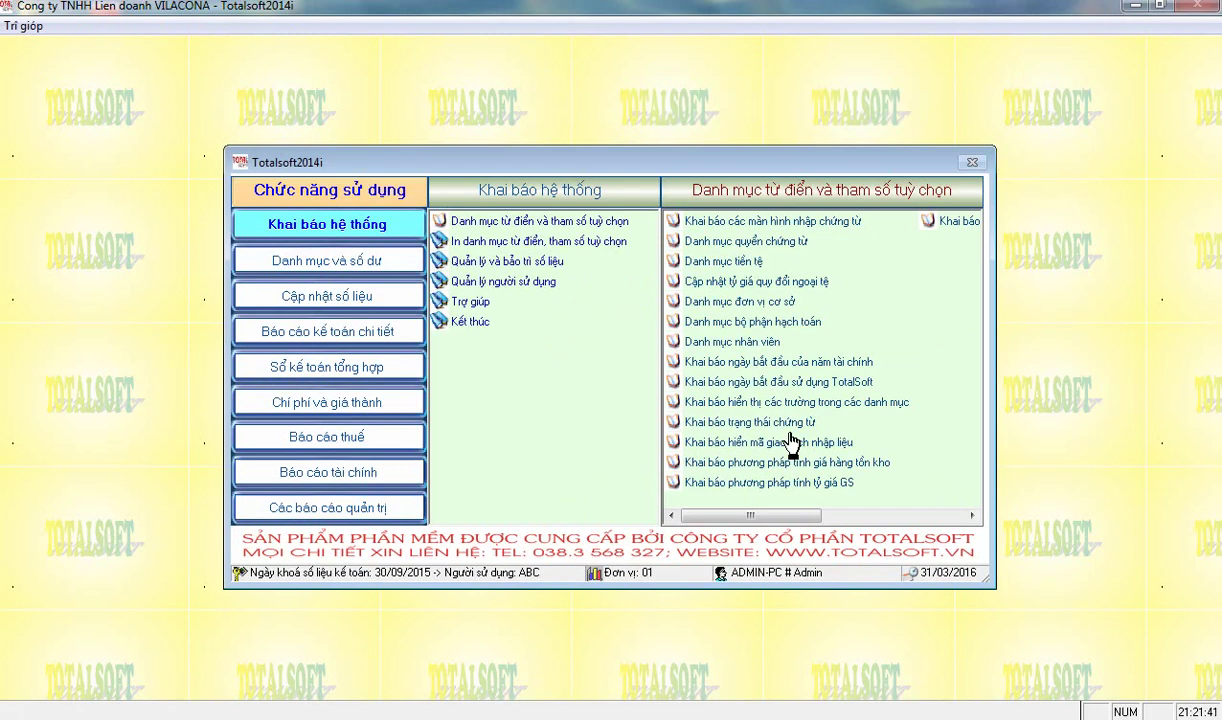
- Open the tool information grid from the tools and equipment update list
{"action": "left_click", "coordinate": [345, 292]}
{"action": "left_click", "coordinate": [490, 322]}
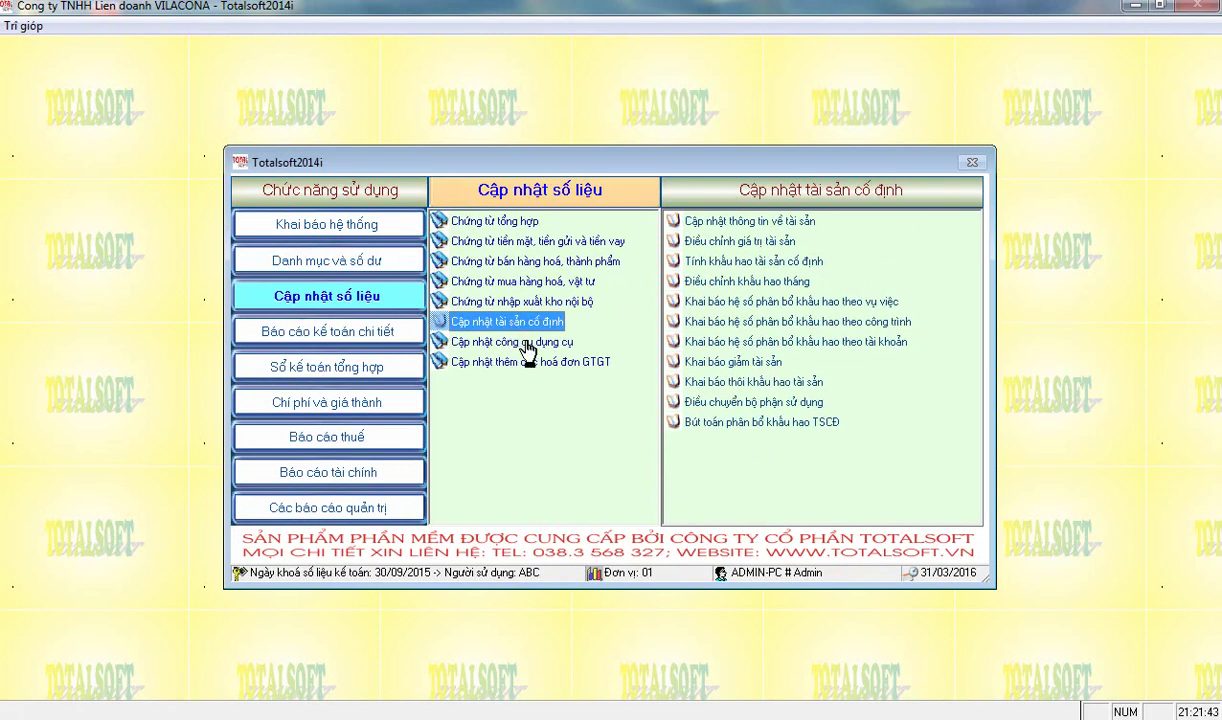
{"action": "left_click", "coordinate": [527, 345]}
{"action": "double_click", "coordinate": [670, 218]}
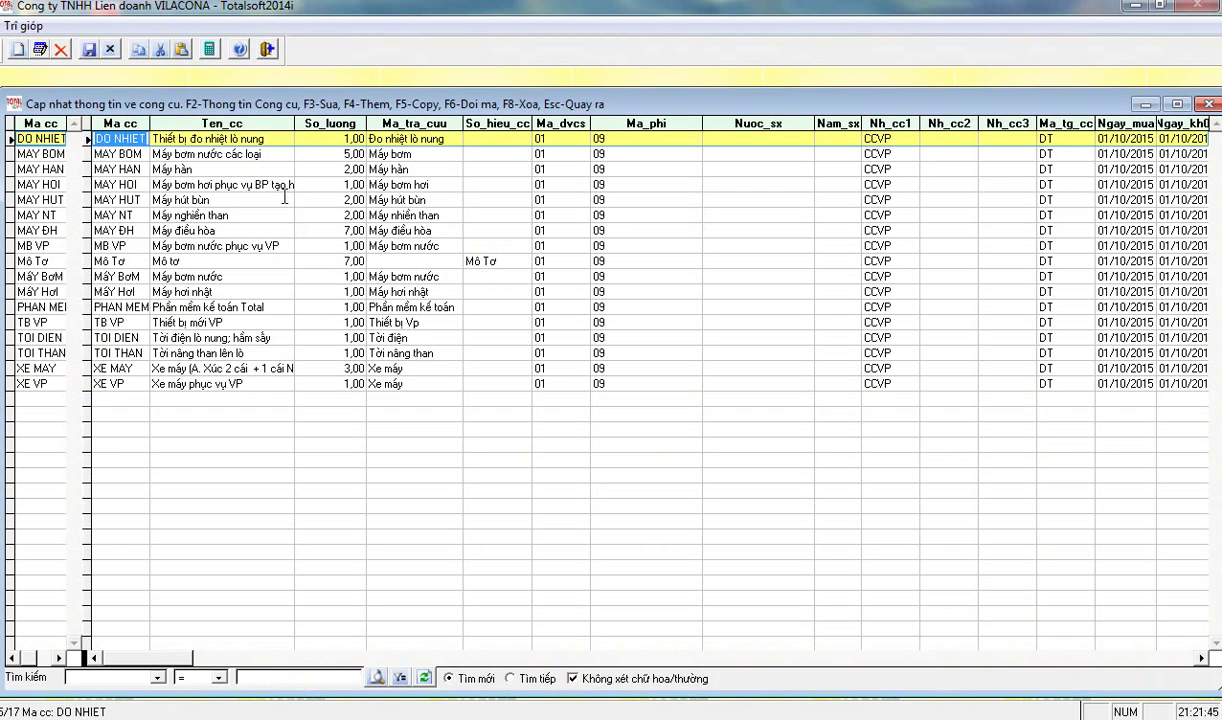
- Give the DO NHIET tool work-stage code 011, save it, and close the grid
{"action": "left_click", "coordinate": [232, 138]}
{"action": "key", "text": "F3"}
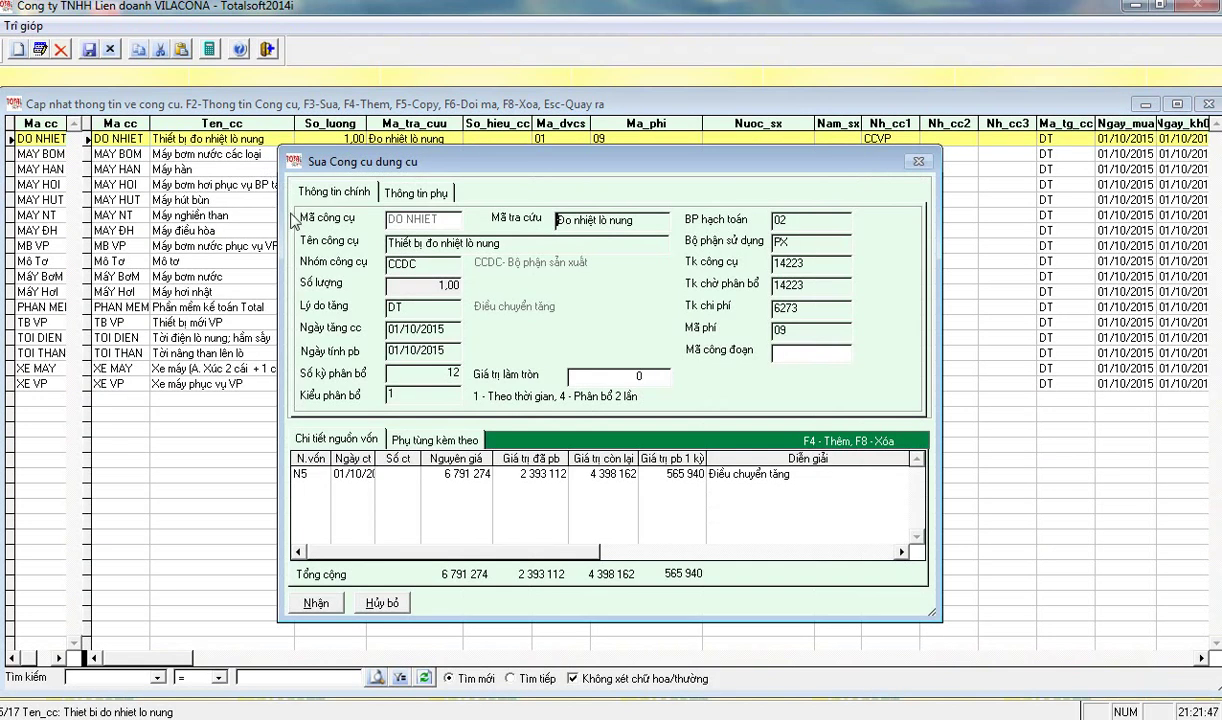
{"action": "left_click", "coordinate": [810, 352]}
{"action": "type", "text": "001"}
{"action": "key", "text": "BackSpace"}
{"action": "key", "text": "BackSpace"}
{"action": "type", "text": "11"}
{"action": "key", "text": "Return"}
{"action": "key", "text": "Return"}
{"action": "key", "text": "Return"}
{"action": "key", "text": "Return"}
{"action": "key", "text": "Return"}
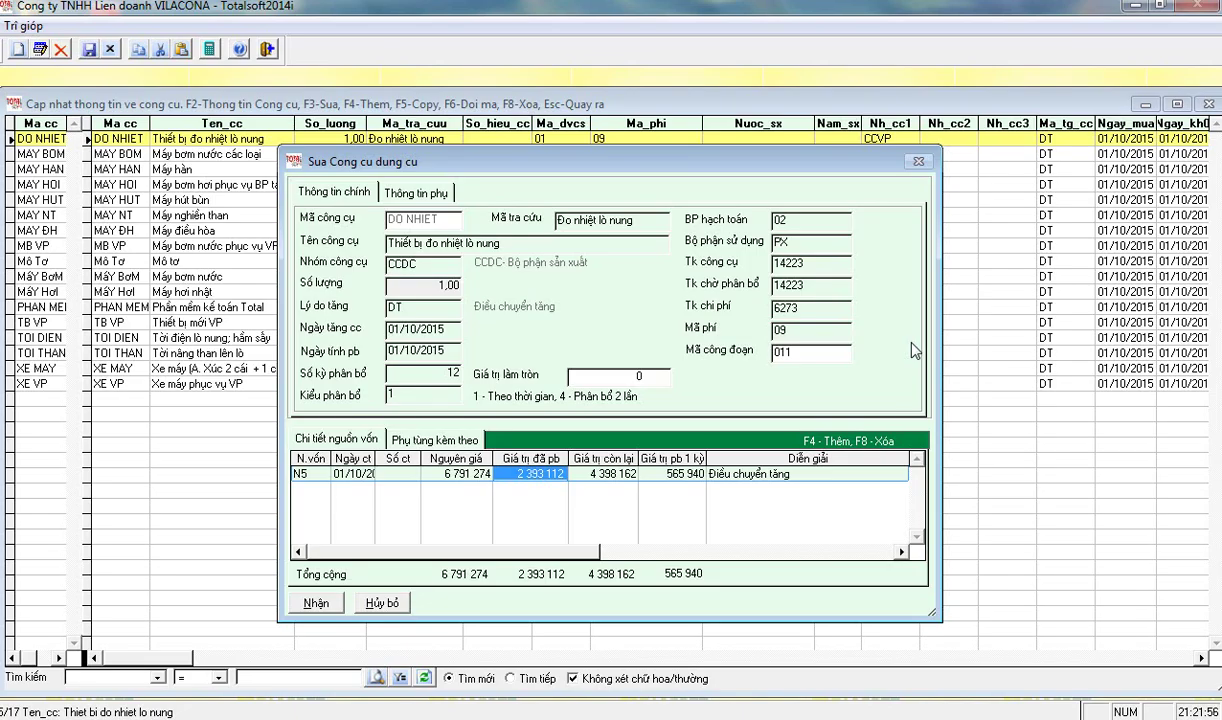
{"action": "key", "text": "Return"}
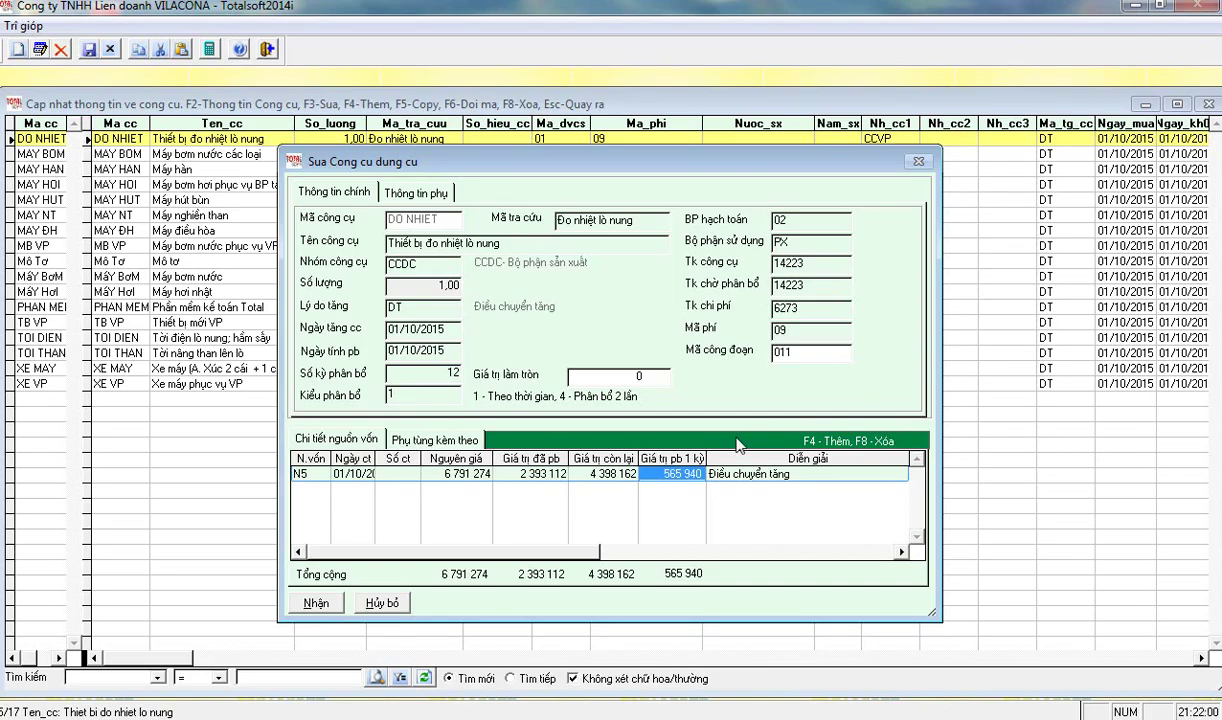
{"action": "left_click", "coordinate": [316, 604]}
{"action": "key", "text": "Escape"}
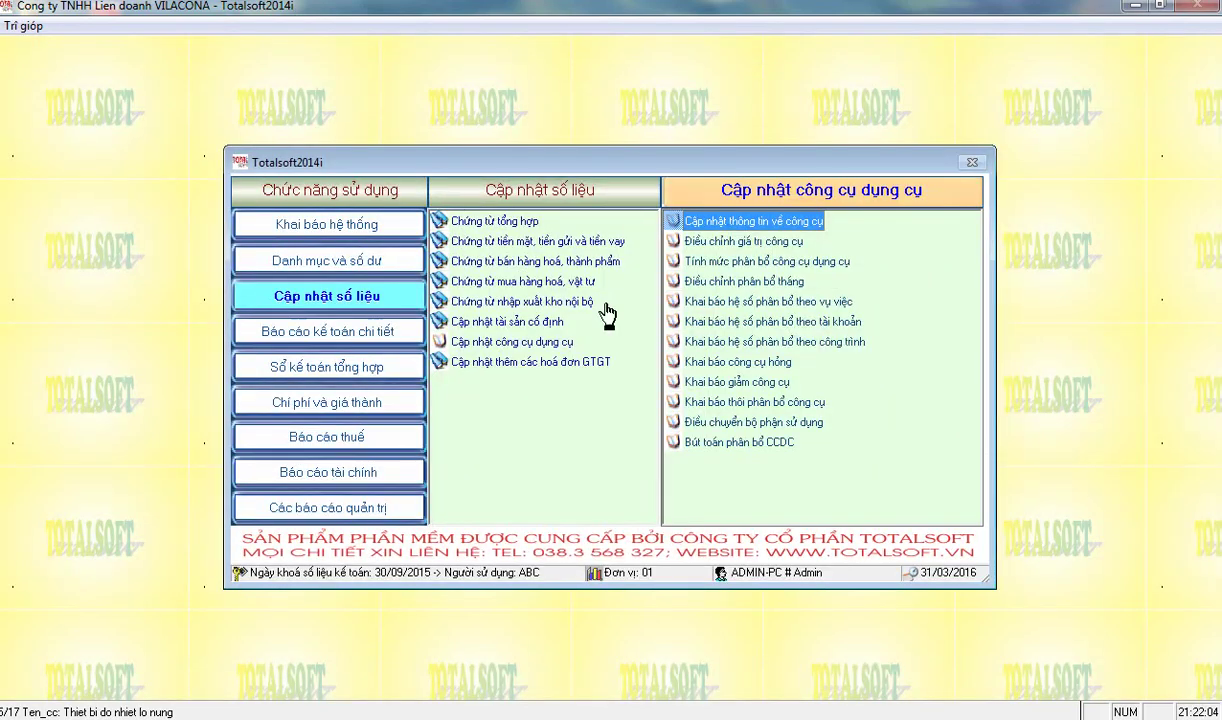
- Bring up the average cost calculation under the internal warehouse document functions
{"action": "left_click", "coordinate": [722, 263]}
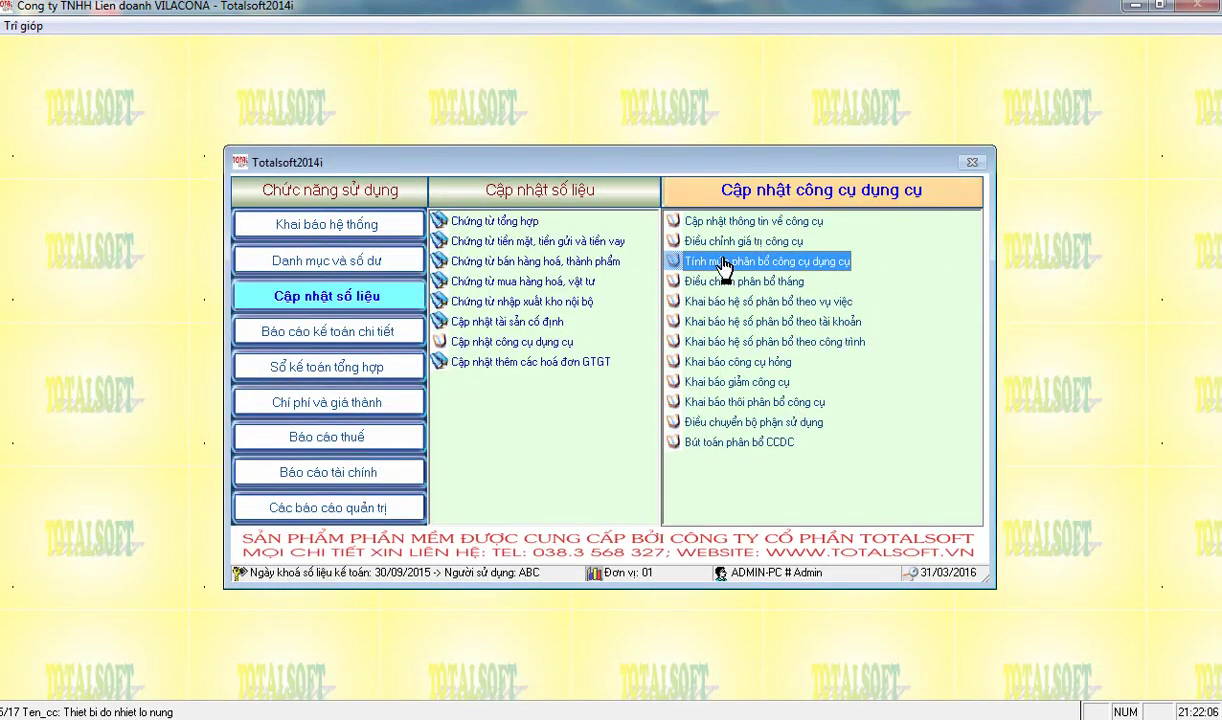
{"action": "left_click", "coordinate": [692, 441]}
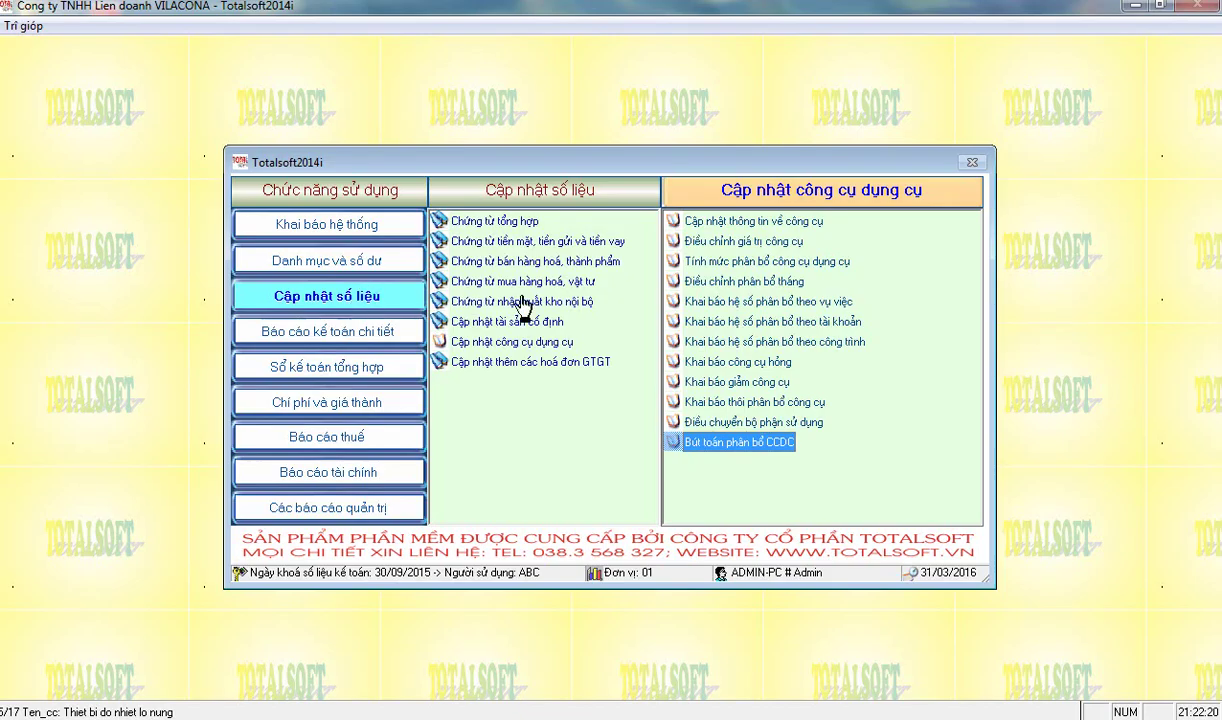
{"action": "left_click", "coordinate": [517, 300]}
{"action": "left_click", "coordinate": [710, 283]}
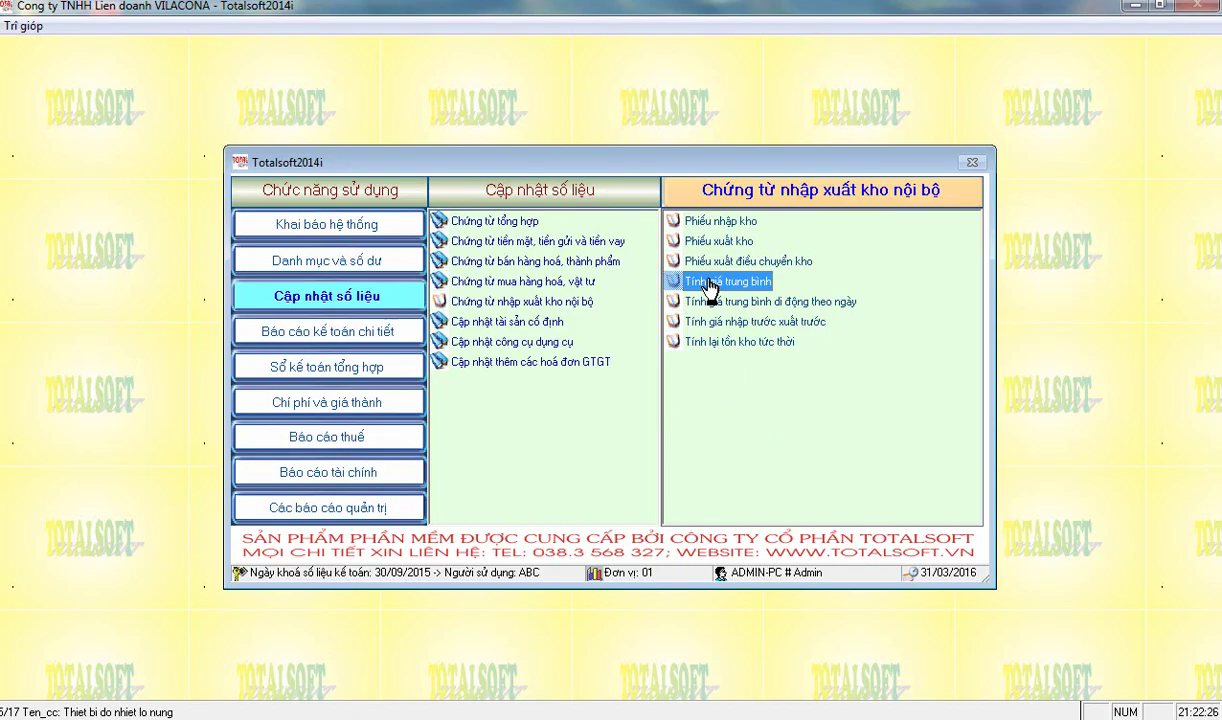
{"action": "left_click", "coordinate": [708, 285]}
- Run the average cost calculation for month 10, 2015 and acknowledge the completion message
{"action": "type", "text": "10"}
{"action": "key", "text": "Return"}
{"action": "type", "text": "2015"}
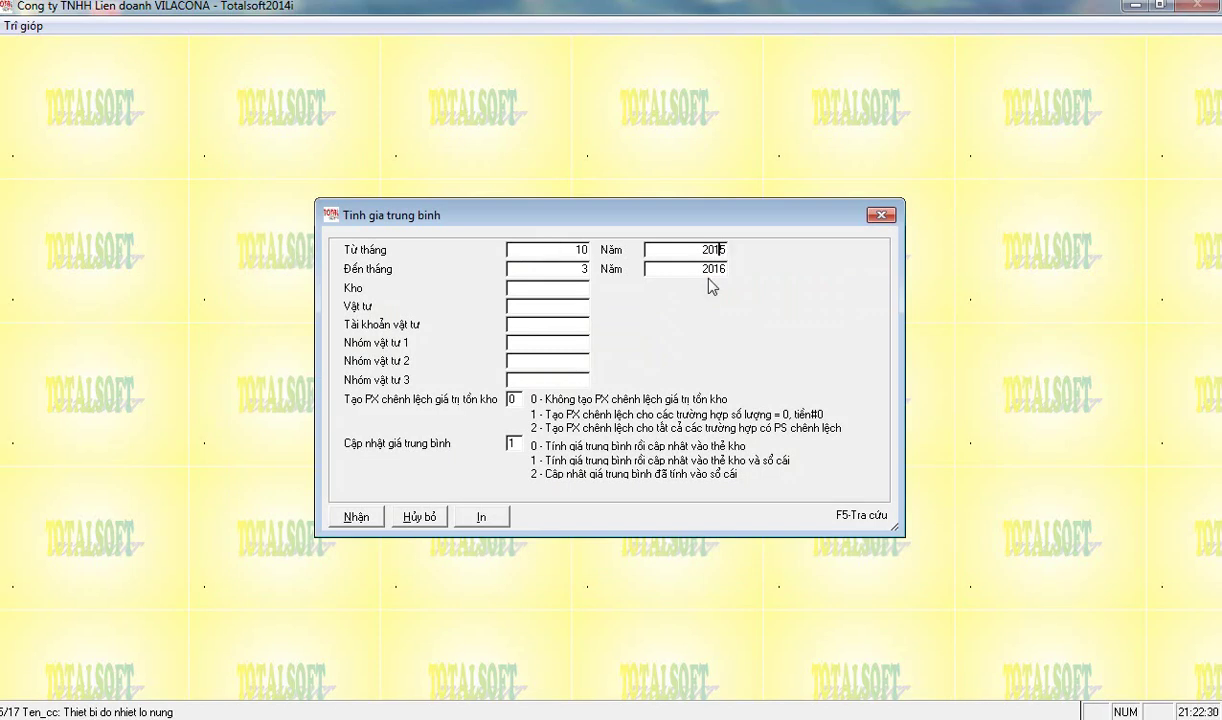
{"action": "type", "text": "10"}
{"action": "key", "text": "Return"}
{"action": "type", "text": "201"}
{"action": "key", "text": "Return"}
{"action": "key", "text": "Return"}
{"action": "key", "text": "Return"}
{"action": "key", "text": "Return"}
{"action": "key", "text": "Return"}
{"action": "key", "text": "Return"}
{"action": "key", "text": "Return"}
{"action": "key", "text": "Return"}
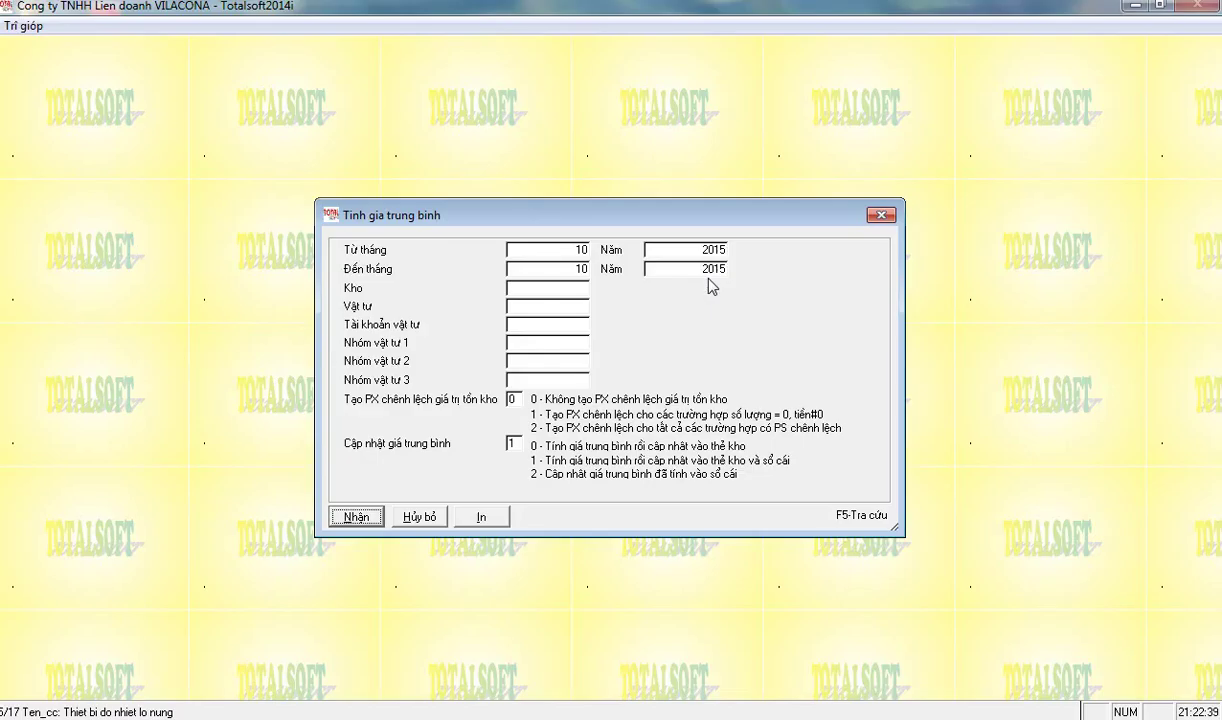
{"action": "key", "text": "Return"}
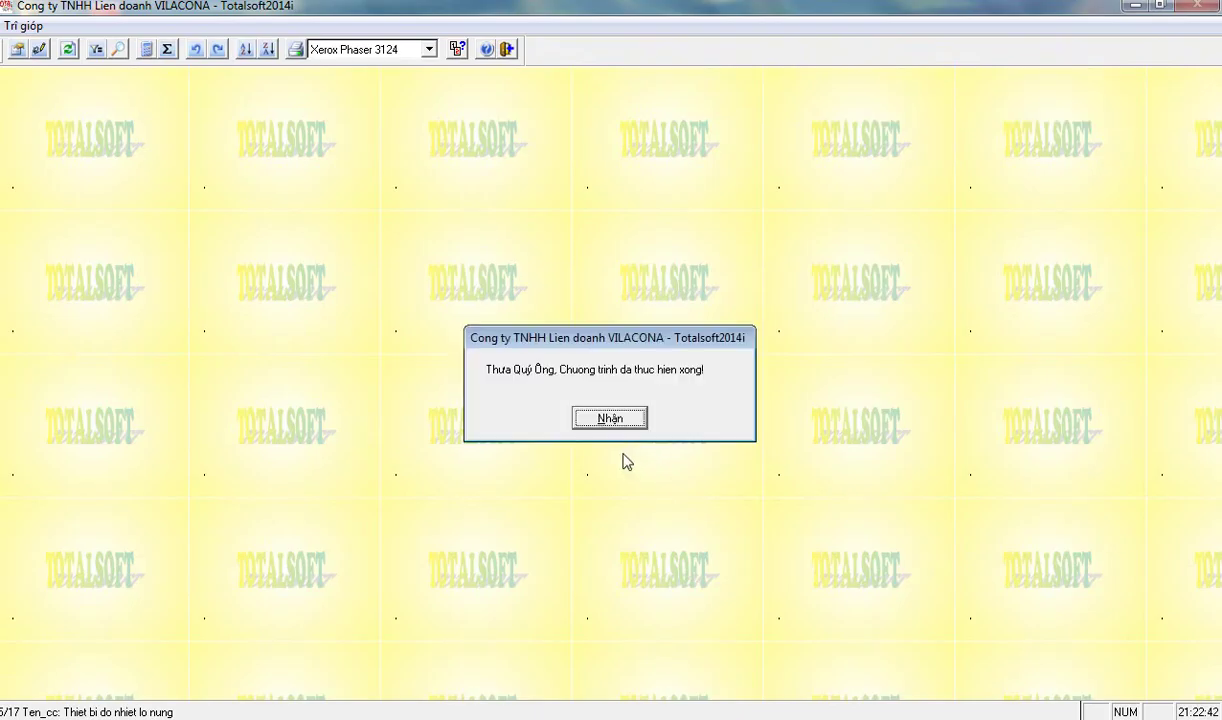
{"action": "left_click", "coordinate": [580, 412]}
{"action": "left_click", "coordinate": [350, 333]}
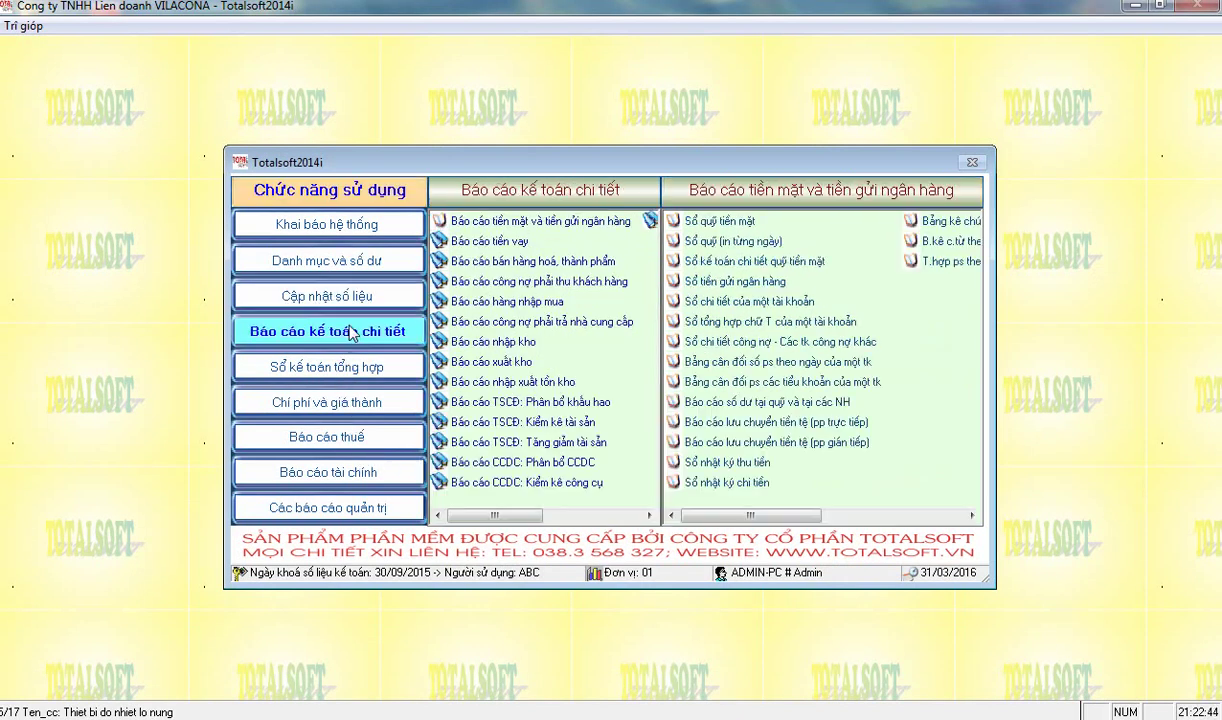
- Run the stock in-out summary report and scan item issue values down to CC035
{"action": "left_click", "coordinate": [512, 382]}
{"action": "left_click", "coordinate": [738, 283]}
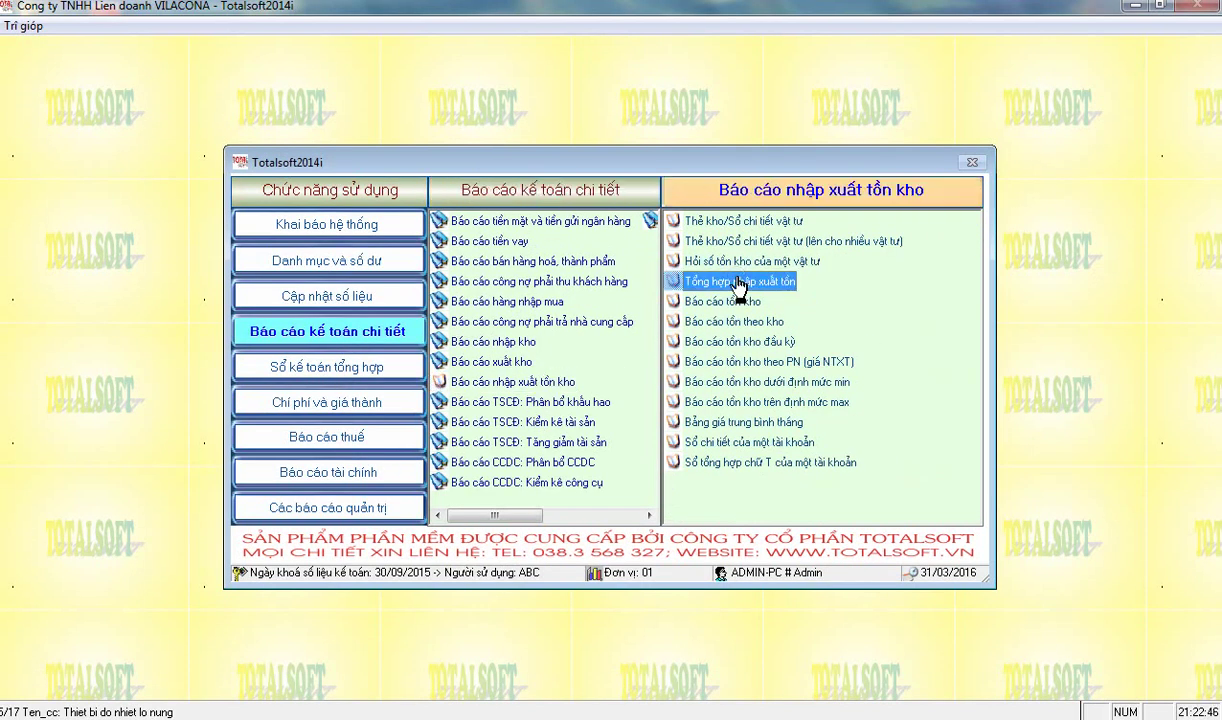
{"action": "key", "text": "Return"}
{"action": "key", "text": "Return"}
{"action": "key", "text": "Return"}
{"action": "key", "text": "Return"}
{"action": "key", "text": "Return"}
{"action": "key", "text": "Return"}
{"action": "key", "text": "Return"}
{"action": "key", "text": "Return"}
{"action": "key", "text": "Return"}
{"action": "key", "text": "Return"}
{"action": "key", "text": "Return"}
{"action": "key", "text": "Return"}
{"action": "key", "text": "Return"}
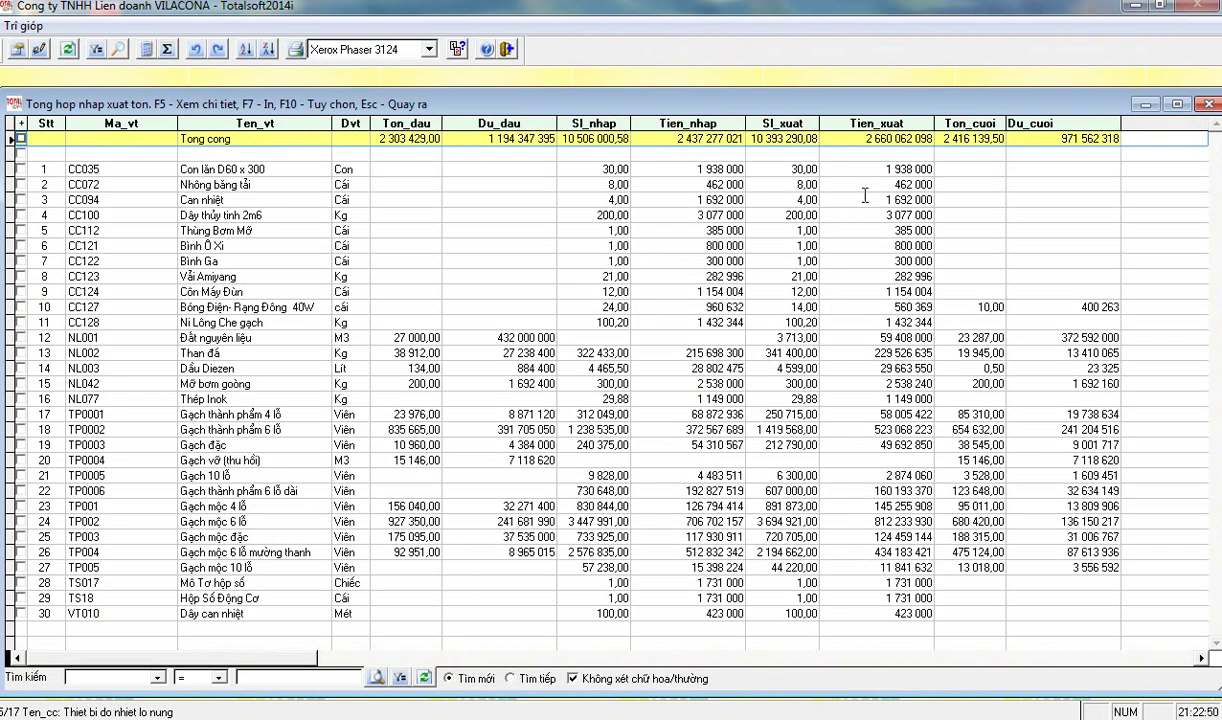
{"action": "left_click_drag", "start_coordinate": [838, 170], "coordinate": [845, 552]}
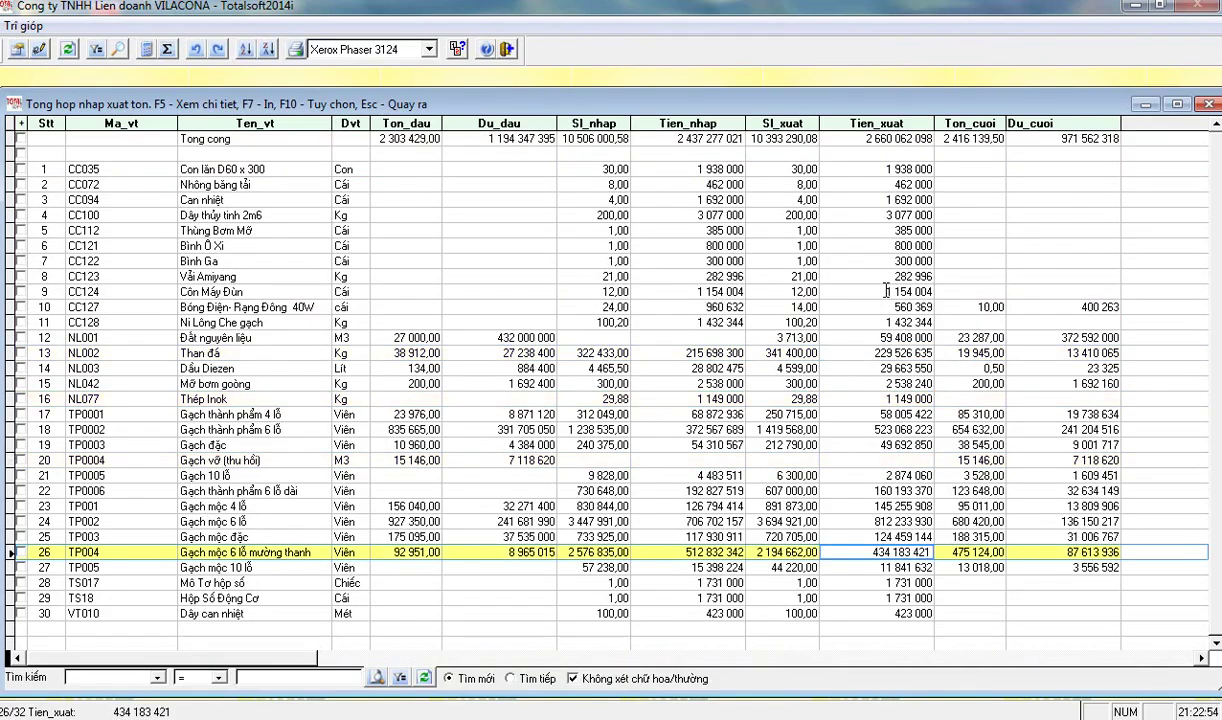
{"action": "scroll", "coordinate": [883, 276], "scroll_direction": "down", "scroll_amount": 2}
{"action": "scroll", "coordinate": [880, 255], "scroll_direction": "up", "scroll_amount": 3}
{"action": "left_click_drag", "start_coordinate": [830, 170], "coordinate": [878, 172]}
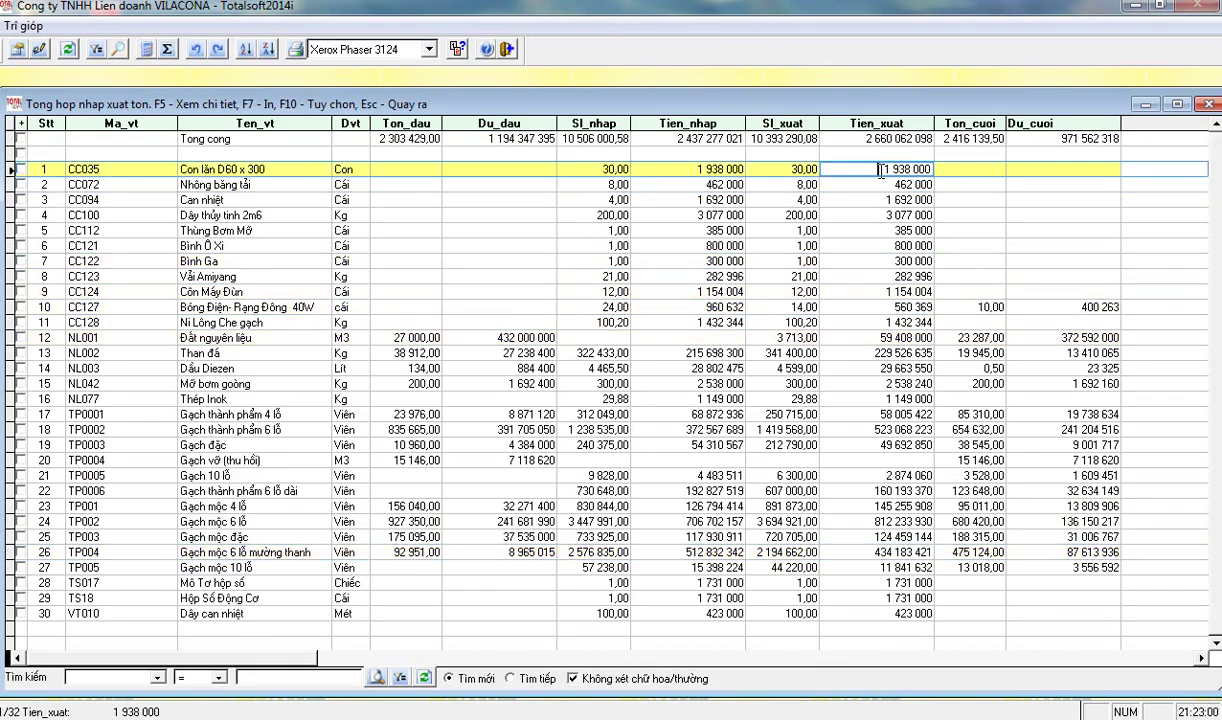
- Check CC035's transactions: PN-16 receipt of 30,00 for 1 938 000 and PXT-14B issue at 64 600,00
{"action": "key", "text": "F5"}
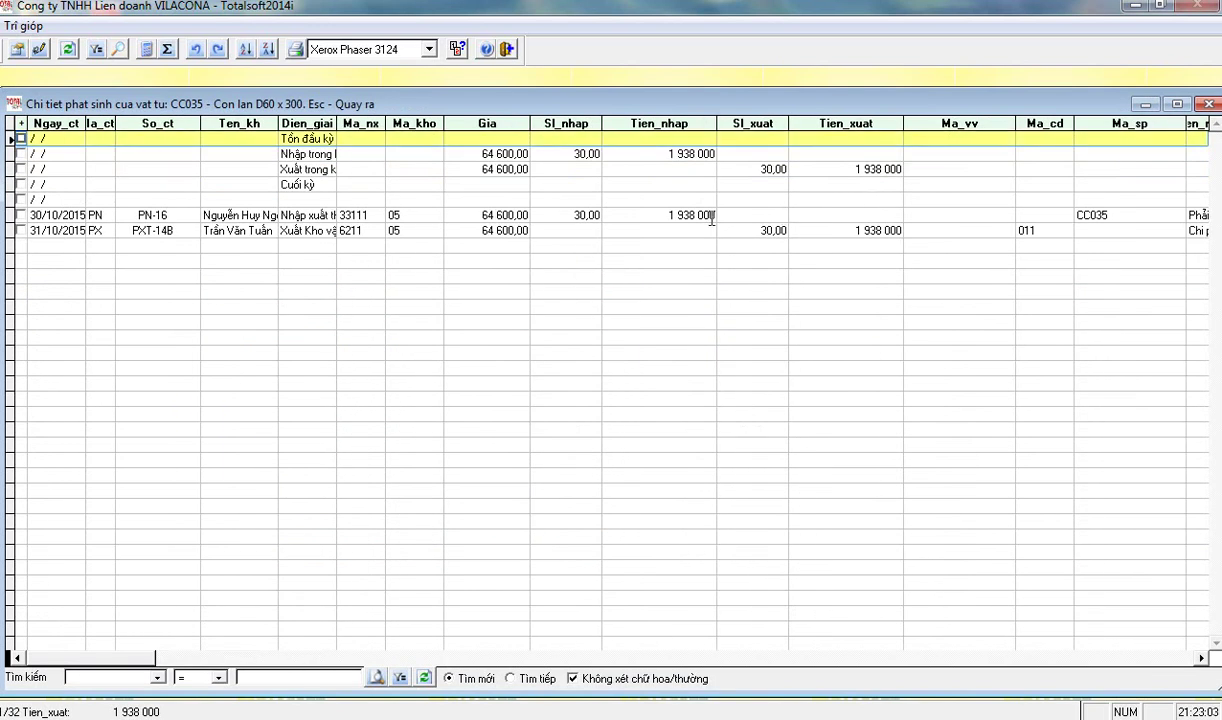
{"action": "left_click", "coordinate": [495, 154]}
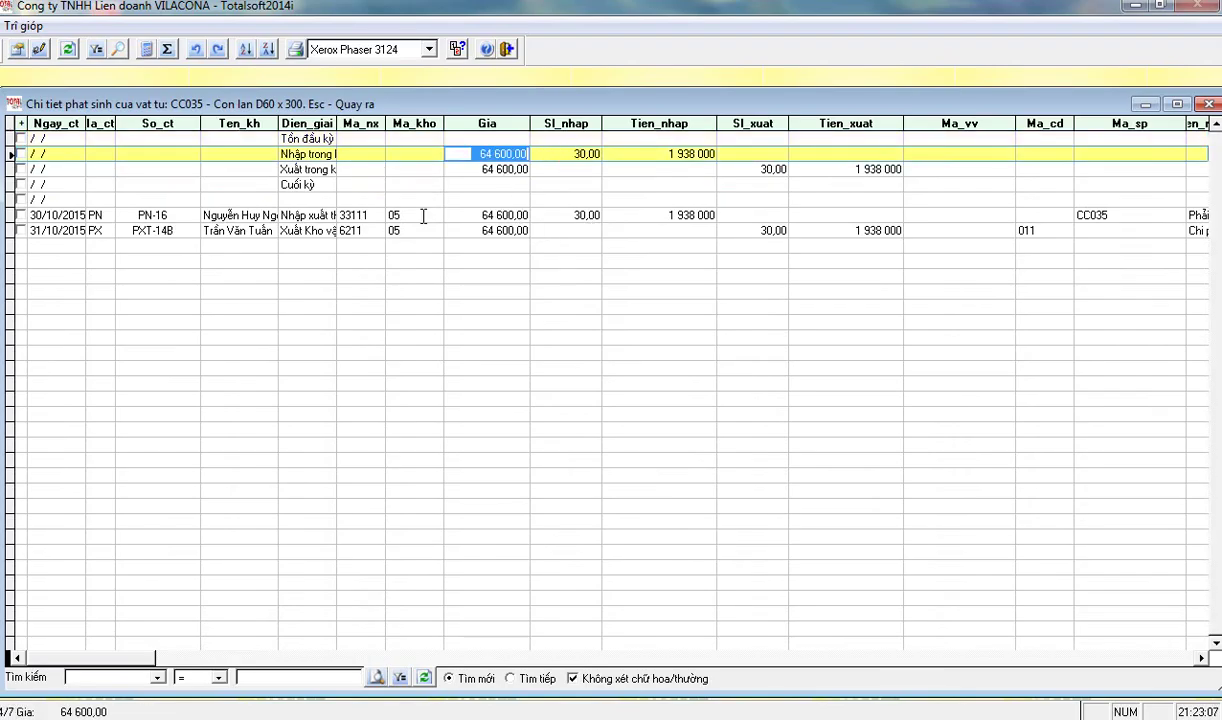
{"action": "left_click", "coordinate": [314, 217]}
{"action": "left_click", "coordinate": [490, 214]}
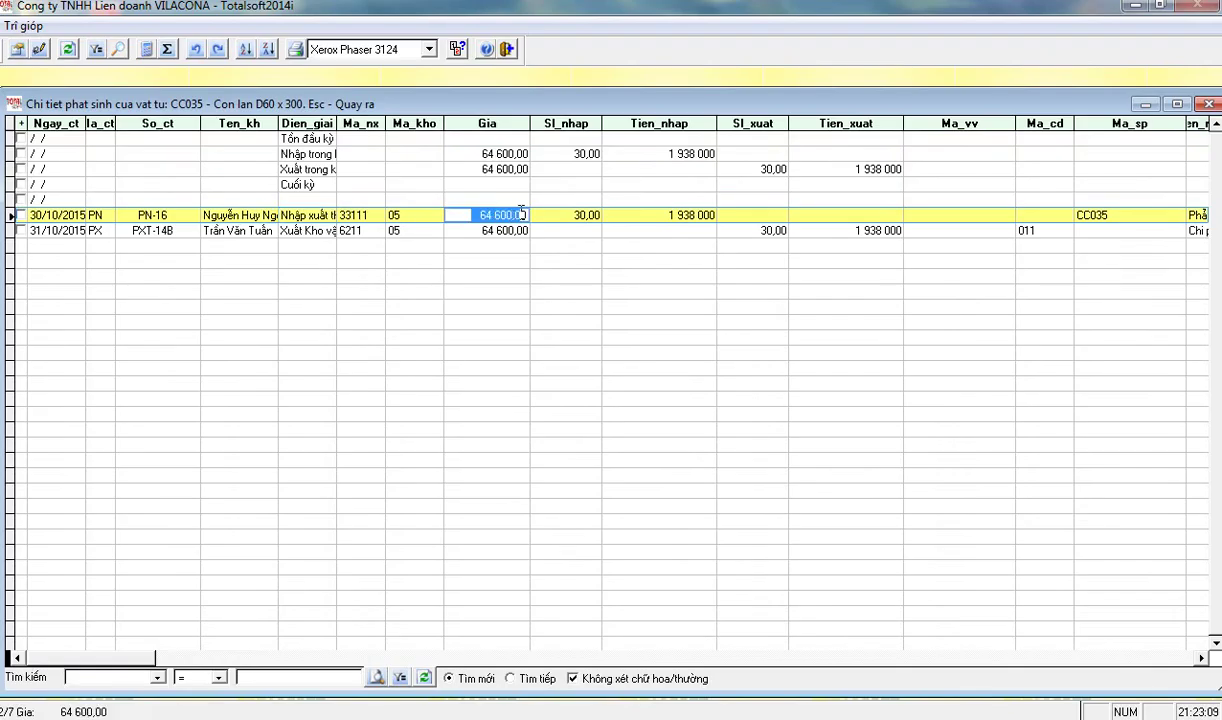
{"action": "left_click", "coordinate": [545, 210]}
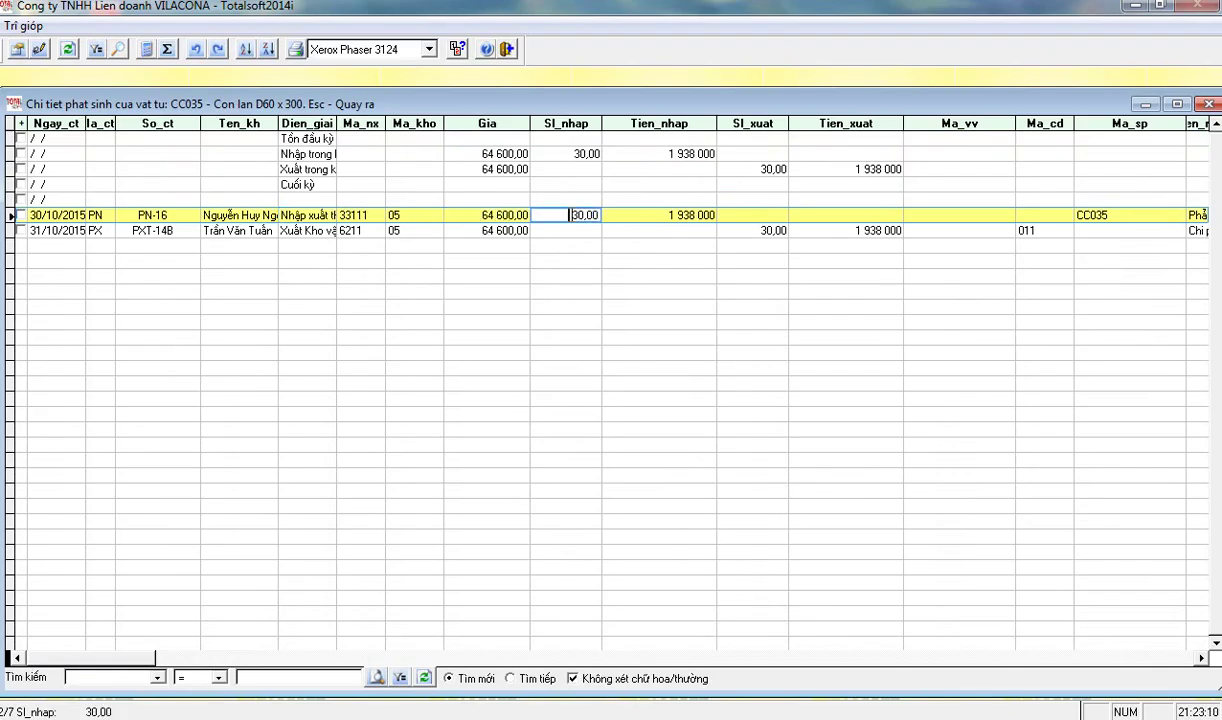
{"action": "left_click", "coordinate": [658, 215]}
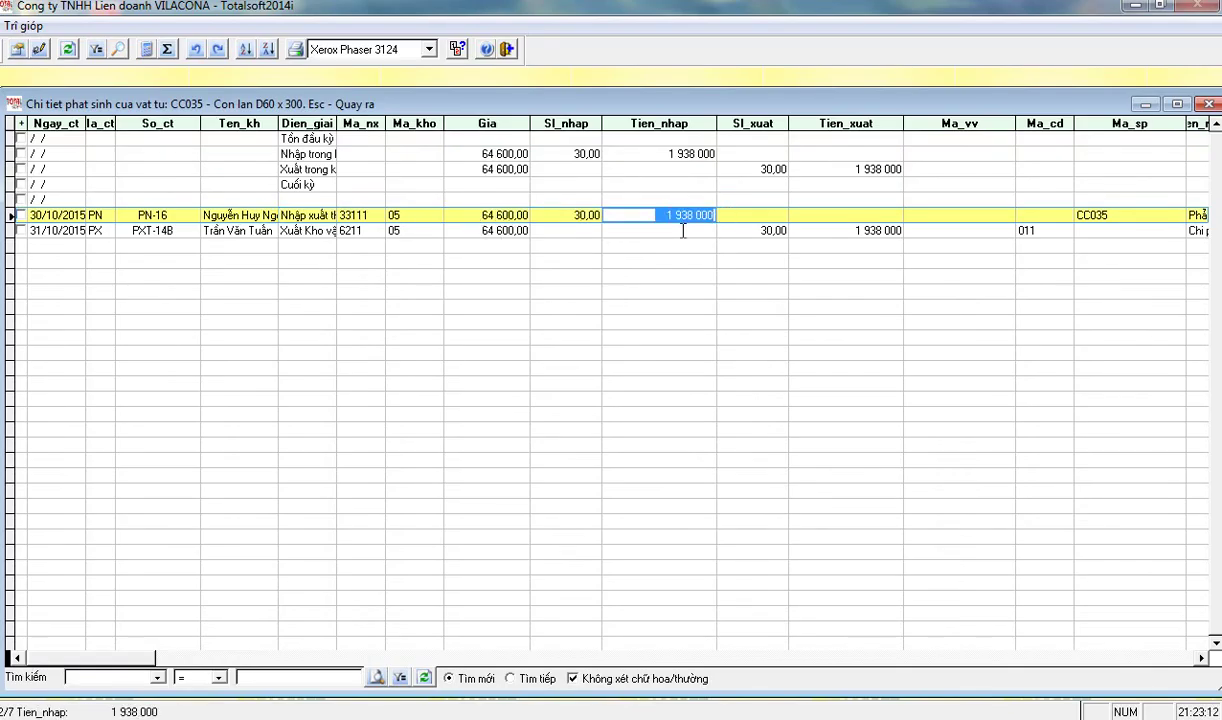
{"action": "left_click", "coordinate": [830, 232]}
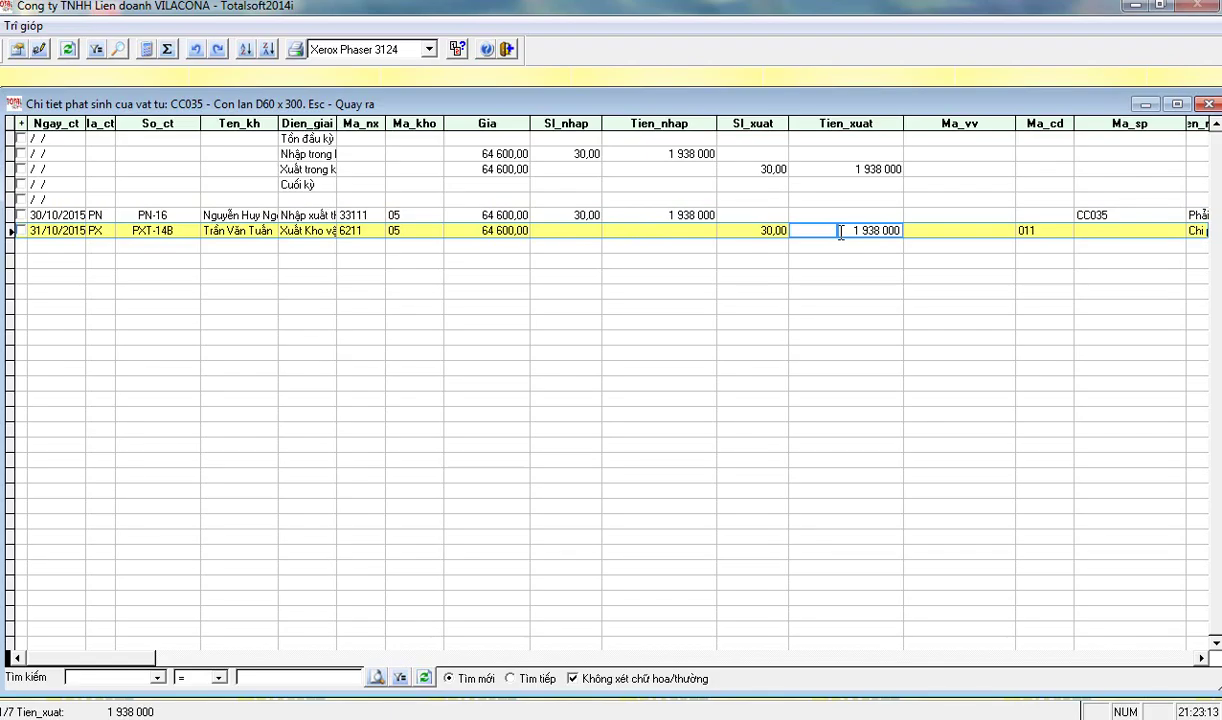
{"action": "left_click", "coordinate": [472, 230]}
{"action": "left_click", "coordinate": [760, 230]}
{"action": "key", "text": "Escape"}
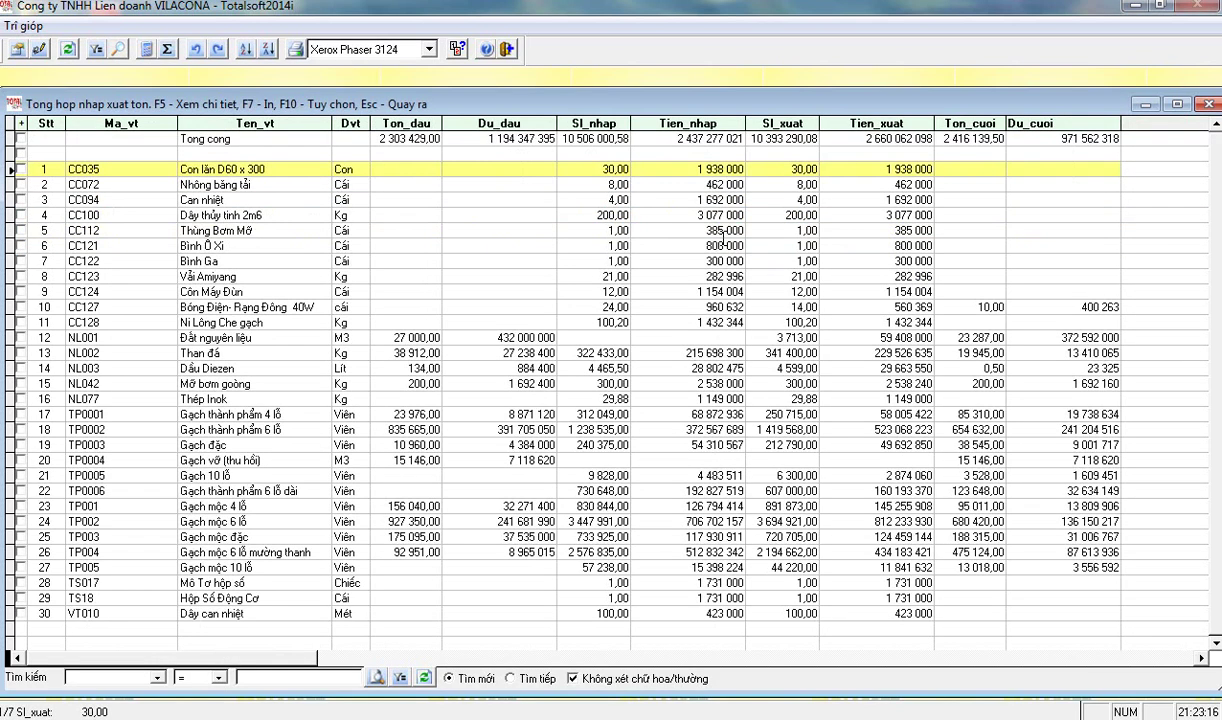
{"action": "key", "text": "Escape"}
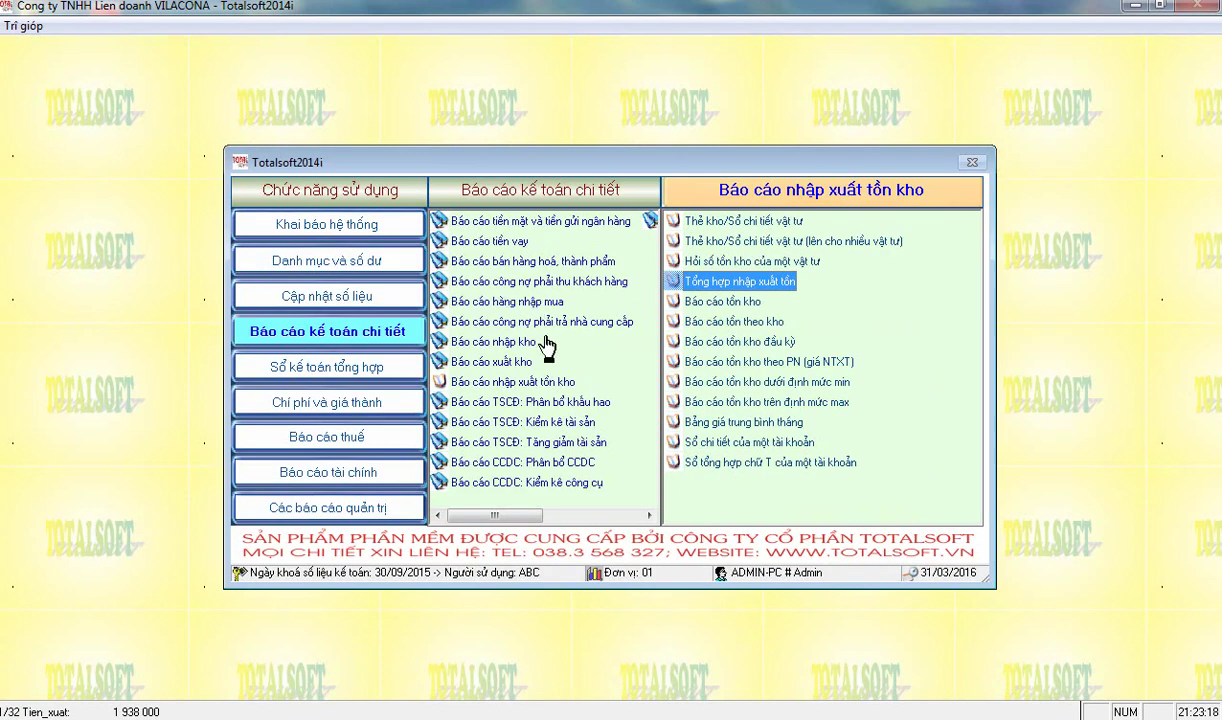
- Run the trial balance of accounts report and scroll through its account rows
{"action": "left_click", "coordinate": [332, 481]}
{"action": "left_click", "coordinate": [768, 219]}
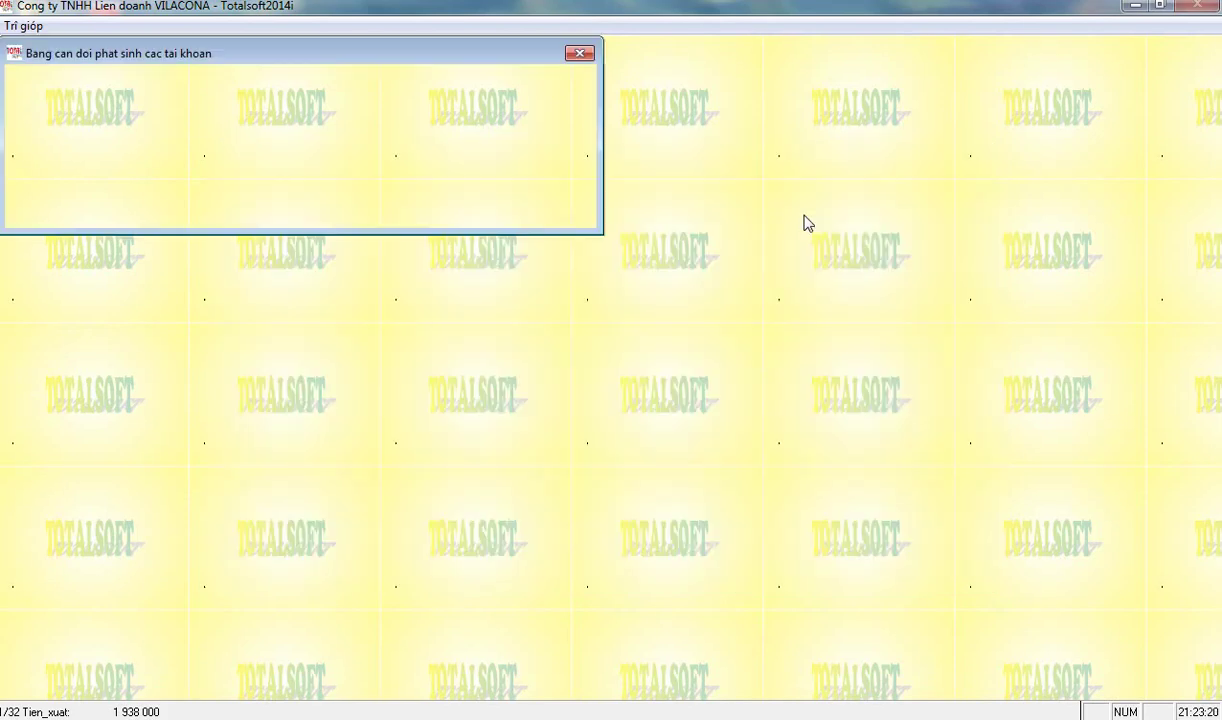
{"action": "left_click", "coordinate": [50, 207]}
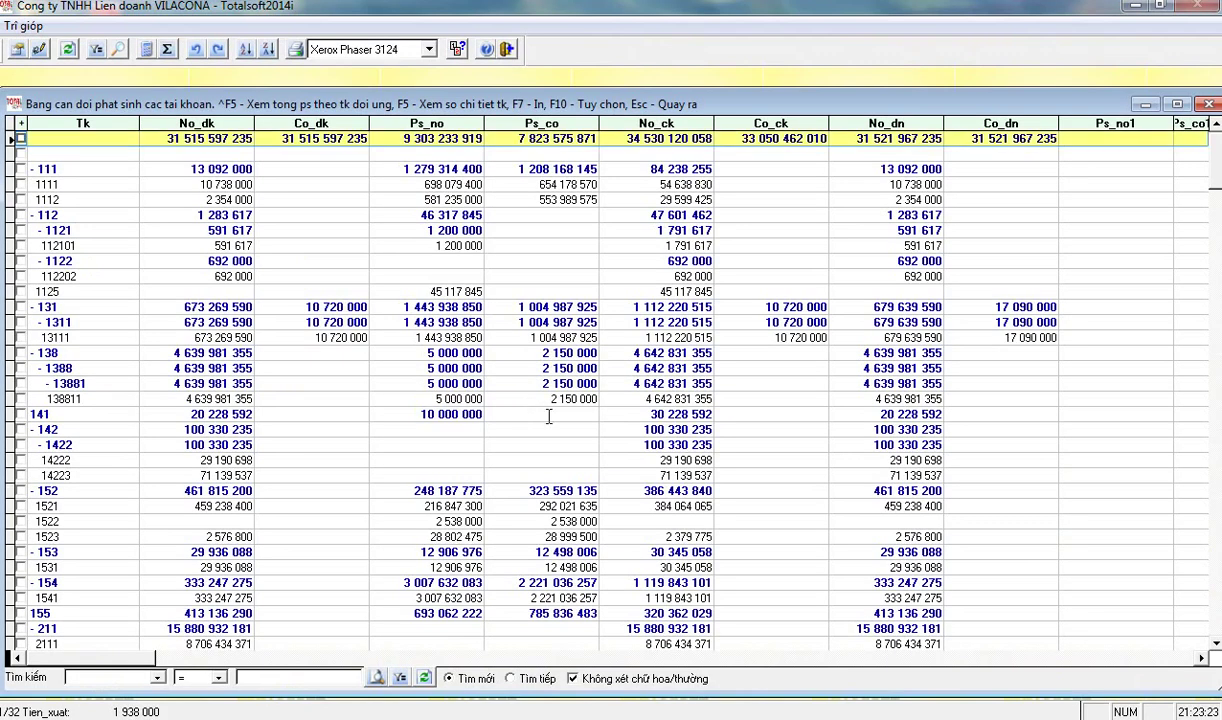
{"action": "scroll", "coordinate": [426, 408], "scroll_direction": "down", "scroll_amount": 2}
{"action": "scroll", "coordinate": [424, 410], "scroll_direction": "down", "scroll_amount": 9}
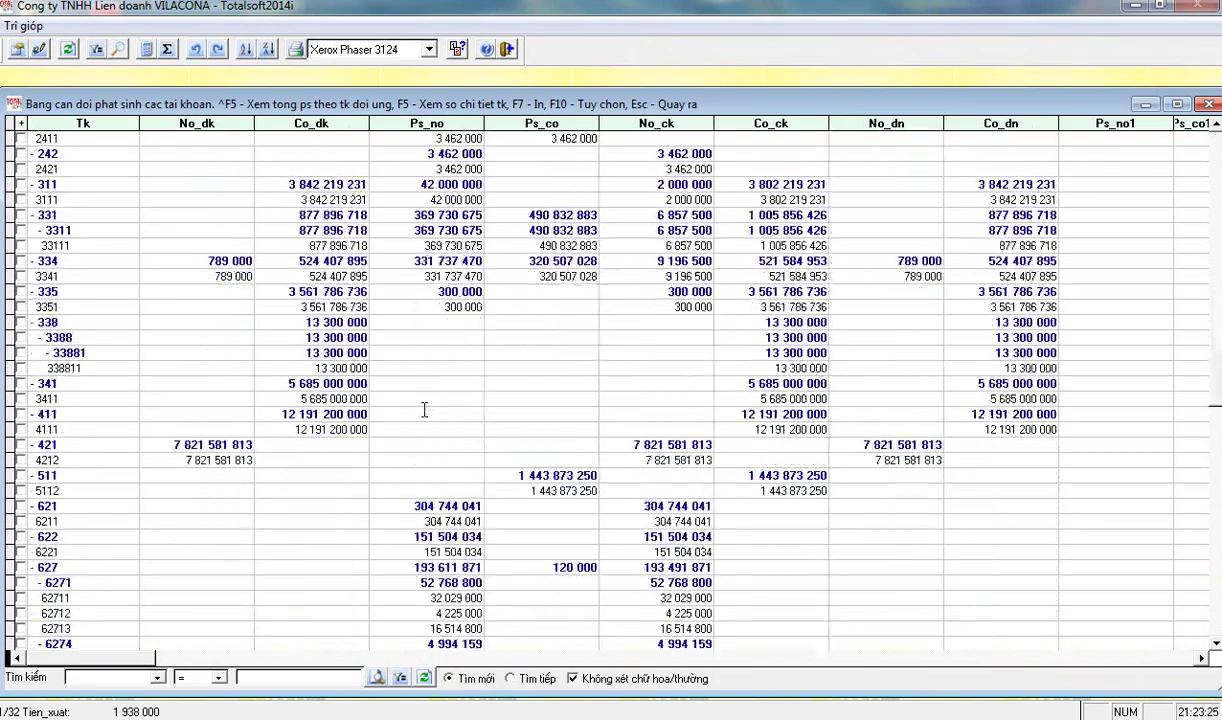
{"action": "key", "text": "Escape"}
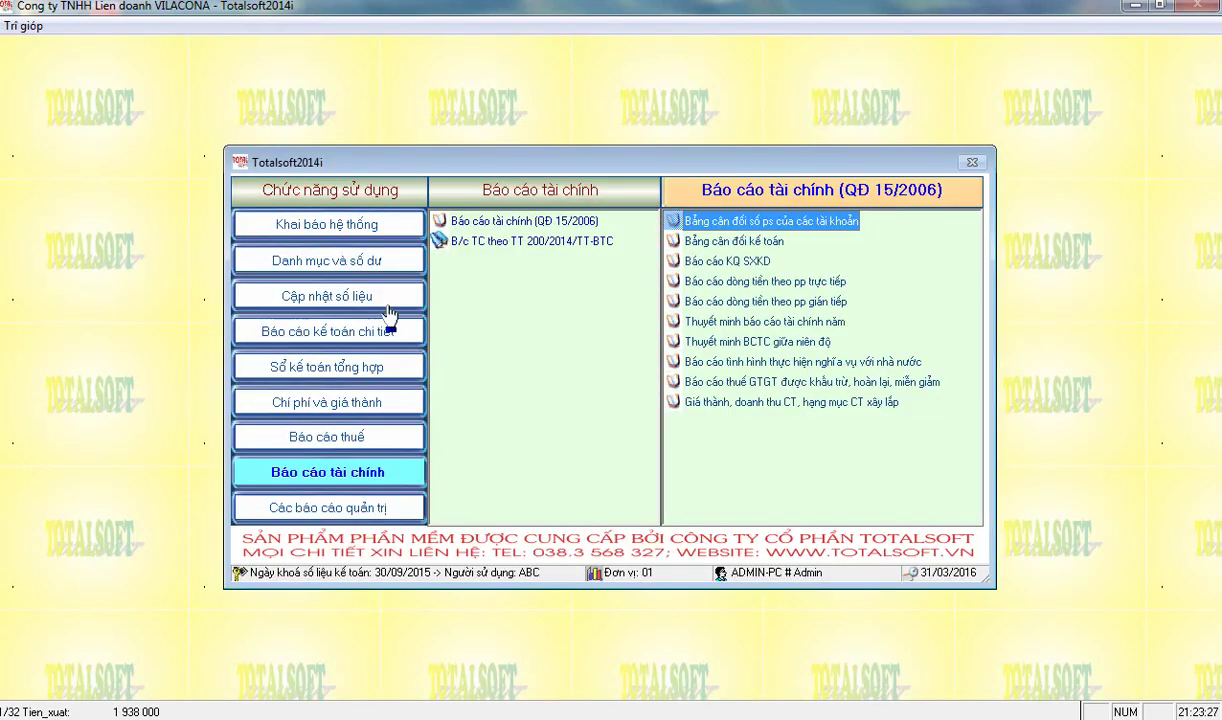
- Open the automatic closing-entry execution for year 2015
{"action": "left_click", "coordinate": [325, 293]}
{"action": "left_click", "coordinate": [525, 224]}
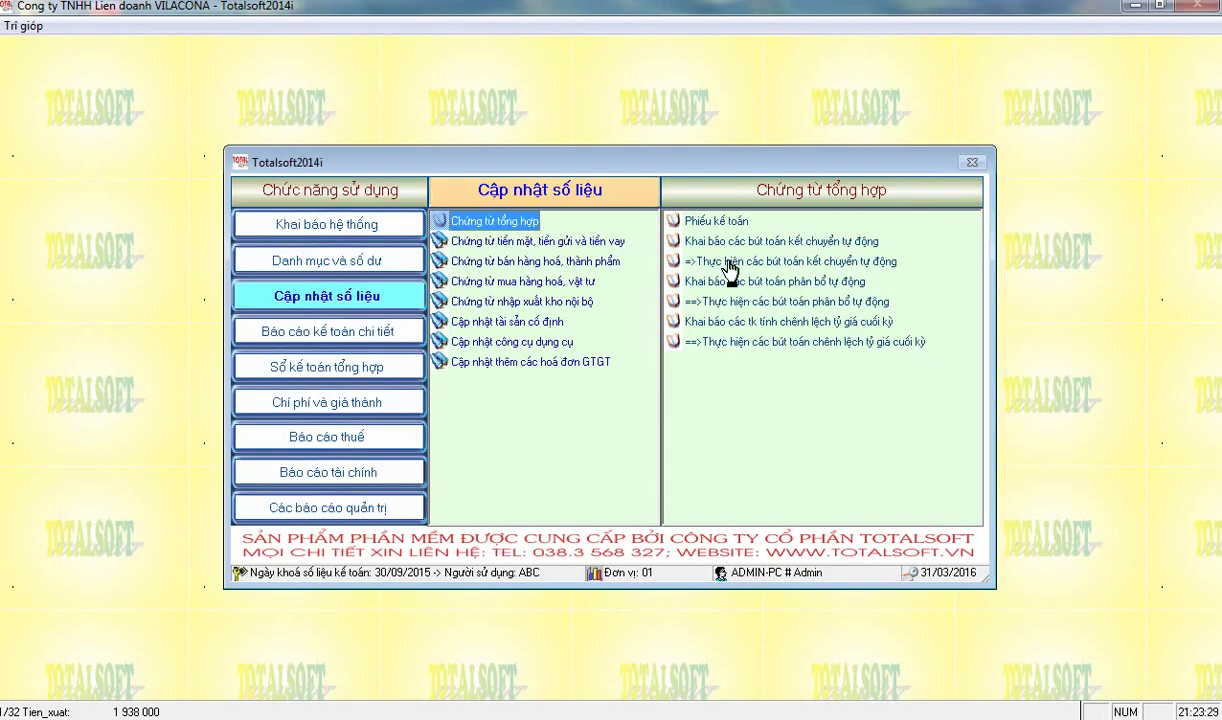
{"action": "double_click", "coordinate": [762, 263]}
{"action": "type", "text": "2015"}
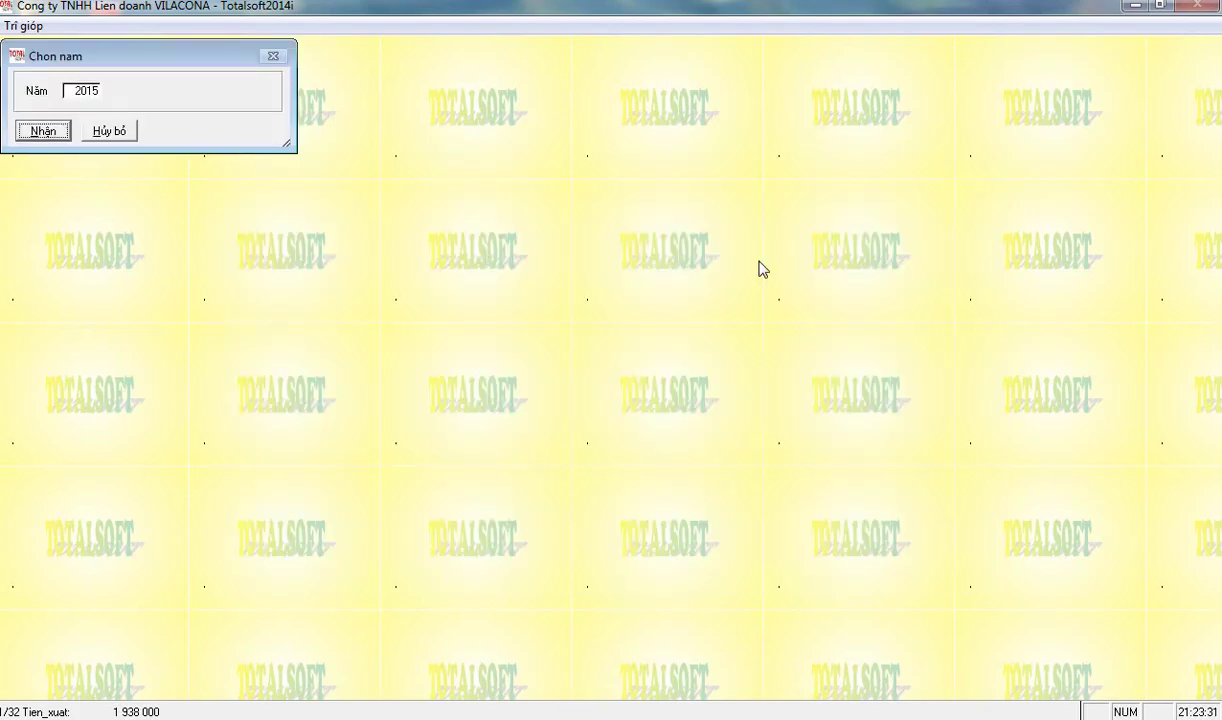
{"action": "key", "text": "Return"}
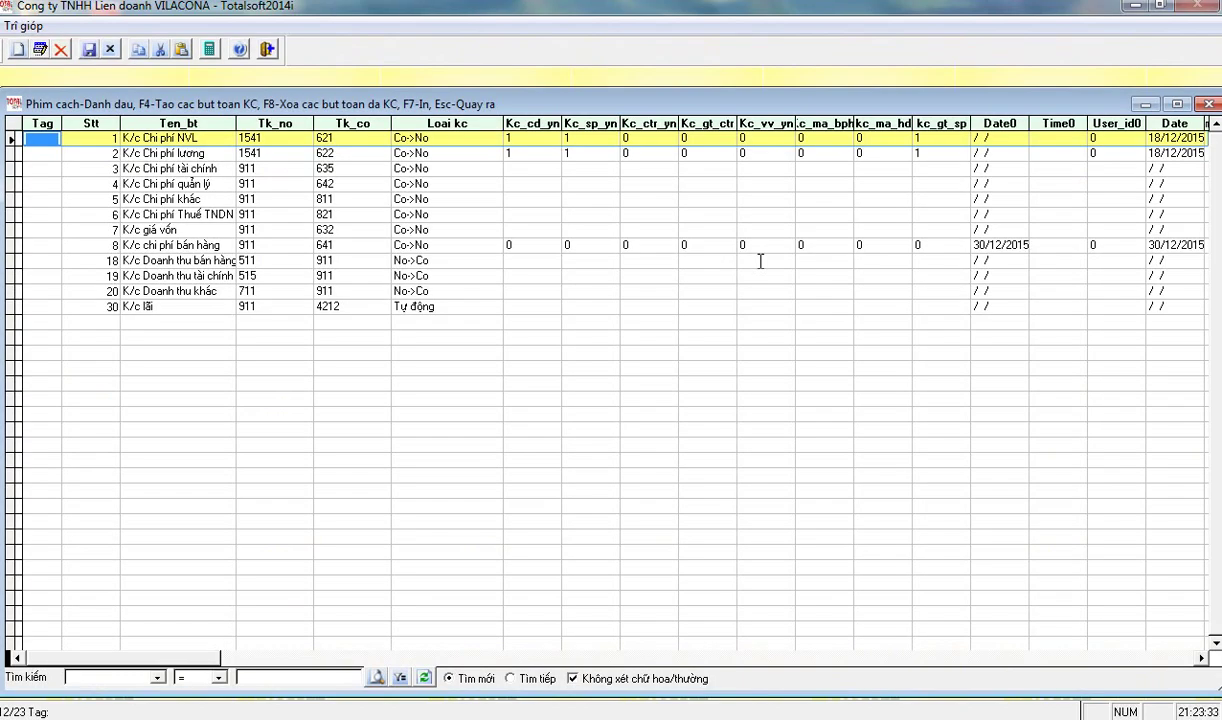
- Review K/c Chi phí NVL's settings: debit 1541, credit 621, Co->No type, work-stage and product flags
{"action": "key", "text": "Tab"}
{"action": "key", "text": "shift+Tab"}
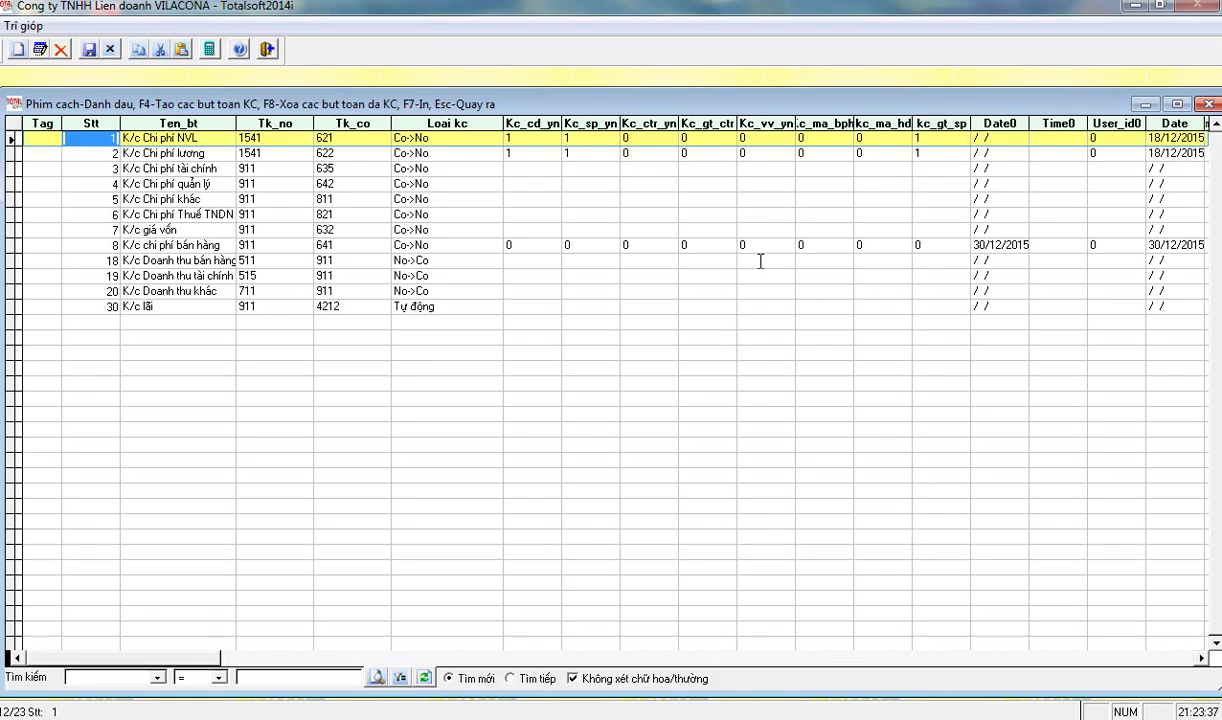
{"action": "key", "text": "Tab"}
{"action": "key", "text": "Tab"}
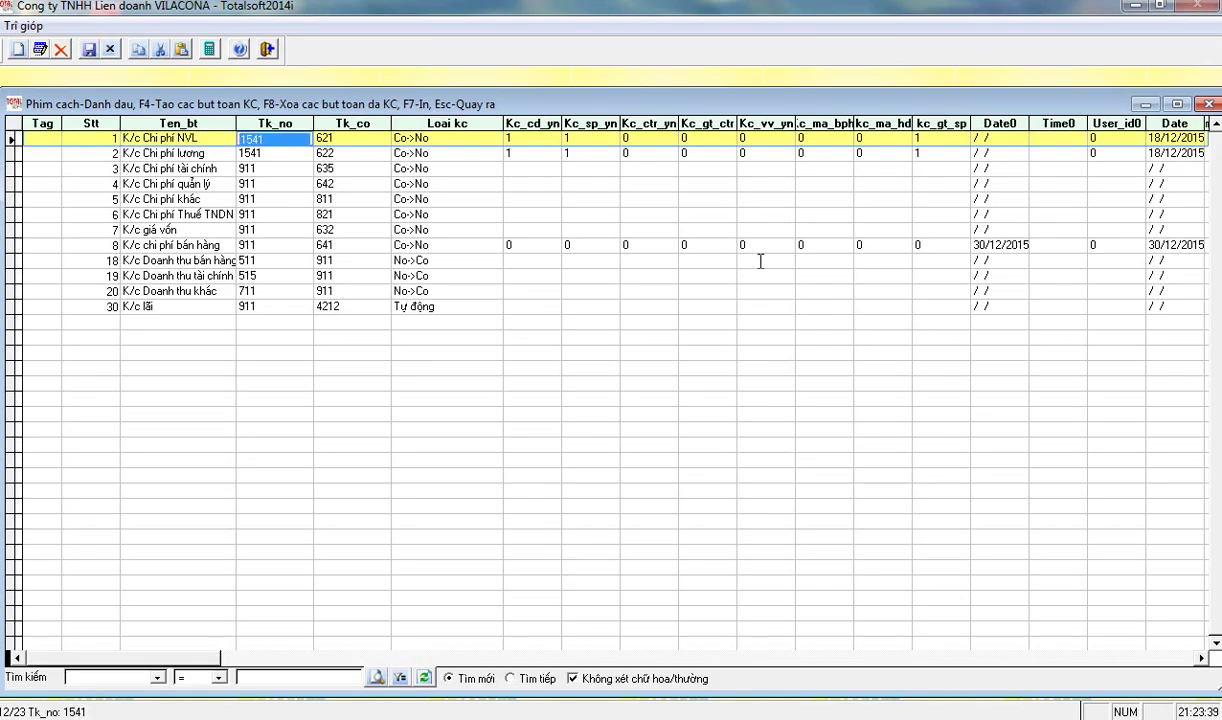
{"action": "key", "text": "Tab"}
{"action": "key", "text": "Tab"}
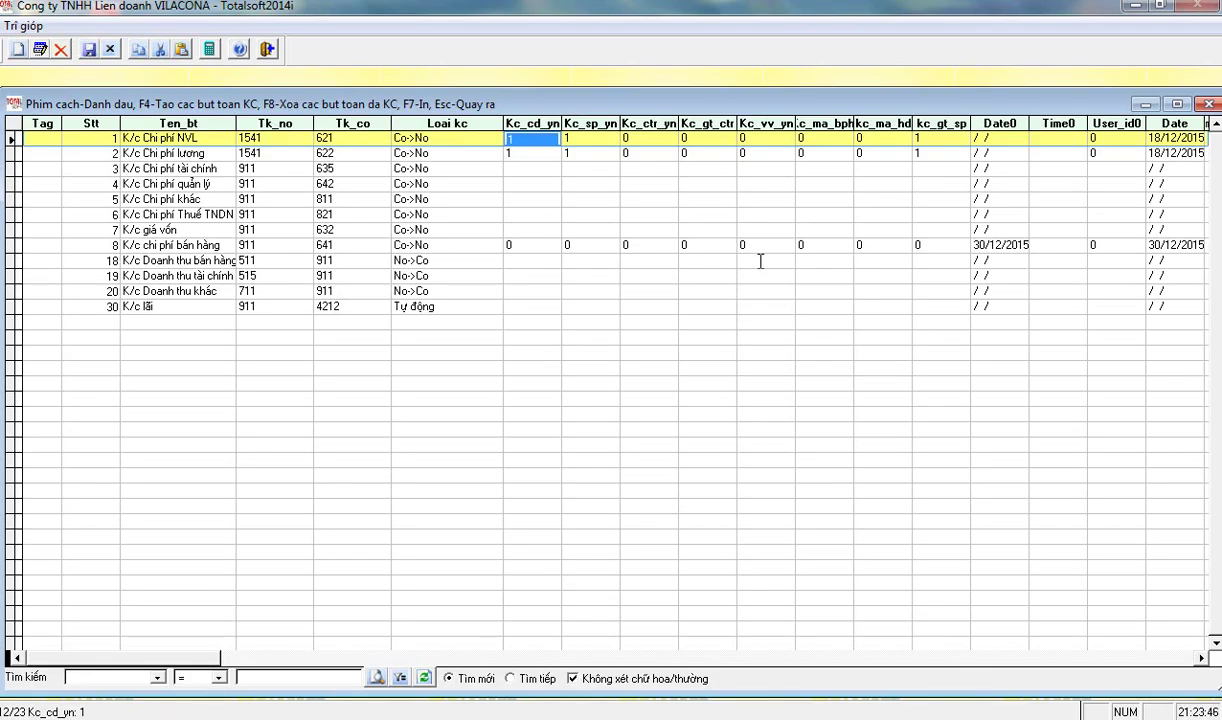
{"action": "key", "text": "shift+Tab"}
{"action": "key", "text": "Tab"}
{"action": "key", "text": "Tab"}
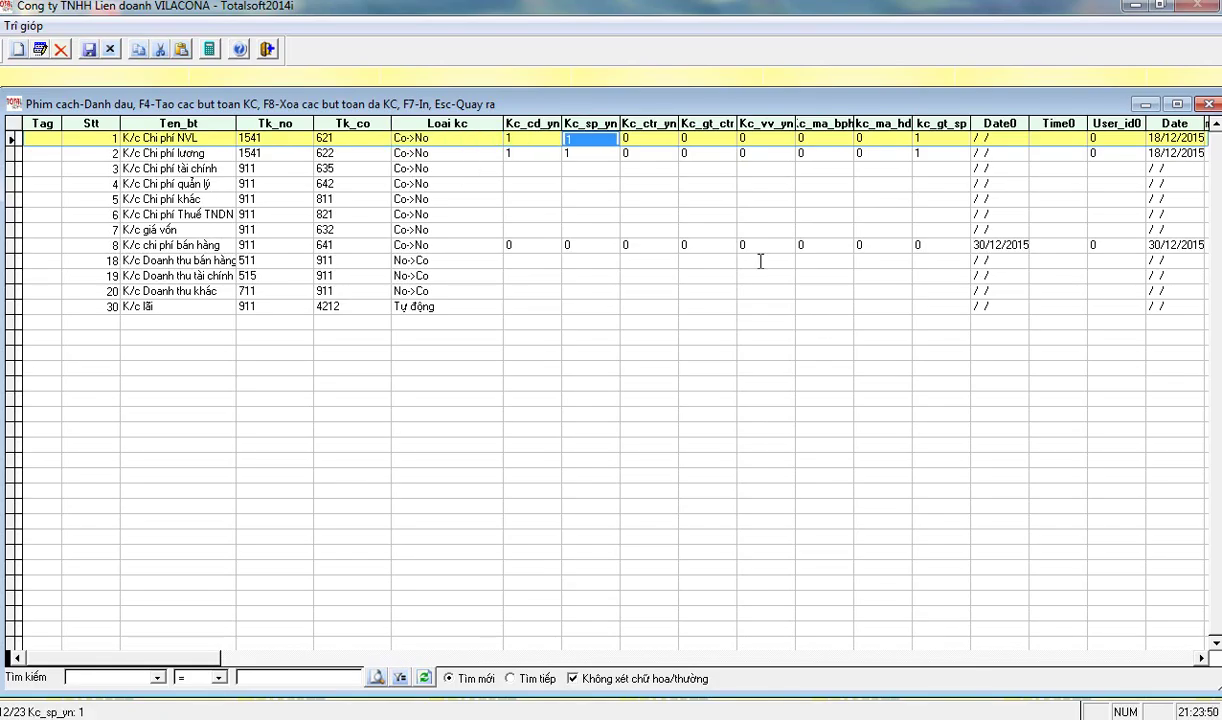
{"action": "key", "text": "Tab"}
{"action": "key", "text": "Tab"}
{"action": "key", "text": "Tab"}
{"action": "key", "text": "Tab"}
{"action": "key", "text": "Tab"}
{"action": "key", "text": "Tab"}
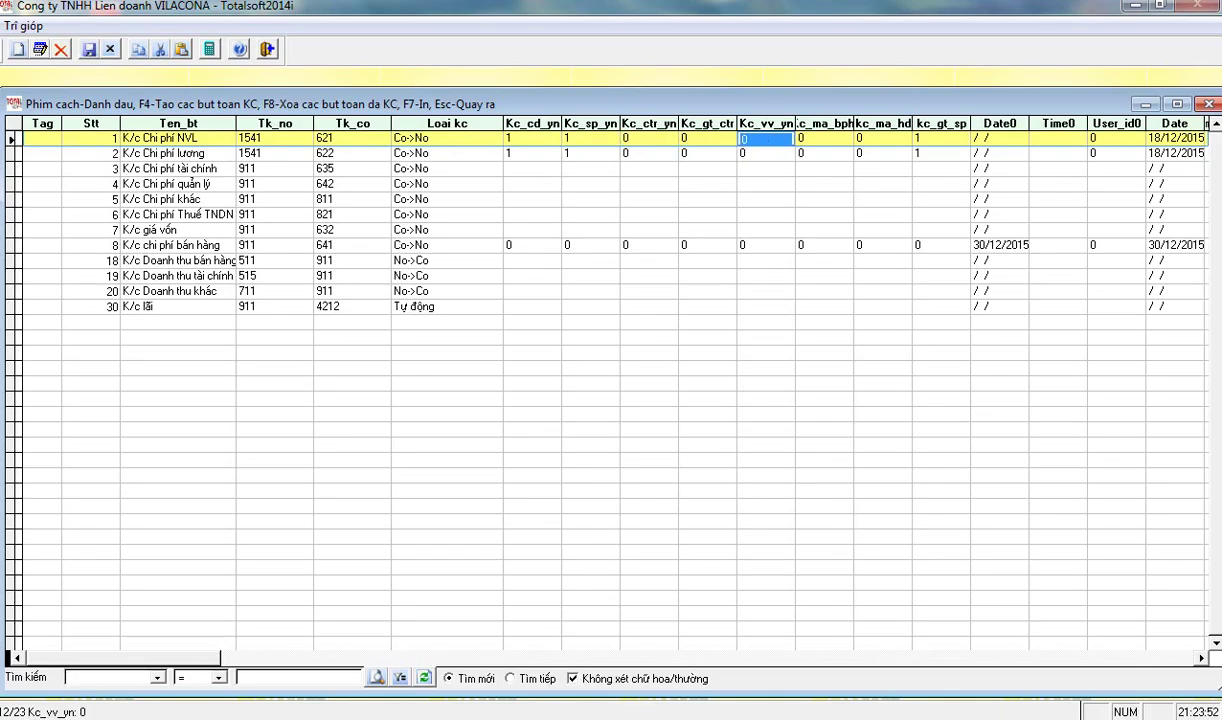
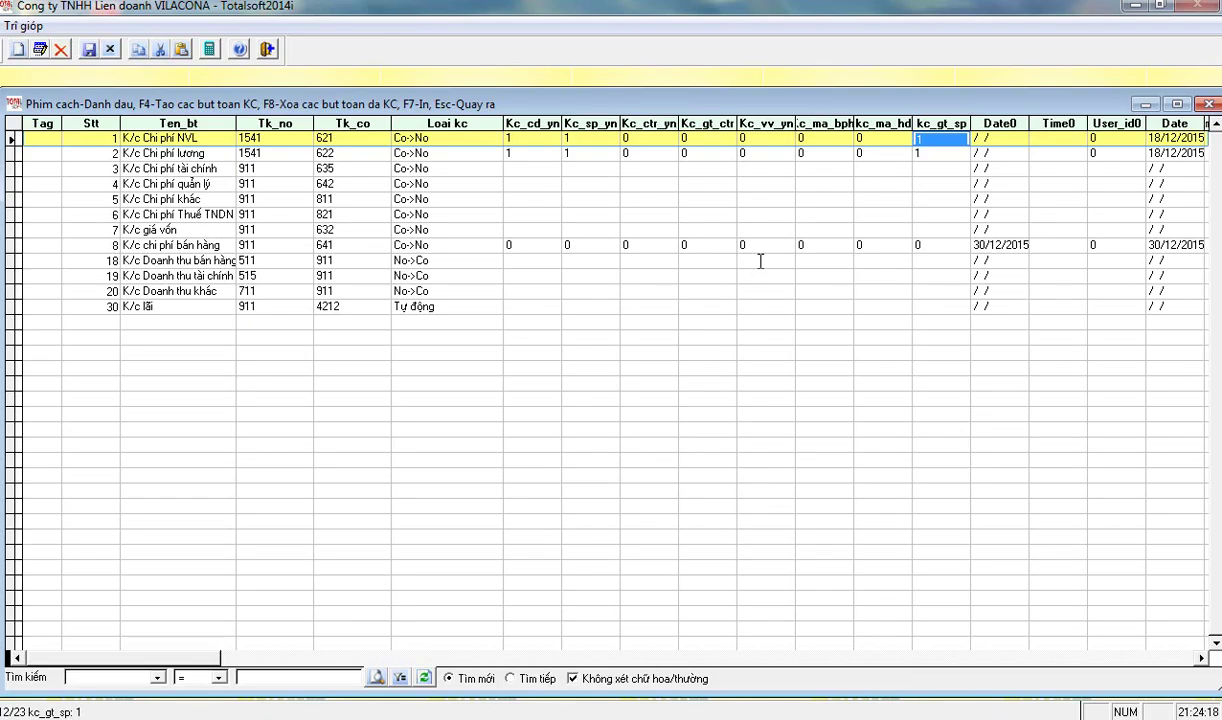
- Check the first closing entry, K/c Chi phí NVL, and its debit account 1541
{"action": "key", "text": "Left"}
{"action": "key", "text": "Left"}
{"action": "key", "text": "Left"}
{"action": "key", "text": "Left"}
{"action": "key", "text": "Left"}
{"action": "key", "text": "Left"}
{"action": "key", "text": "Left"}
{"action": "key", "text": "Left"}
{"action": "key", "text": "Left"}
{"action": "key", "text": "Left"}
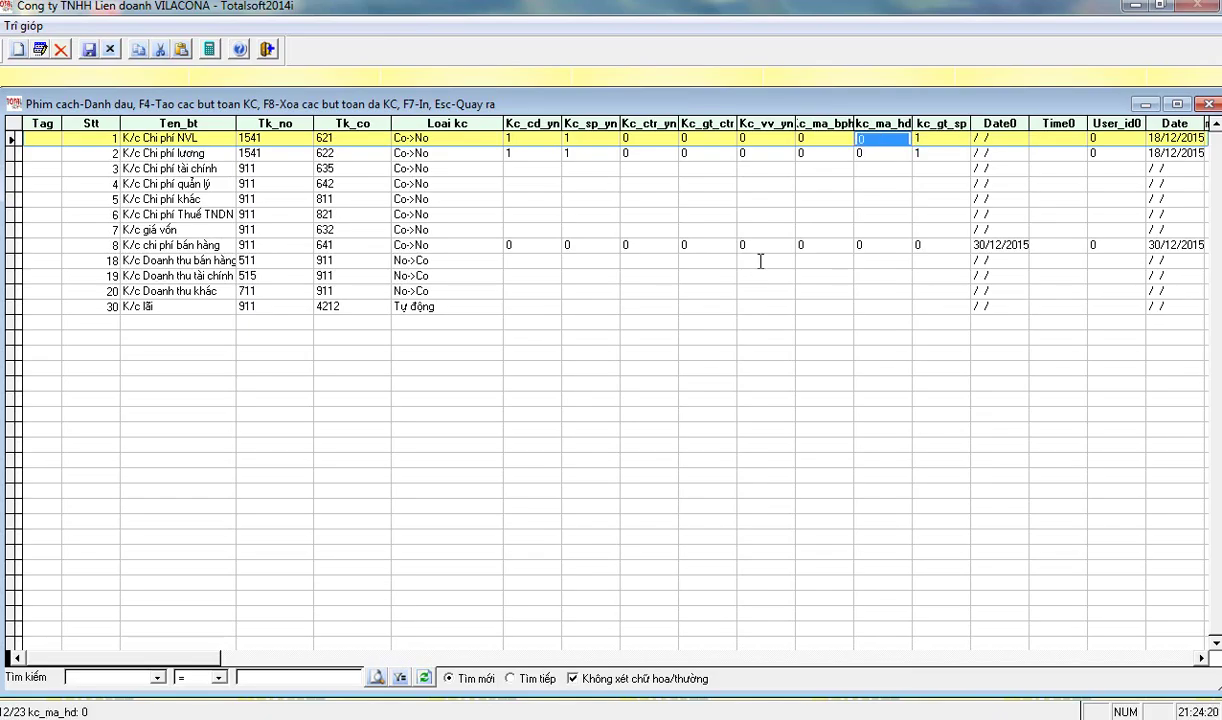
{"action": "key", "text": "Left"}
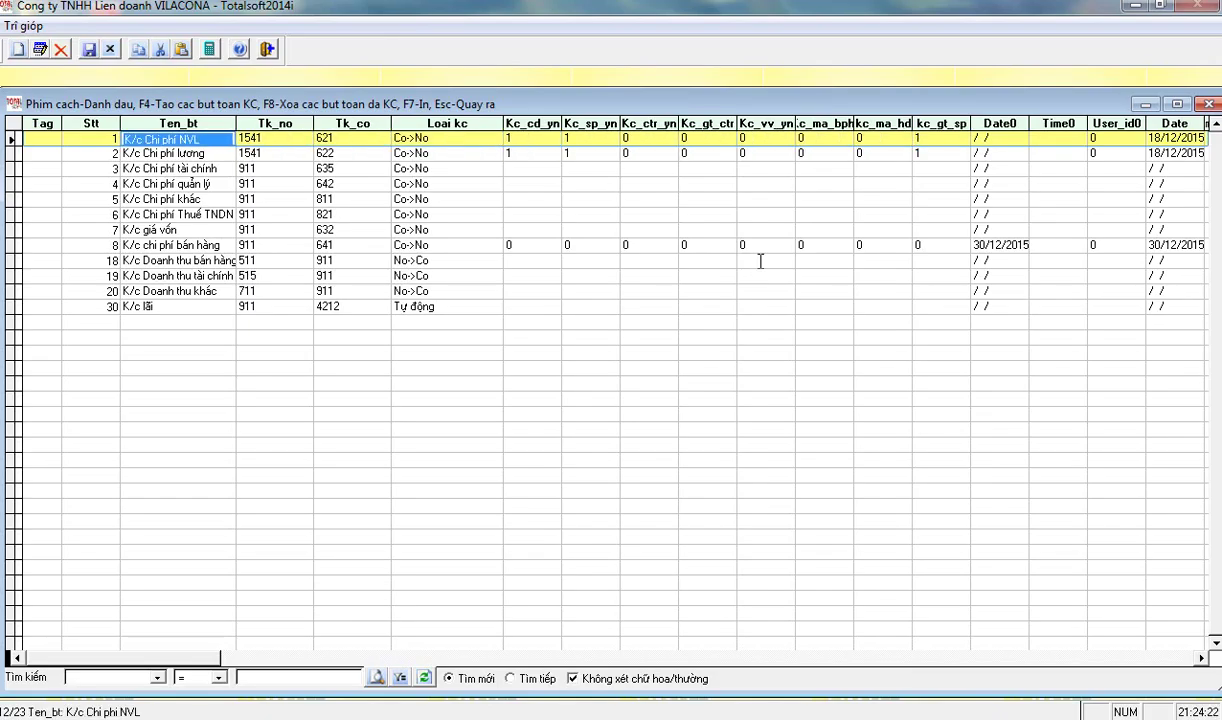
{"action": "key", "text": "Right"}
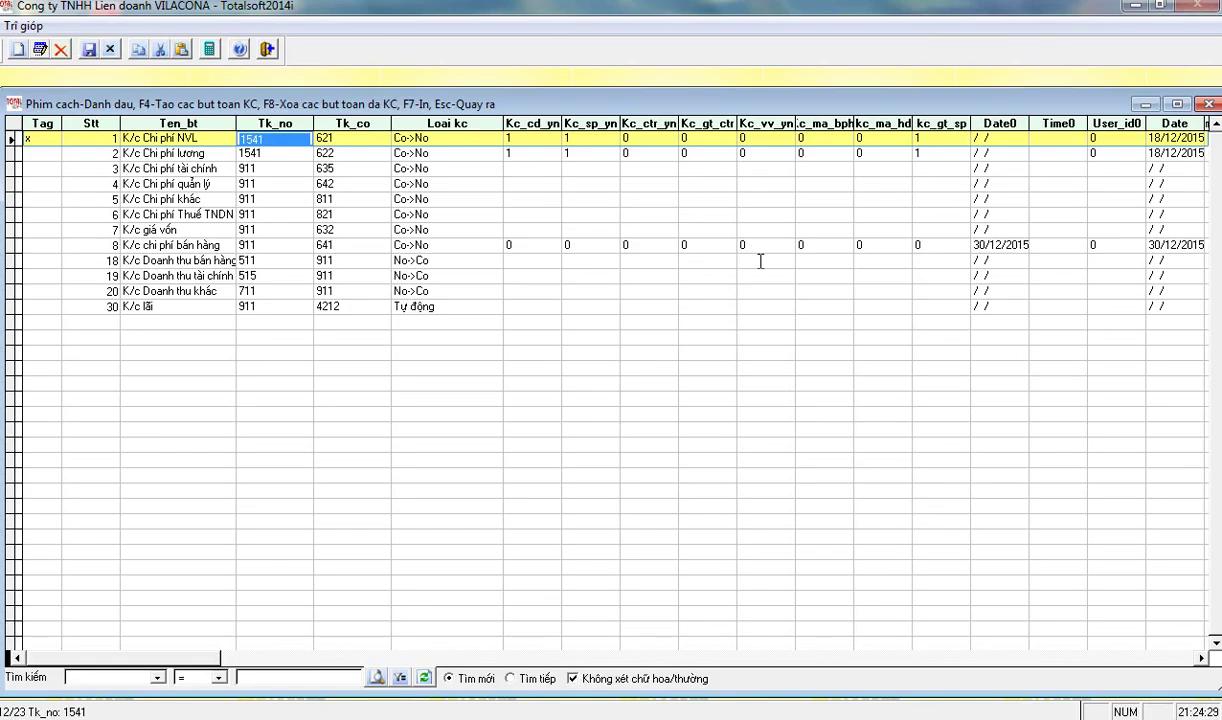
- Run the automatic closing entries for periods 10 to 10 and close the list
{"action": "key", "text": "F4"}
{"action": "type", "text": "10"}
{"action": "key", "text": "Return"}
{"action": "type", "text": "10"}
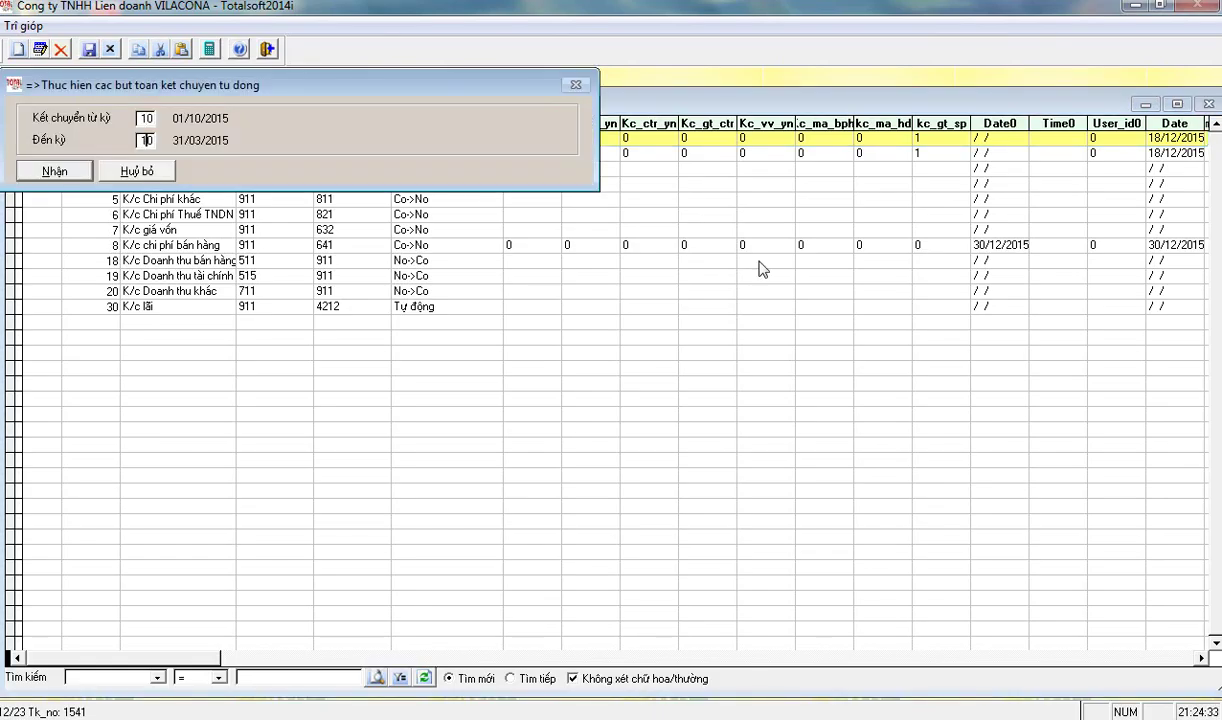
{"action": "key", "text": "Return"}
{"action": "key", "text": "Return"}
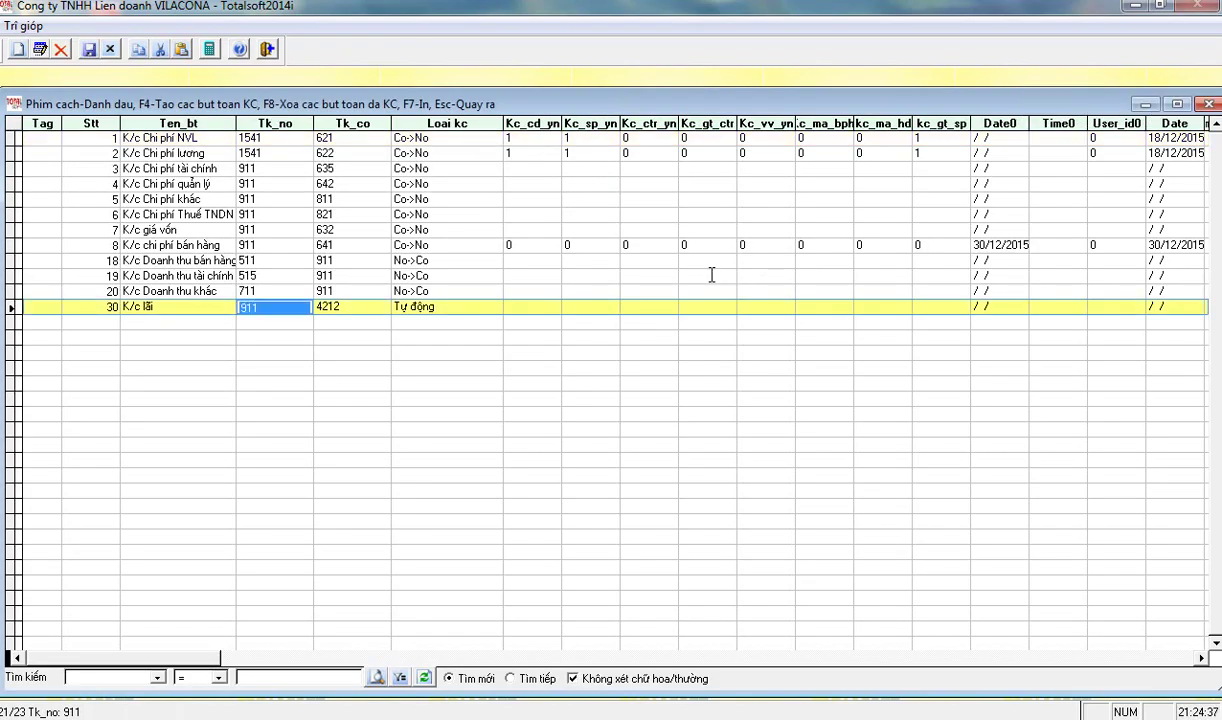
{"action": "key", "text": "Escape"}
- Load the account transactions balance report from the financial reports and scroll down to the expense accounts
{"action": "left_click", "coordinate": [350, 480]}
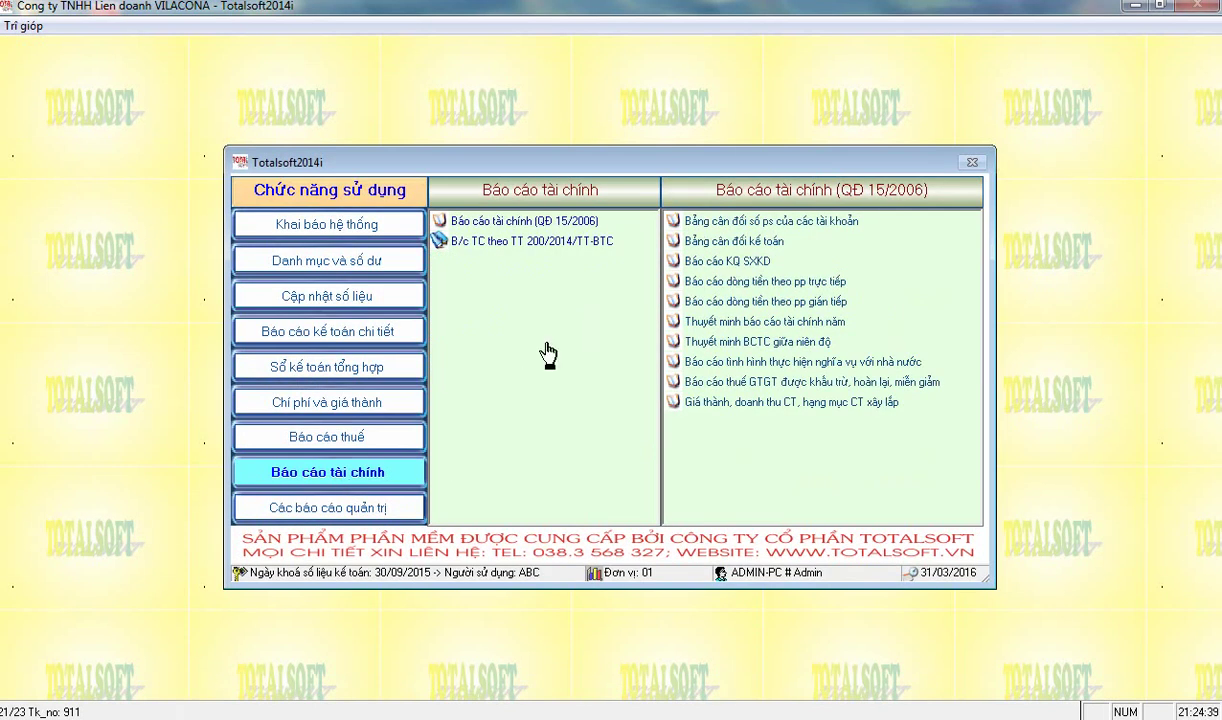
{"action": "left_click", "coordinate": [695, 210]}
{"action": "left_click", "coordinate": [66, 212]}
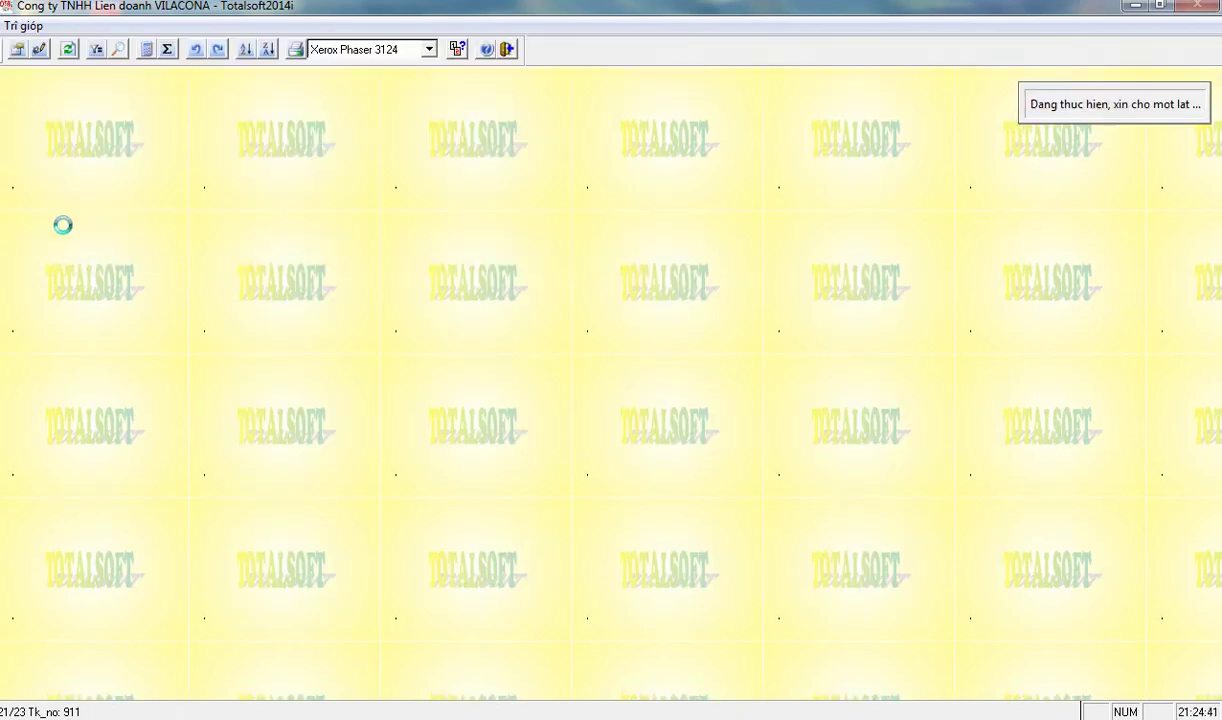
{"action": "scroll", "coordinate": [440, 490], "scroll_direction": "down", "scroll_amount": 8}
{"action": "scroll", "coordinate": [370, 458], "scroll_direction": "down", "scroll_amount": 15}
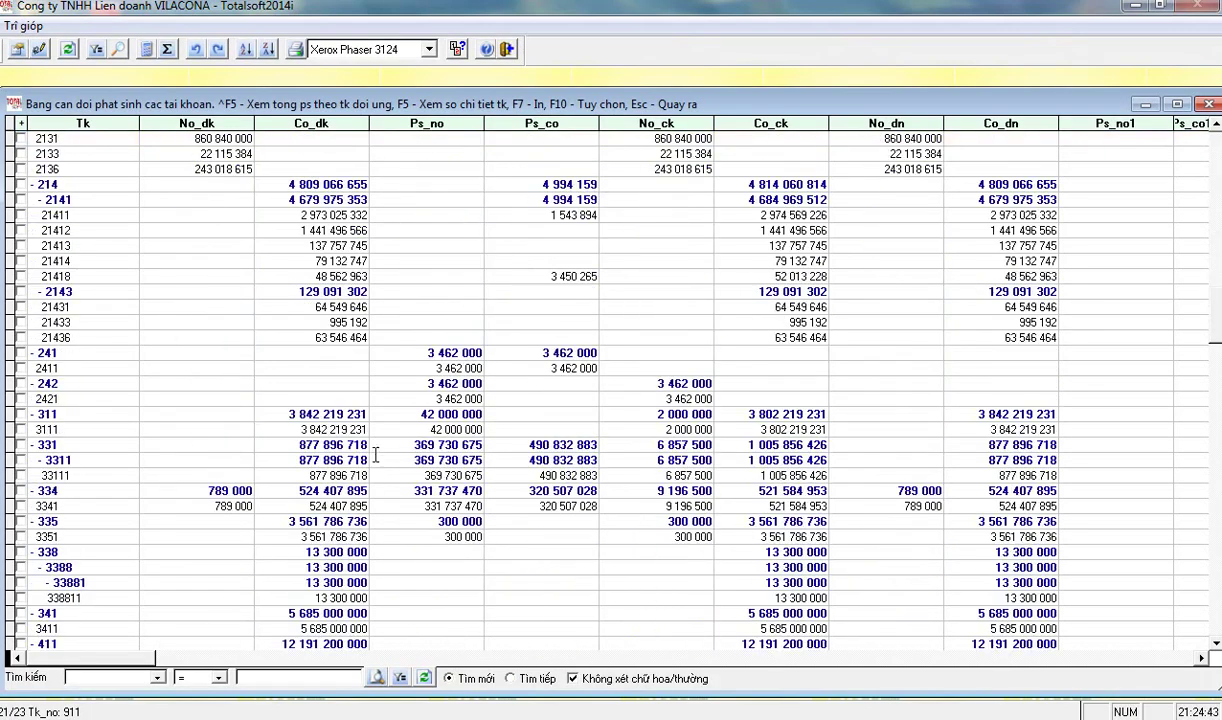
{"action": "scroll", "coordinate": [360, 440], "scroll_direction": "down", "scroll_amount": 2}
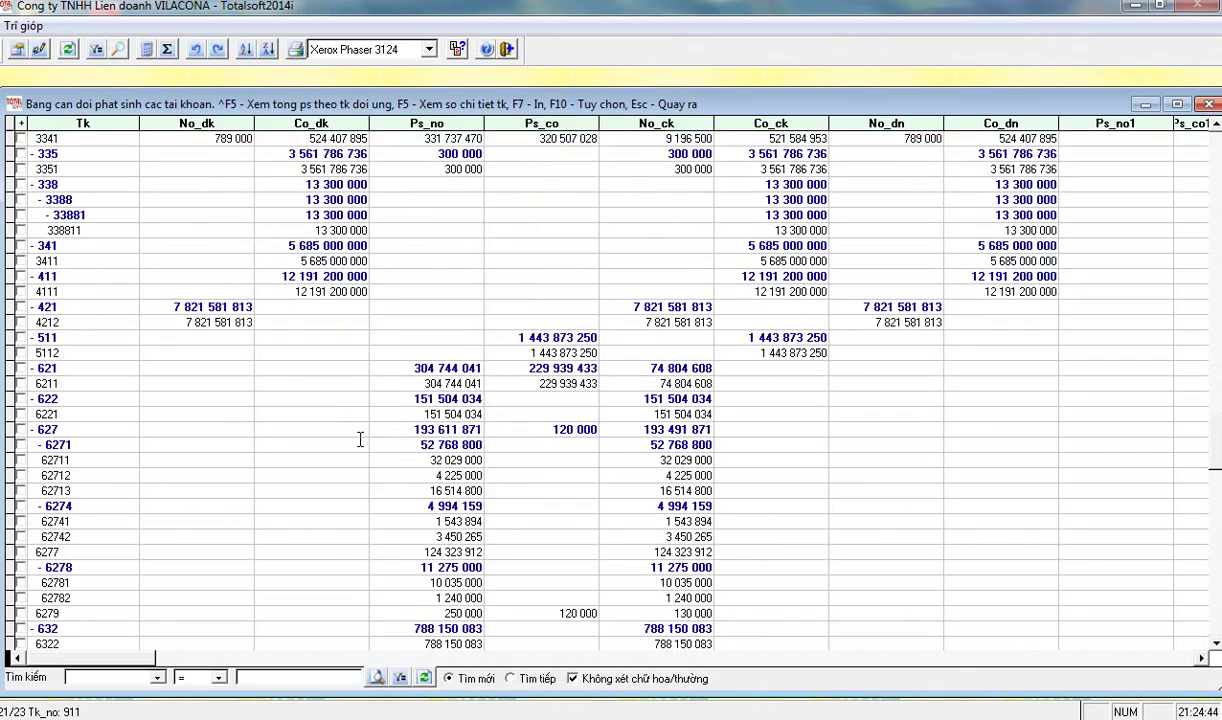
- Open the detailed ledger for account 6211, with credit movement 229 939 433
{"action": "left_click", "coordinate": [428, 384]}
{"action": "key", "text": "Tab"}
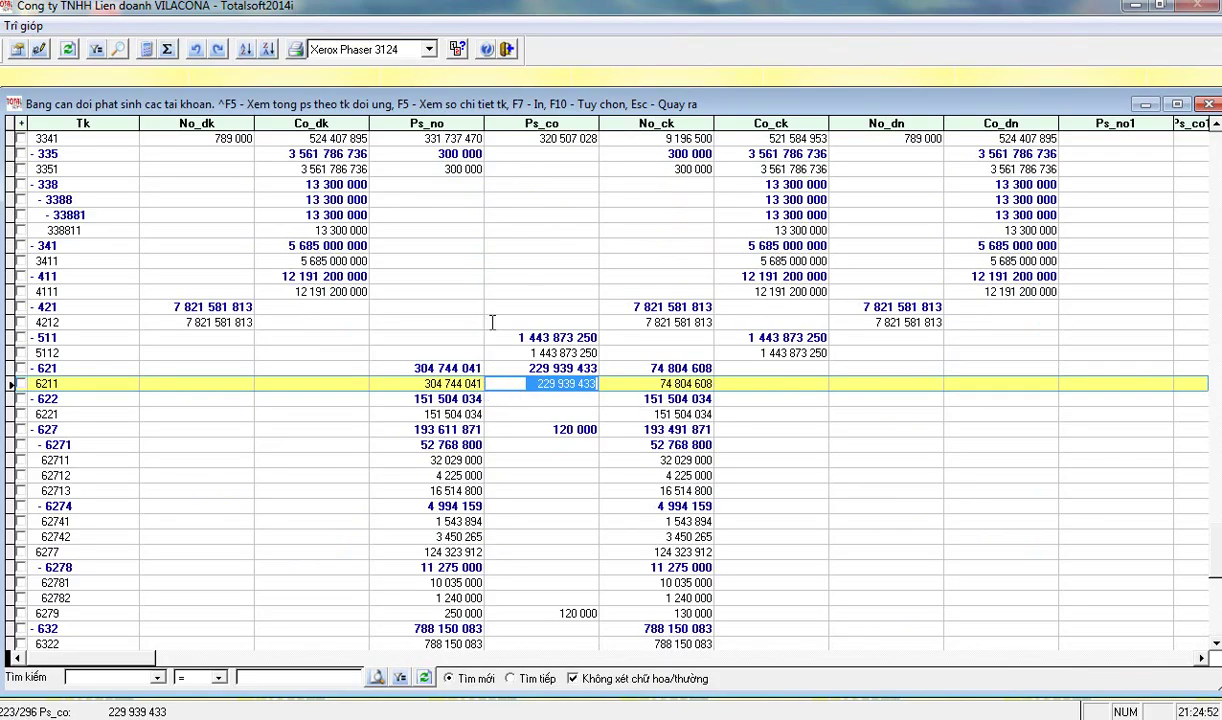
{"action": "key", "text": "F5"}
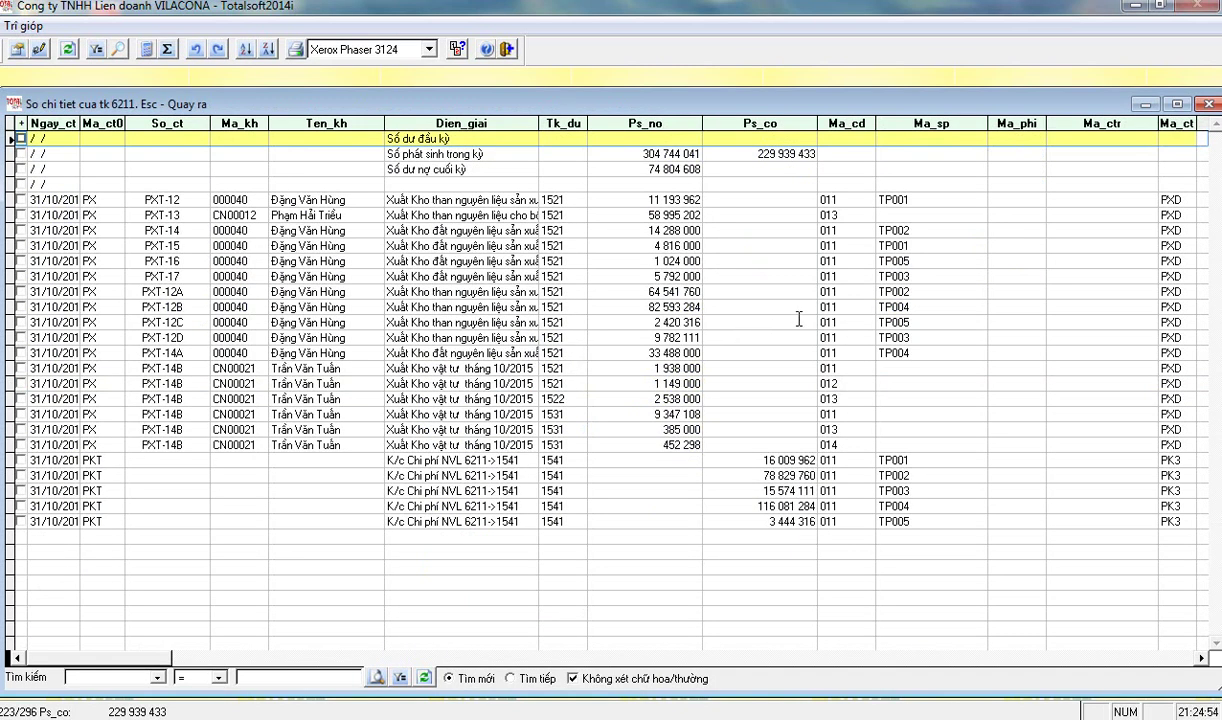
{"action": "left_click", "coordinate": [881, 199]}
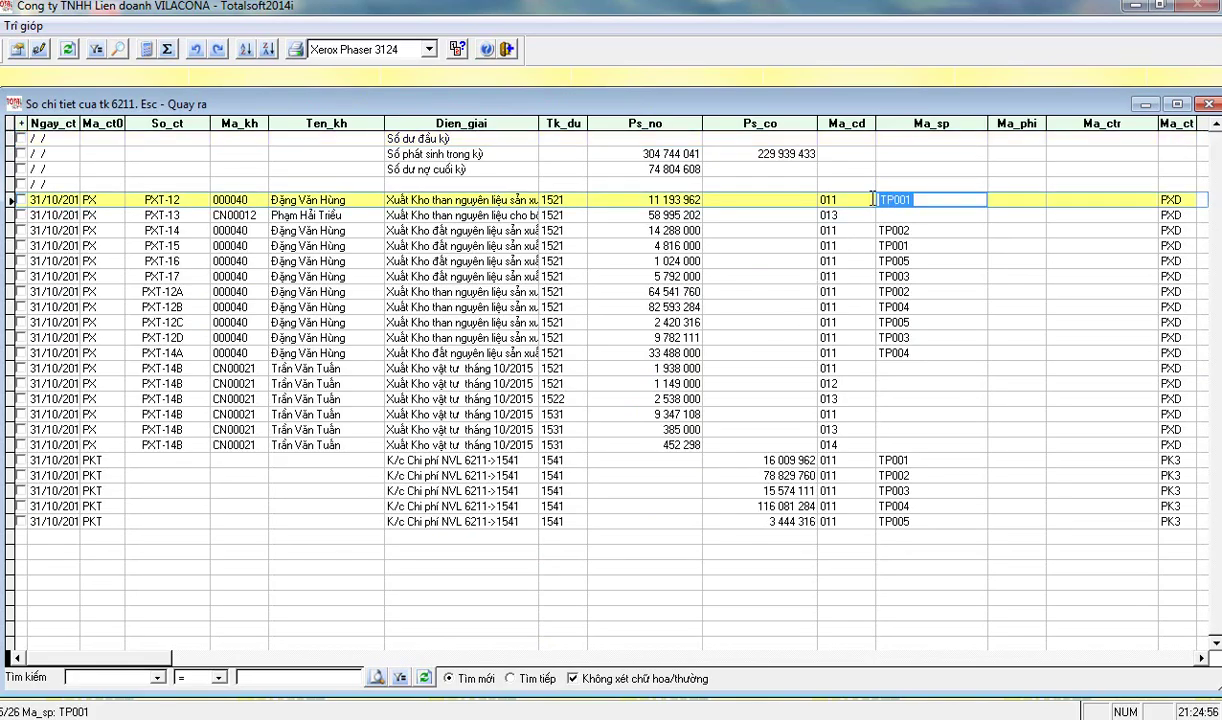
{"action": "left_click", "coordinate": [878, 245]}
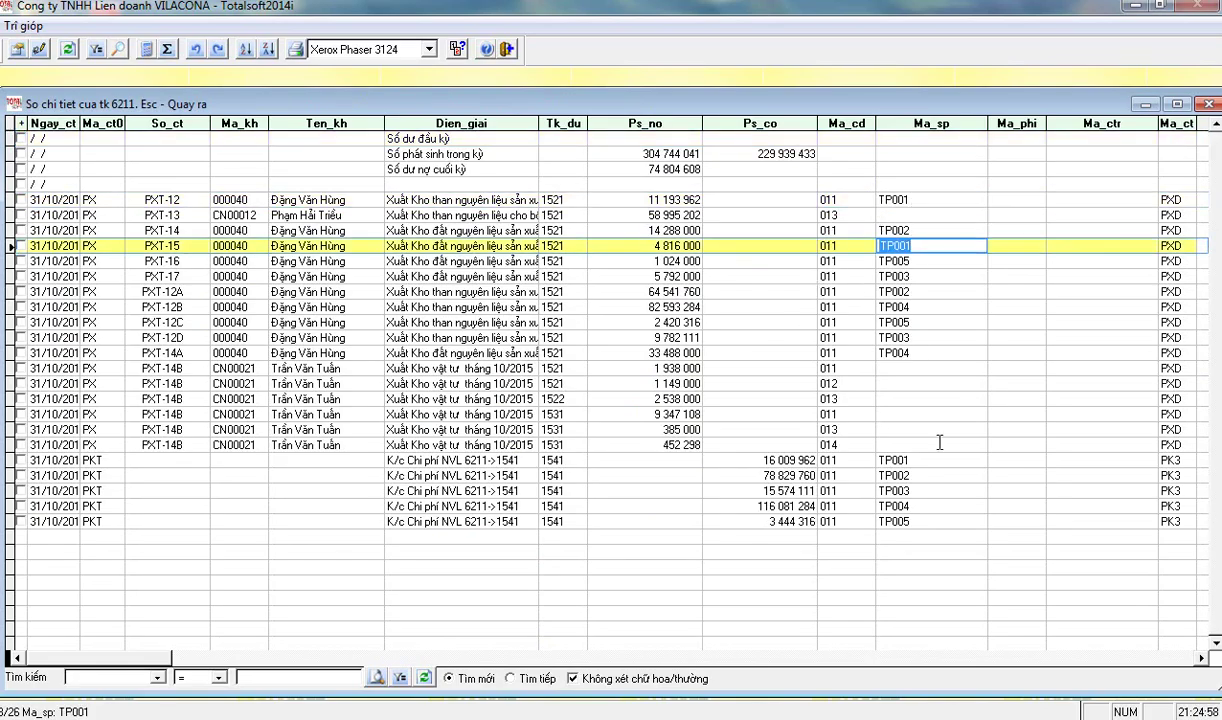
{"action": "left_click", "coordinate": [882, 460]}
{"action": "left_click", "coordinate": [818, 460]}
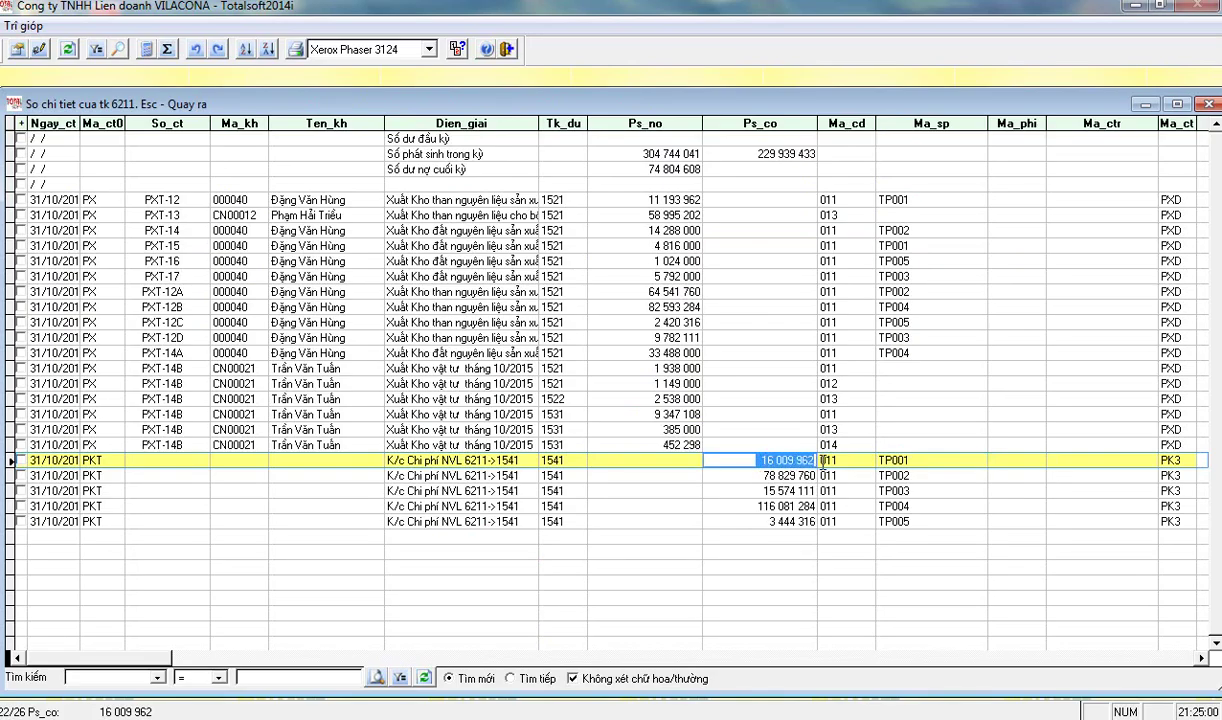
{"action": "left_click", "coordinate": [880, 197]}
{"action": "left_click", "coordinate": [664, 200]}
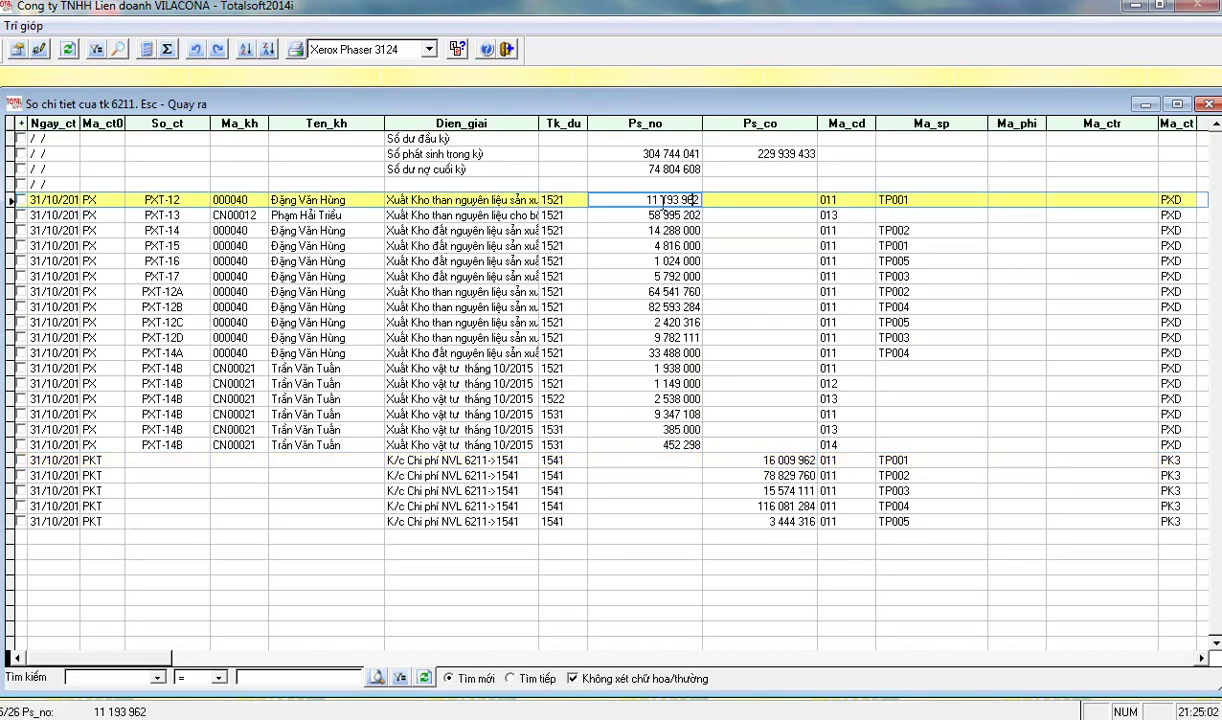
{"action": "left_click", "coordinate": [645, 245]}
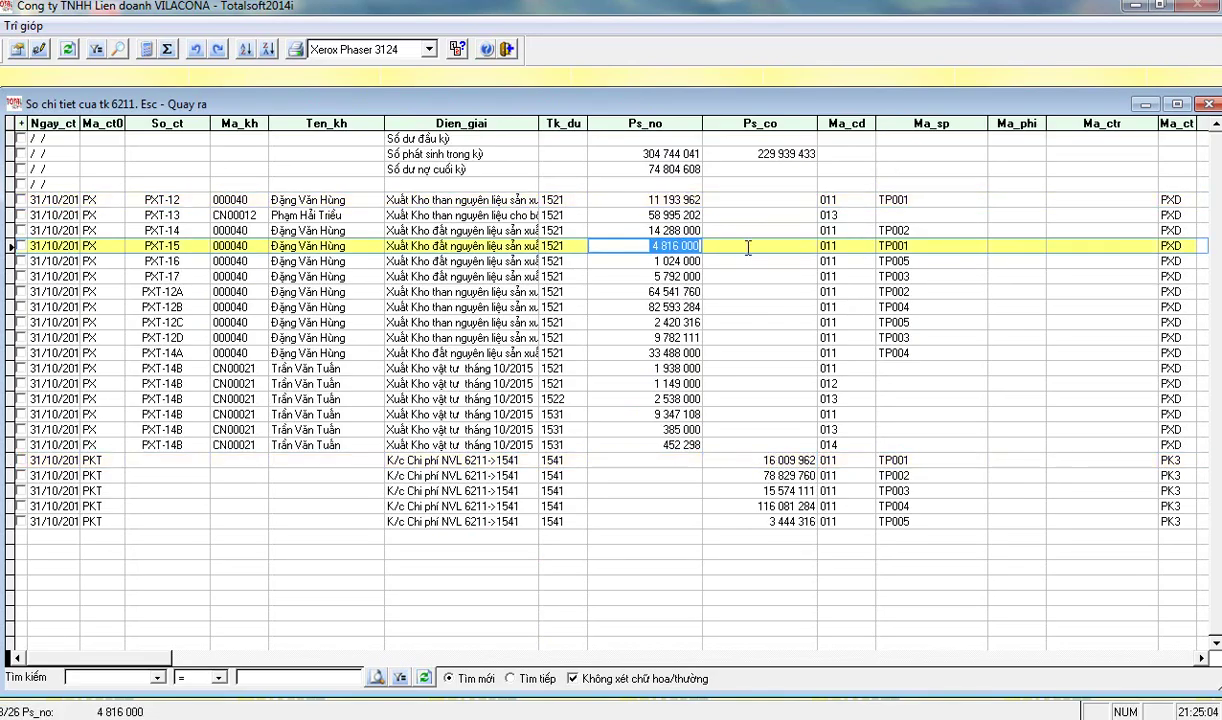
{"action": "left_click", "coordinate": [776, 460]}
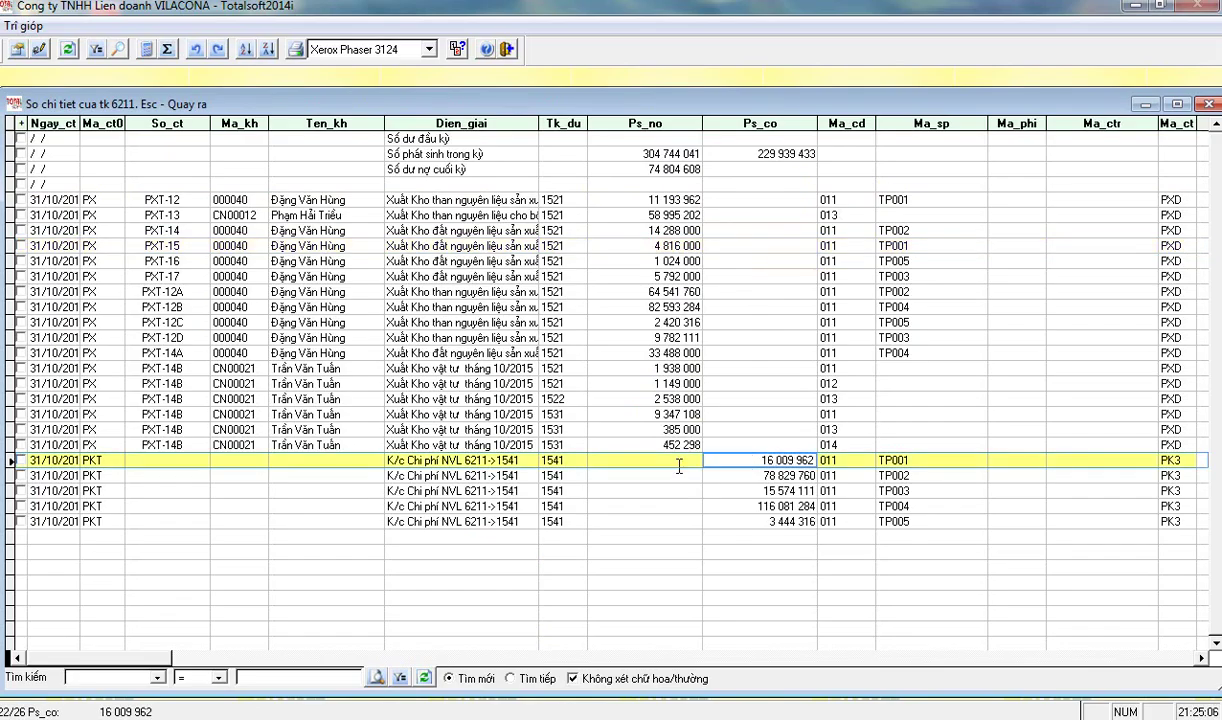
- Inspect PXT-14B's 1 938 000 debit, stage 011 and missing product code, then close ledger and report
{"action": "left_click", "coordinate": [720, 368]}
{"action": "left_click", "coordinate": [612, 368]}
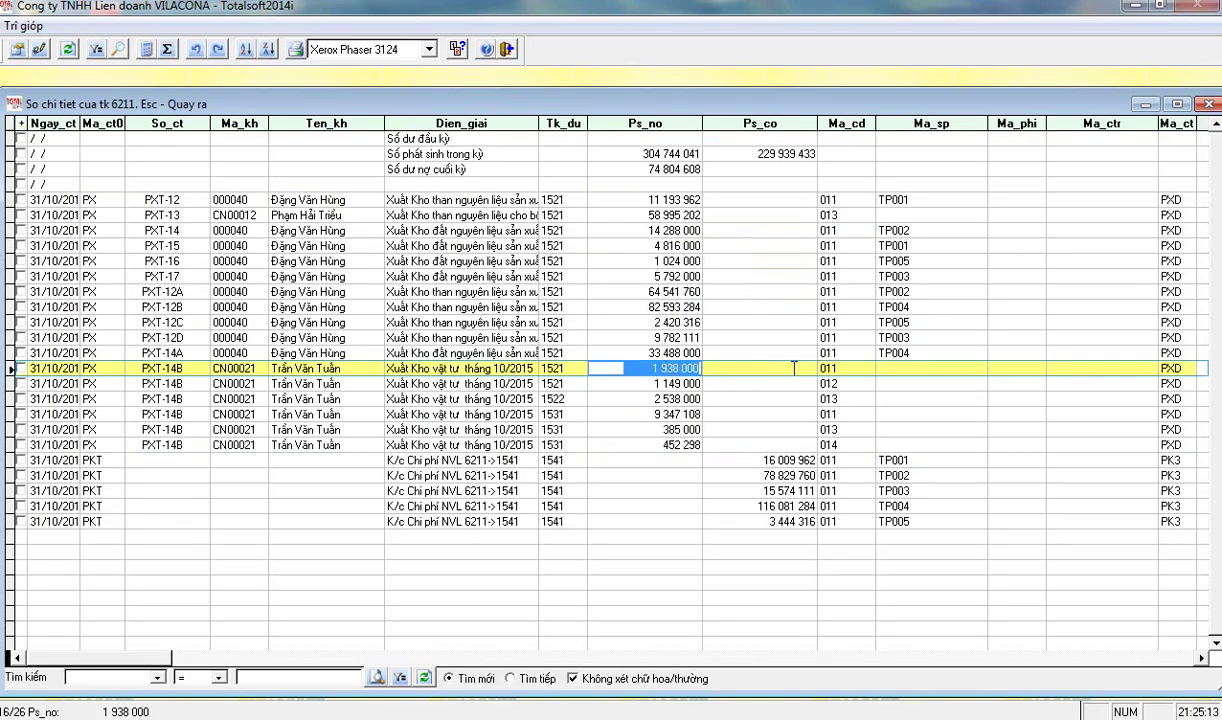
{"action": "left_click", "coordinate": [864, 370]}
{"action": "key", "text": "shift+Tab"}
{"action": "key", "text": "shift+Tab"}
{"action": "left_click", "coordinate": [836, 368]}
{"action": "left_click", "coordinate": [612, 368]}
{"action": "left_click", "coordinate": [860, 368]}
{"action": "left_click", "coordinate": [822, 368]}
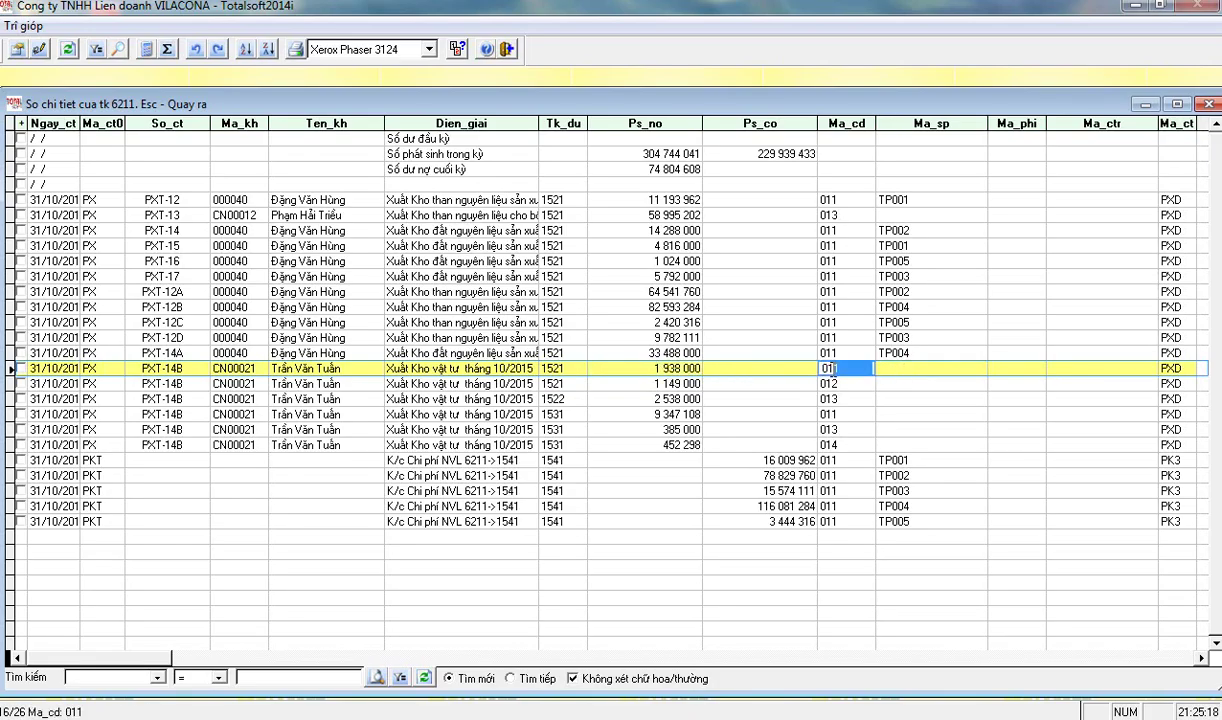
{"action": "left_click", "coordinate": [670, 368]}
{"action": "left_click", "coordinate": [860, 366]}
{"action": "key", "text": "Escape"}
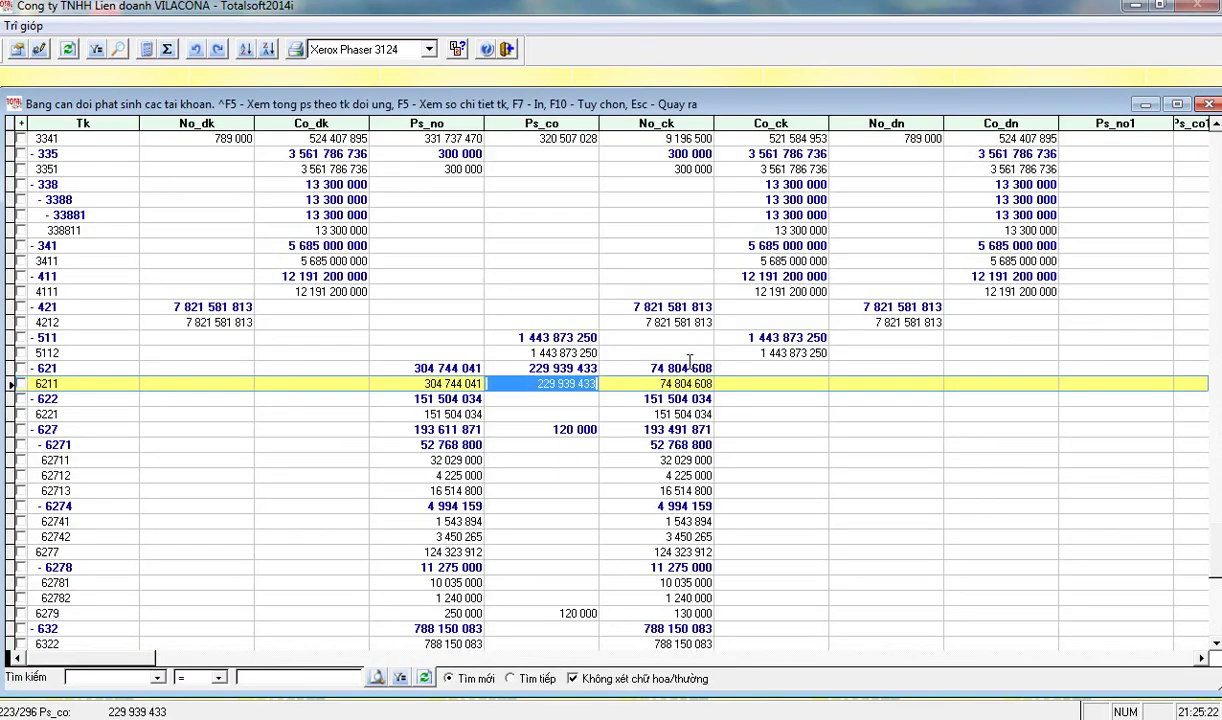
{"action": "key", "text": "Escape"}
- Open the product cost summary (Bảng tổng hợp giá thành) for process code C, October 2015
{"action": "left_click", "coordinate": [338, 296]}
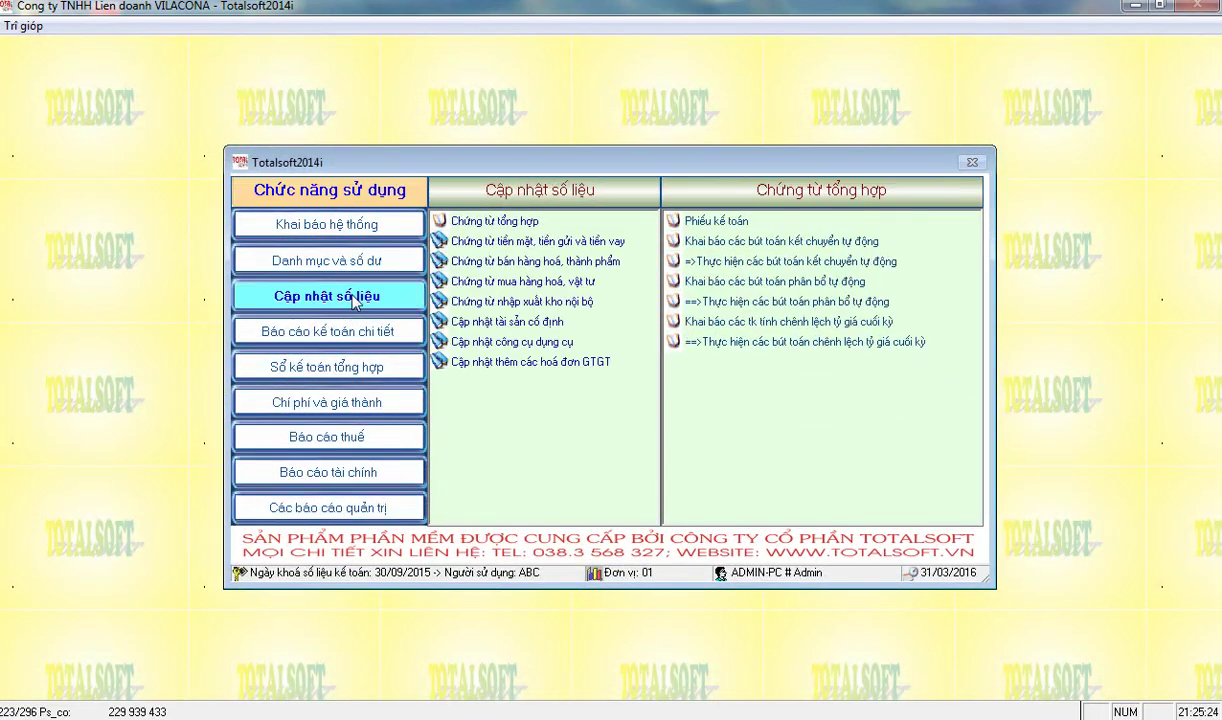
{"action": "left_click", "coordinate": [320, 401]}
{"action": "left_click", "coordinate": [521, 304]}
{"action": "left_click", "coordinate": [704, 228]}
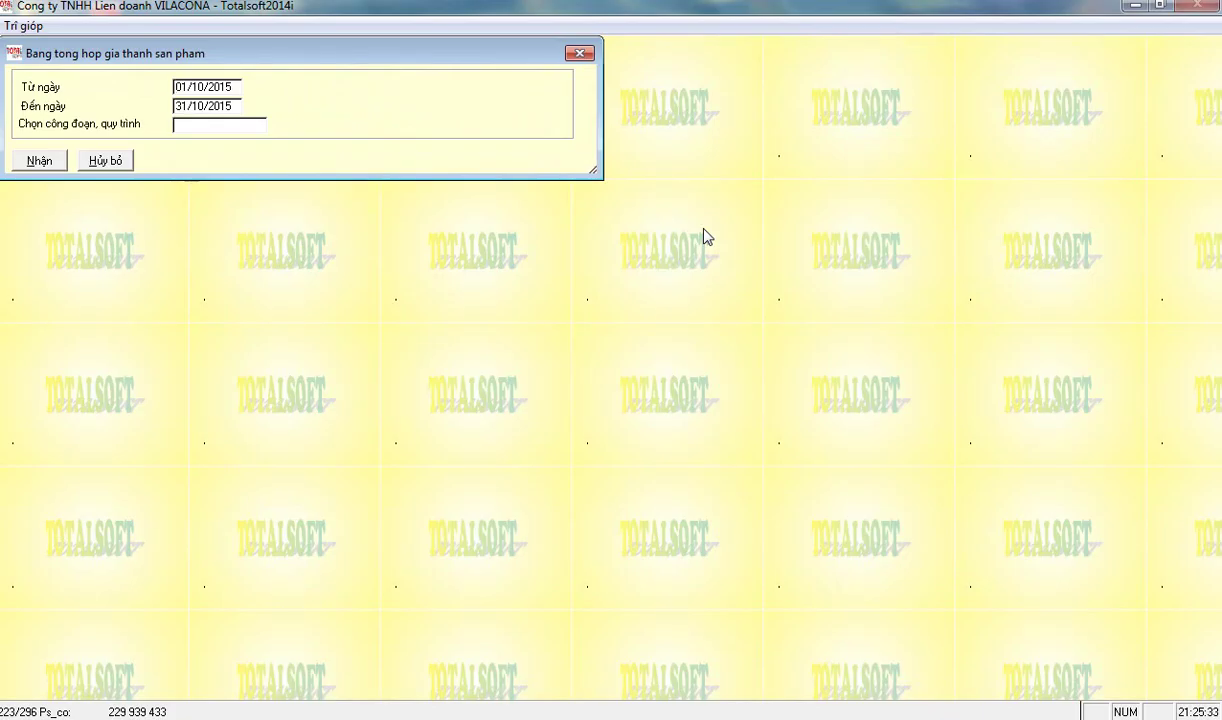
{"action": "type", "text": "C"}
{"action": "key", "text": "Return"}
{"action": "key", "text": "Return"}
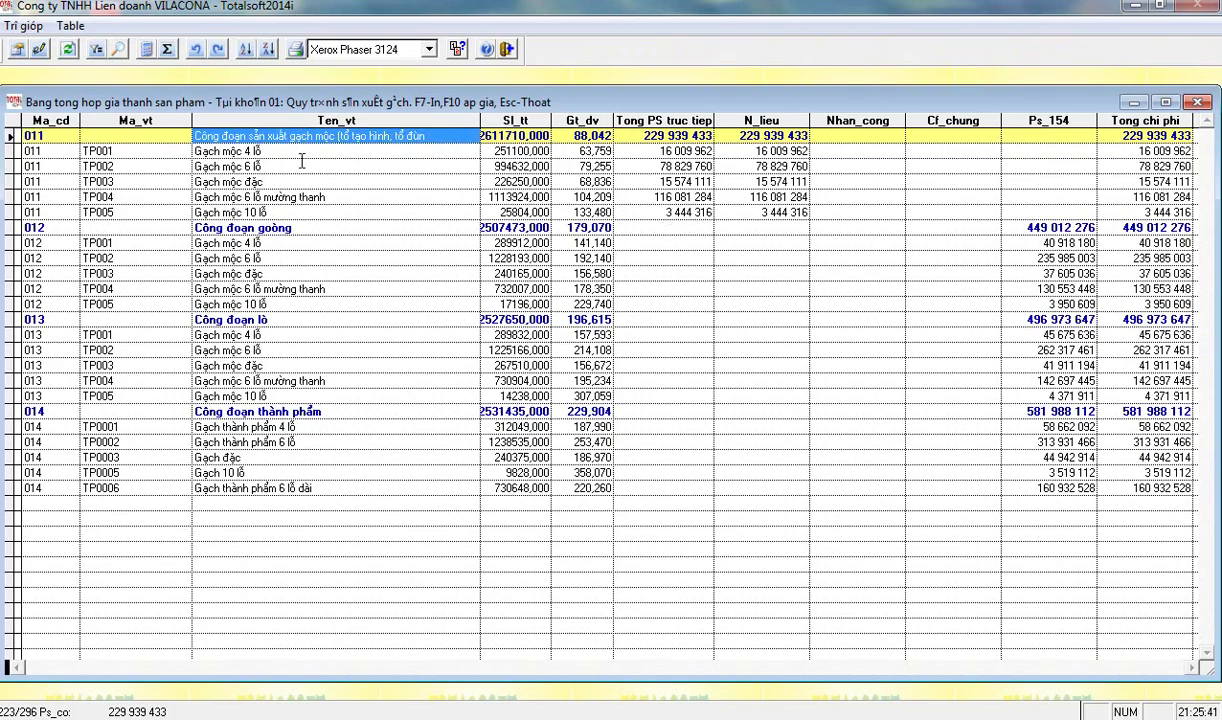
- Widen the Sl_tt quantity column so full quantities like 2611710,000 are visible
{"action": "left_click", "coordinate": [168, 487]}
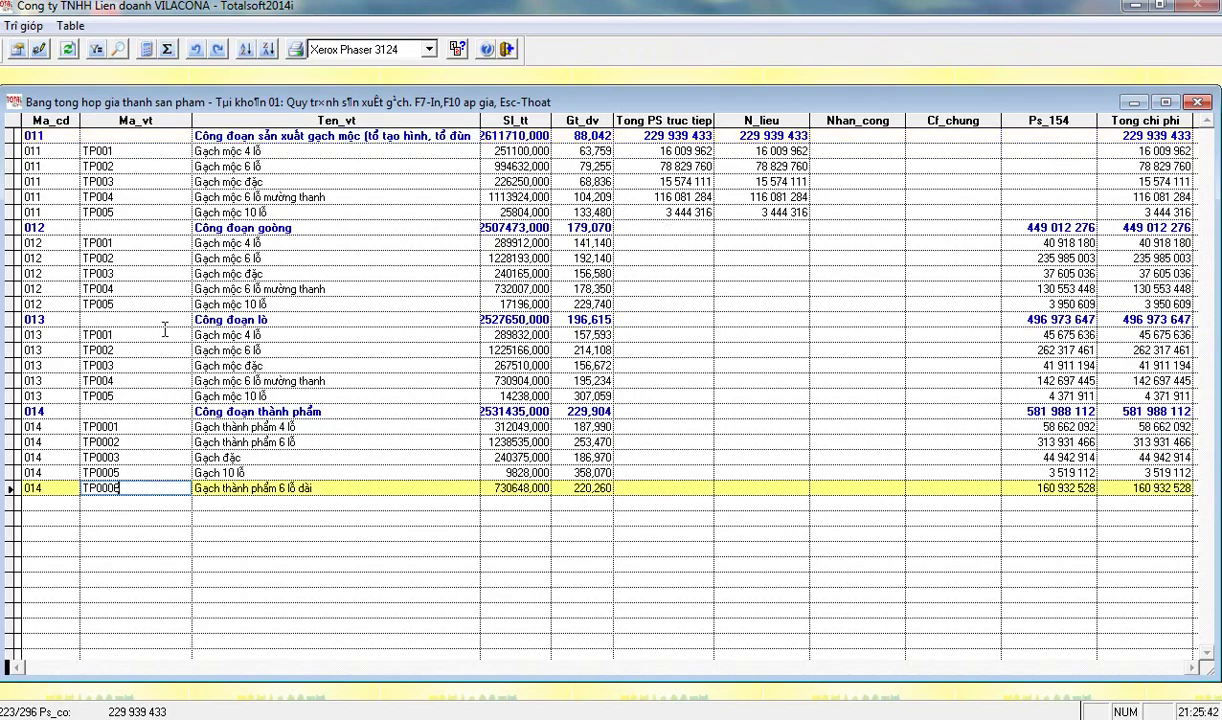
{"action": "left_click", "coordinate": [143, 166]}
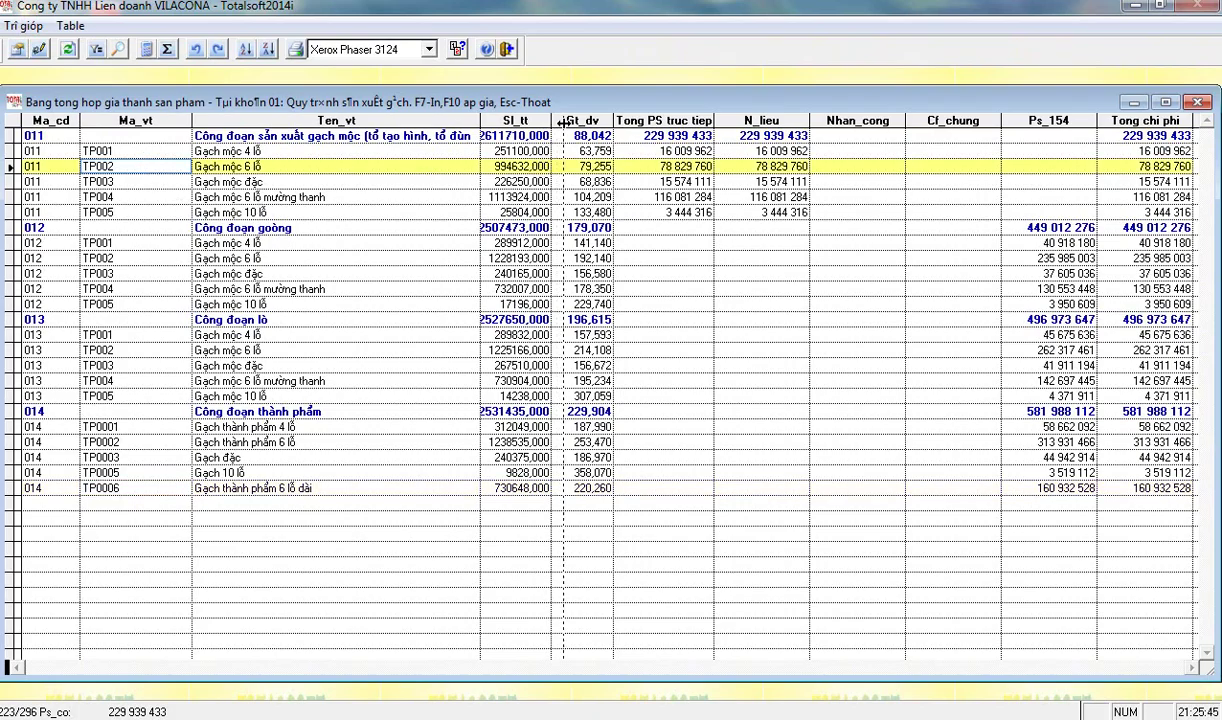
{"action": "left_click_drag", "start_coordinate": [550, 121], "coordinate": [571, 121]}
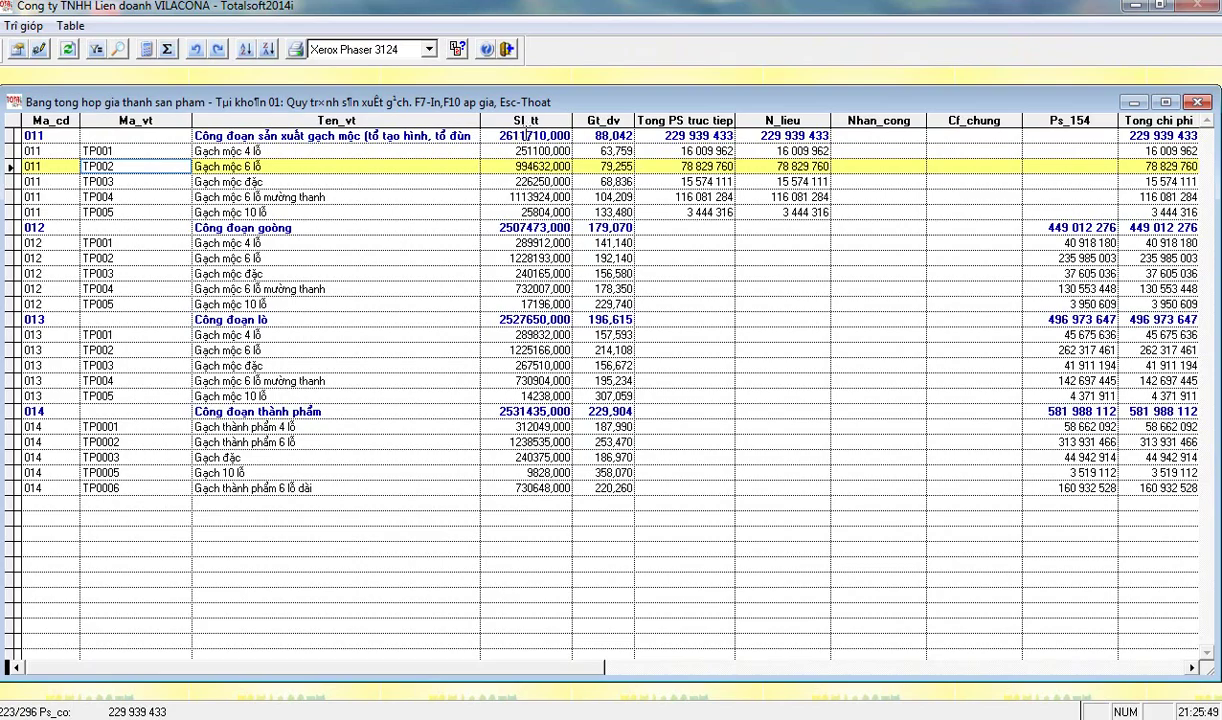
{"action": "left_click", "coordinate": [521, 181]}
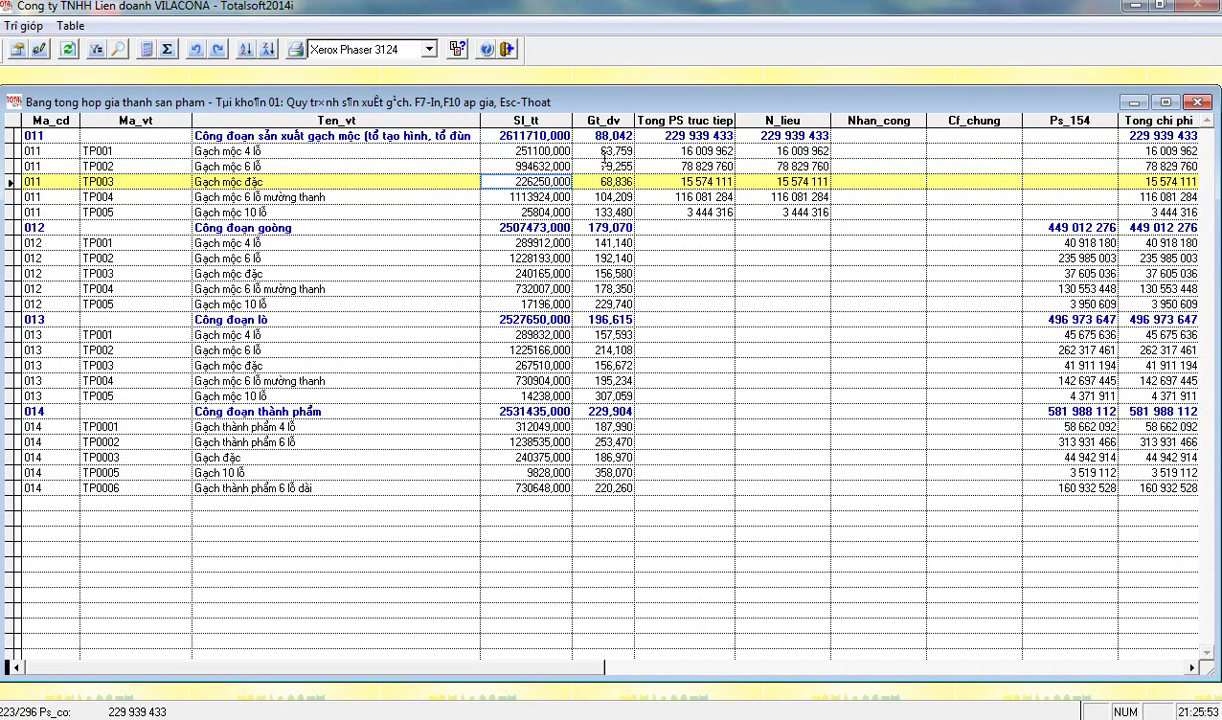
- Check TP002's unit cost 79,255, direct cost 78 829 760, material, labour, overhead and Ps_154 values
{"action": "left_click", "coordinate": [605, 166]}
{"action": "left_click", "coordinate": [702, 166]}
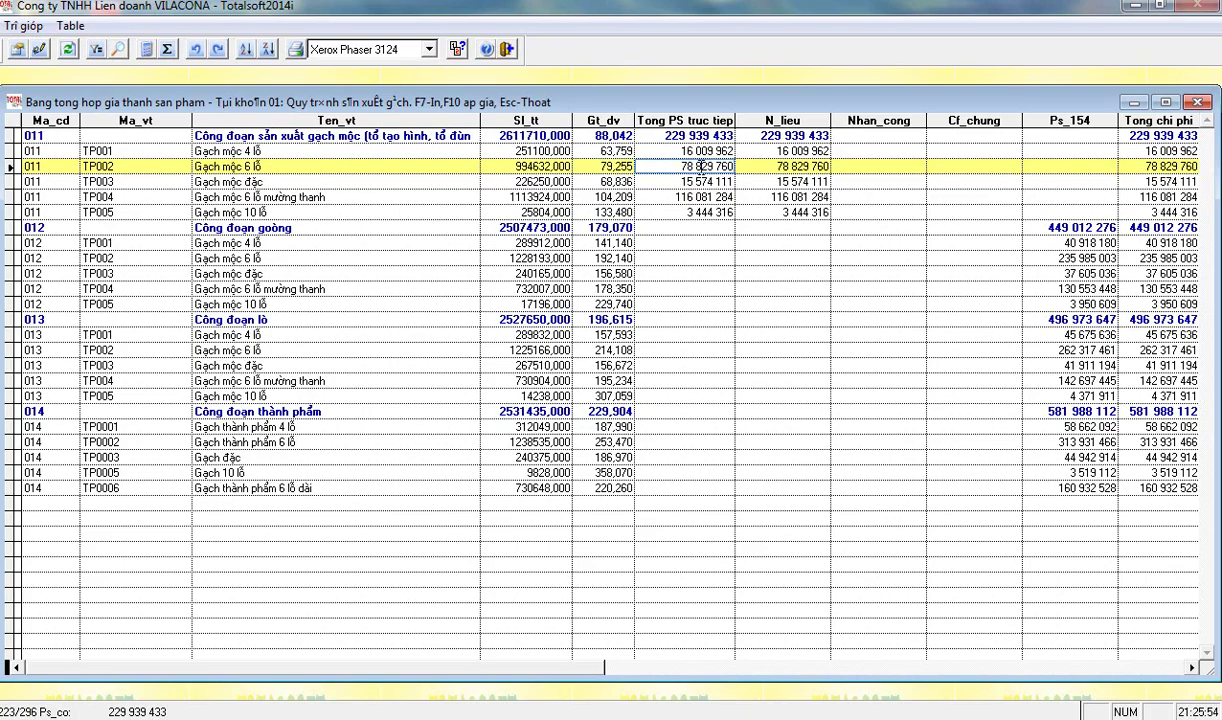
{"action": "left_click", "coordinate": [748, 166]}
{"action": "left_click", "coordinate": [841, 166]}
{"action": "left_click", "coordinate": [972, 167]}
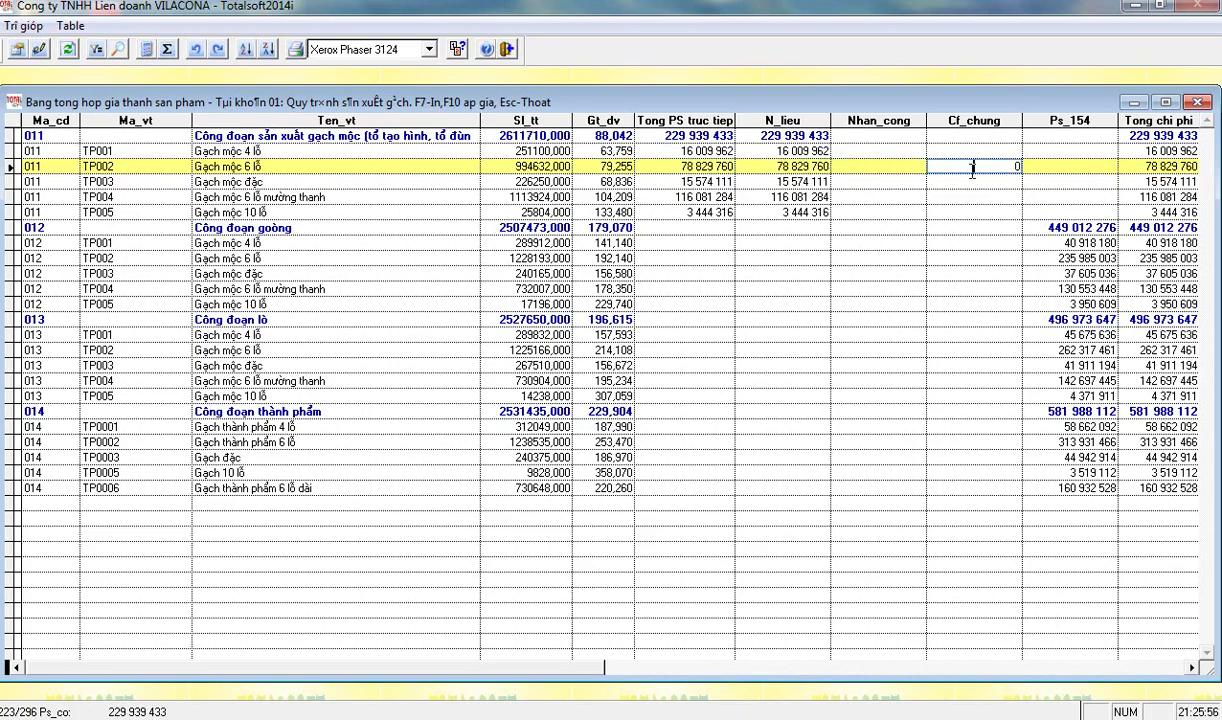
{"action": "left_click", "coordinate": [1017, 162]}
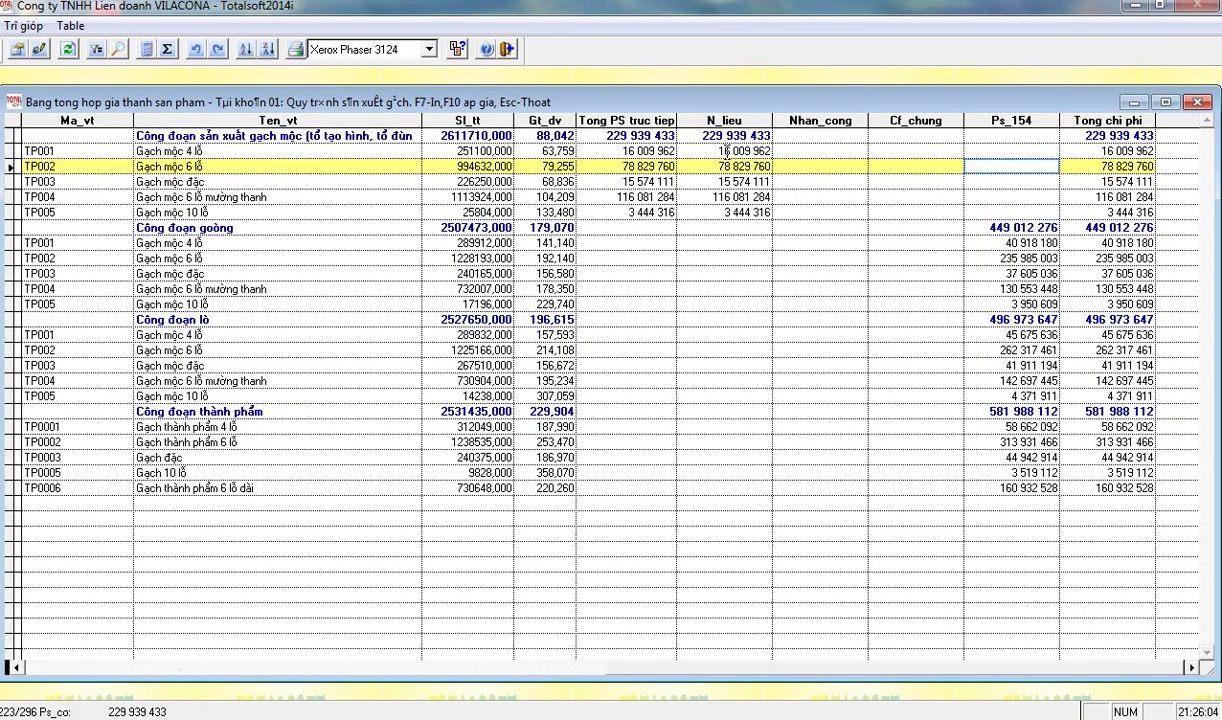
- Check the stage direct-cost total and TP005's direct cost, and step through material costs down to TP005
{"action": "left_click", "coordinate": [625, 136]}
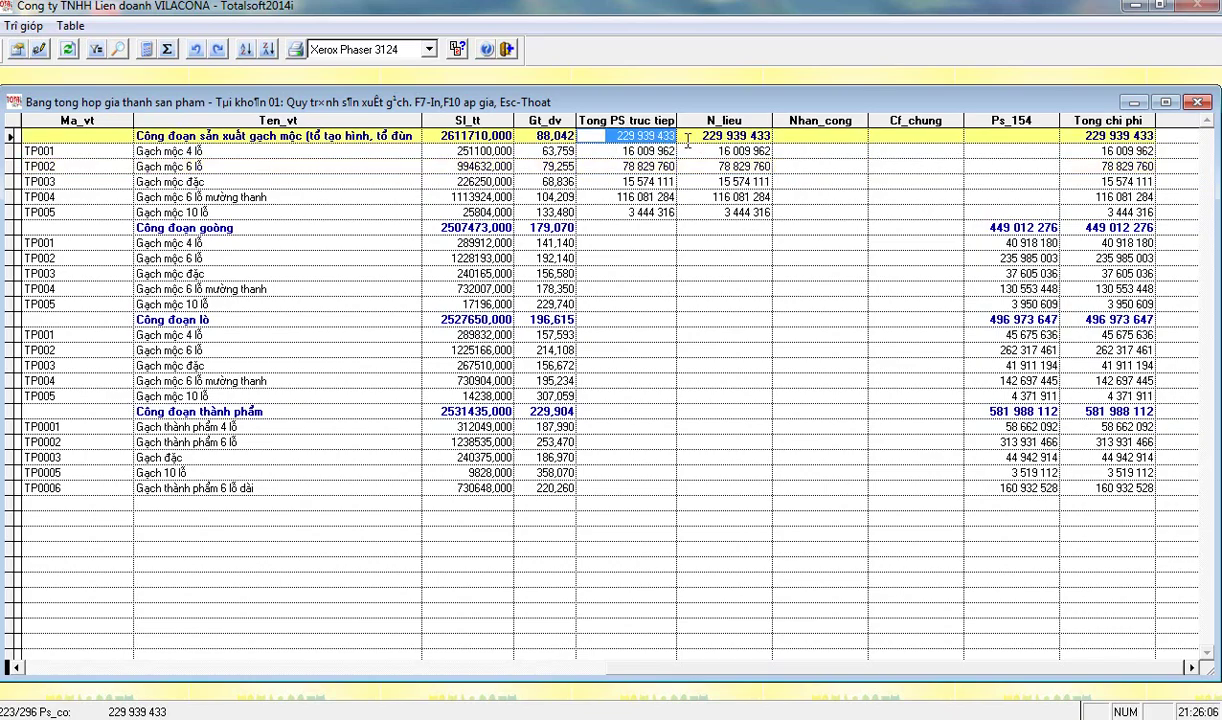
{"action": "left_click", "coordinate": [596, 210]}
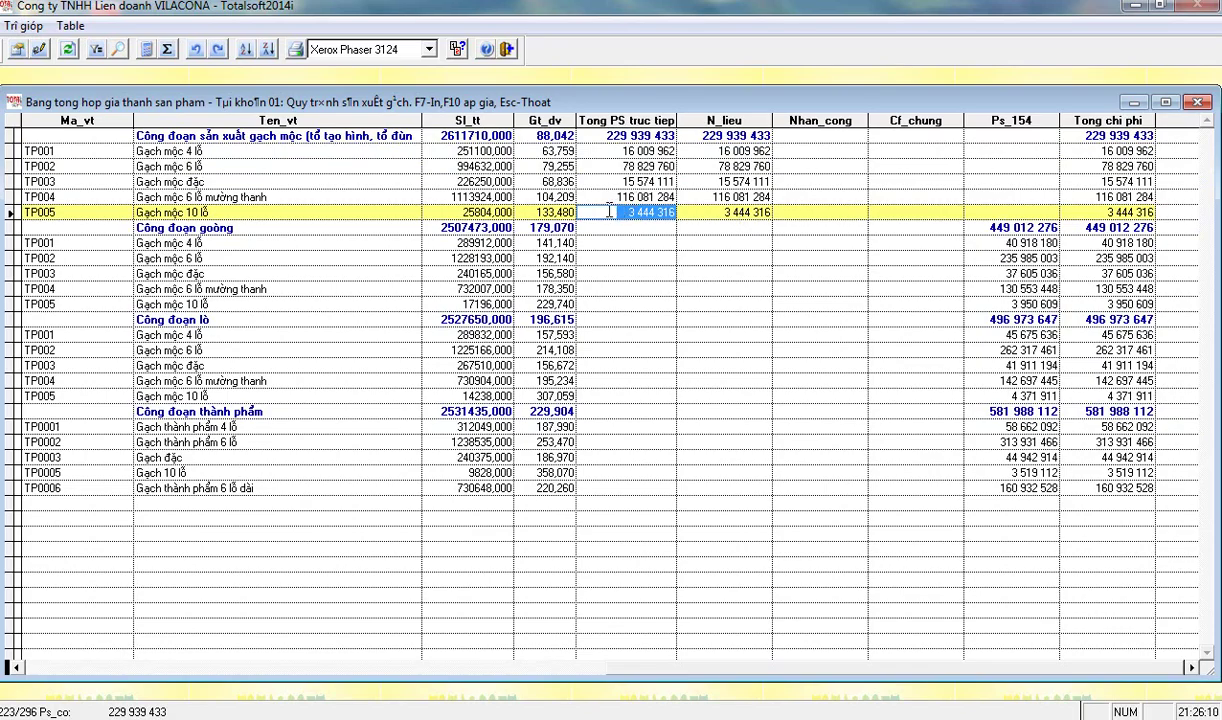
{"action": "left_click", "coordinate": [714, 150]}
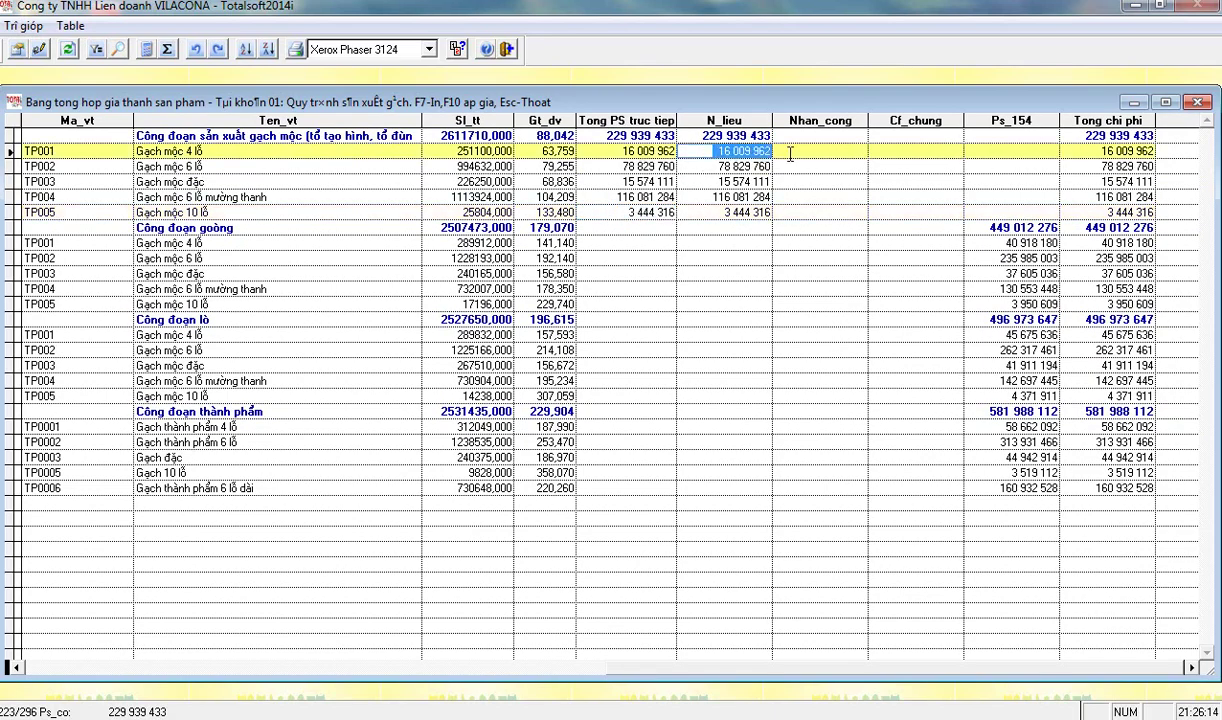
{"action": "left_click", "coordinate": [680, 163]}
{"action": "key", "text": "Down"}
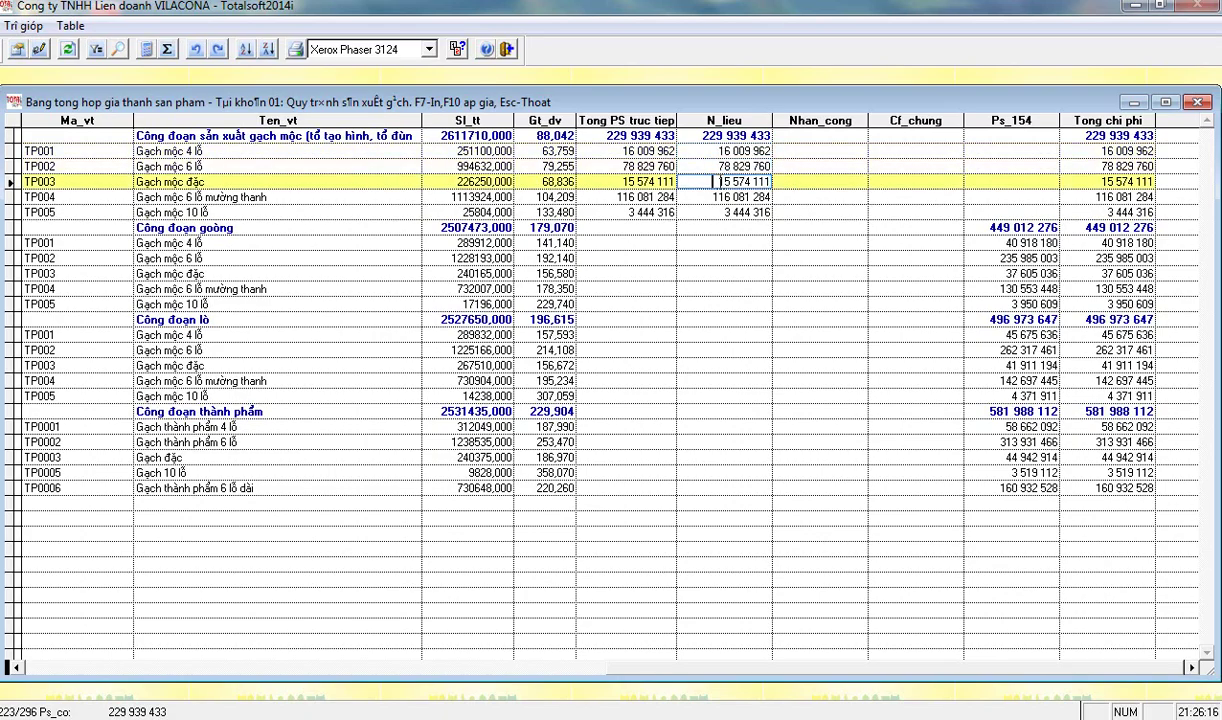
{"action": "key", "text": "Down"}
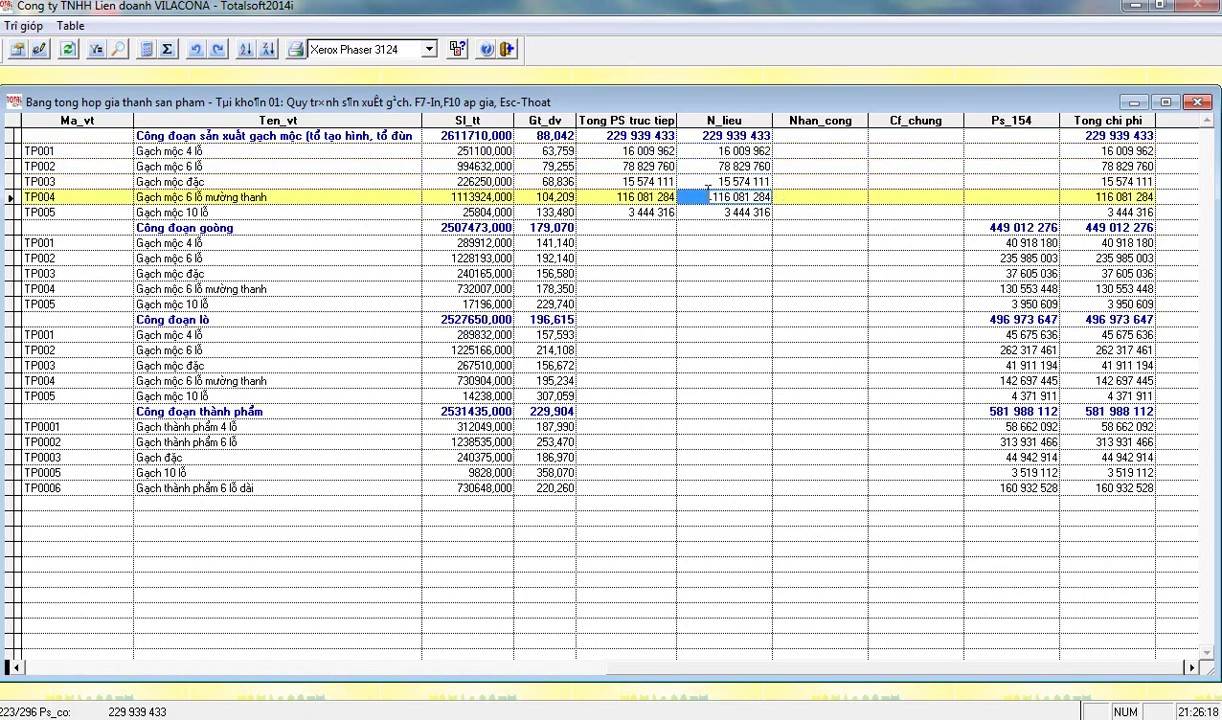
{"action": "key", "text": "Down"}
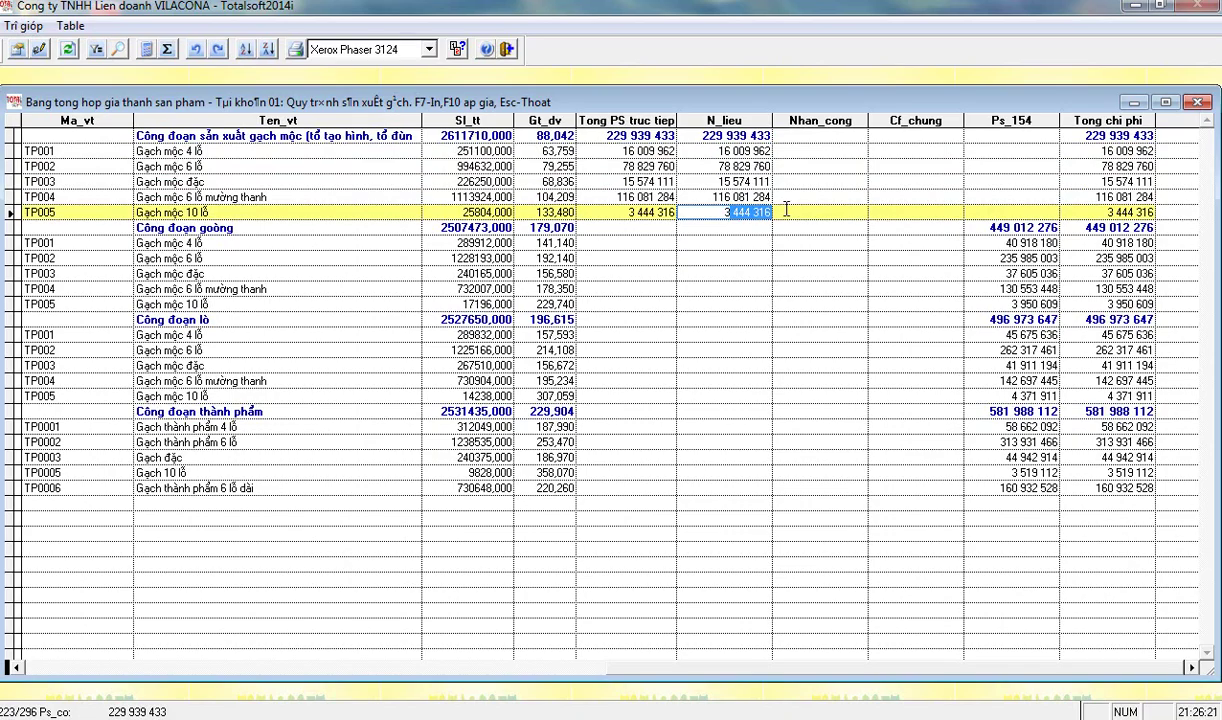
{"action": "left_click_drag", "start_coordinate": [733, 203], "coordinate": [700, 204]}
- Review the material costs of products TP001 through TP005 twice
{"action": "left_click", "coordinate": [697, 138]}
{"action": "left_click", "coordinate": [702, 151]}
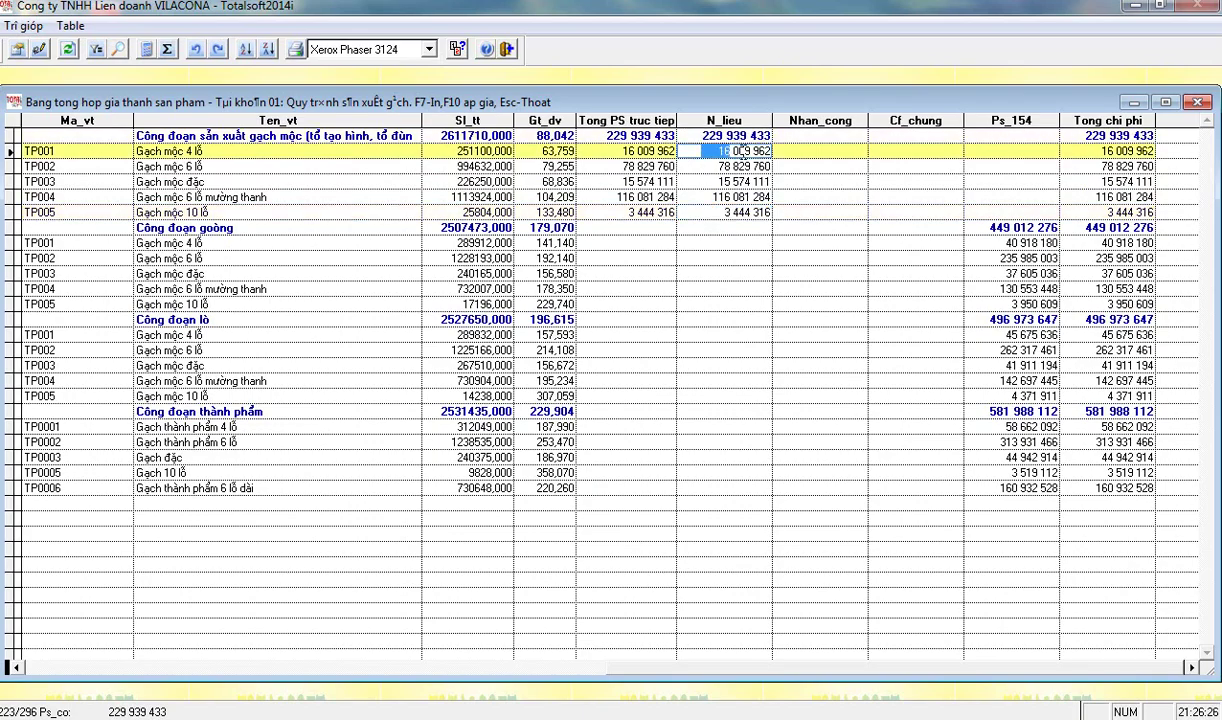
{"action": "left_click", "coordinate": [705, 166]}
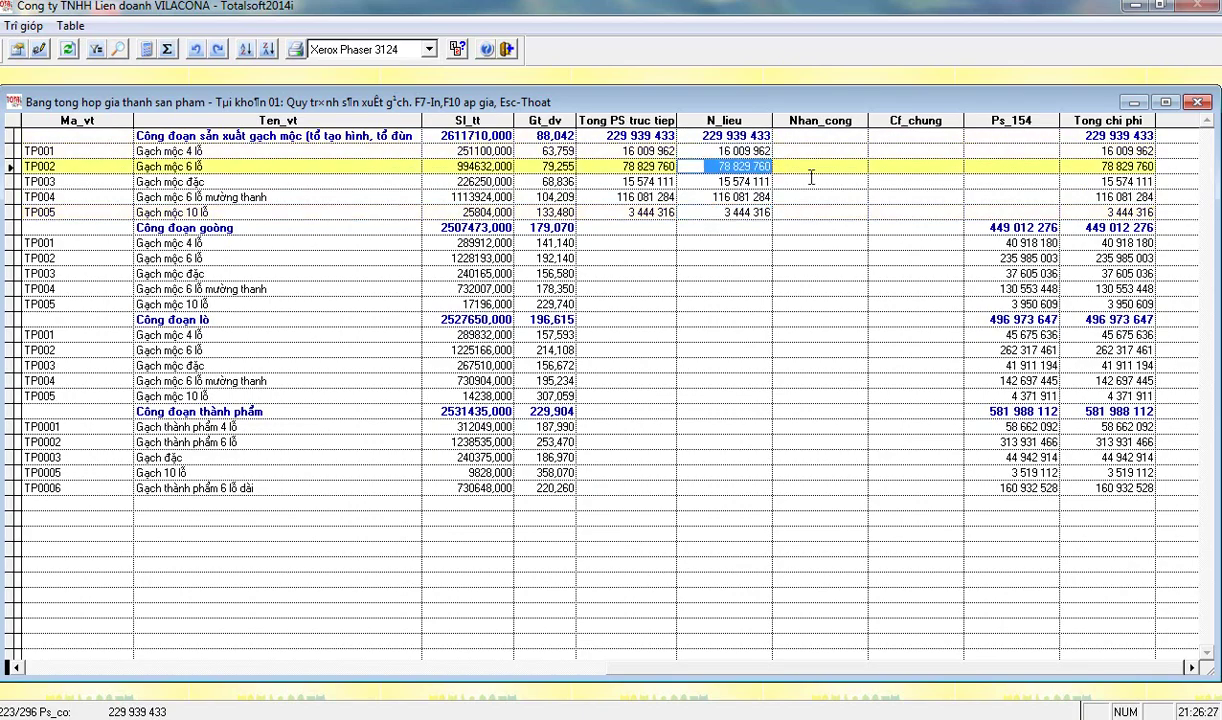
{"action": "left_click", "coordinate": [700, 181]}
{"action": "left_click", "coordinate": [702, 197]}
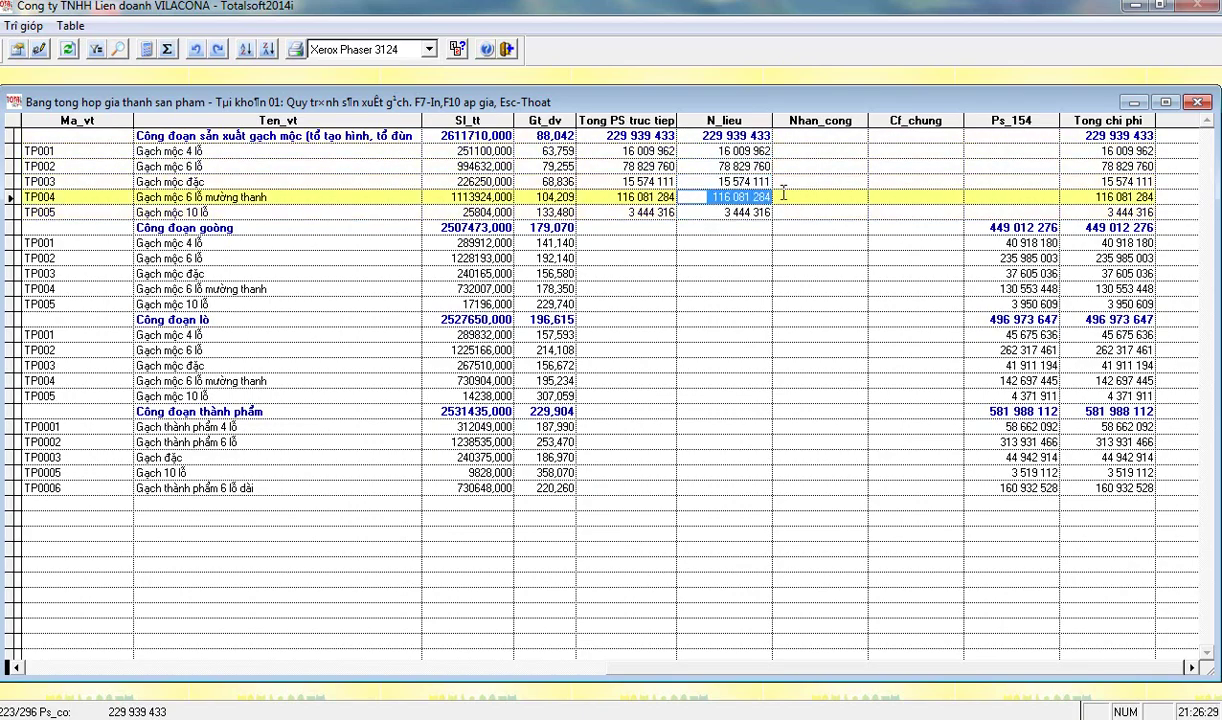
{"action": "left_click", "coordinate": [680, 211]}
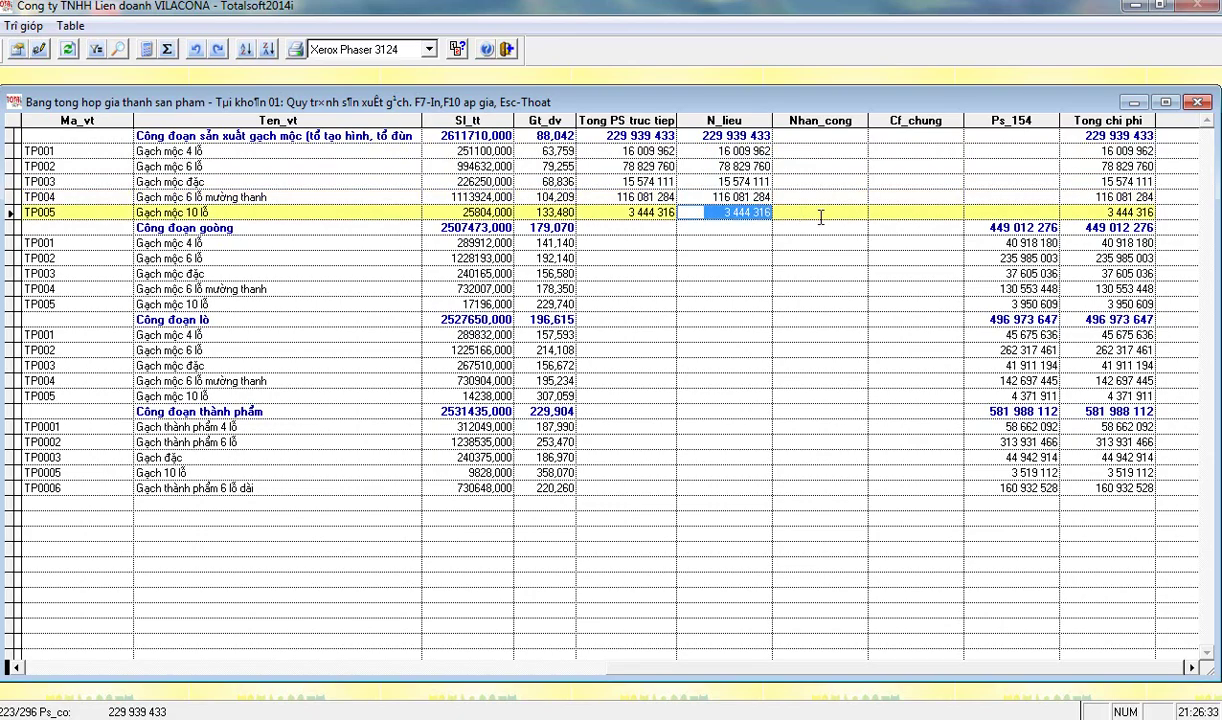
{"action": "left_click", "coordinate": [715, 150]}
{"action": "left_click", "coordinate": [740, 166]}
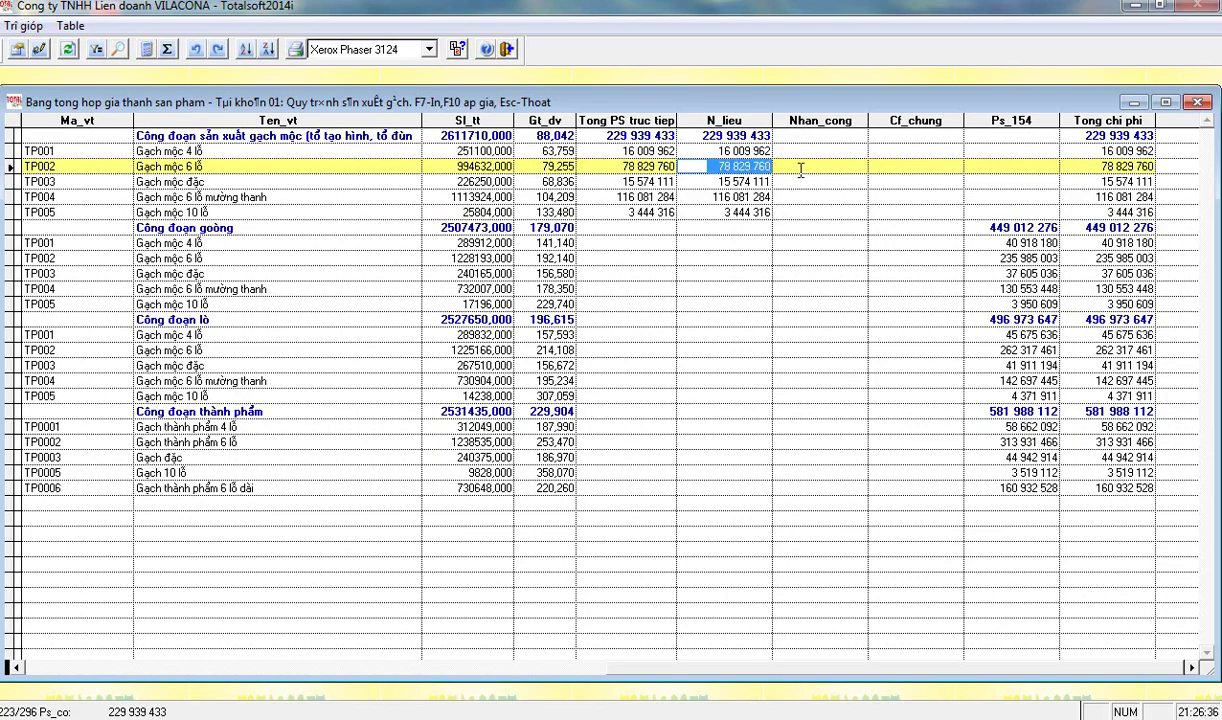
{"action": "left_click", "coordinate": [757, 181]}
{"action": "left_click", "coordinate": [705, 197]}
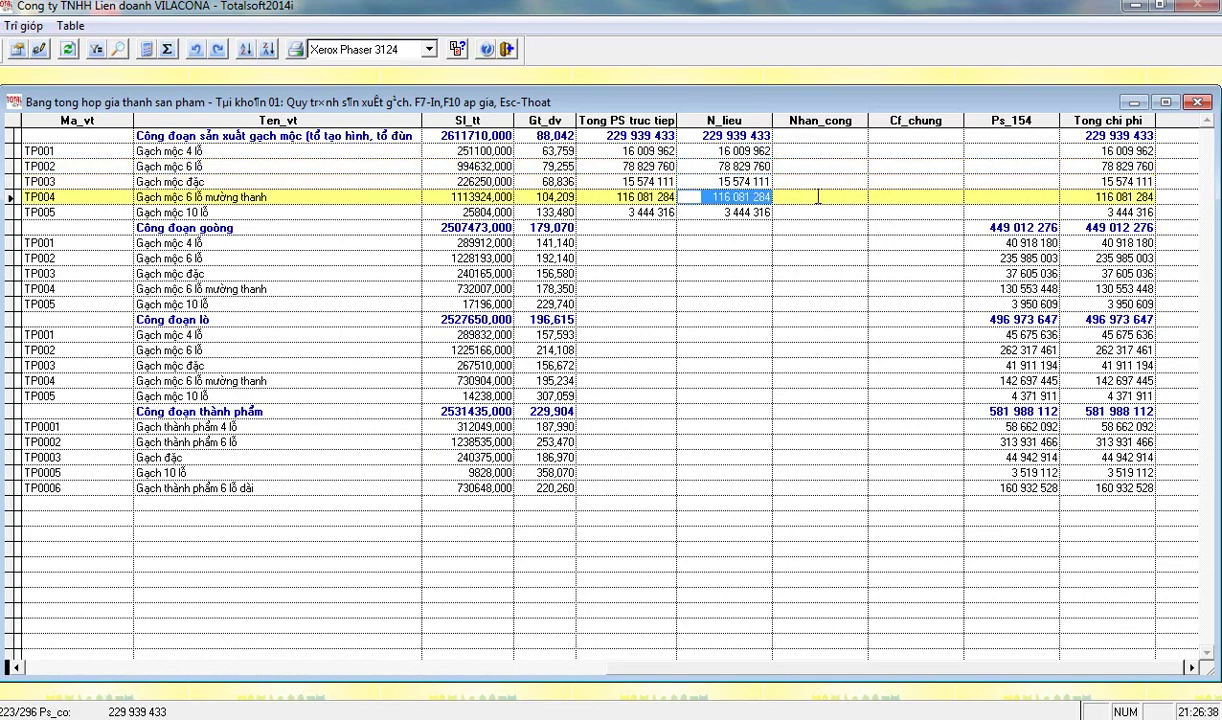
{"action": "left_click", "coordinate": [684, 207]}
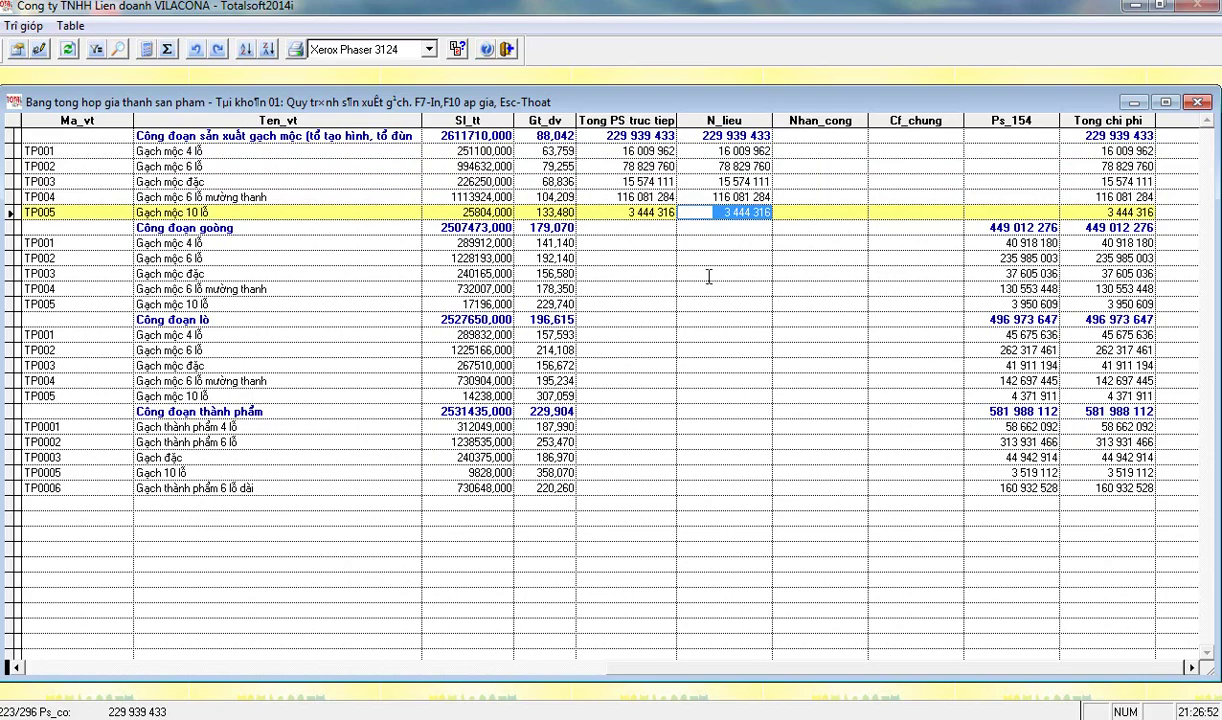
- Recheck TP004's direct and material costs (116 081 284) and all products' materials, then close the report
{"action": "left_click", "coordinate": [609, 196]}
{"action": "left_click", "coordinate": [745, 197]}
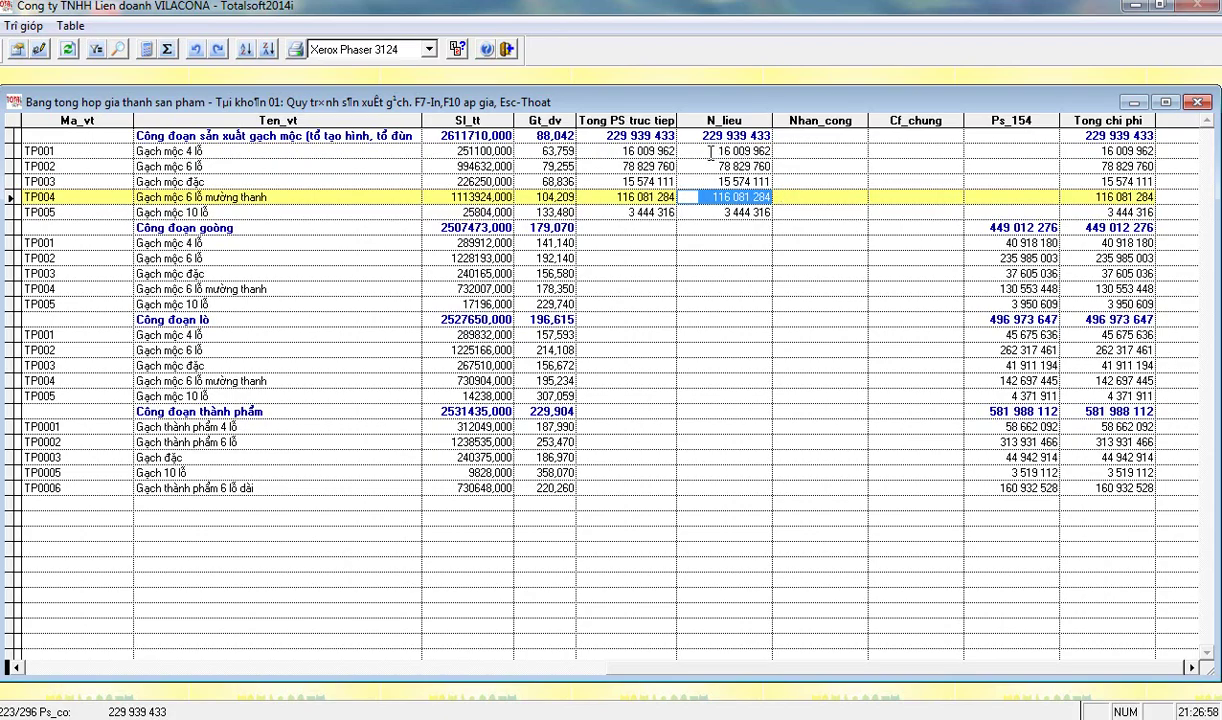
{"action": "left_click", "coordinate": [712, 151]}
{"action": "left_click", "coordinate": [723, 166]}
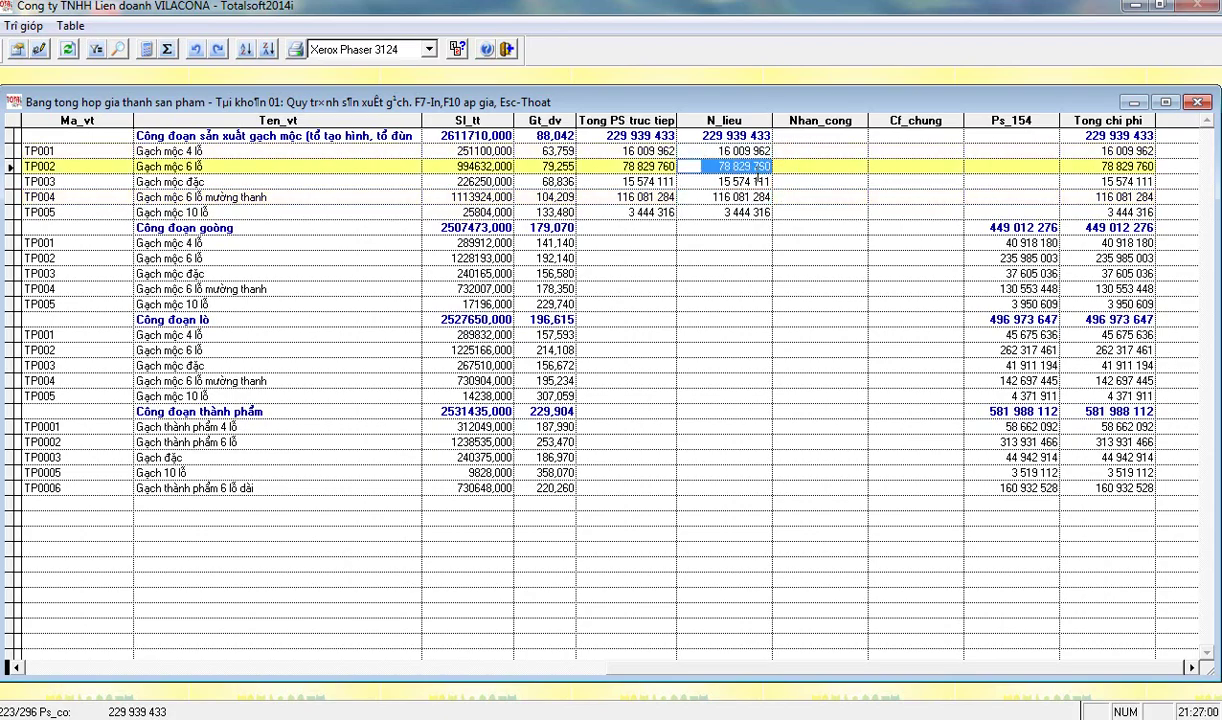
{"action": "left_click", "coordinate": [705, 182]}
{"action": "left_click", "coordinate": [740, 197]}
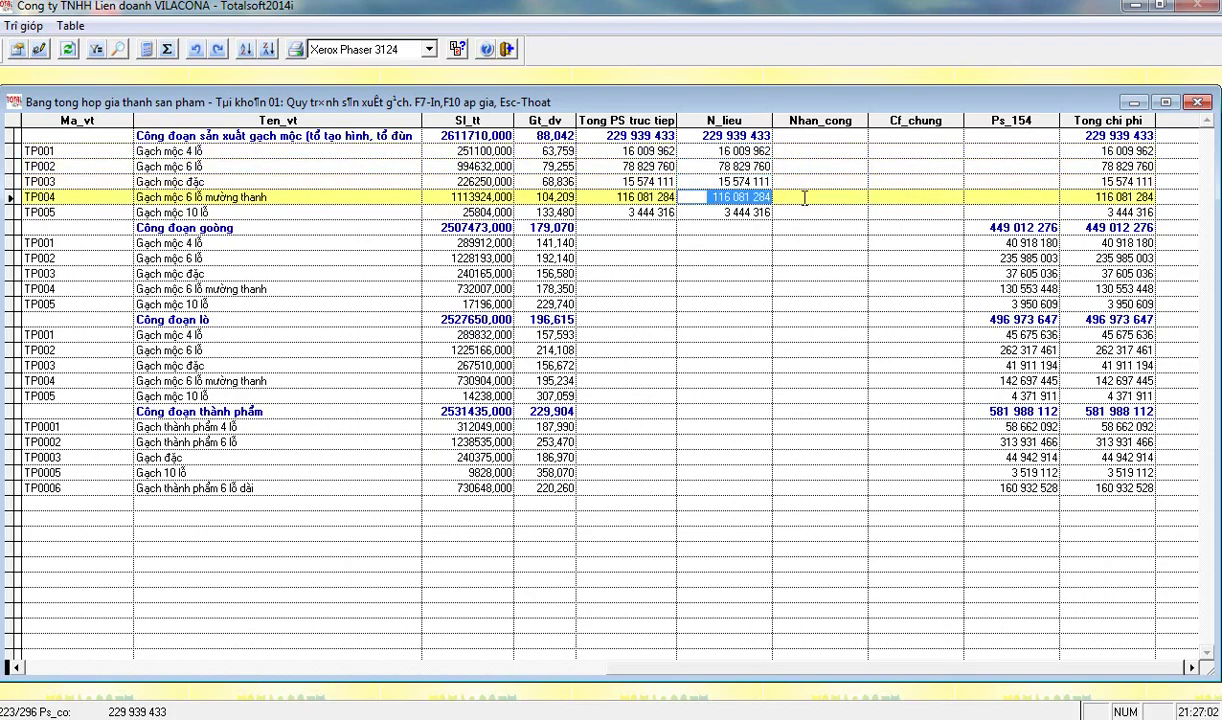
{"action": "left_click", "coordinate": [745, 211]}
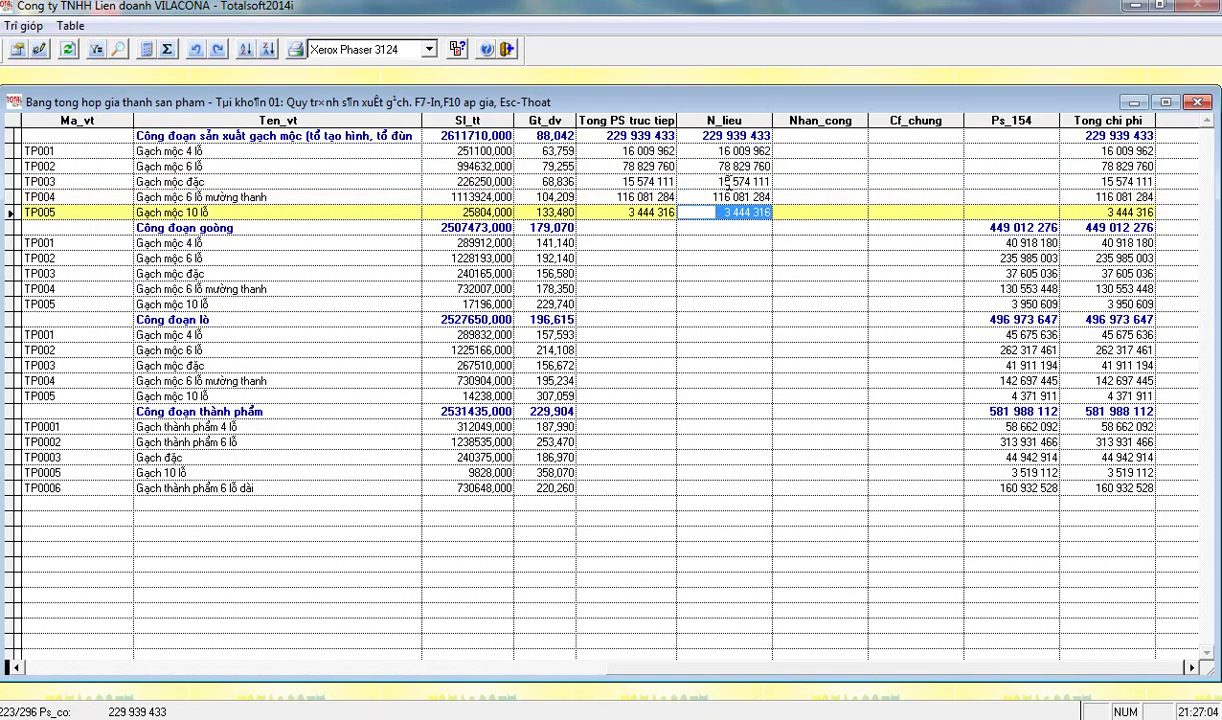
{"action": "left_click", "coordinate": [685, 150]}
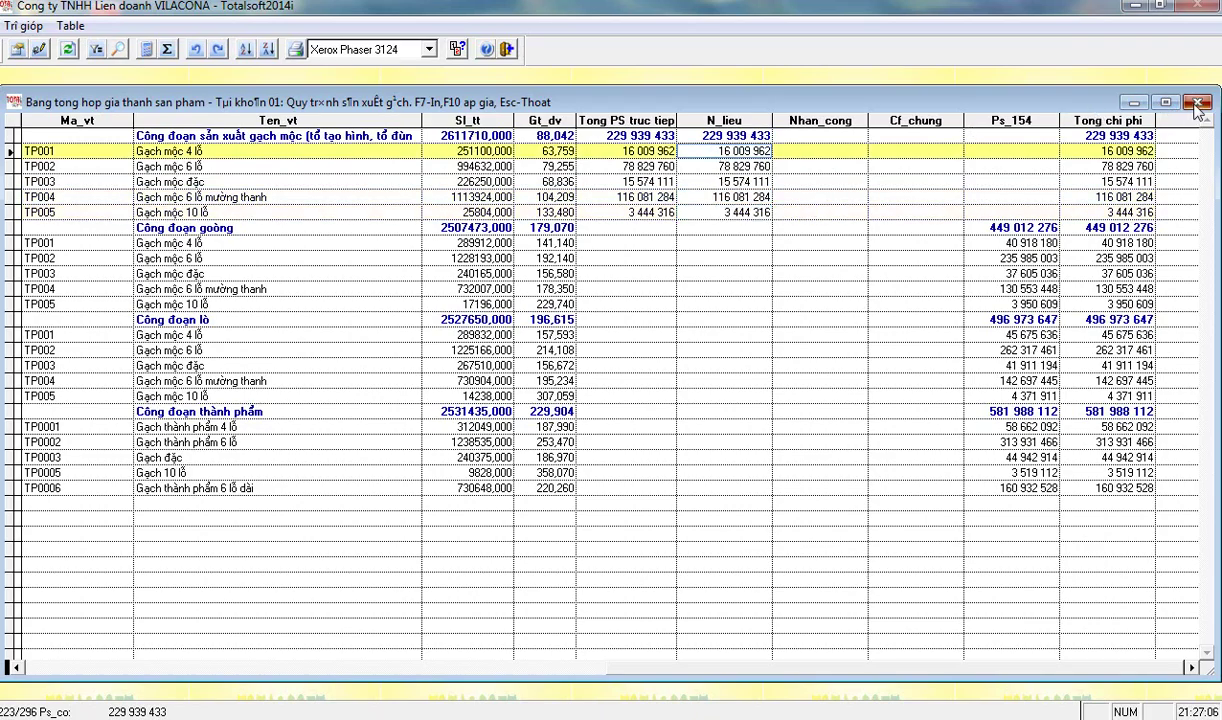
{"action": "left_click", "coordinate": [1196, 104]}
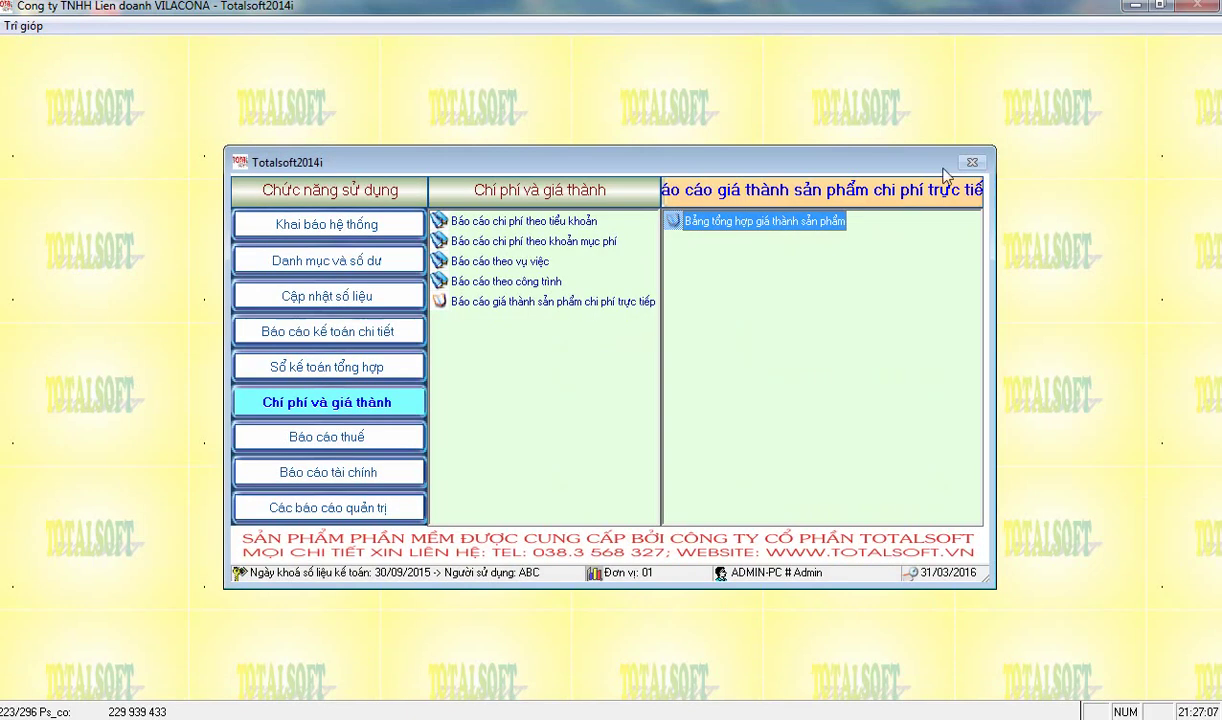
{"action": "left_click", "coordinate": [335, 303]}
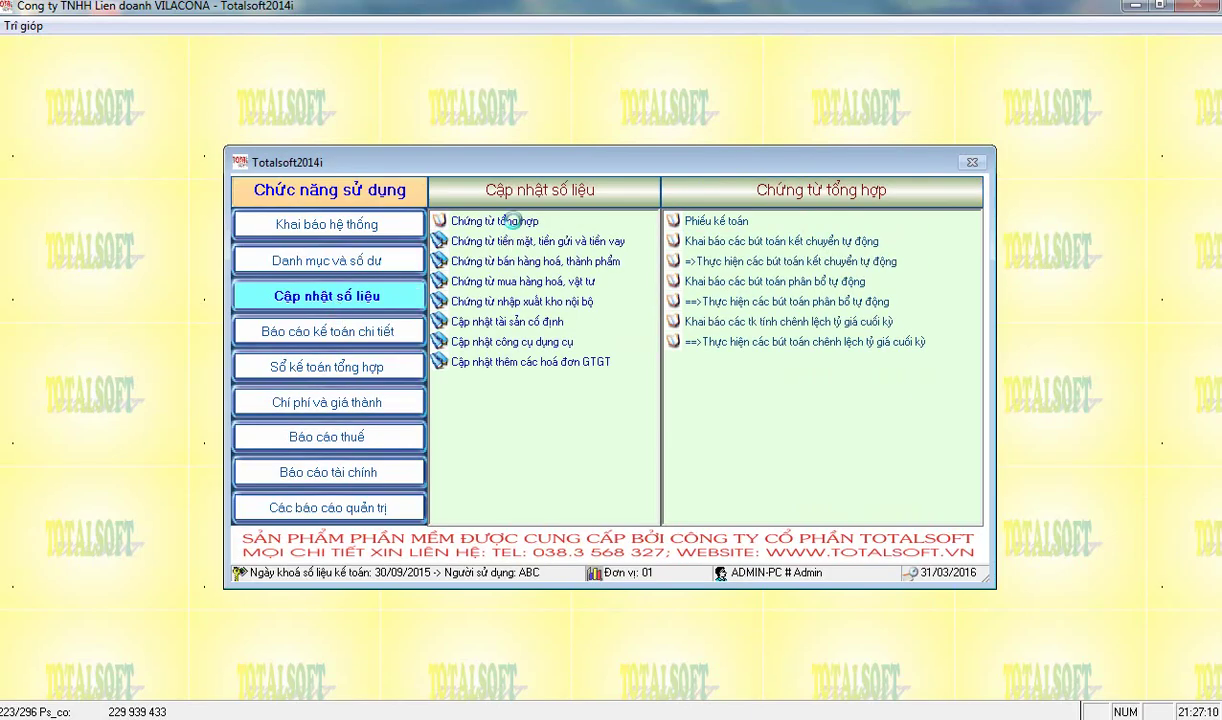
{"action": "left_click", "coordinate": [495, 222]}
{"action": "left_click", "coordinate": [326, 402]}
{"action": "left_click", "coordinate": [533, 297]}
{"action": "double_click", "coordinate": [700, 220]}
{"action": "key", "text": "Return"}
{"action": "type", "text": "01"}
{"action": "key", "text": "Return"}
{"action": "key", "text": "Return"}
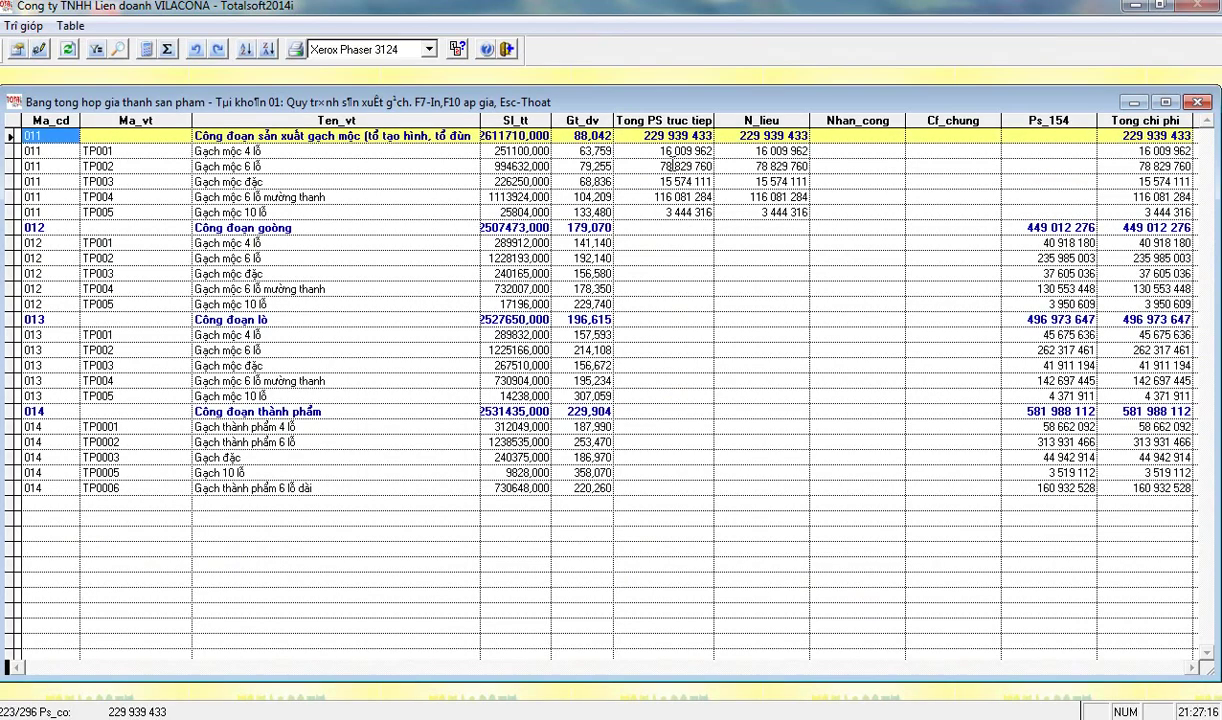
{"action": "key", "text": "Down"}
{"action": "key", "text": "Down"}
{"action": "key", "text": "Down"}
{"action": "key", "text": "Down"}
{"action": "key", "text": "Down"}
{"action": "key", "text": "Down"}
{"action": "key", "text": "Down"}
{"action": "key", "text": "Down"}
{"action": "key", "text": "Down"}
{"action": "key", "text": "Down"}
{"action": "key", "text": "Down"}
{"action": "key", "text": "Down"}
{"action": "key", "text": "Down"}
{"action": "key", "text": "Down"}
{"action": "key", "text": "Down"}
{"action": "key", "text": "Down"}
{"action": "key", "text": "Down"}
{"action": "key", "text": "Down"}
{"action": "key", "text": "Down"}
{"action": "key", "text": "Down"}
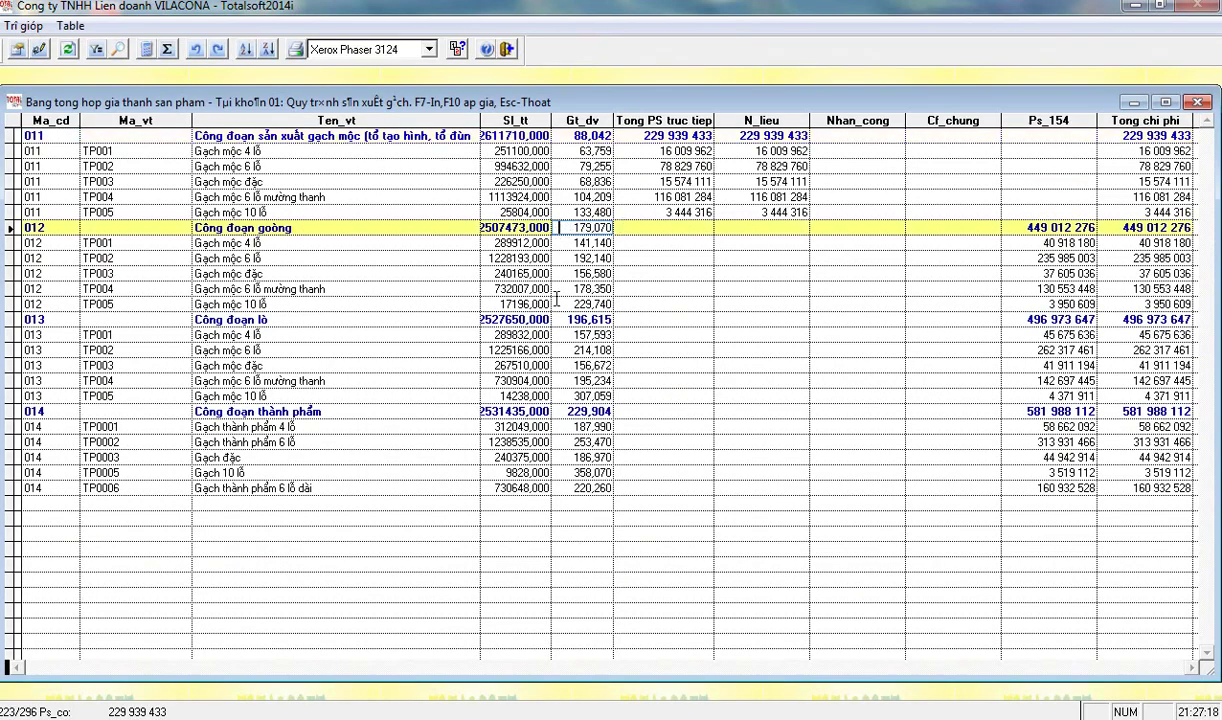
{"action": "left_click_drag", "start_coordinate": [1152, 227], "coordinate": [1022, 262]}
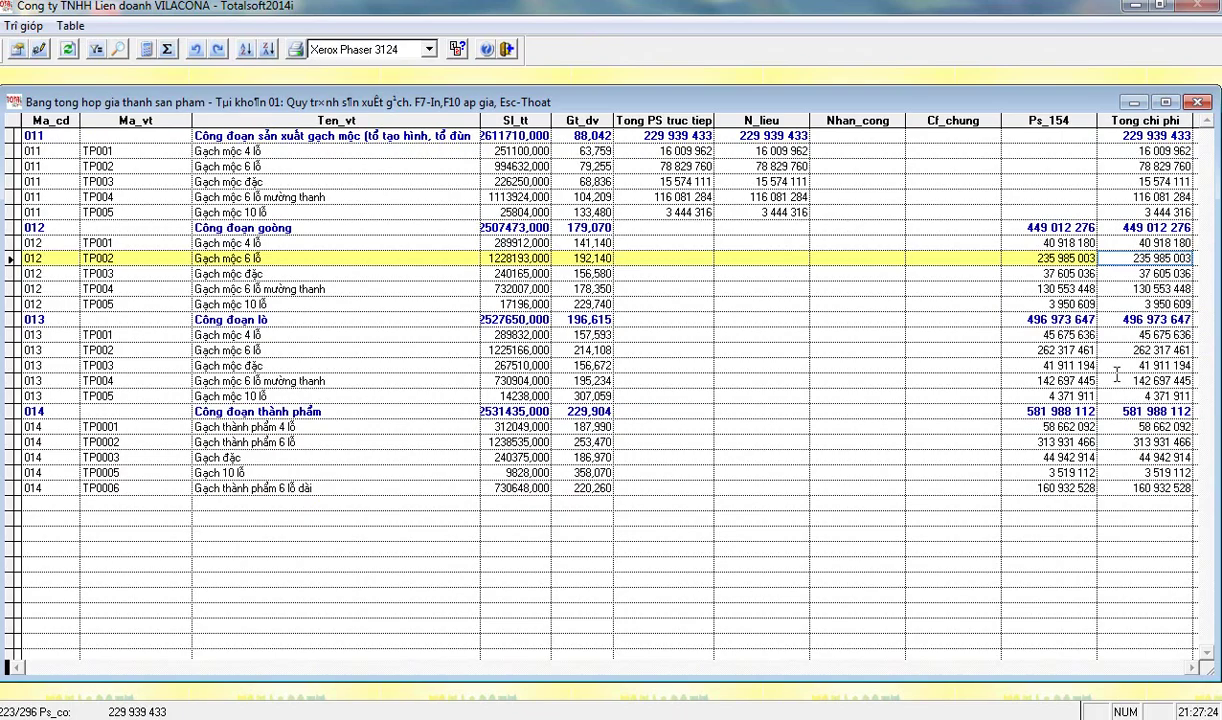
{"action": "left_click", "coordinate": [657, 150]}
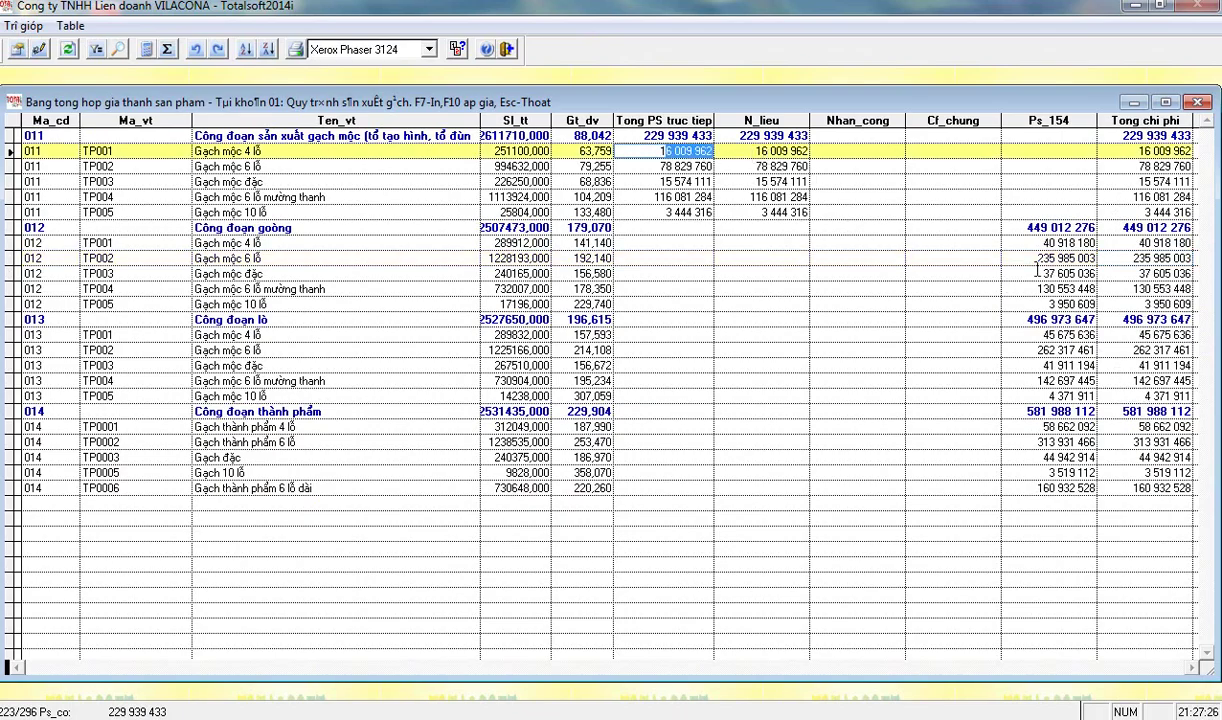
{"action": "left_click", "coordinate": [755, 149]}
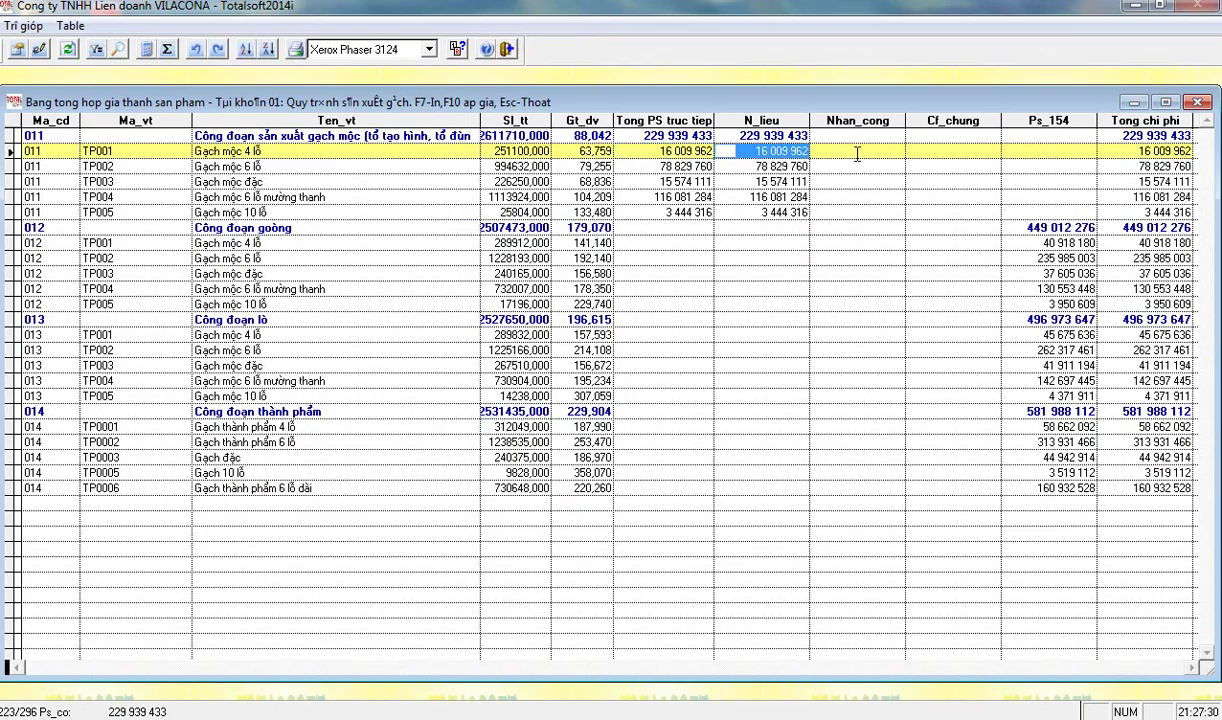
{"action": "left_click", "coordinate": [625, 212]}
{"action": "left_click", "coordinate": [1199, 105]}
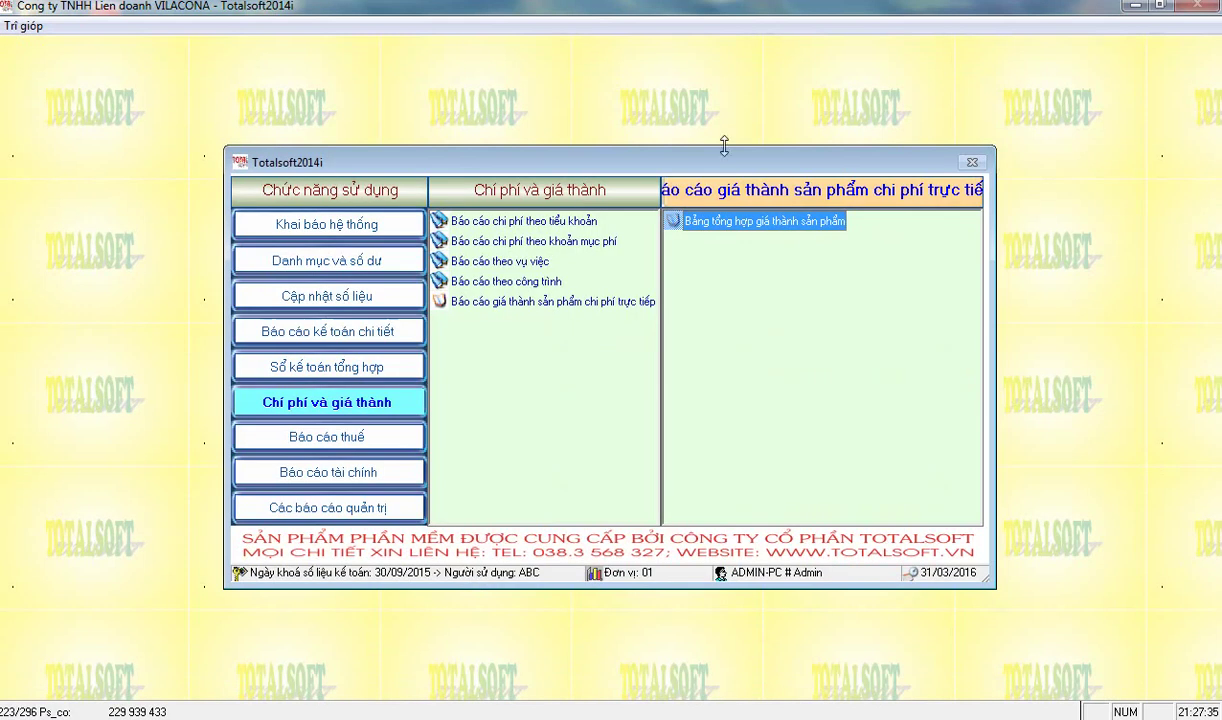
- Open the automatic allocation entries from the general vouchers group and confirm the year
{"action": "left_click", "coordinate": [312, 296]}
{"action": "left_click", "coordinate": [496, 224]}
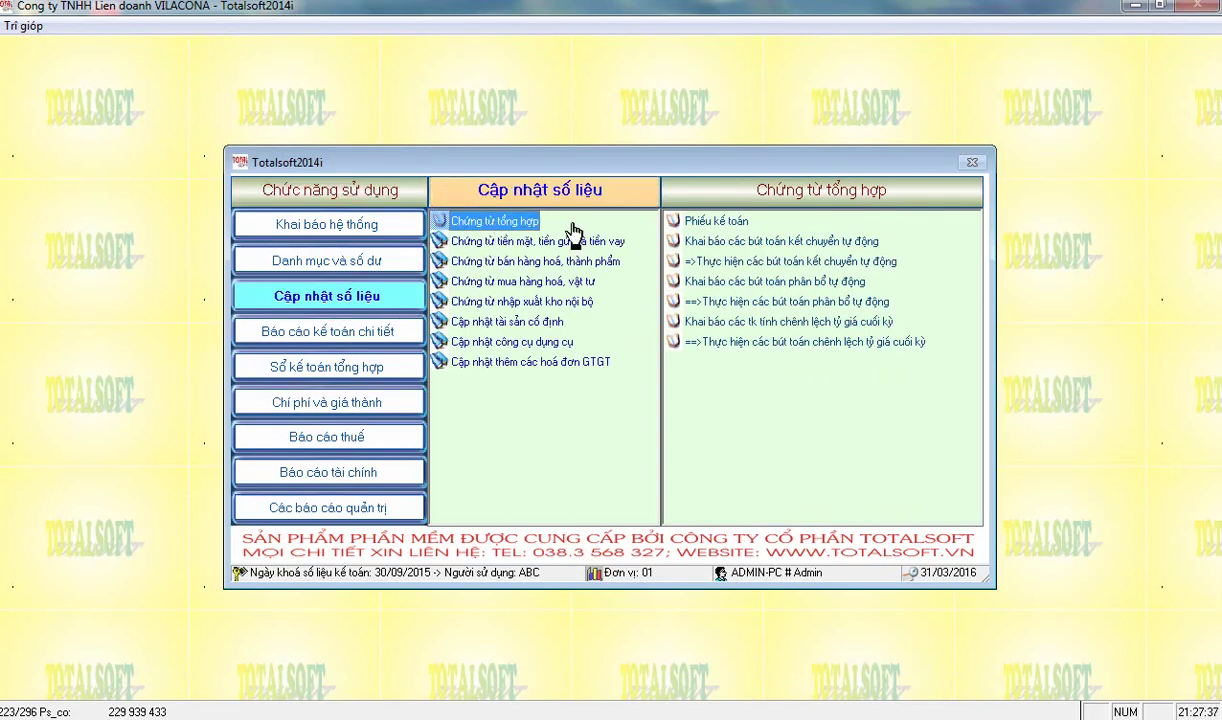
{"action": "left_click", "coordinate": [740, 301]}
{"action": "key", "text": "Return"}
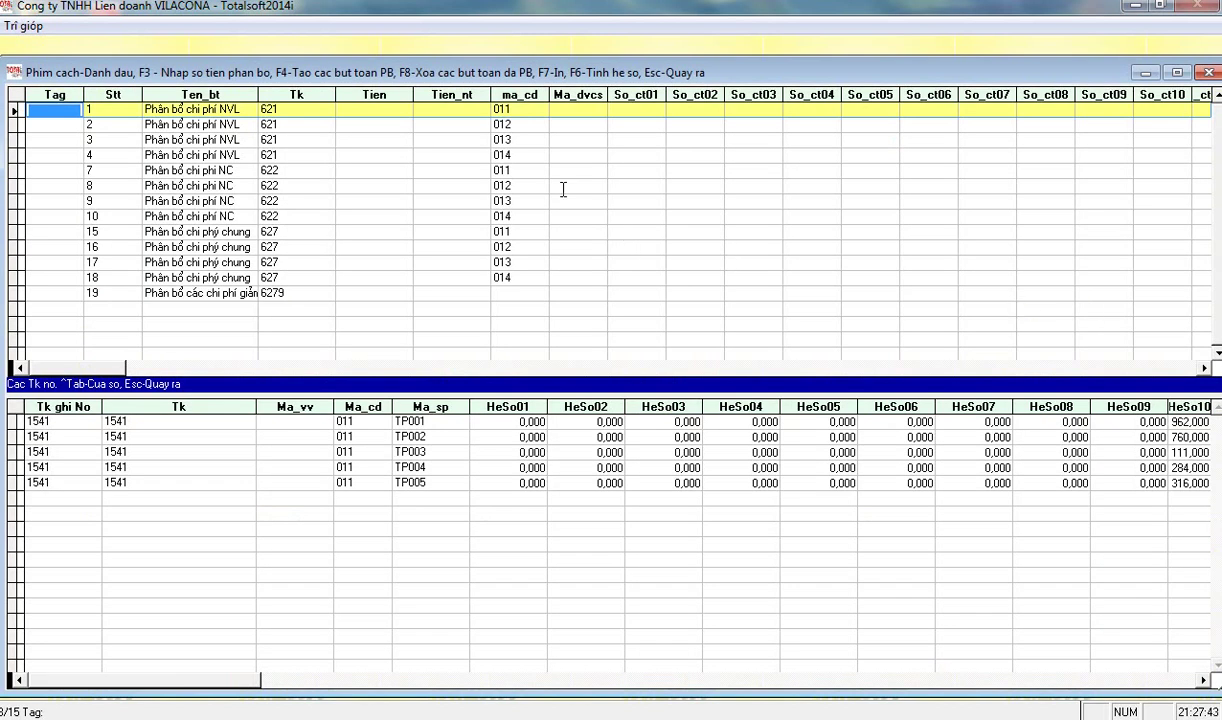
- Inspect the material, labour and overhead allocation entries' accounts, stages and TP001's HeSo10 coefficient
{"action": "left_click", "coordinate": [90, 109]}
{"action": "left_click", "coordinate": [281, 104]}
{"action": "left_click", "coordinate": [522, 108]}
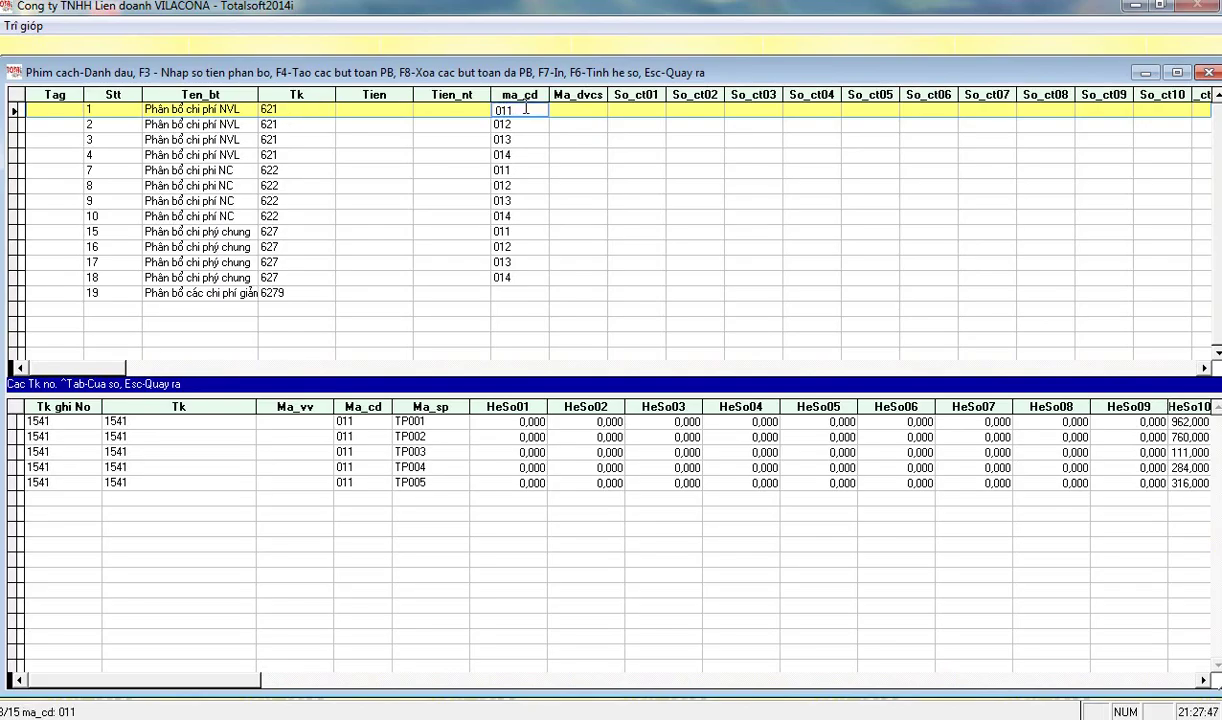
{"action": "left_click", "coordinate": [518, 171]}
{"action": "left_click", "coordinate": [526, 233]}
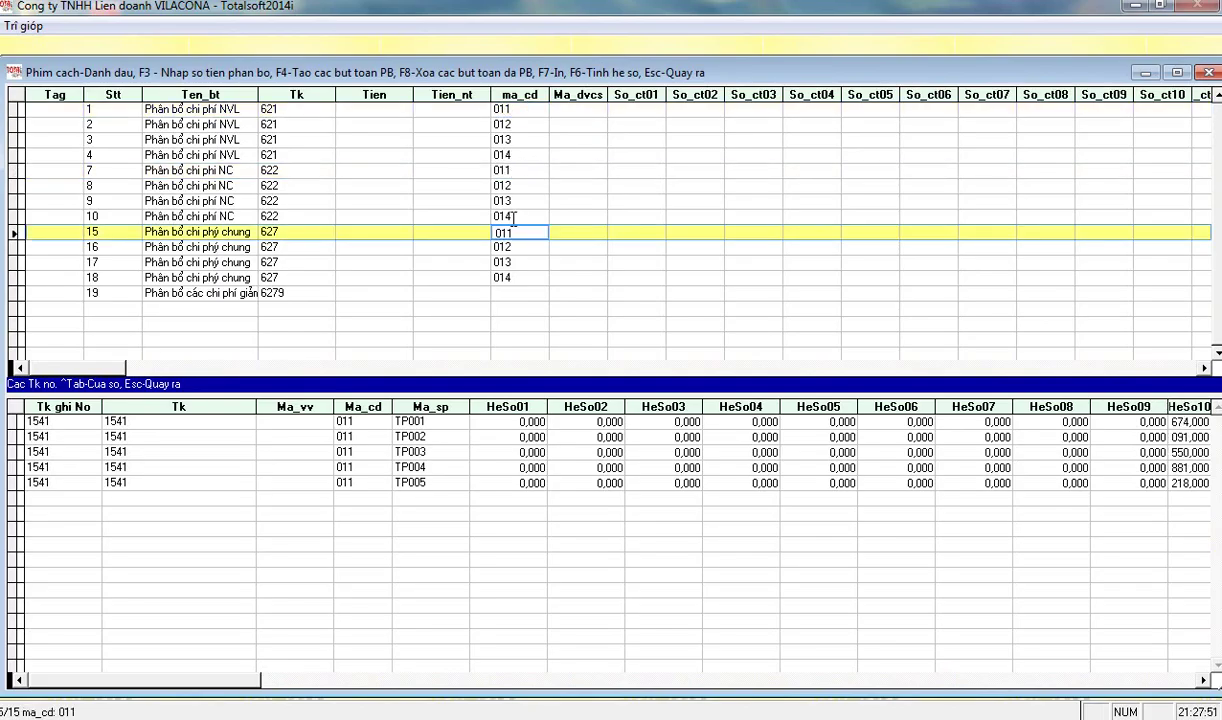
{"action": "left_click", "coordinate": [1205, 681]}
{"action": "left_click", "coordinate": [1205, 681]}
{"action": "left_click", "coordinate": [510, 108]}
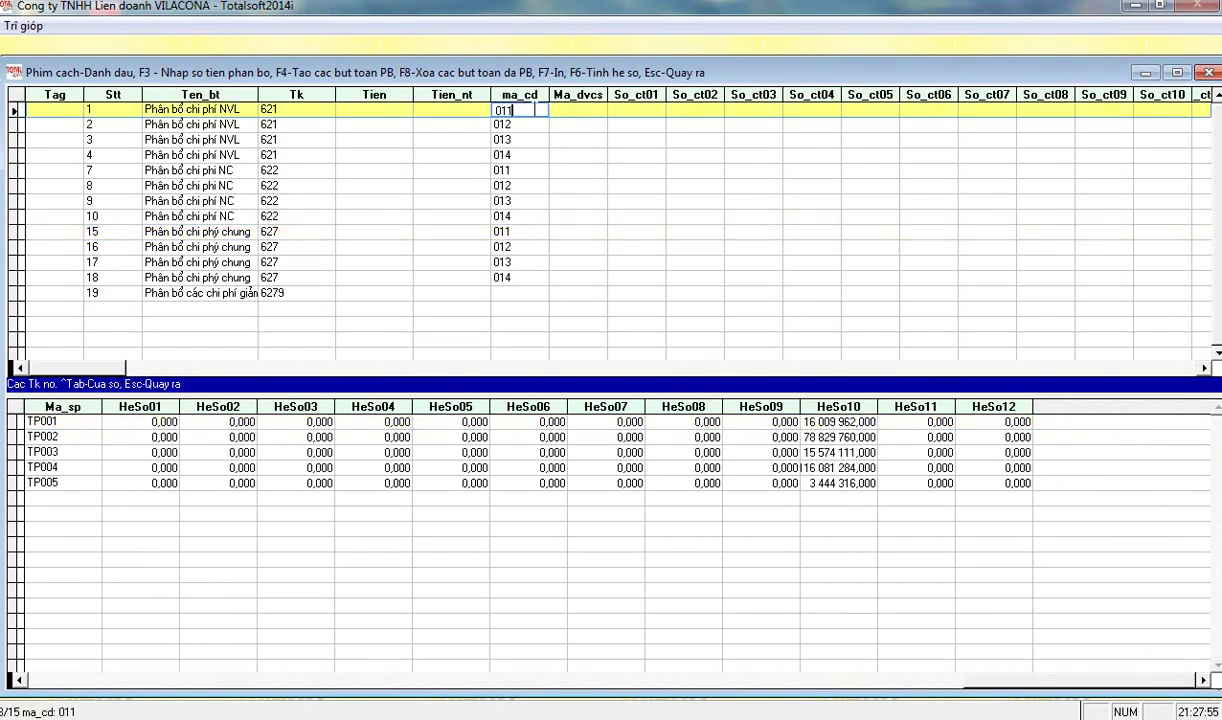
{"action": "left_click", "coordinate": [785, 442]}
{"action": "left_click", "coordinate": [778, 418]}
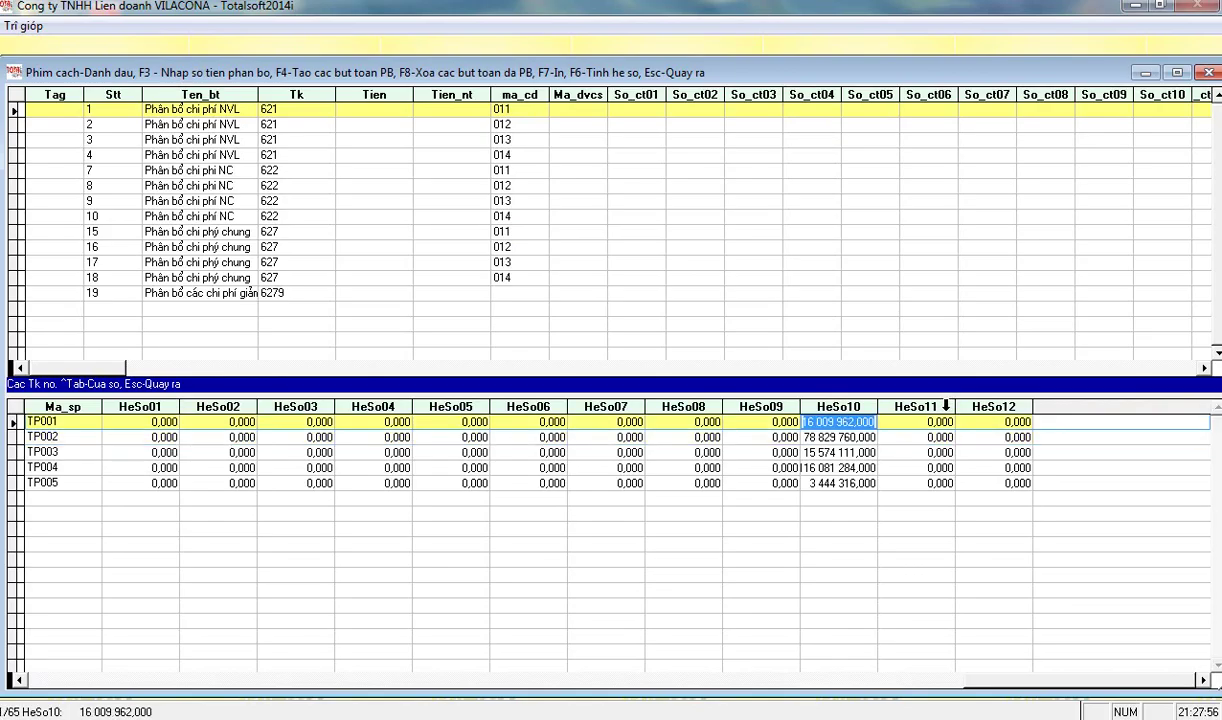
- Zero out the HeSo10 coefficients for the material and labour rows and check the overhead row
{"action": "key", "text": "F6"}
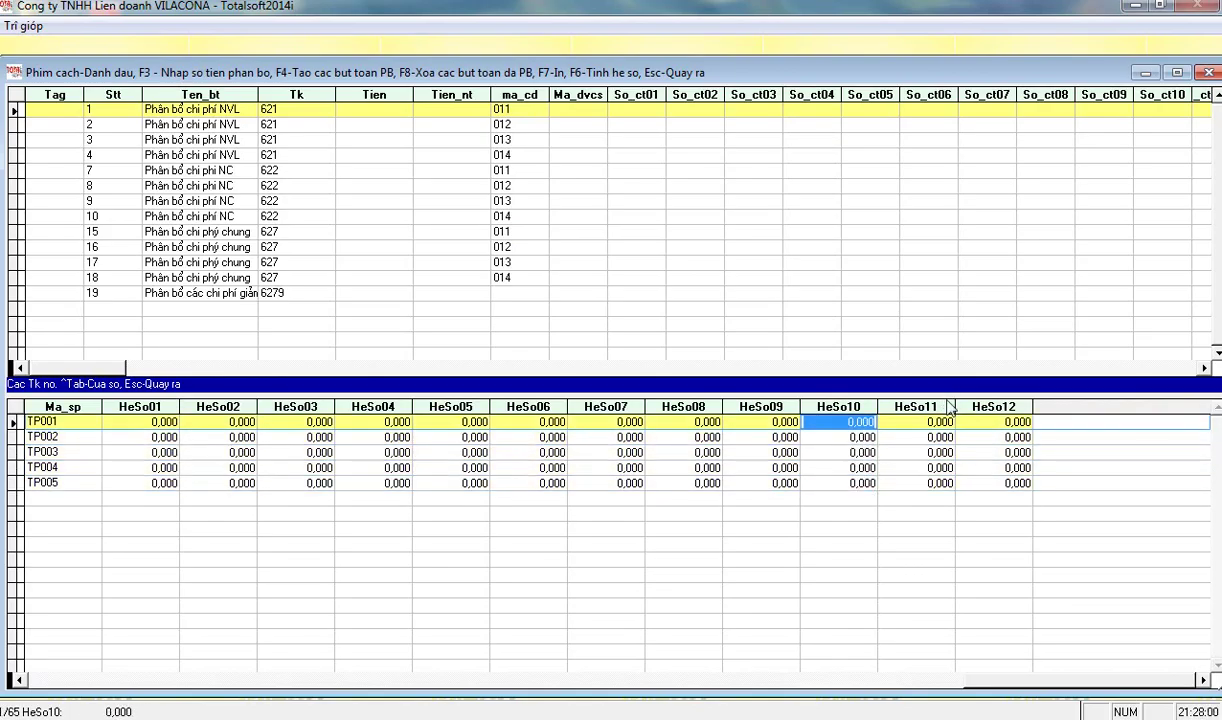
{"action": "left_click", "coordinate": [498, 170]}
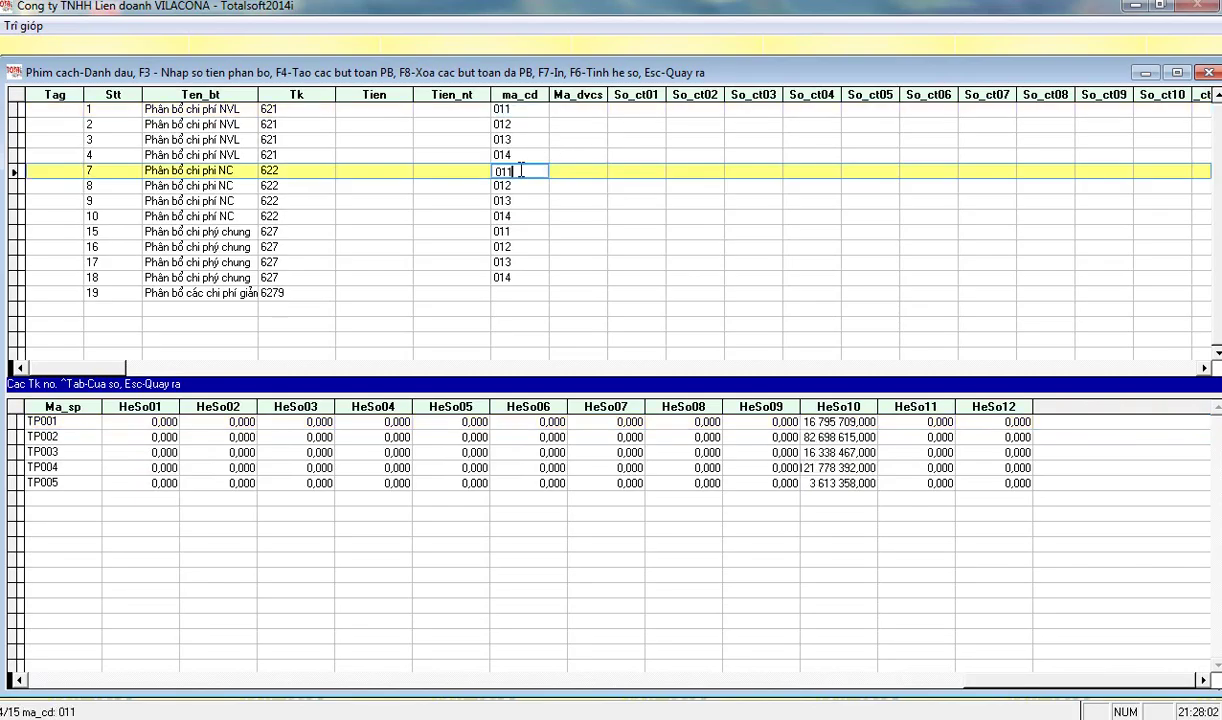
{"action": "key", "text": "F6"}
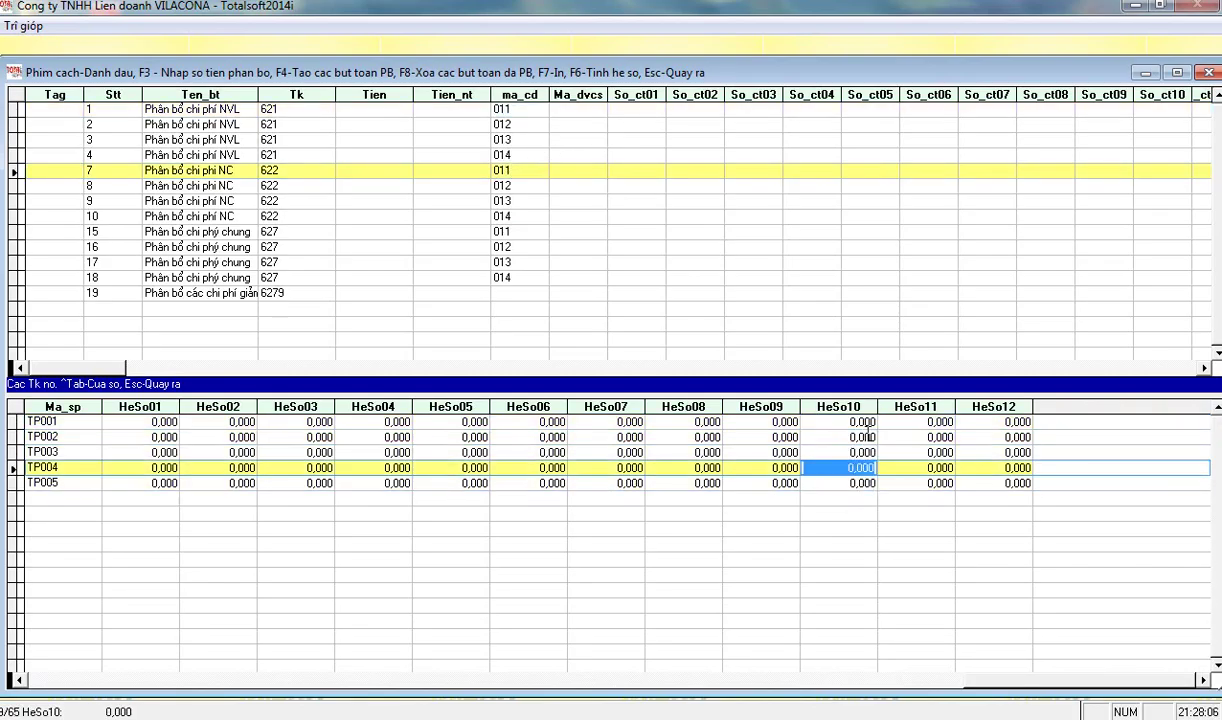
{"action": "left_click", "coordinate": [521, 237]}
{"action": "left_click", "coordinate": [826, 421]}
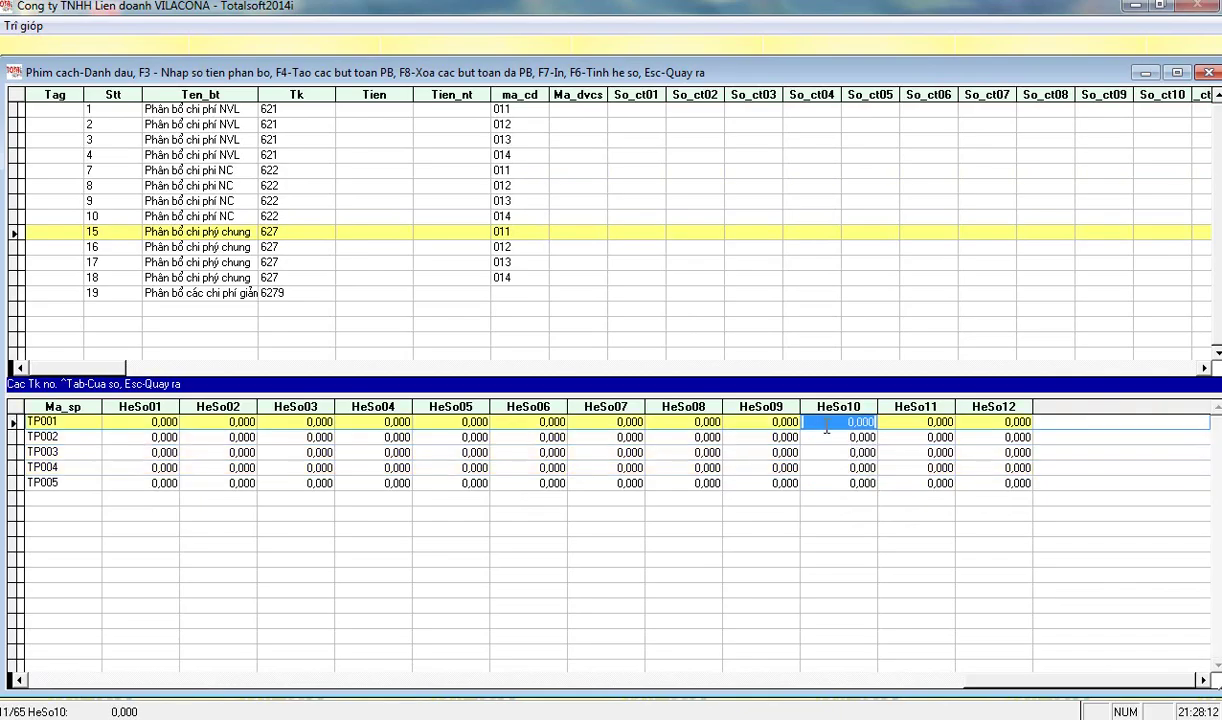
{"action": "left_click", "coordinate": [512, 112]}
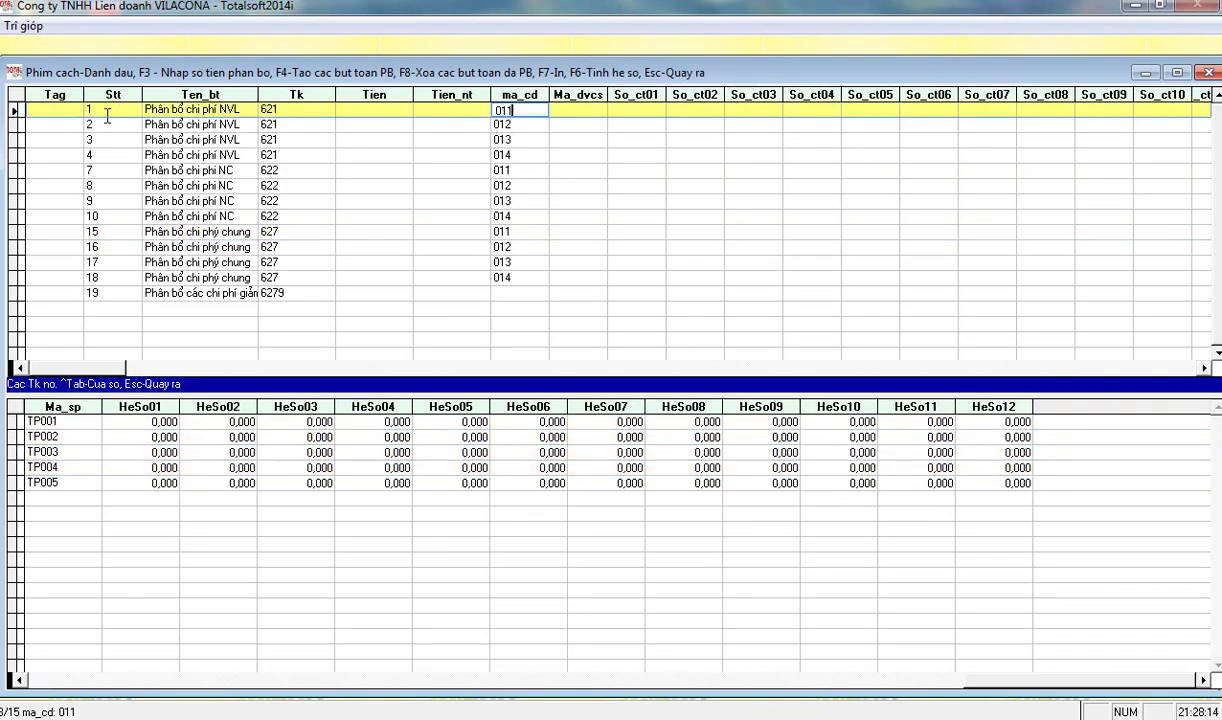
- Tag labour row 7 and overhead row 15, then start the allocation-coefficient calculation
{"action": "left_click", "coordinate": [307, 172]}
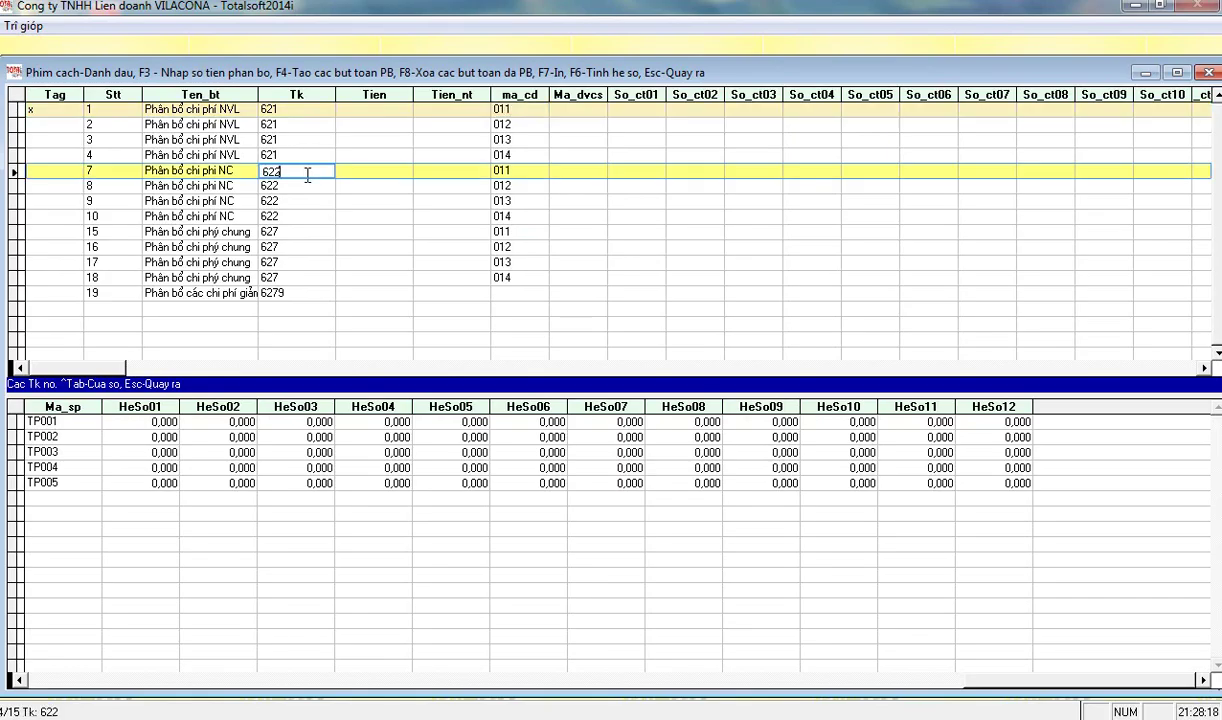
{"action": "key", "text": "space"}
{"action": "left_click", "coordinate": [276, 232]}
{"action": "key", "text": "space"}
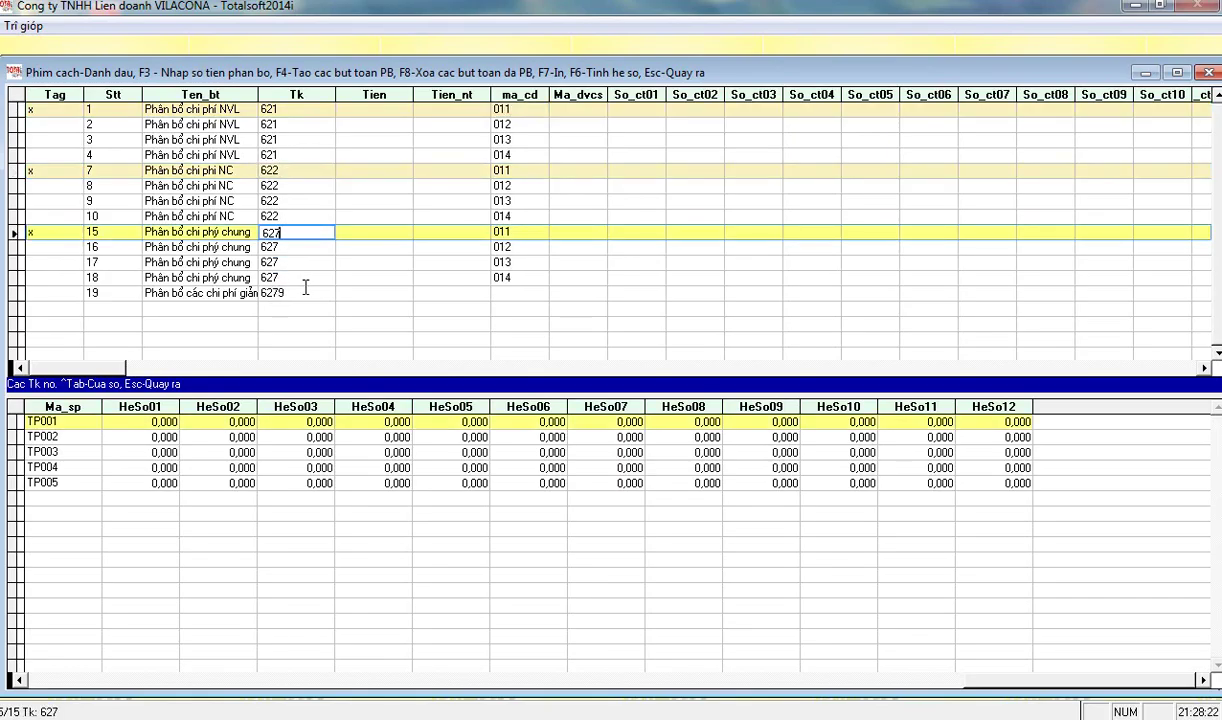
{"action": "key", "text": "F6"}
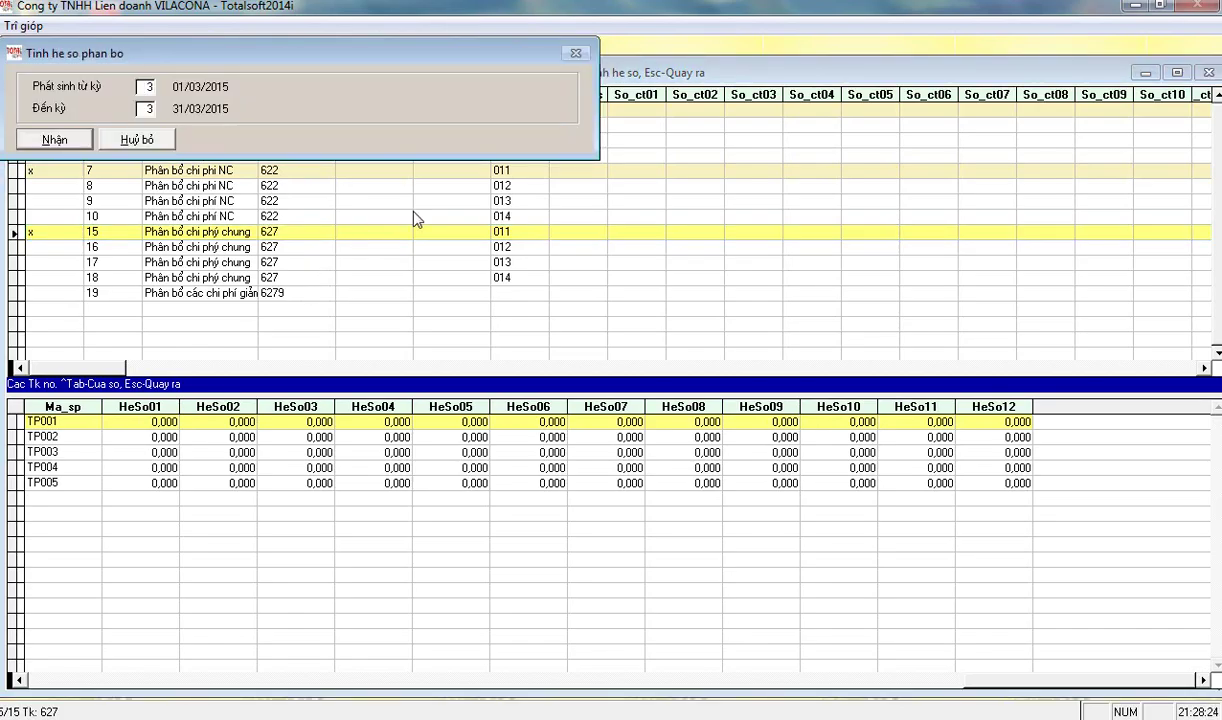
- Calculate allocation coefficients for period 10 and review the new HeSo10 values for rows 1, 7, 15
{"action": "key", "text": "Return"}
{"action": "type", "text": "10"}
{"action": "key", "text": "Return"}
{"action": "key", "text": "Return"}
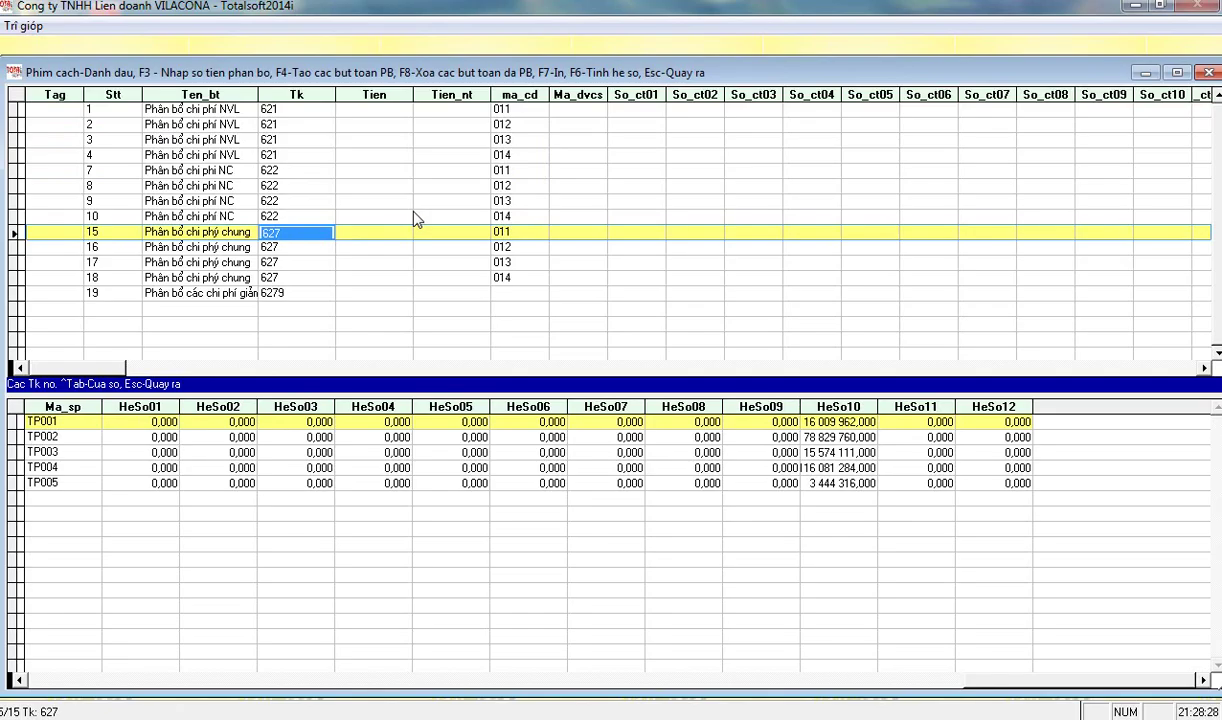
{"action": "left_click", "coordinate": [279, 107]}
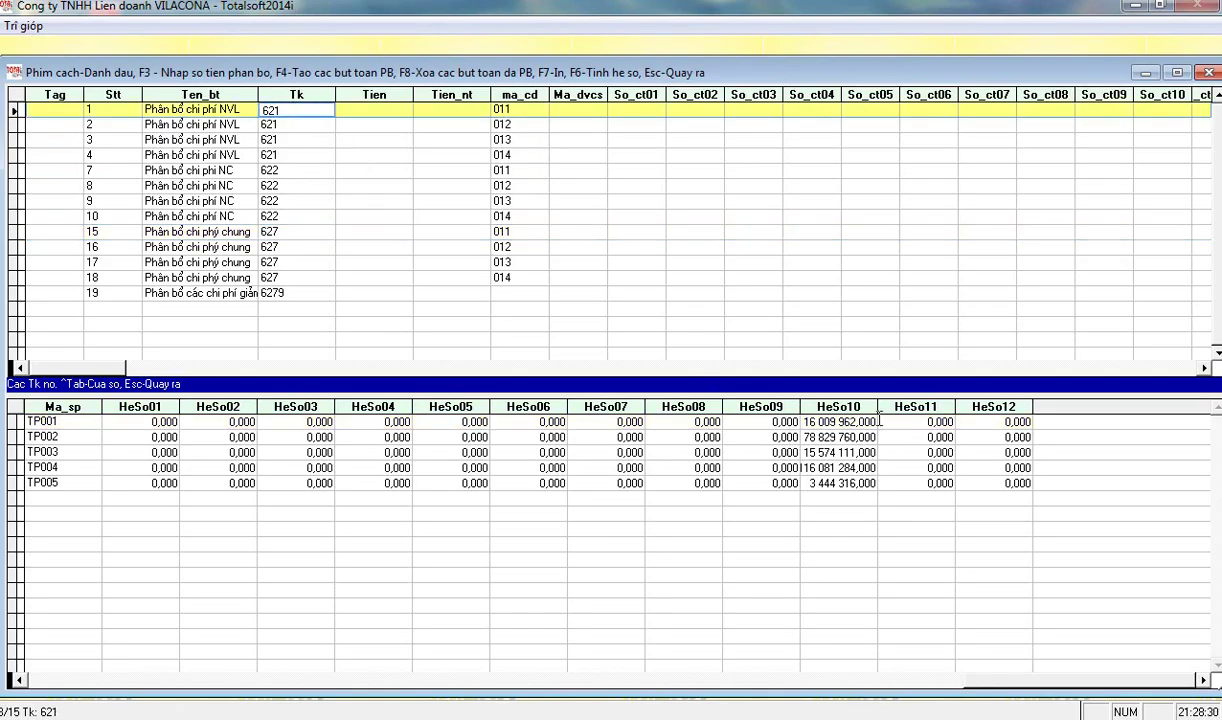
{"action": "left_click", "coordinate": [840, 421]}
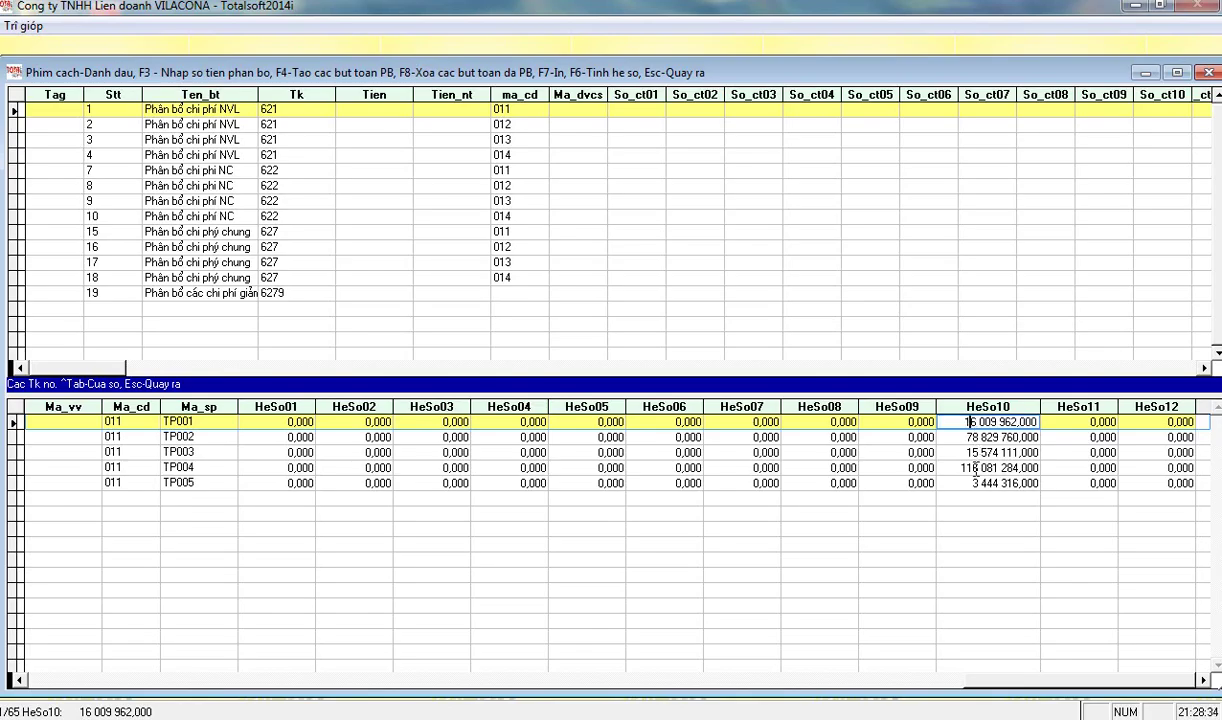
{"action": "key", "text": "Down"}
{"action": "key", "text": "Down"}
{"action": "key", "text": "Down"}
{"action": "key", "text": "Down"}
{"action": "key", "text": "Up"}
{"action": "key", "text": "Up"}
{"action": "key", "text": "Up"}
{"action": "key", "text": "Up"}
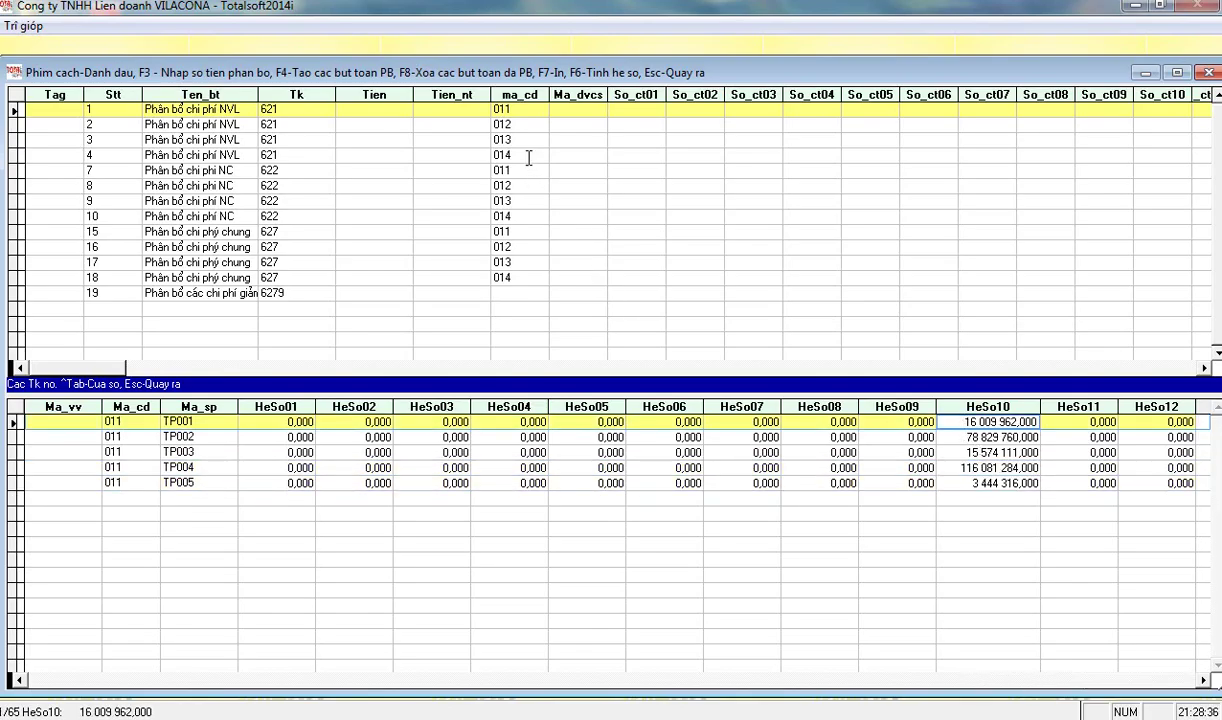
{"action": "left_click", "coordinate": [516, 172]}
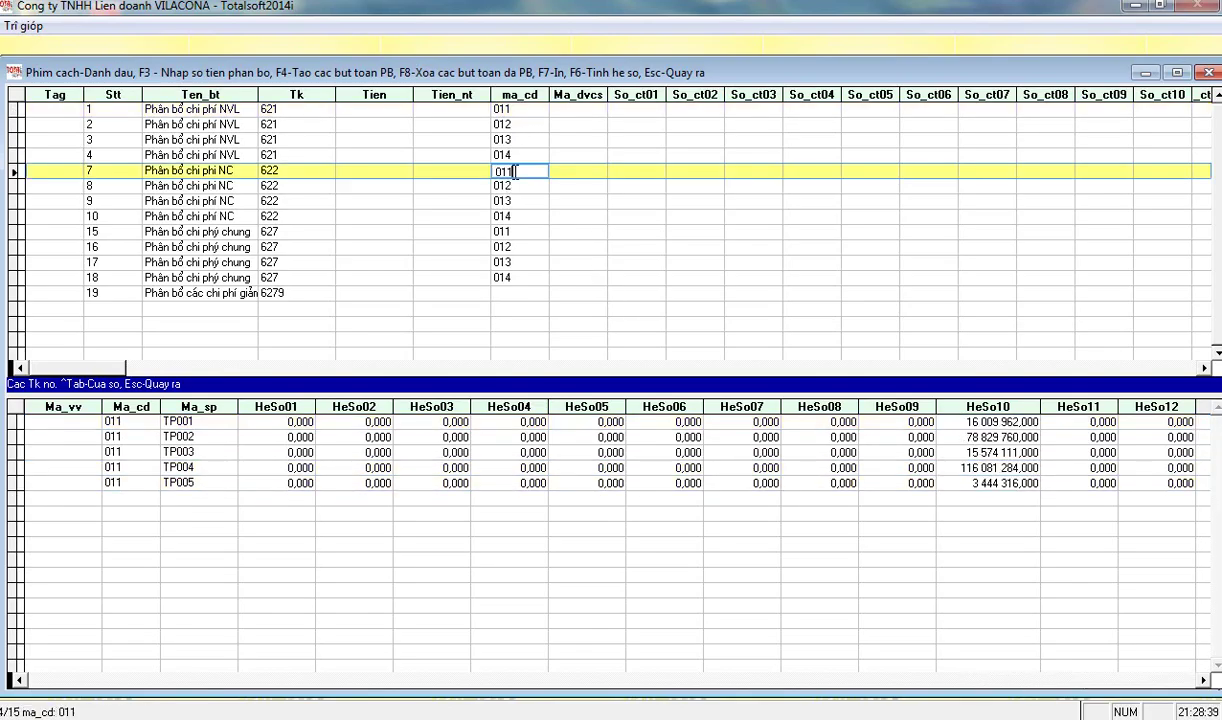
{"action": "left_click", "coordinate": [519, 233]}
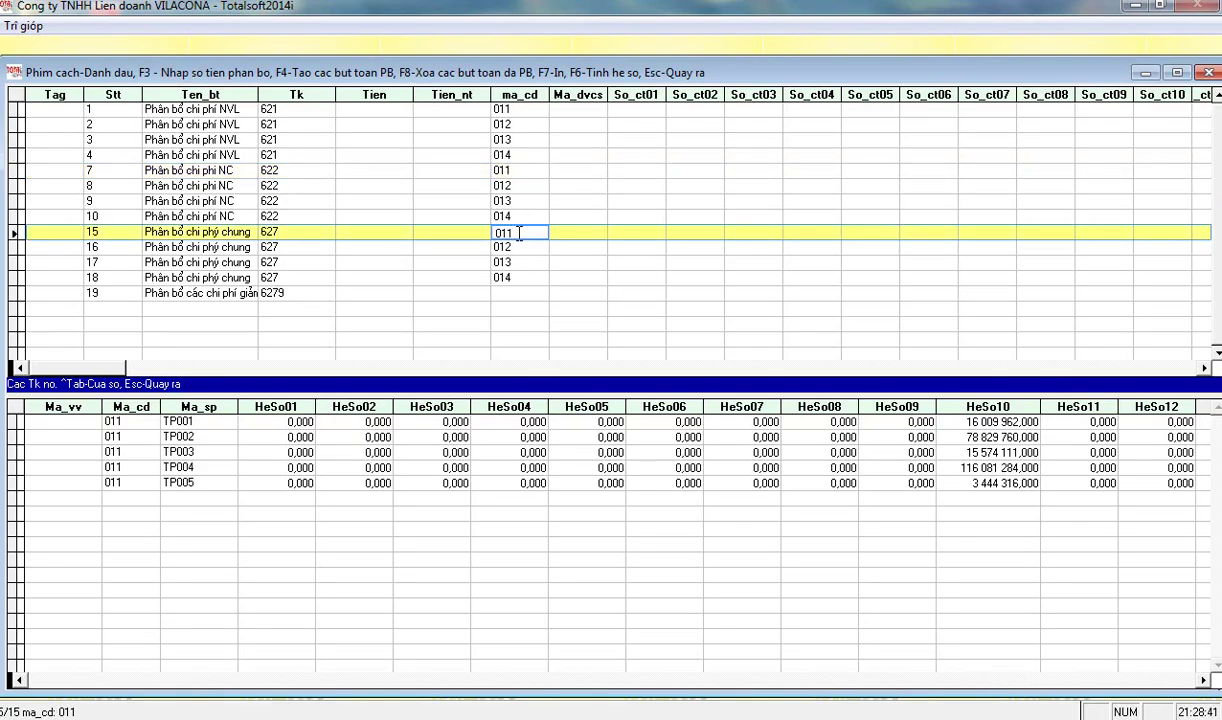
- Tag allocation rows 1, 7 and 15 and post the automatic allocation entries
{"action": "left_click", "coordinate": [284, 108]}
{"action": "key", "text": "space"}
{"action": "left_click", "coordinate": [286, 155]}
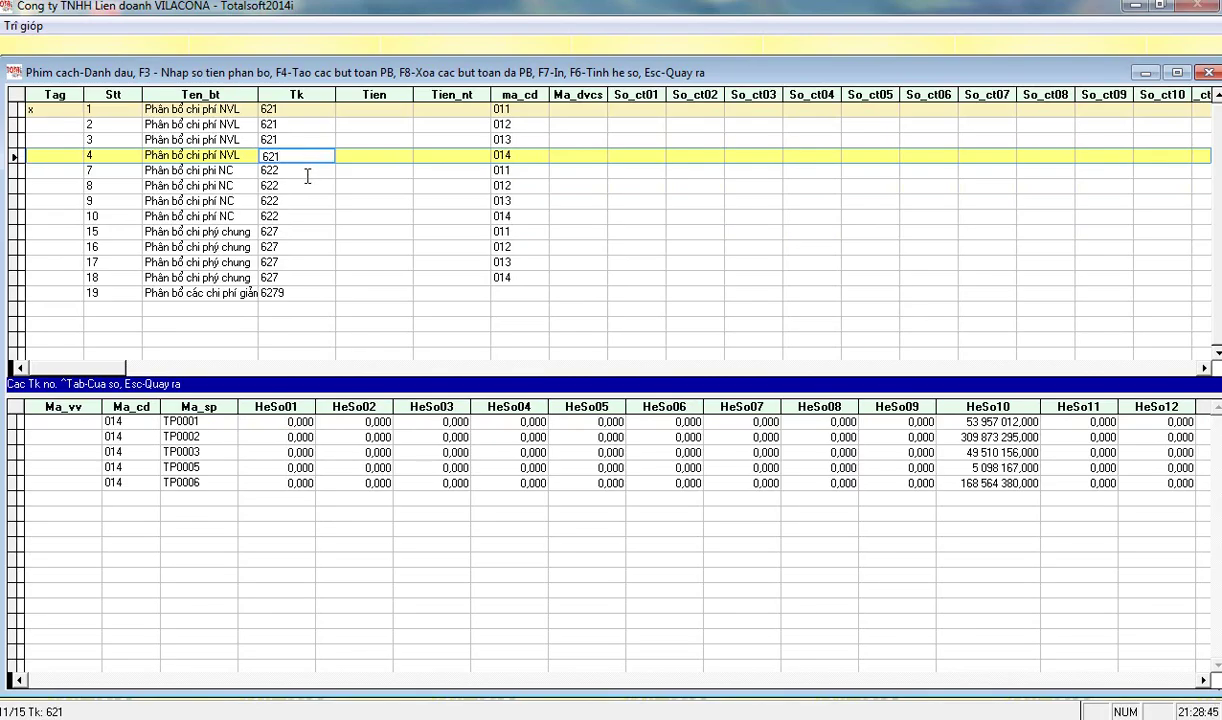
{"action": "left_click", "coordinate": [300, 172]}
{"action": "key", "text": "space"}
{"action": "left_click", "coordinate": [268, 232]}
{"action": "key", "text": "space"}
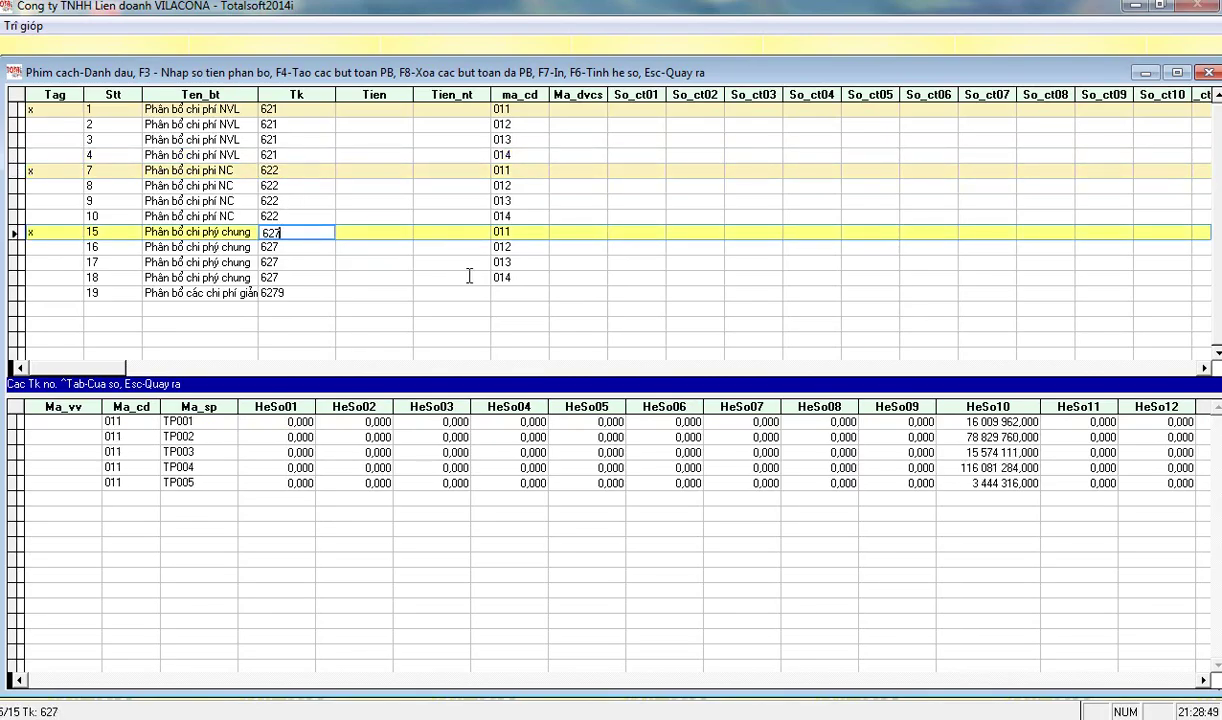
{"action": "key", "text": "F4"}
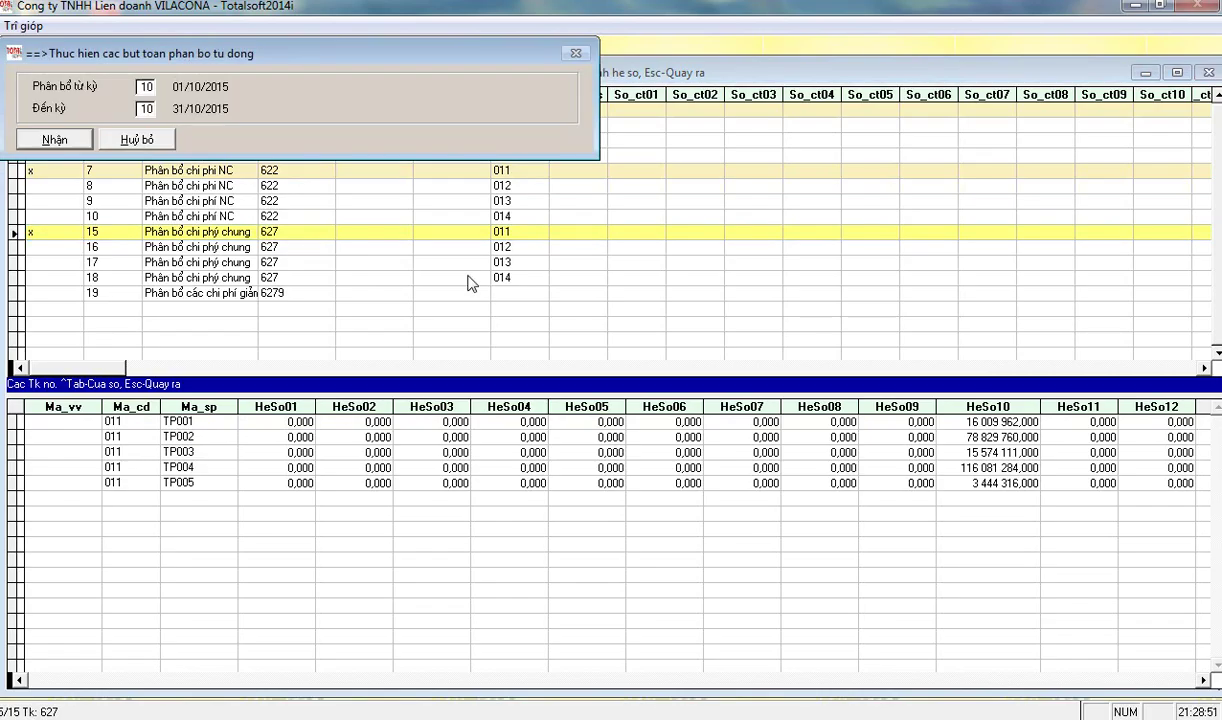
{"action": "key", "text": "Return"}
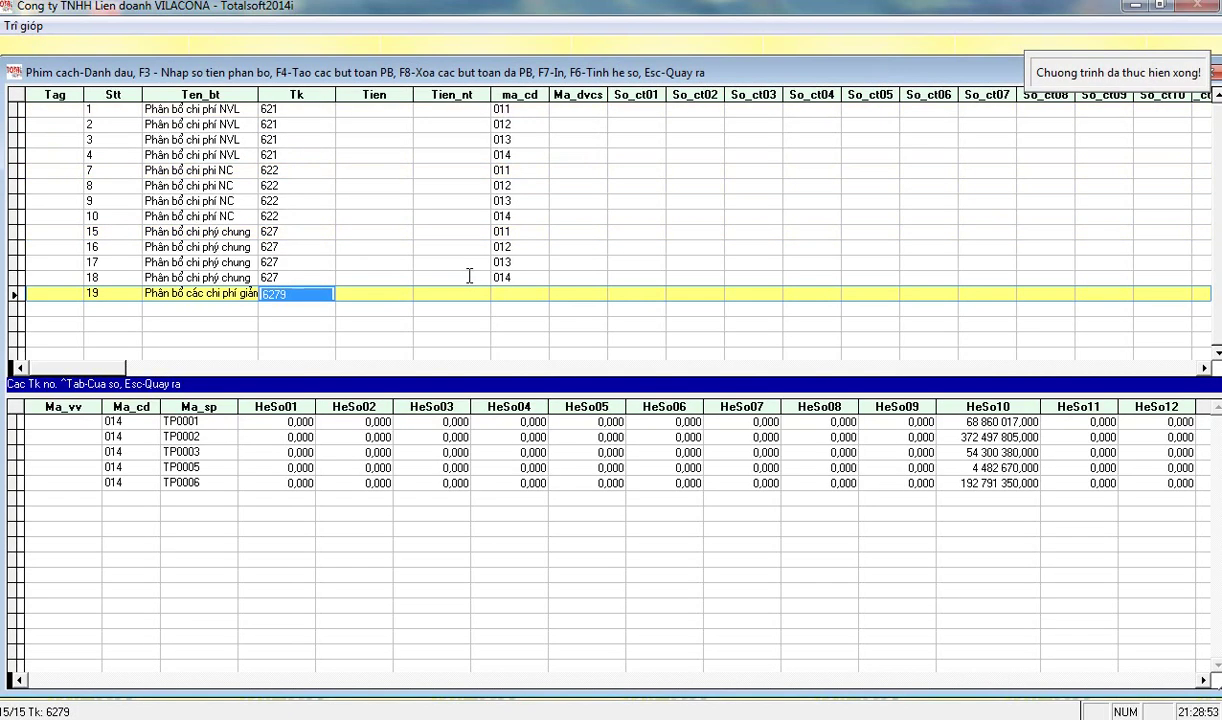
- Close the allocation window and list the direct-cost product pricing reports under Chi phí và giá thành
{"action": "key", "text": "Escape"}
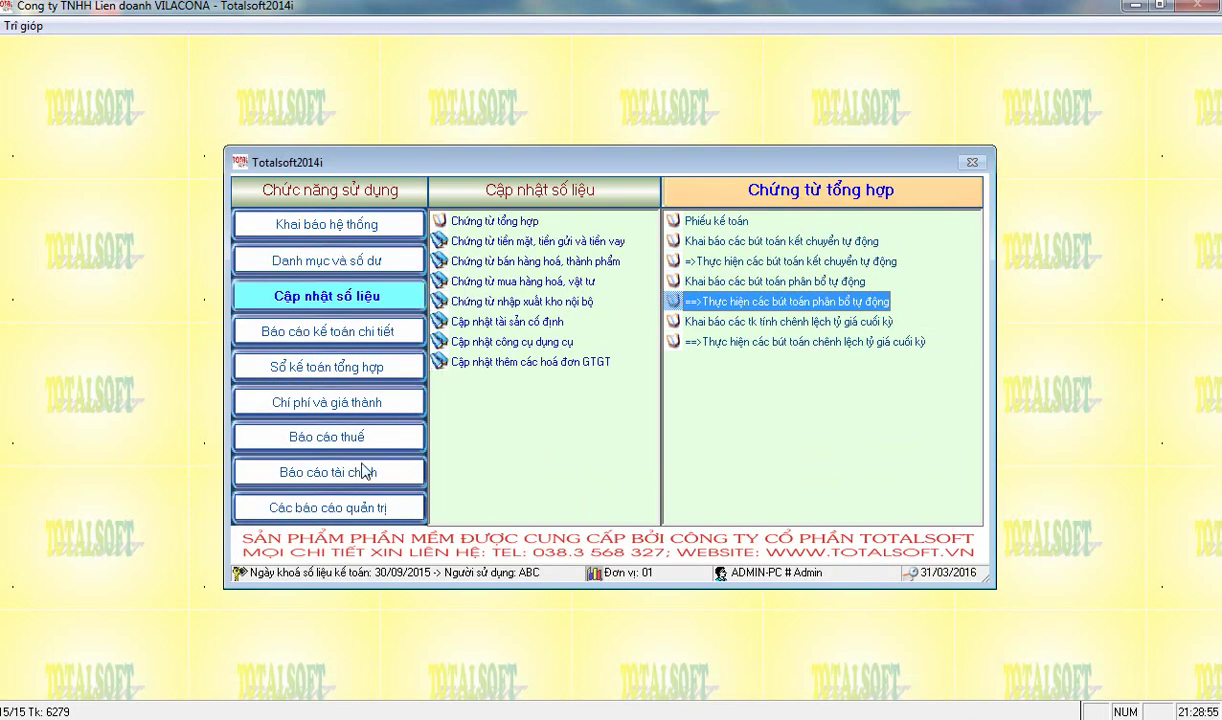
{"action": "left_click", "coordinate": [335, 468]}
{"action": "left_click", "coordinate": [358, 408]}
{"action": "left_click", "coordinate": [535, 306]}
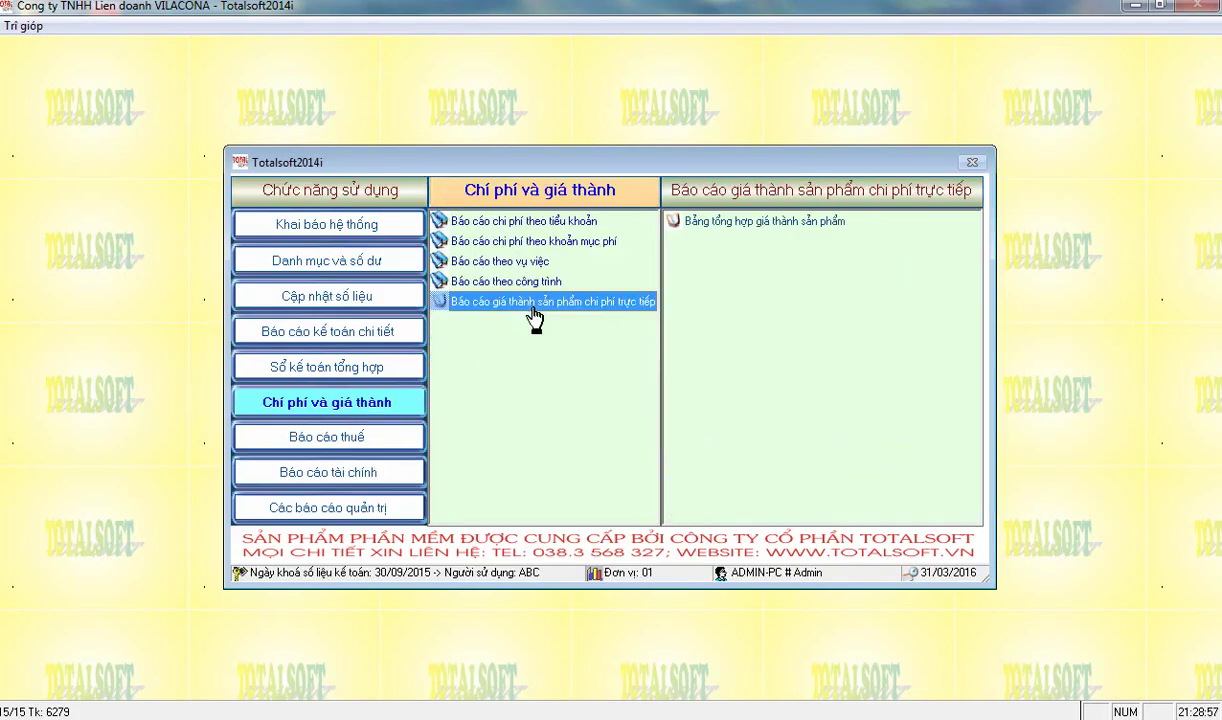
- Open Bảng tổng hợp giá thành sản phẩm for process 01
{"action": "double_click", "coordinate": [703, 220]}
{"action": "type", "text": "01"}
{"action": "key", "text": "Return"}
{"action": "key", "text": "Return"}
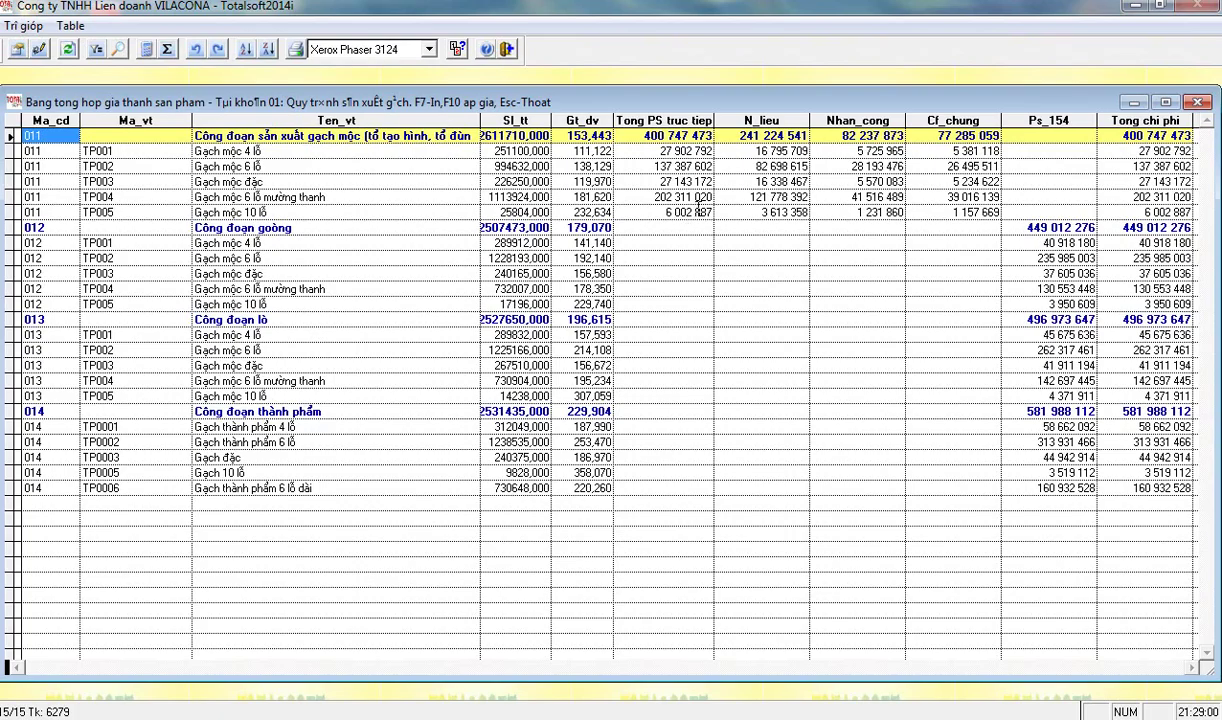
- Review stage 011's labour, overhead and material totals and per-product costs for TP001, TP002, TP004, TP005
{"action": "left_click", "coordinate": [845, 135]}
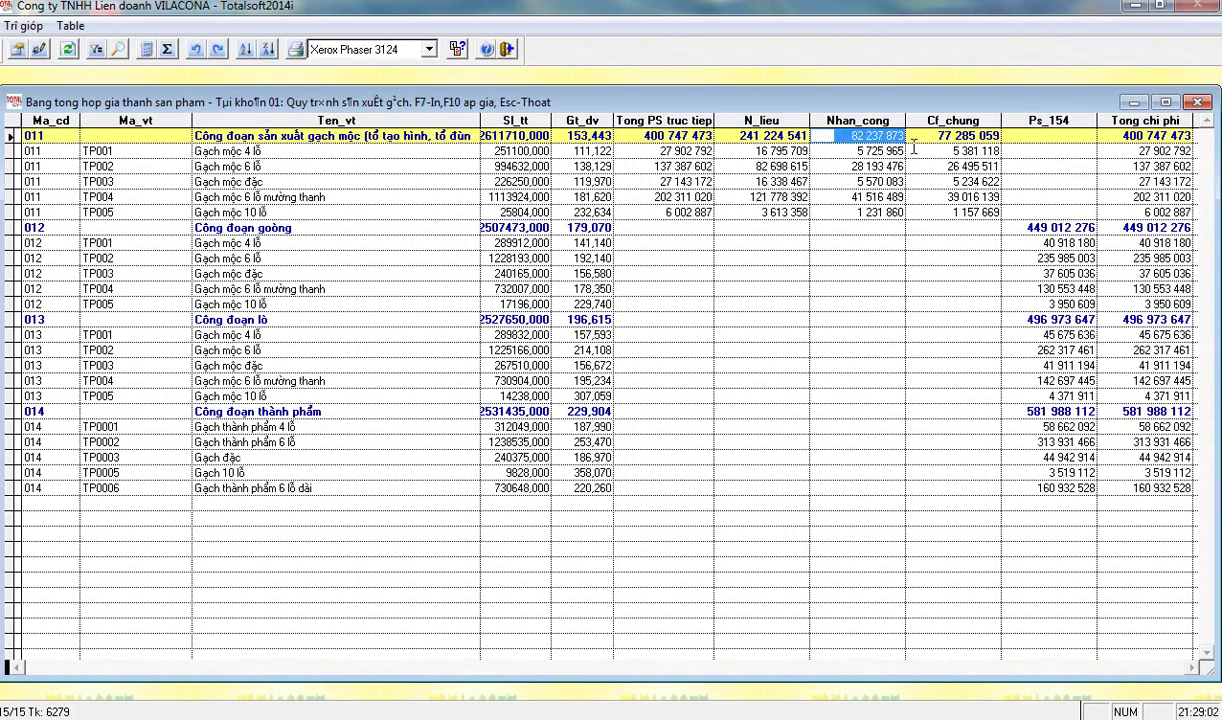
{"action": "key", "text": "Tab"}
{"action": "left_click", "coordinate": [855, 197]}
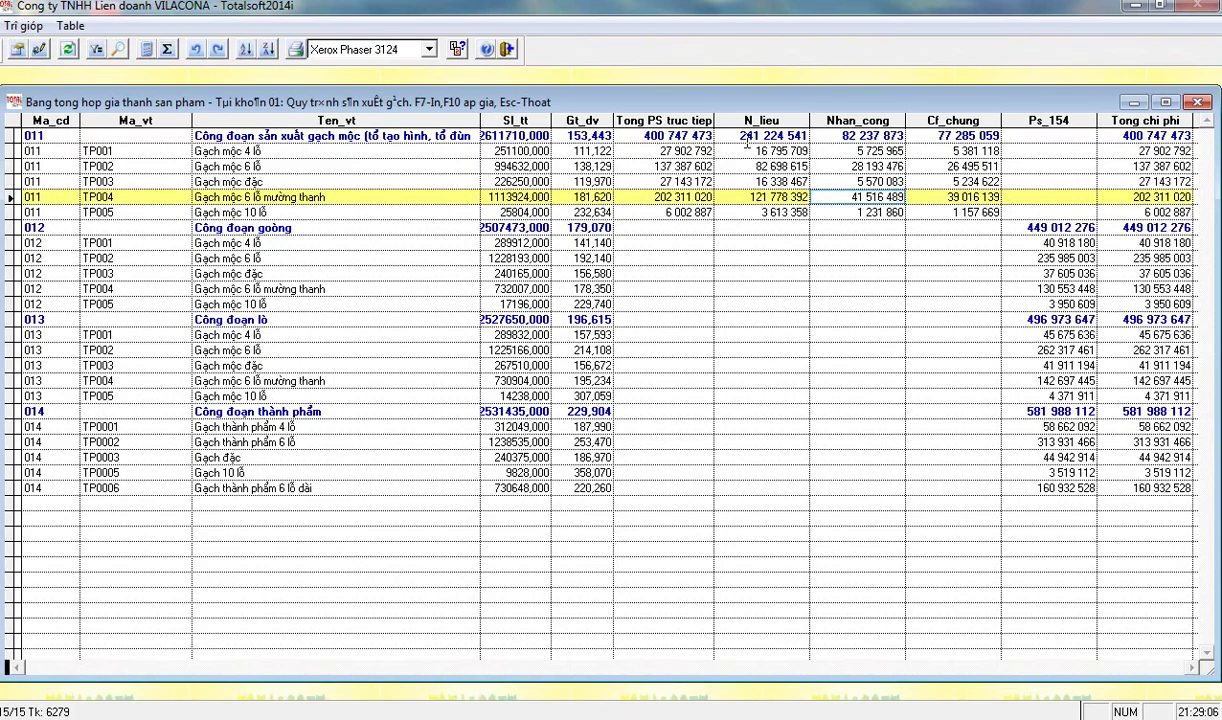
{"action": "left_click", "coordinate": [745, 136]}
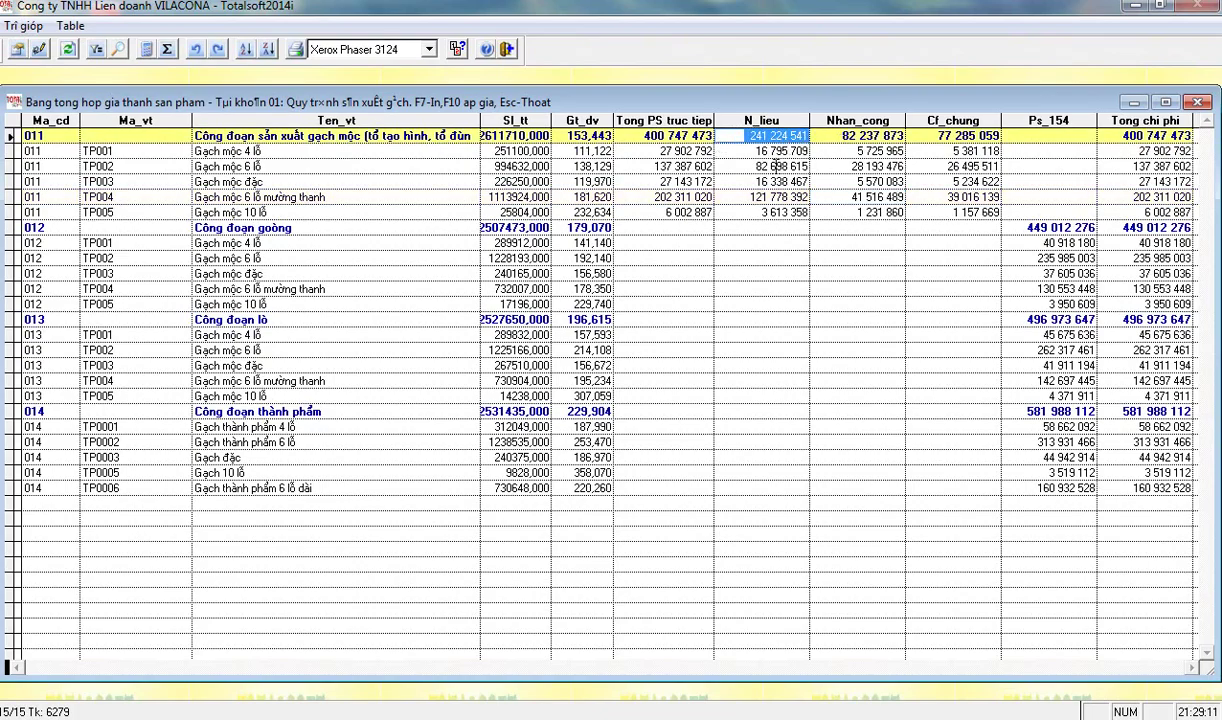
{"action": "left_click", "coordinate": [741, 158]}
{"action": "key", "text": "Down"}
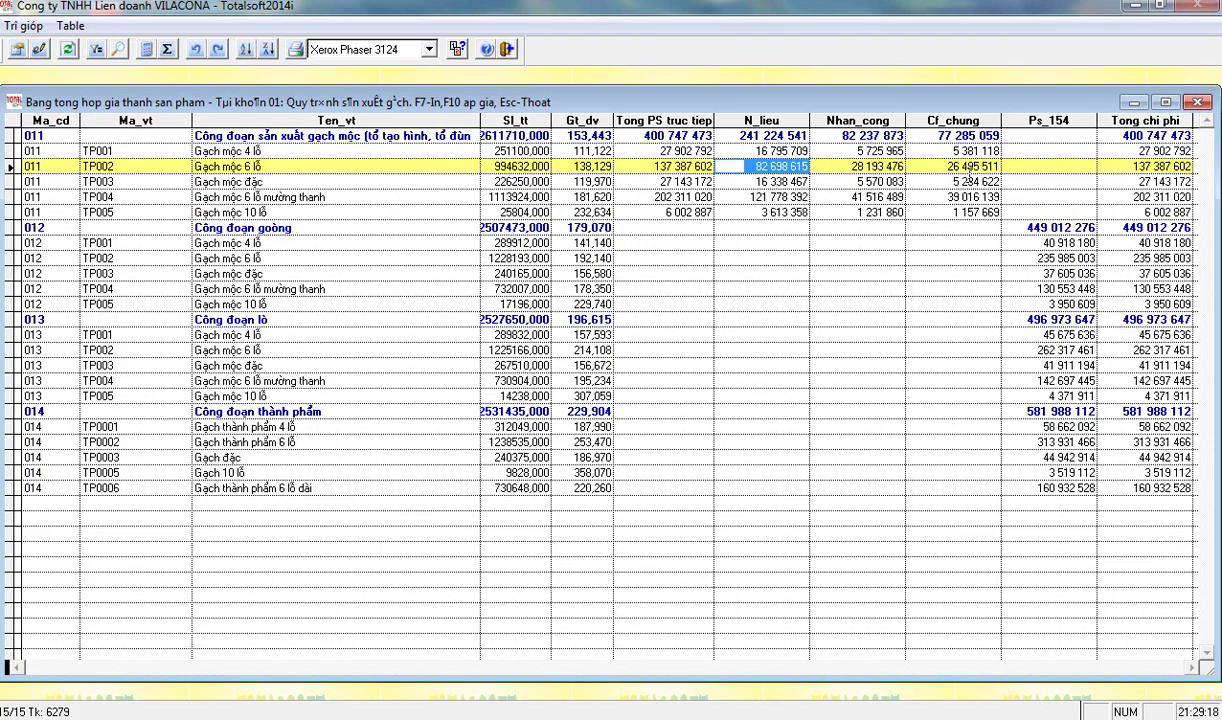
{"action": "left_click", "coordinate": [940, 212]}
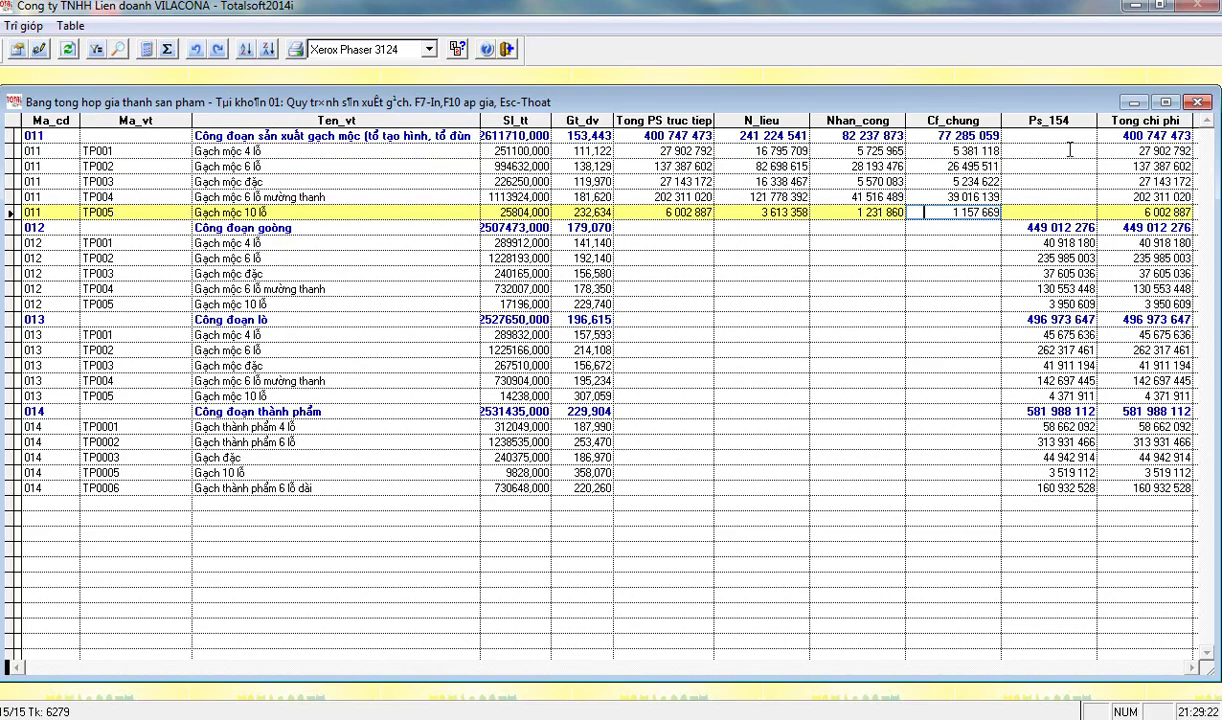
{"action": "left_click", "coordinate": [925, 166]}
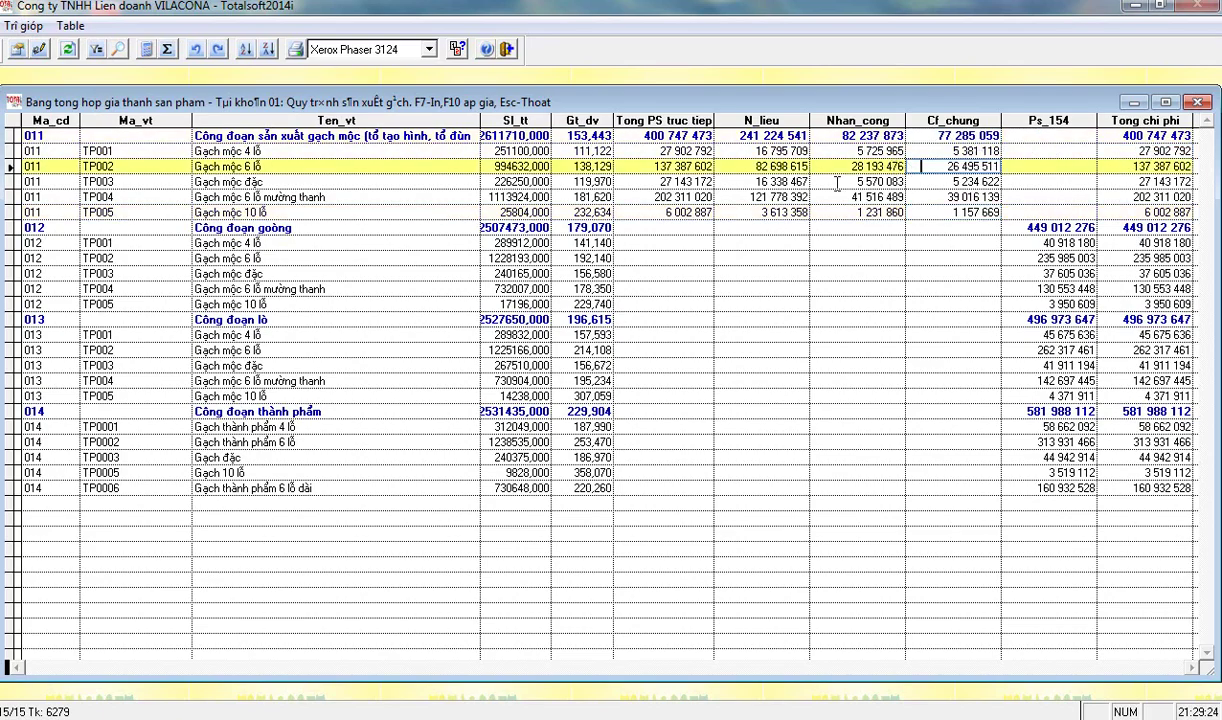